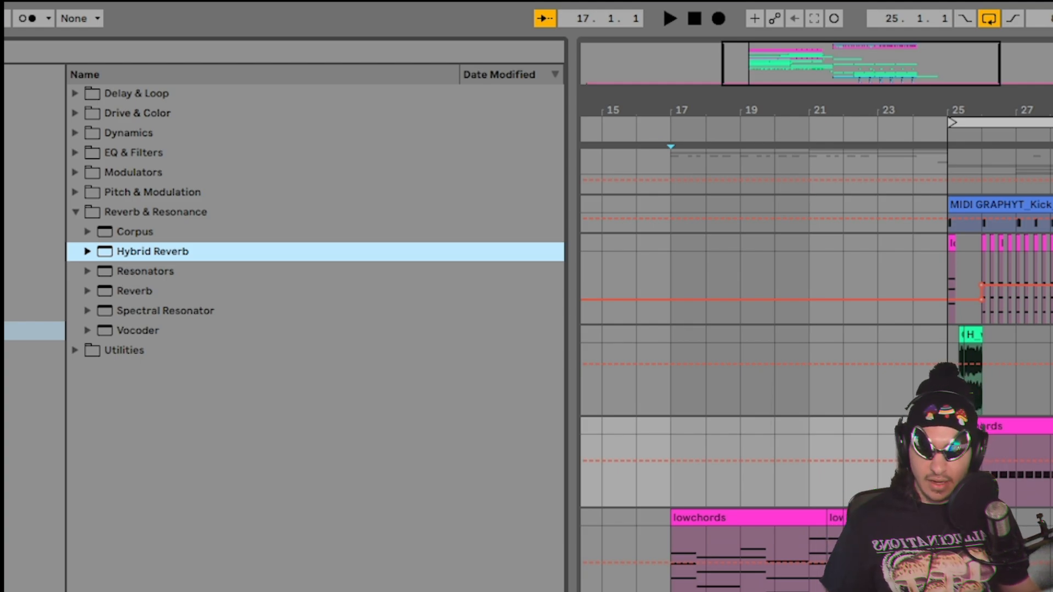
Step: Look up Spectral Resonator under Reverb & Resonance and Spectral Time under Delay & Loop in the audio effects library
left_click(88, 312)
left_click(87, 311)
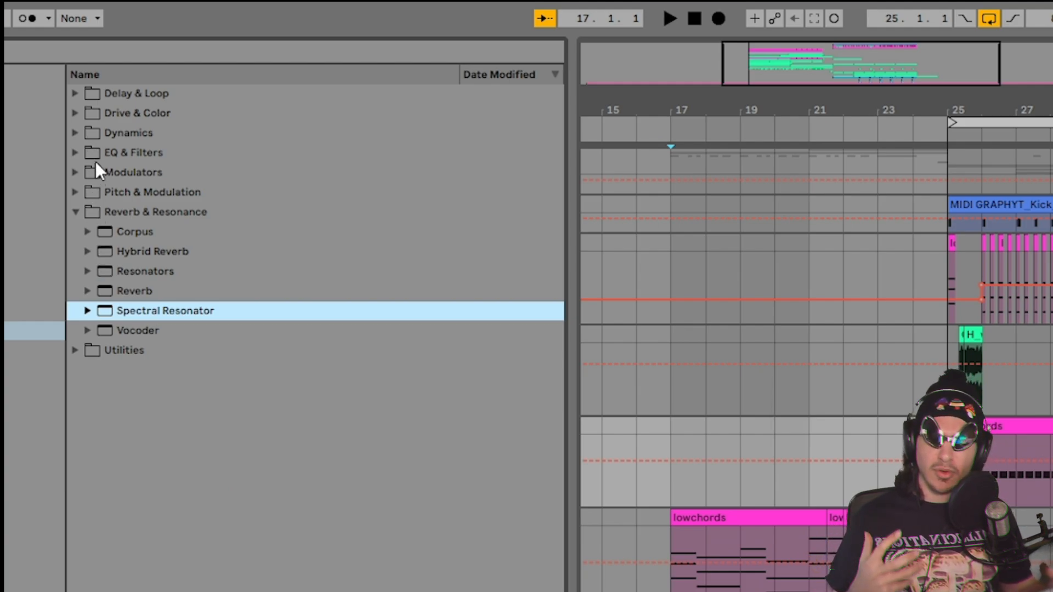
left_click(75, 132)
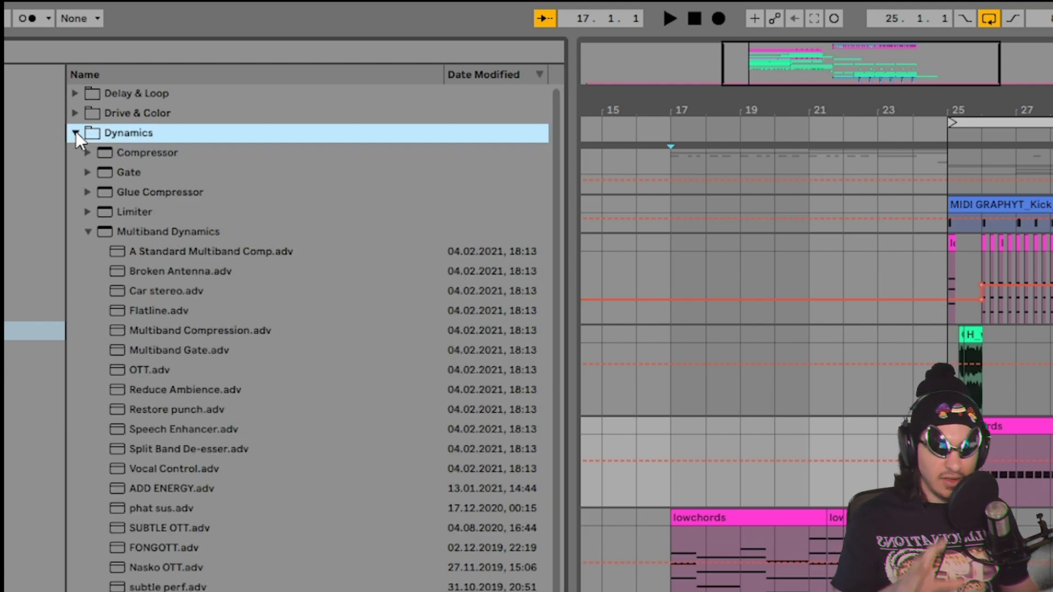
left_click(76, 132)
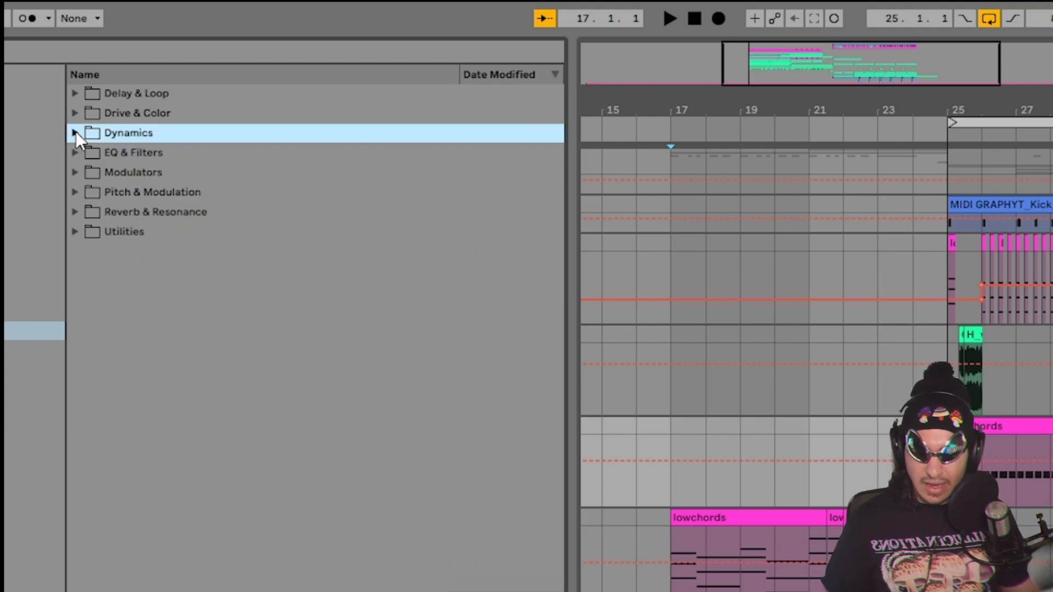
left_click(76, 92)
left_click(87, 232)
left_click(88, 232)
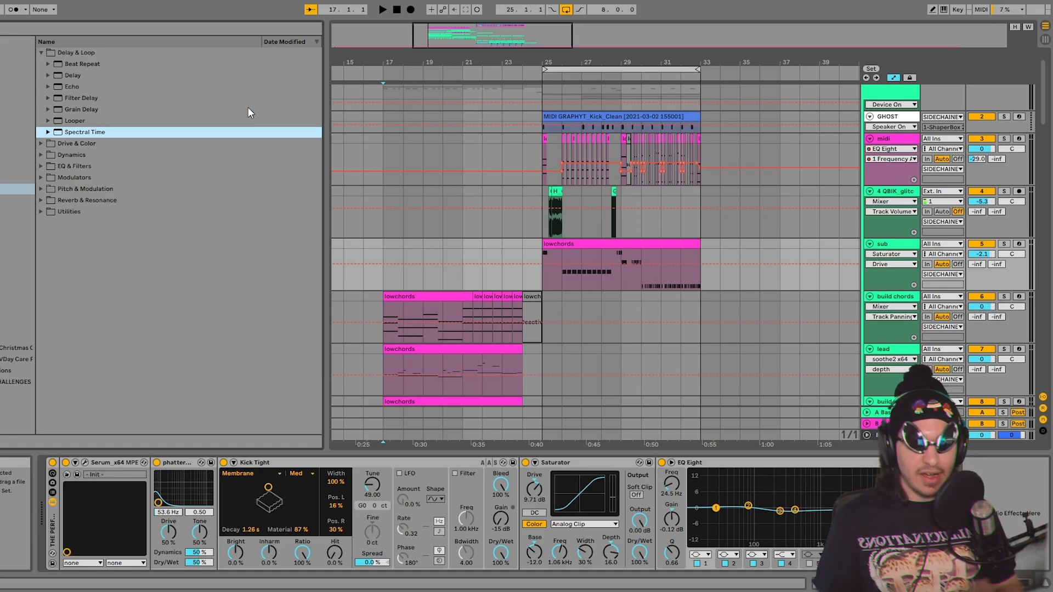
Step: Look over the arrangement's tracks down to the snare group and back, then place the playback start at bar 25
scroll(509, 261, "down", 2)
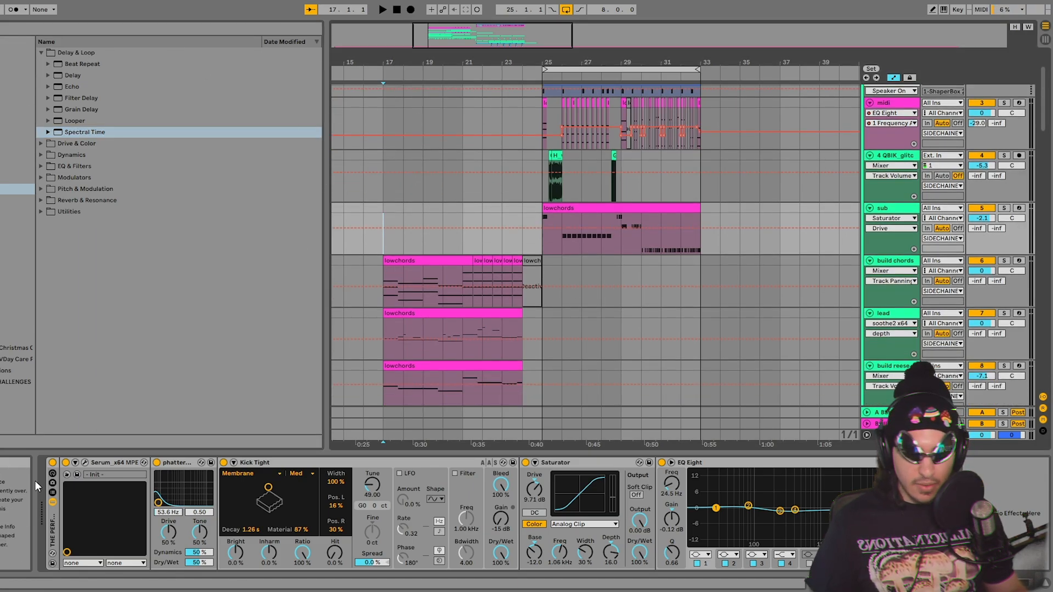
left_click_drag(404, 59, 438, 74)
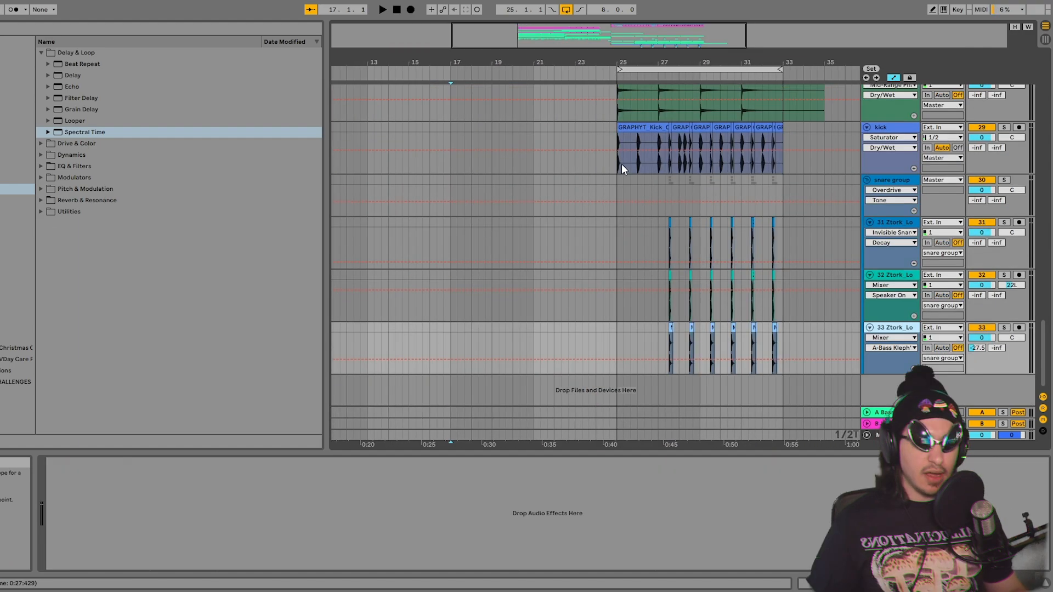
scroll(631, 190, "up", 6)
scroll(631, 190, "up", 15)
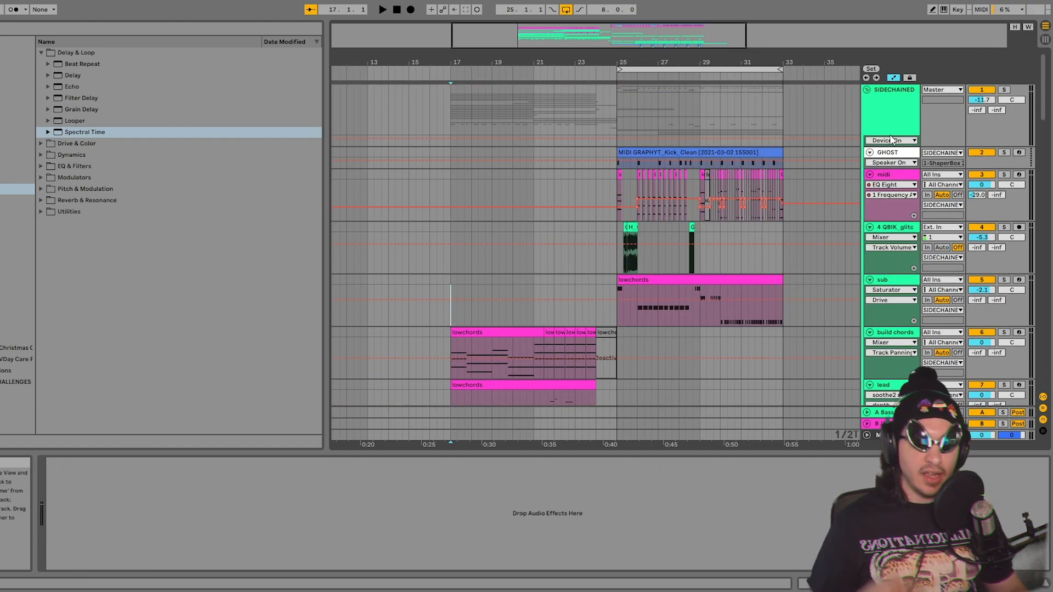
left_click(615, 224)
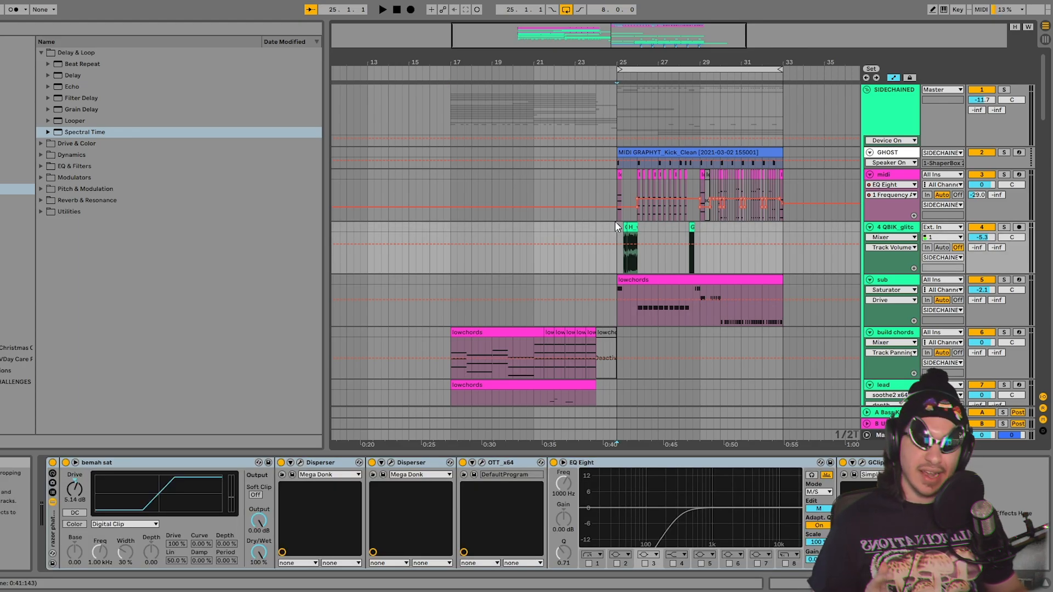
Step: Play the arrangement from bar 17 through the build-up and into the section after bar 25, then stop playback
left_click_drag(632, 78, 572, 85)
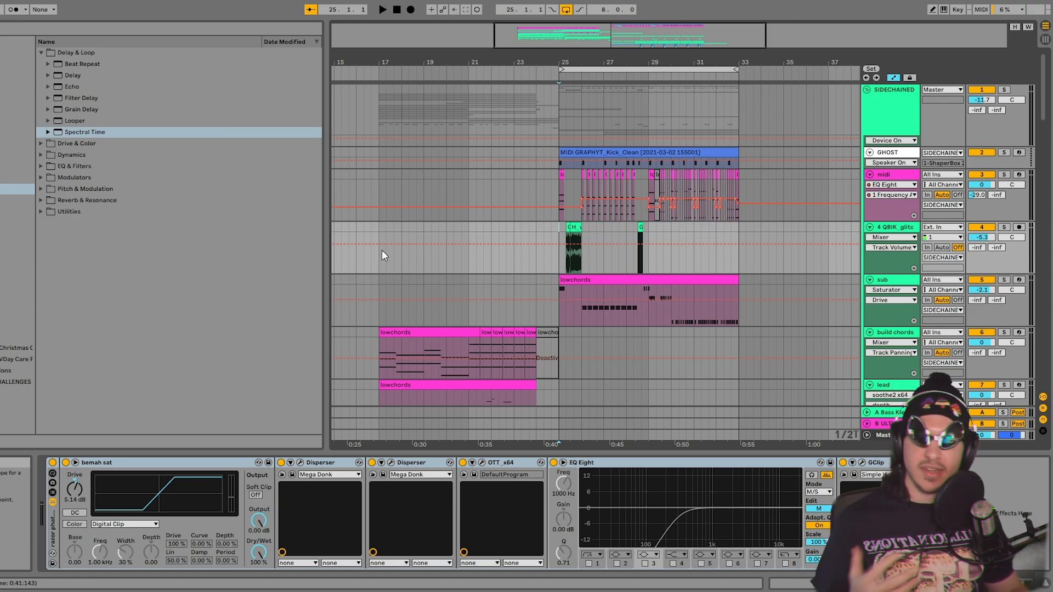
mouse_move(564, 88)
left_mouse_down()
mouse_move(566, 102)
mouse_move(569, 78)
left_mouse_up()
scroll(608, 245, "down", 5)
left_click_drag(1045, 132, 1019, 96)
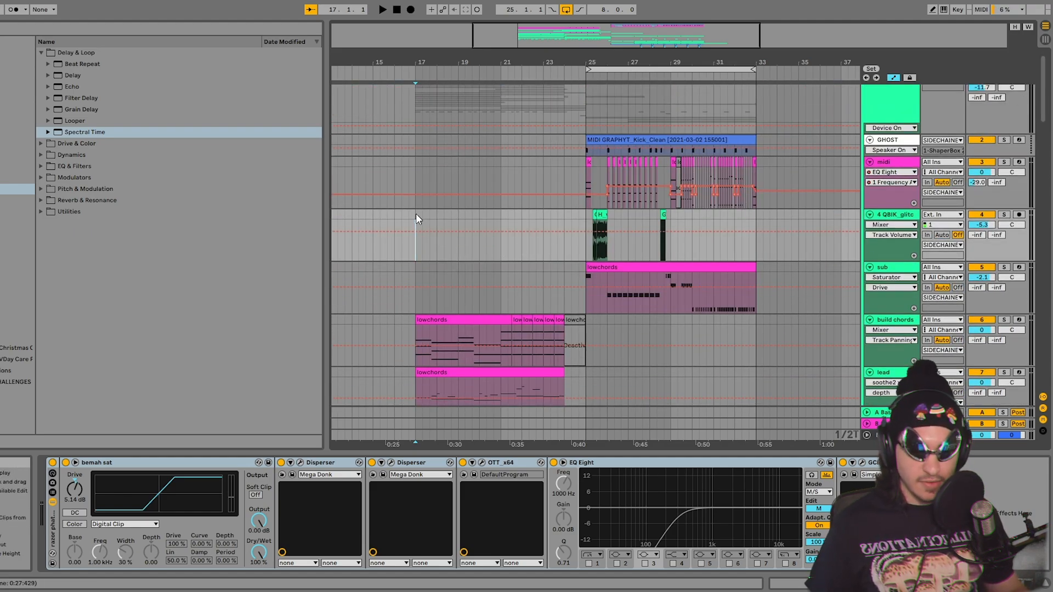
mouse_move(466, 61)
left_mouse_down()
mouse_move(470, 78)
mouse_move(476, 57)
mouse_move(462, 59)
left_mouse_up()
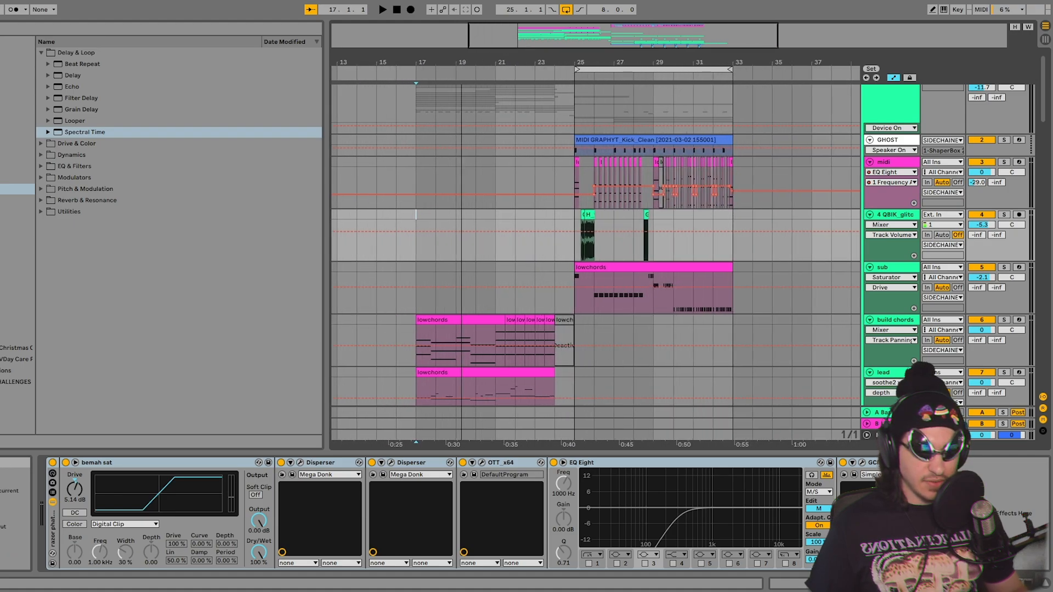
key("space")
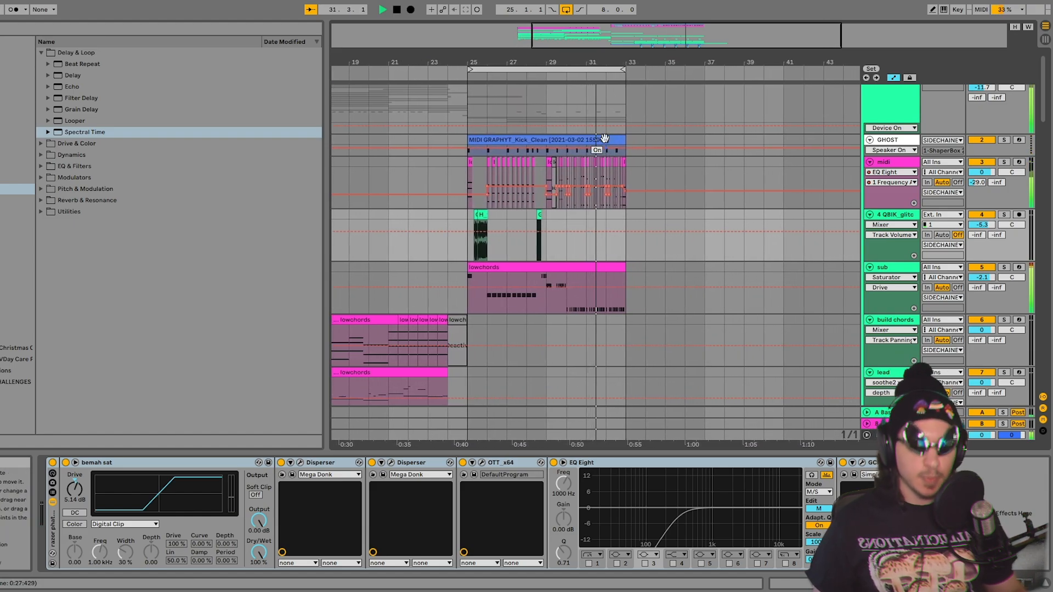
left_click_drag(557, 51, 660, 78)
key("space")
Step: Select the midi track's repeated clips from bar 26 to 28.2.2, then place the playback start at bar 29
left_click(428, 175)
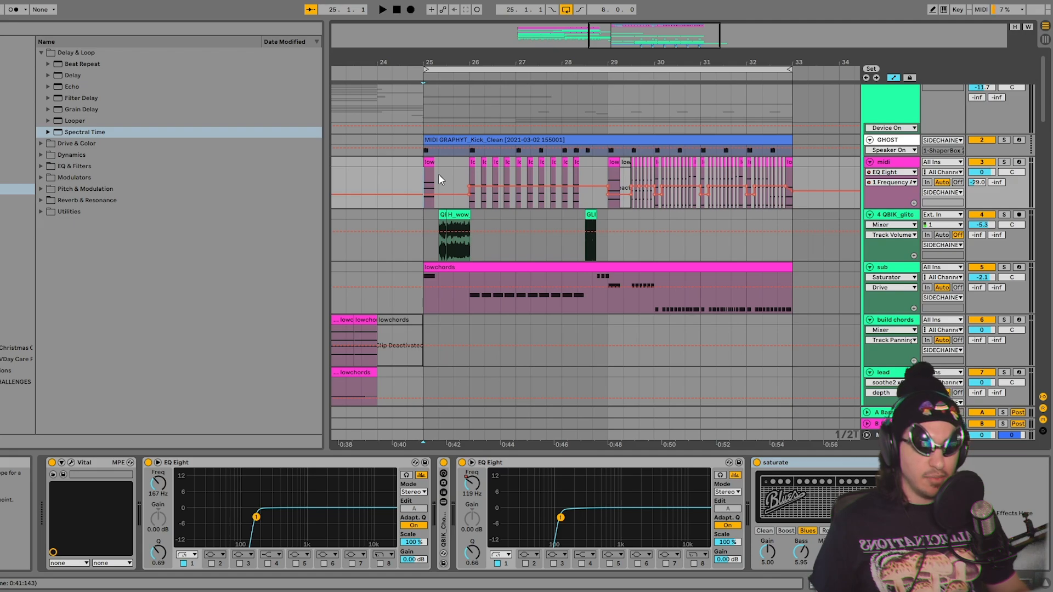
scroll(593, 166, "down", 1)
left_click_drag(472, 158, 583, 159)
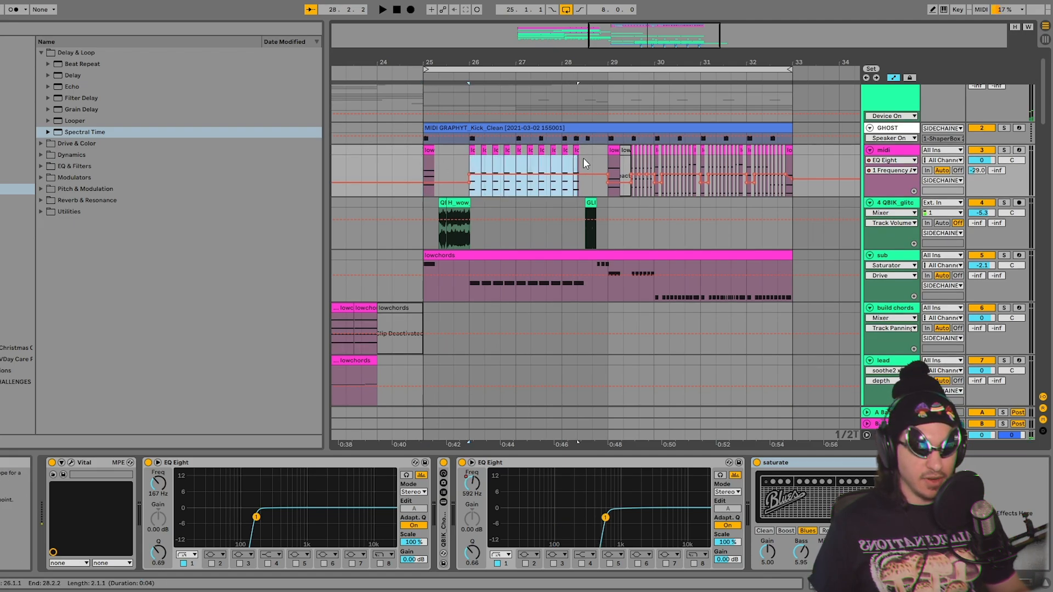
left_click(603, 160)
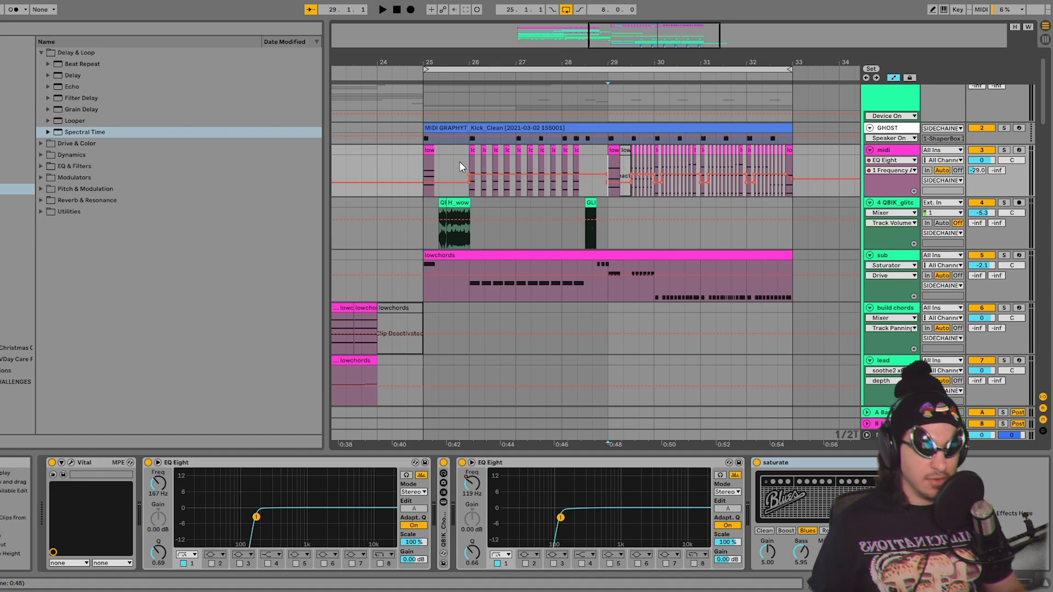
Step: Solo the build chords track and play it from bar 17
scroll(464, 162, "down", 1)
mouse_move(494, 58)
left_mouse_down()
mouse_move(495, 72)
mouse_move(502, 61)
left_mouse_up()
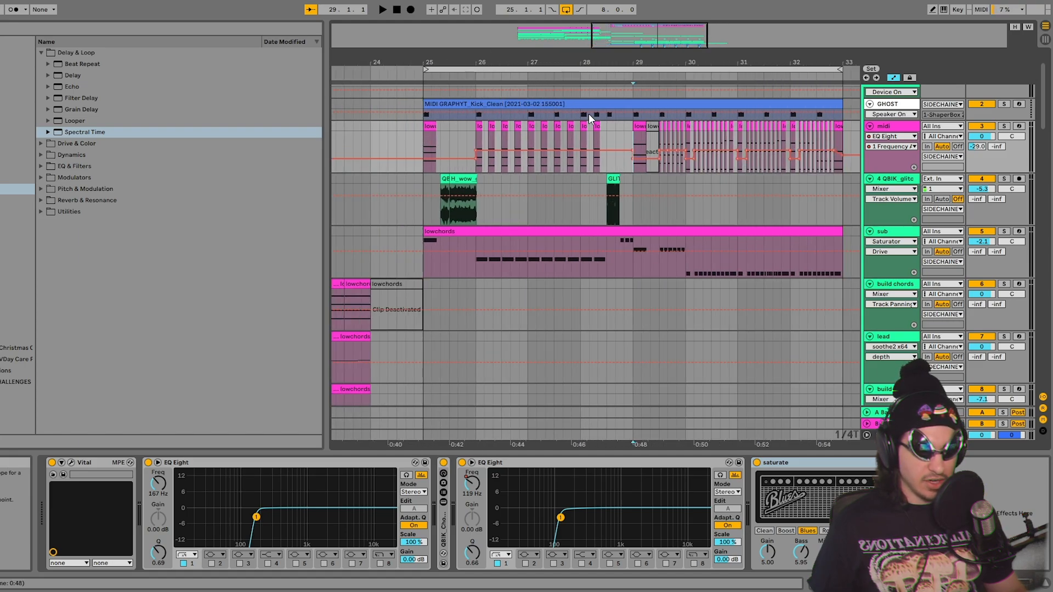
left_click_drag(582, 62, 589, 50)
scroll(384, 228, "down", 2)
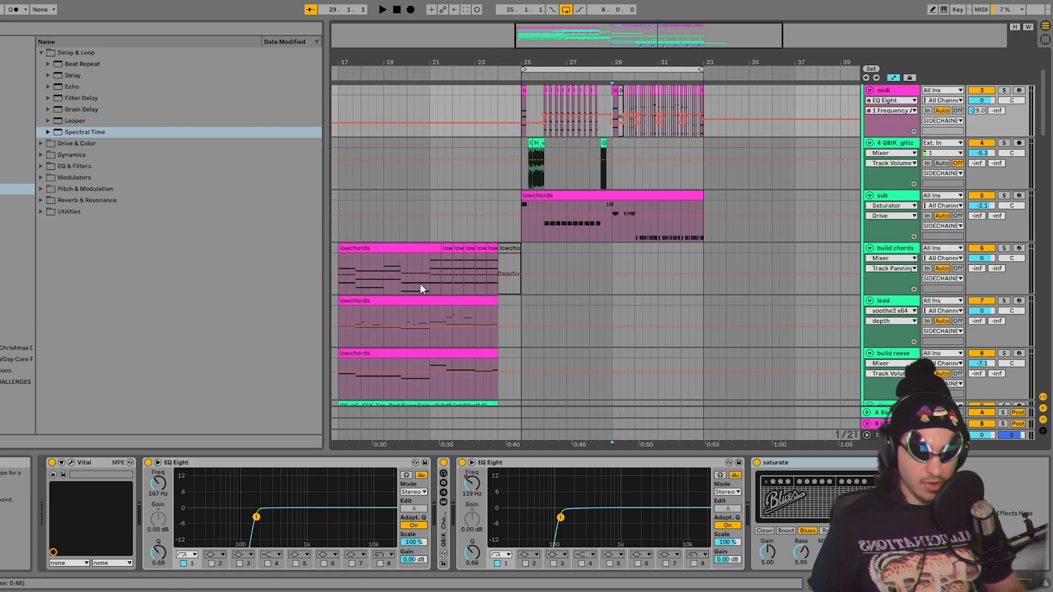
scroll(439, 268, "down", 2)
scroll(468, 239, "up", 4)
scroll(518, 208, "down", 1)
scroll(432, 240, "down", 3)
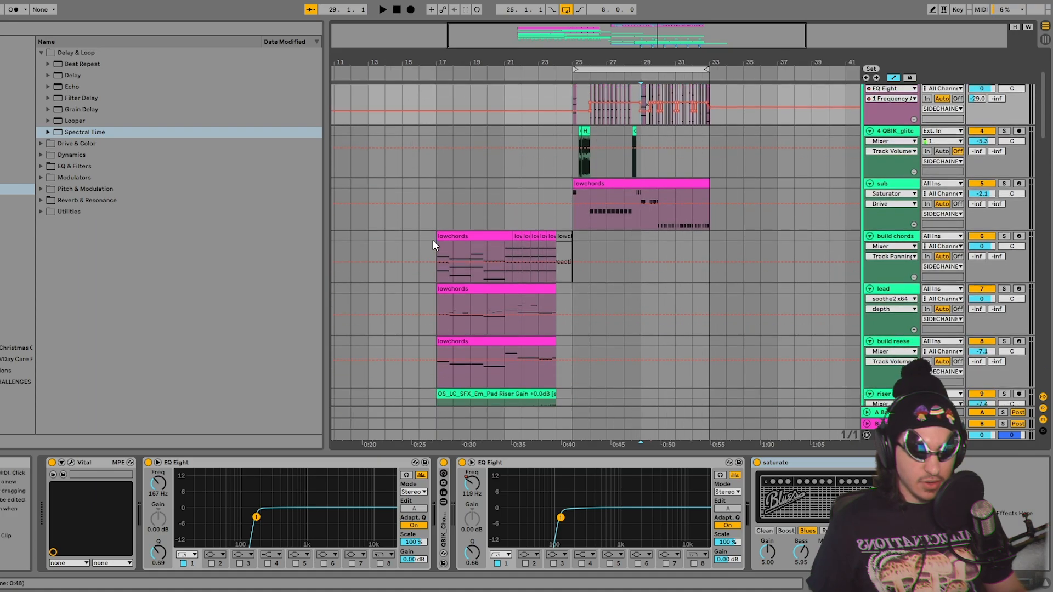
left_click(436, 220)
scroll(612, 249, "down", 2)
left_click(1004, 153)
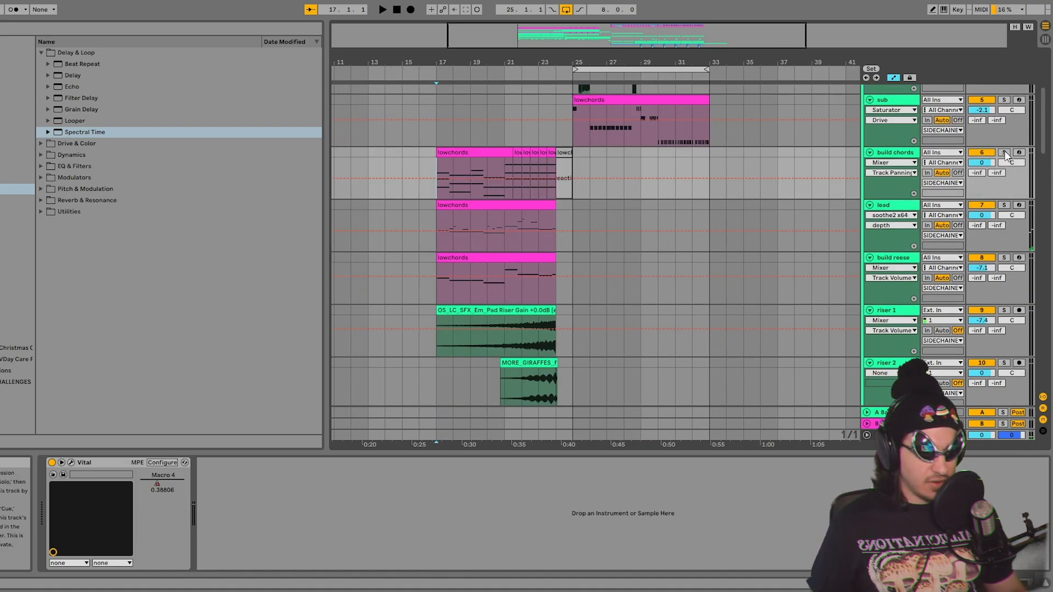
key("space")
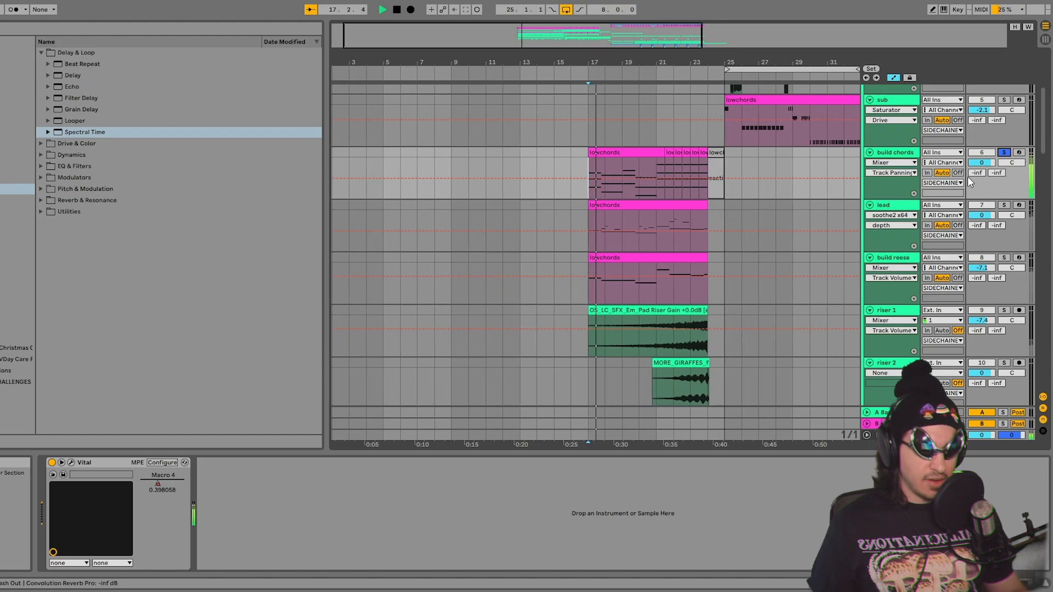
Step: Solo the lead track instead, play it from bar 17 with its device chain shown, and stop playback
scroll(968, 177, "down", 1)
left_click(1004, 157)
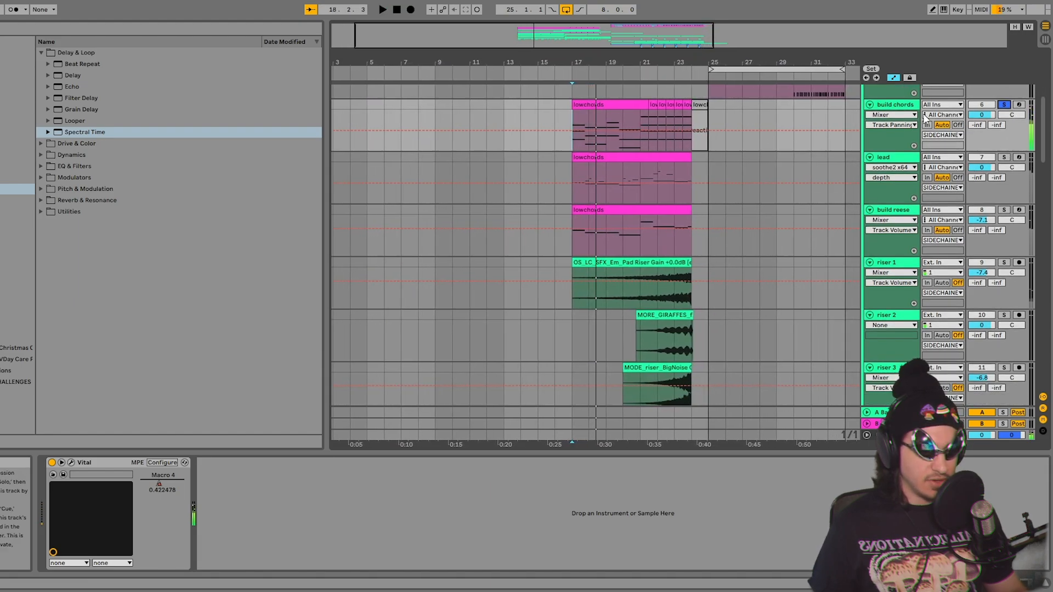
key("space")
key("space")
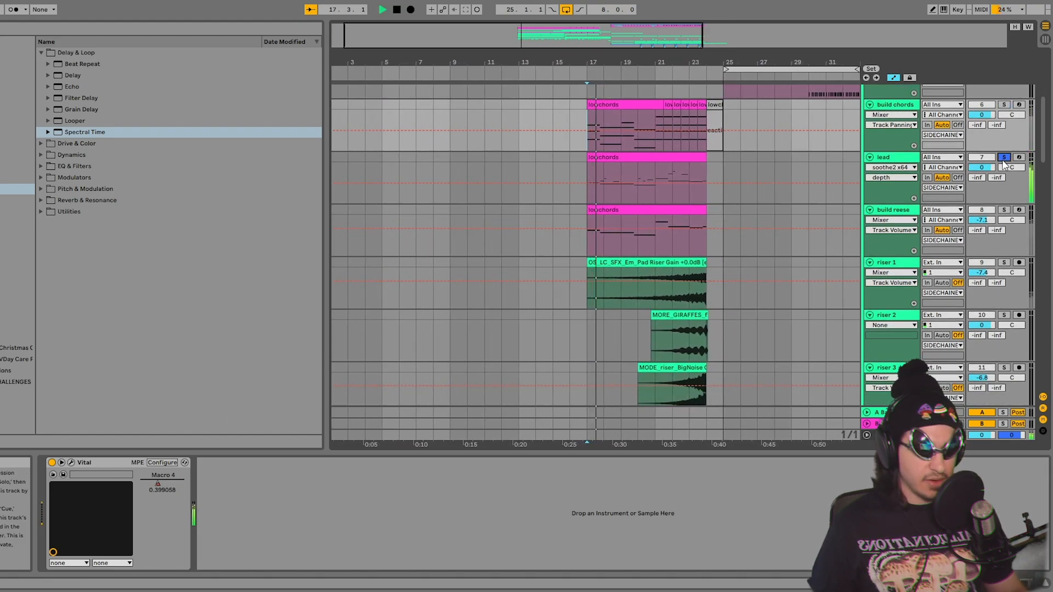
left_click(890, 145)
left_click(889, 158)
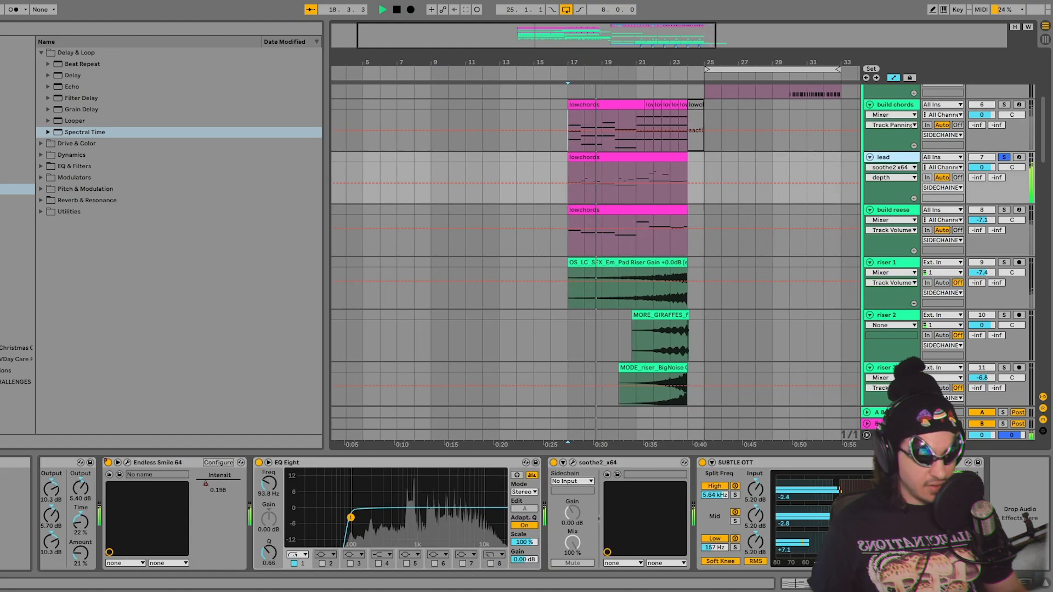
scroll(160, 501, "left", 10)
key("space")
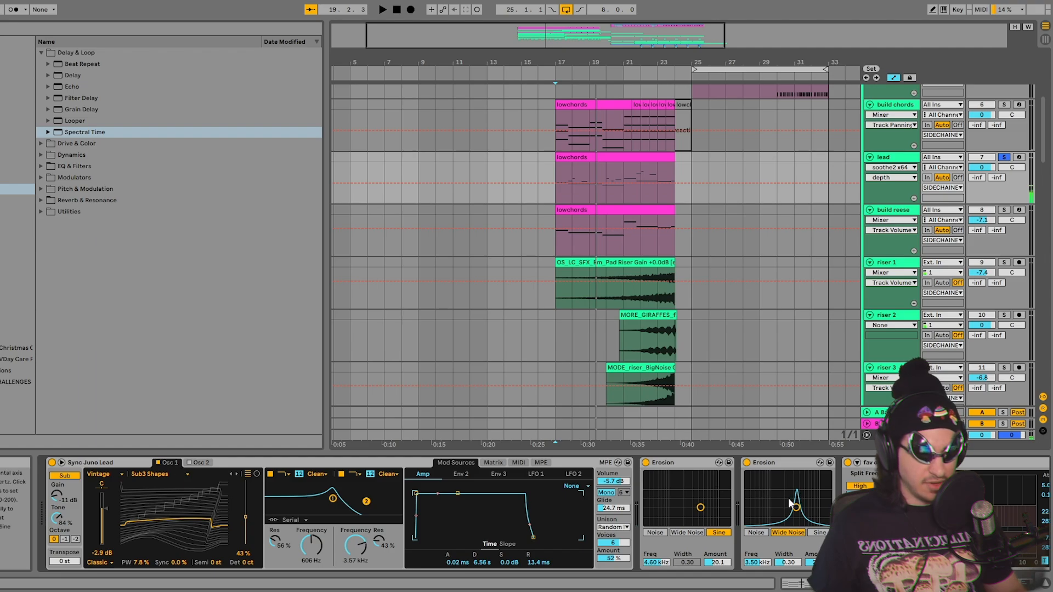
Step: Examine the lead track's effects in order: both Erosions, fav ott, Endless Smile 64, EQ Eight, soothe2_x64 and SUBTLE OTT
scroll(120, 461, "right", 6)
scroll(545, 513, "right", 3)
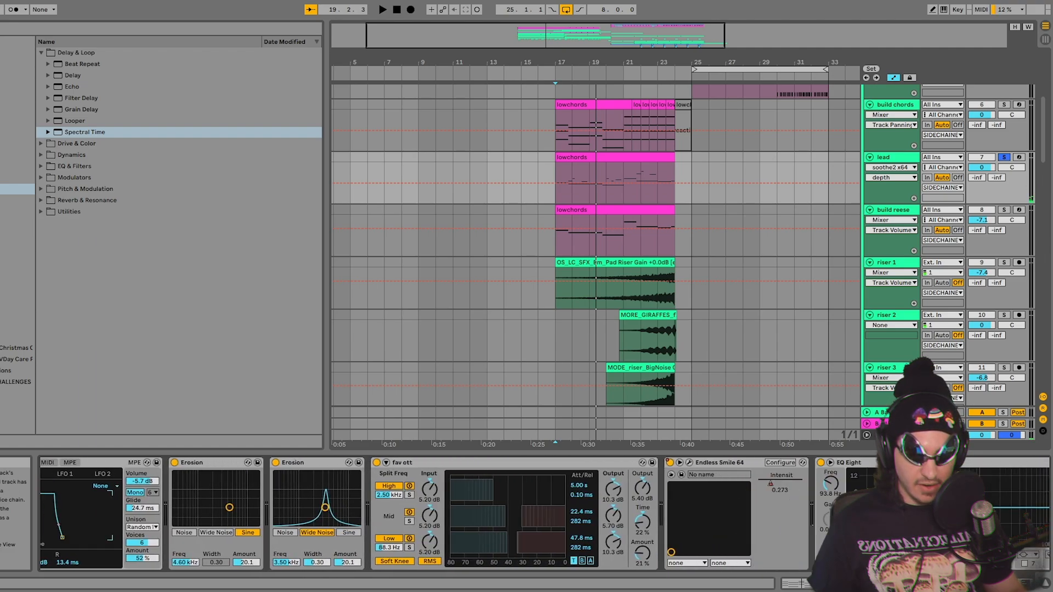
left_click(210, 465)
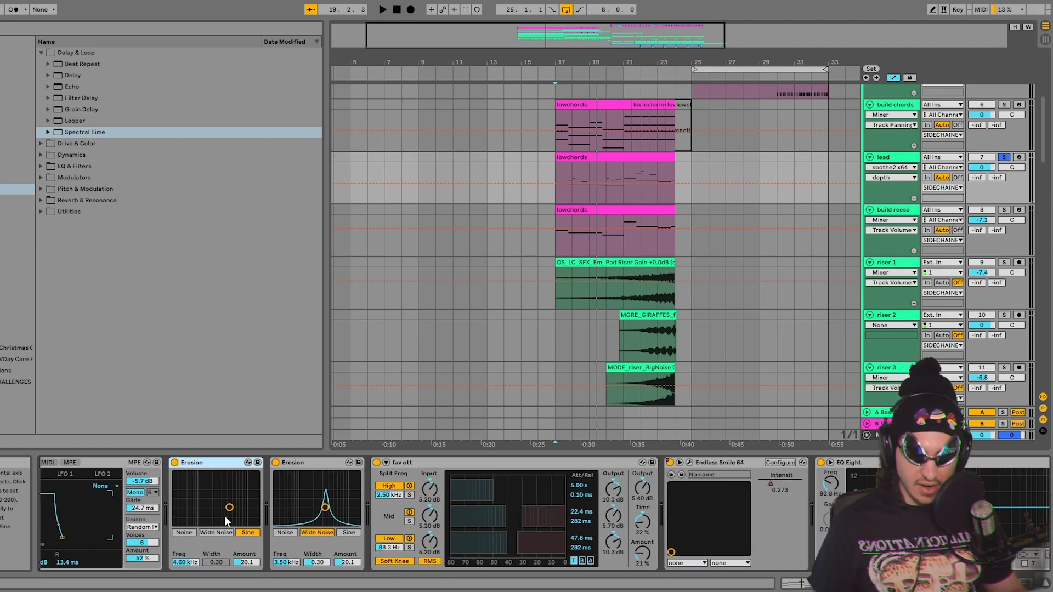
left_click(311, 463)
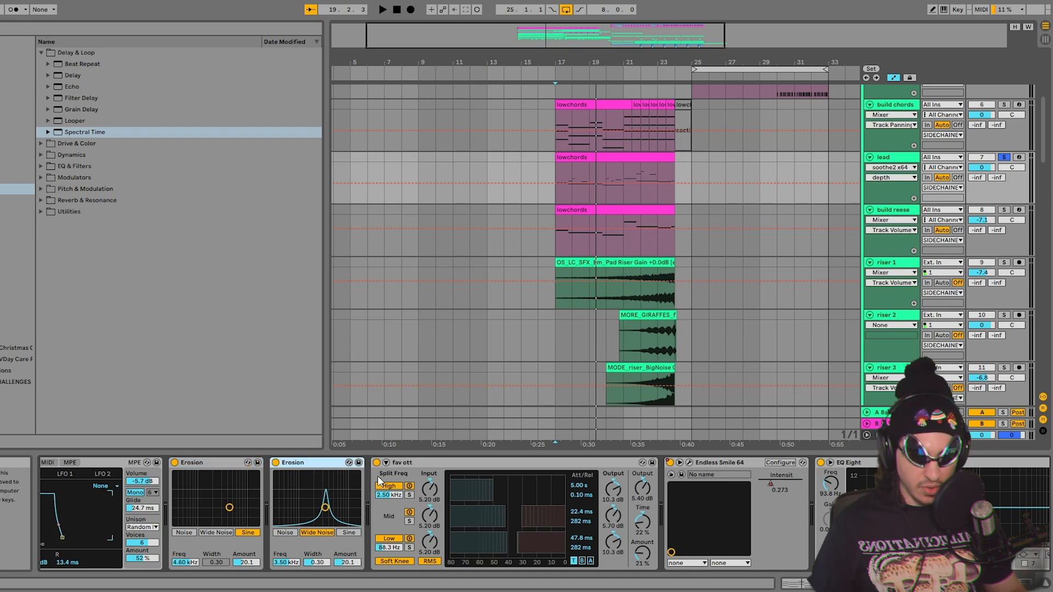
left_click(471, 463)
left_click(729, 465)
scroll(729, 468, "right", 5)
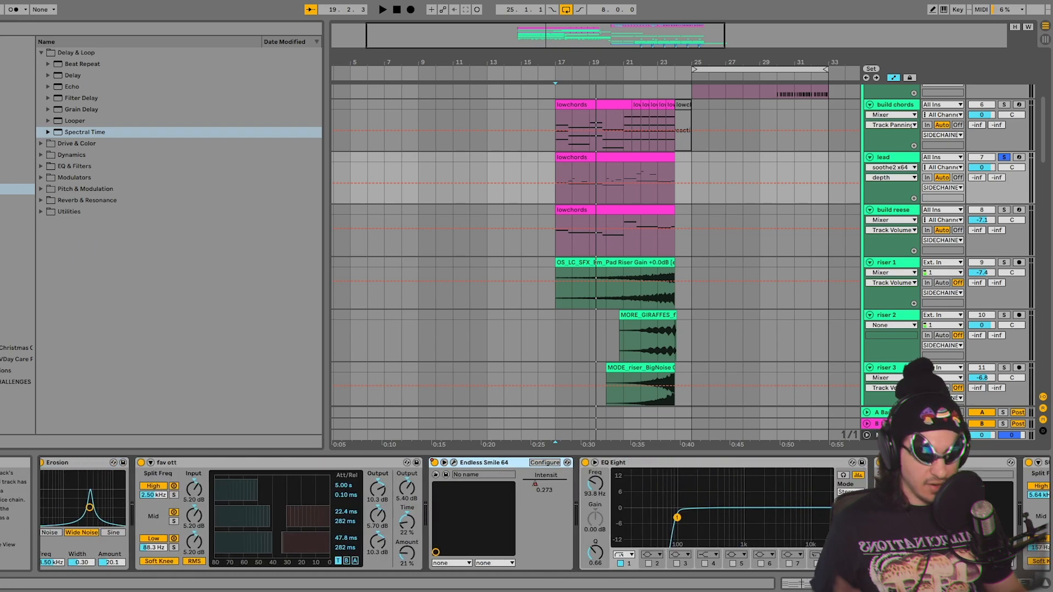
left_click(792, 472)
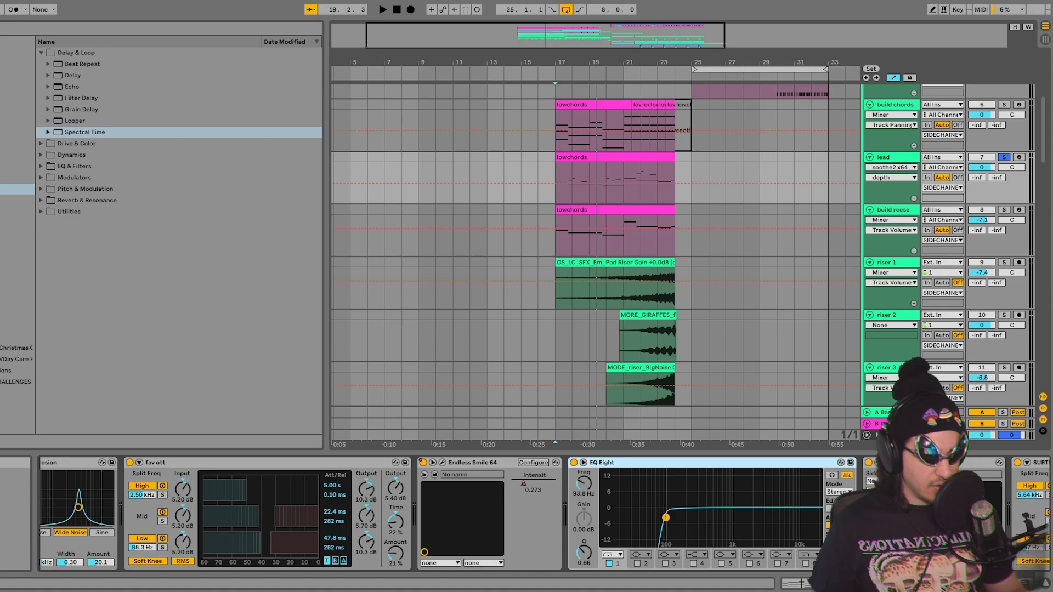
scroll(705, 475, "right", 6)
left_click(660, 464)
left_click(807, 465)
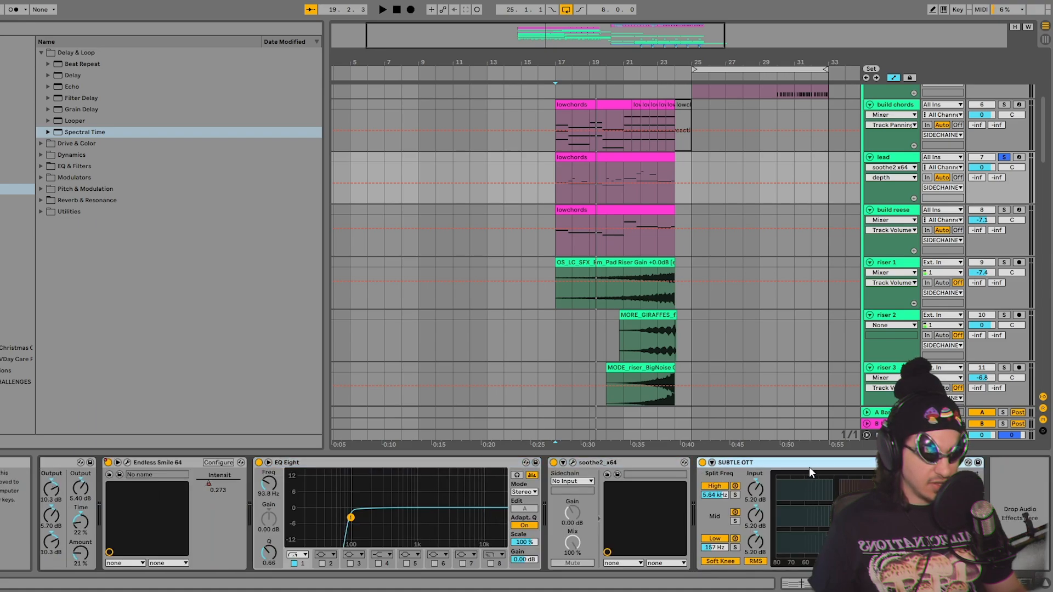
Step: Show the build reese track's devices, solo the track and play it from bar 17
left_click(894, 210)
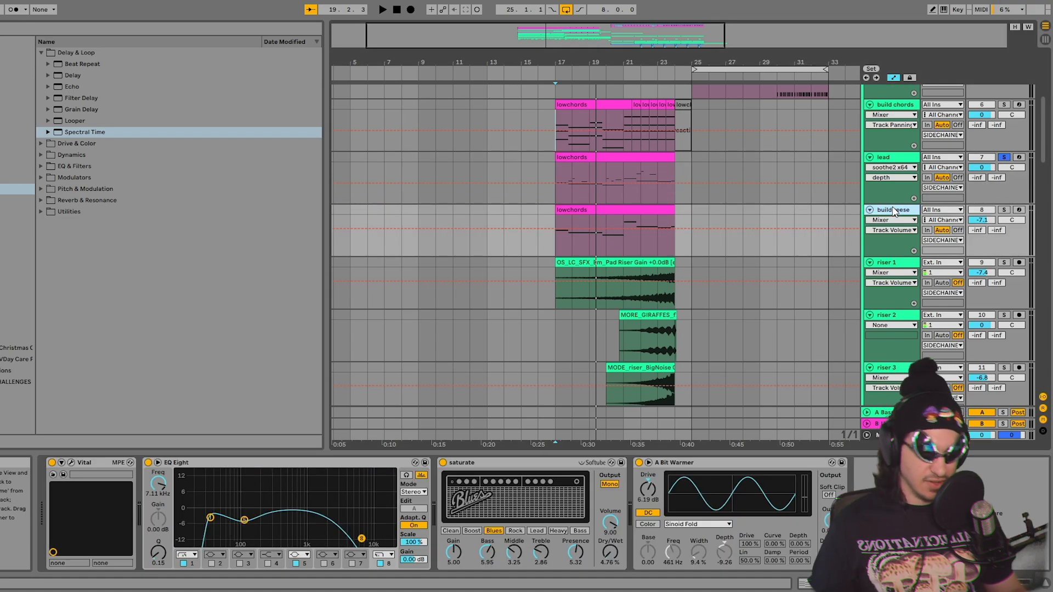
key("s")
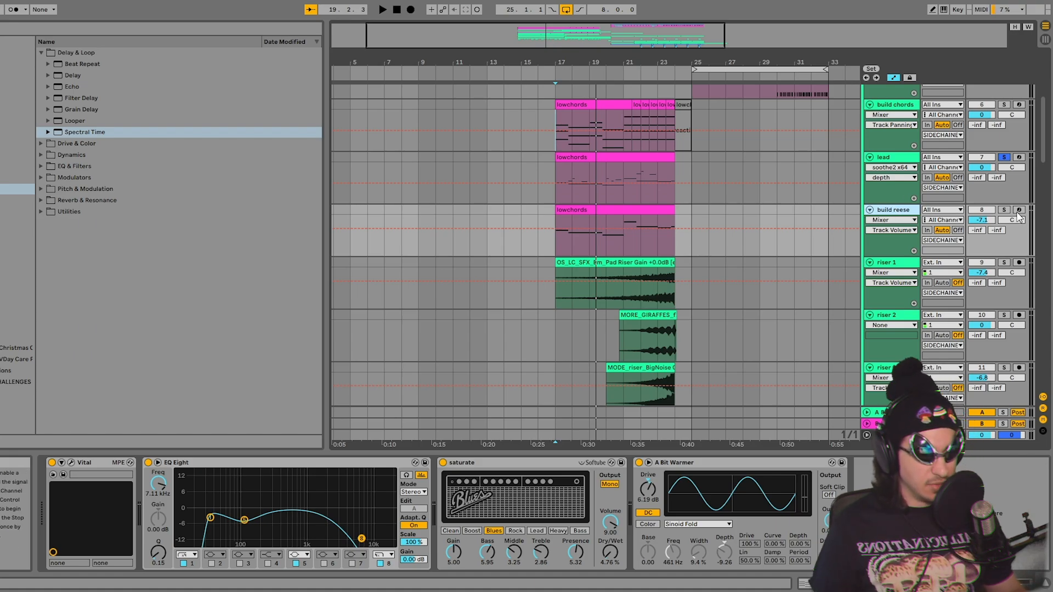
key("space")
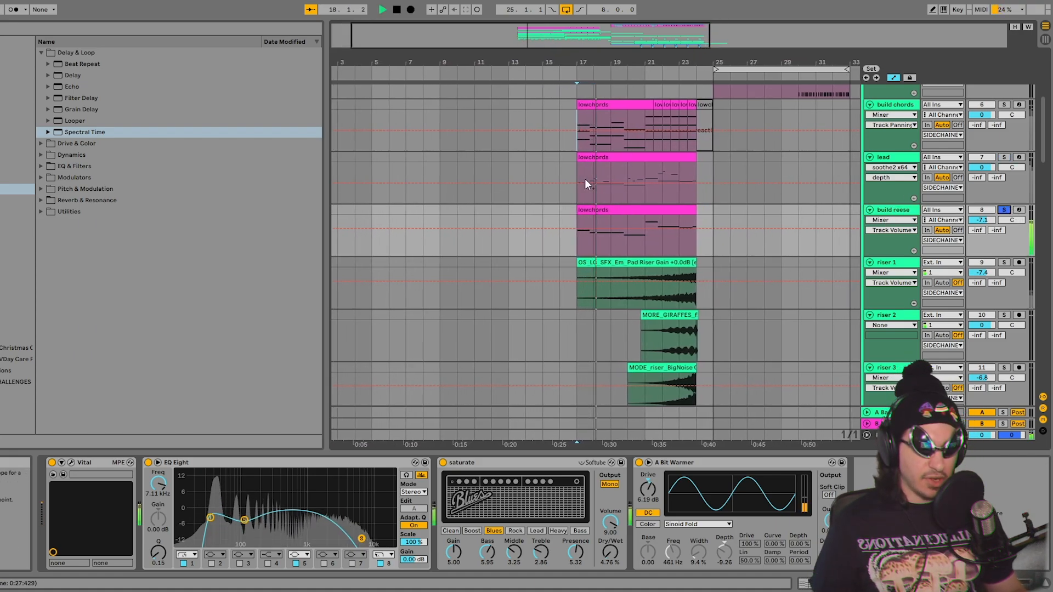
scroll(872, 247, "down", 1)
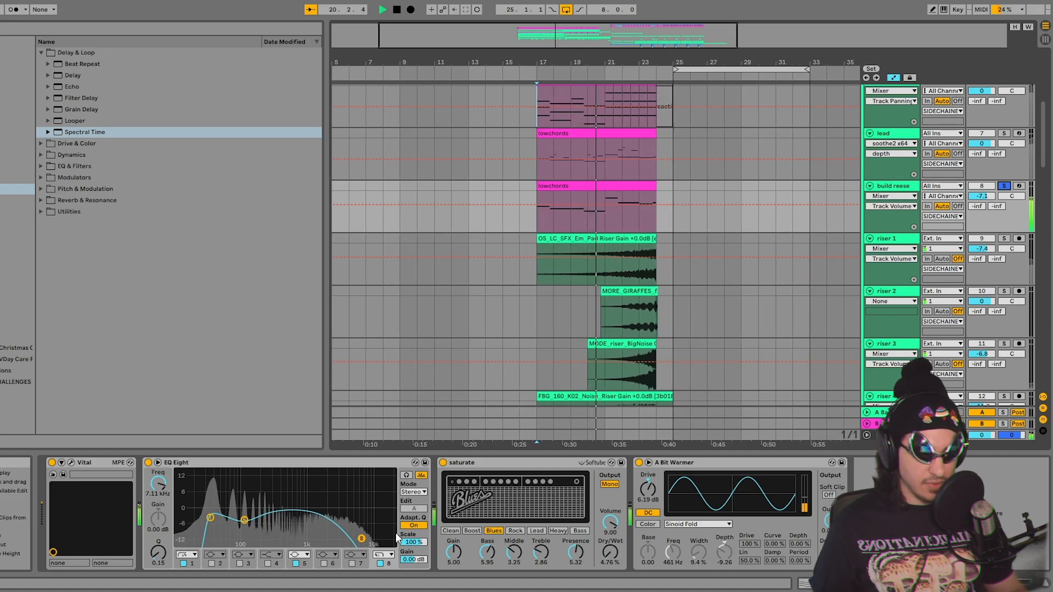
left_click(894, 241)
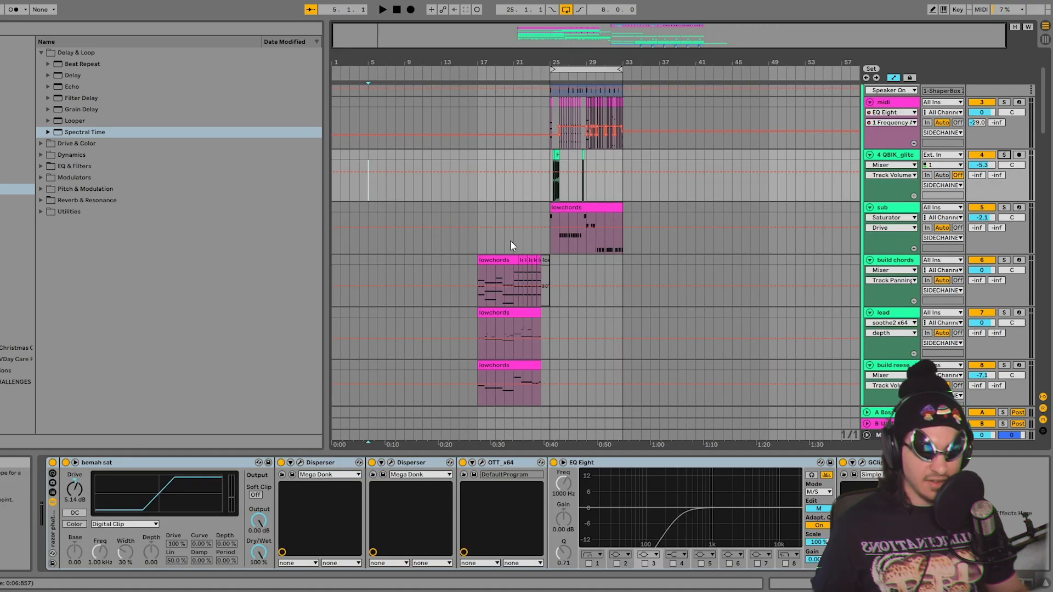
Step: Solo the riser 4 track and listen to it around bar 22
scroll(536, 272, "down", 6)
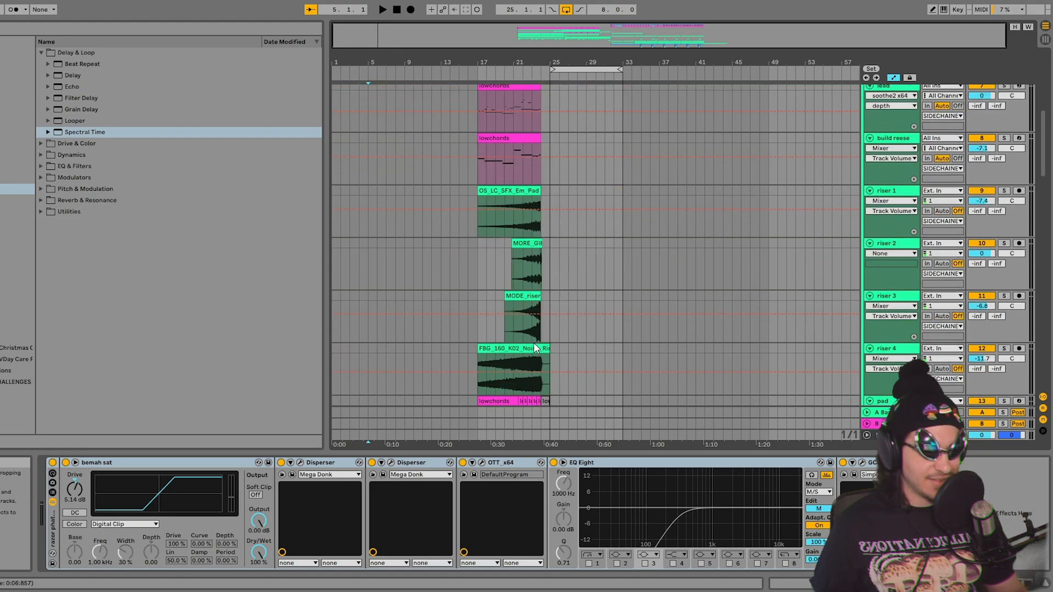
scroll(568, 321, "down", 2)
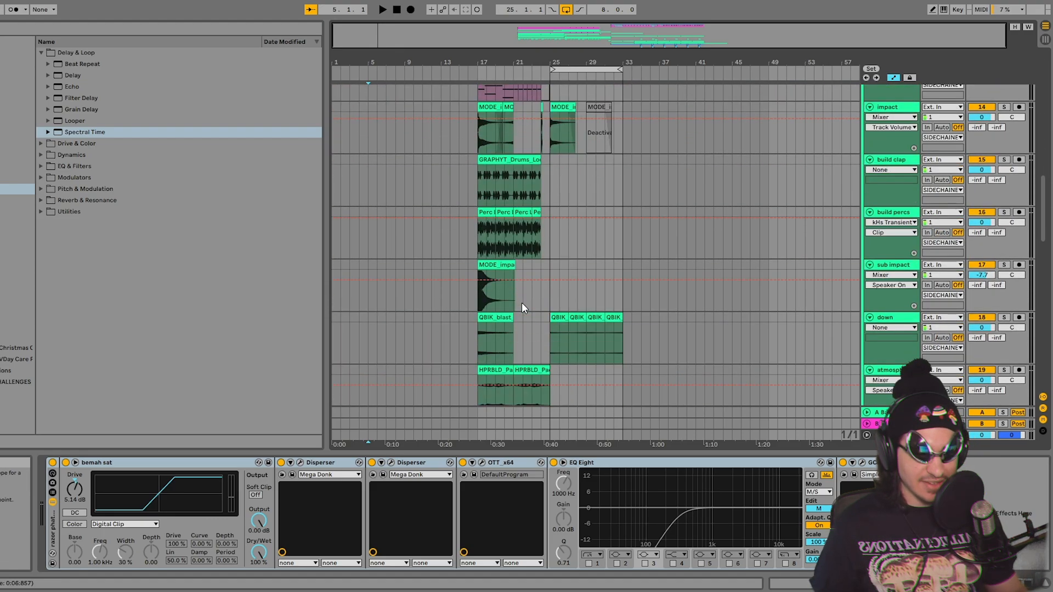
scroll(540, 151, "down", 2)
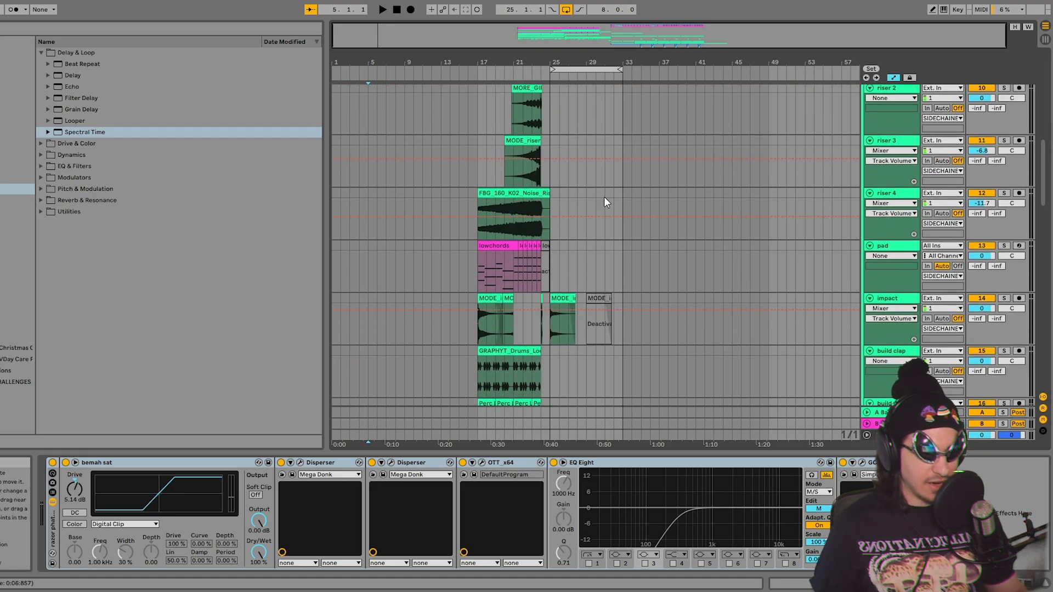
left_click(1005, 194)
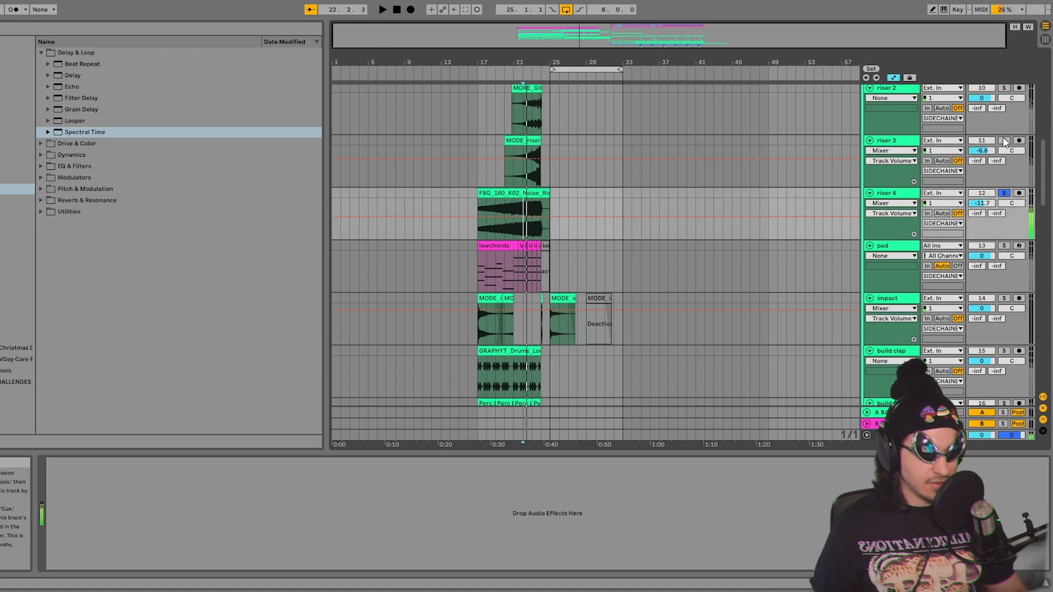
Step: Solo riser 3 and riser 2 in turn and listen to each around bar 22
left_click(1003, 140)
key("space")
scroll(1003, 139, "up", 2)
key("space")
left_click(1004, 137)
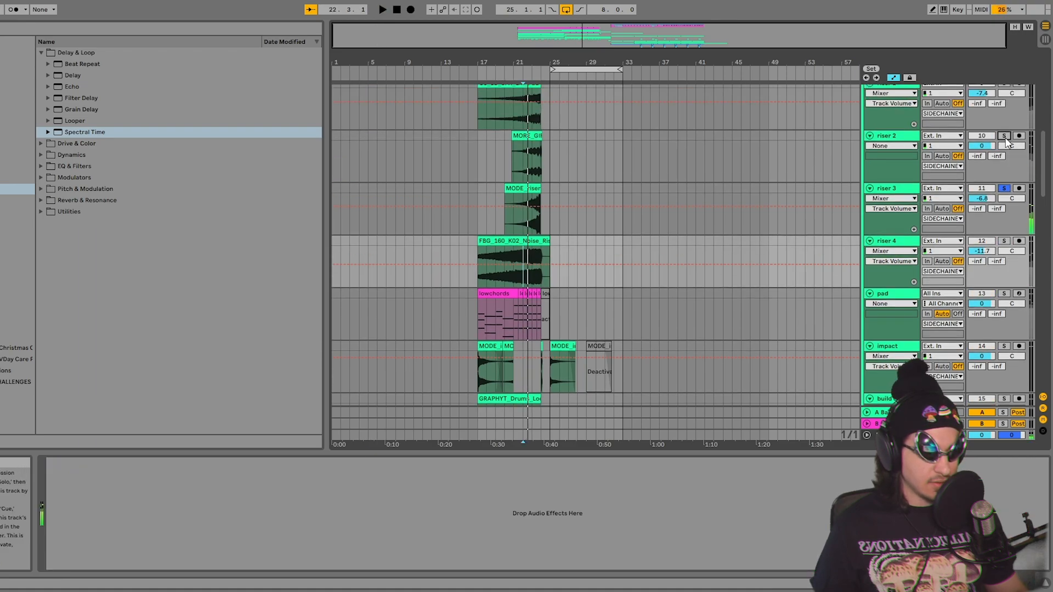
key("space")
scroll(1001, 140, "up", 2)
scroll(1001, 140, "up", 1)
key("space")
Step: Solo the pad track and play its lowchords clip from bar 17 with the Xpand!2 device shown
scroll(1002, 143, "down", 3)
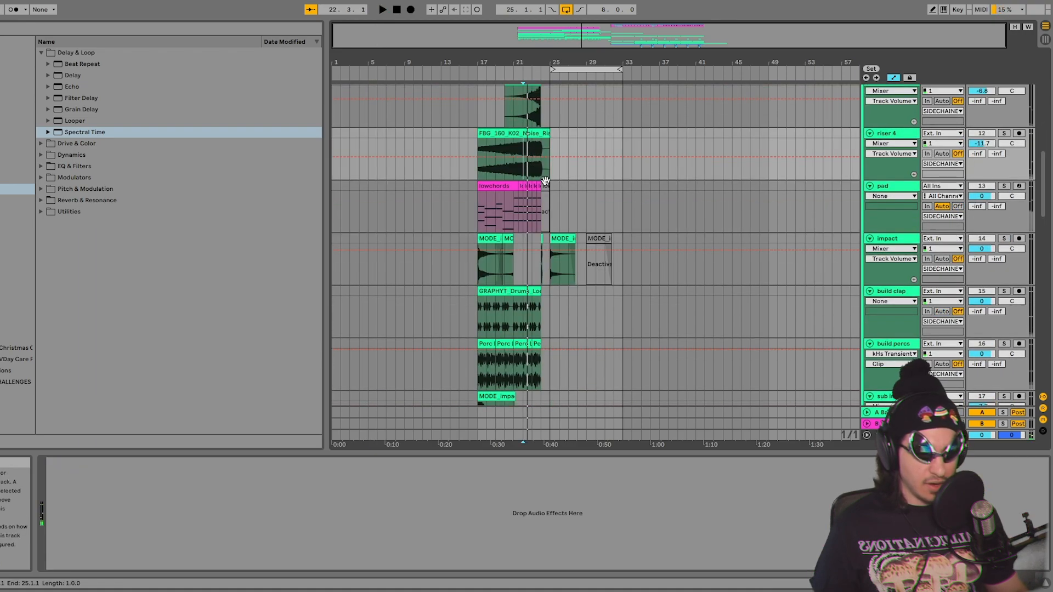
left_click(506, 185)
left_click(1004, 186)
key("space")
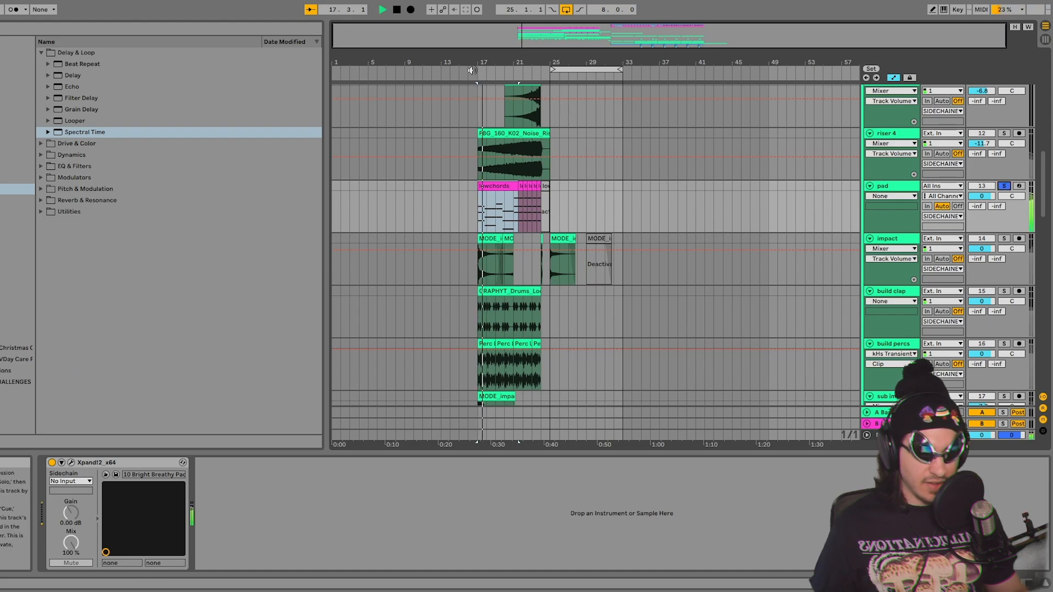
key("plus")
key("plus")
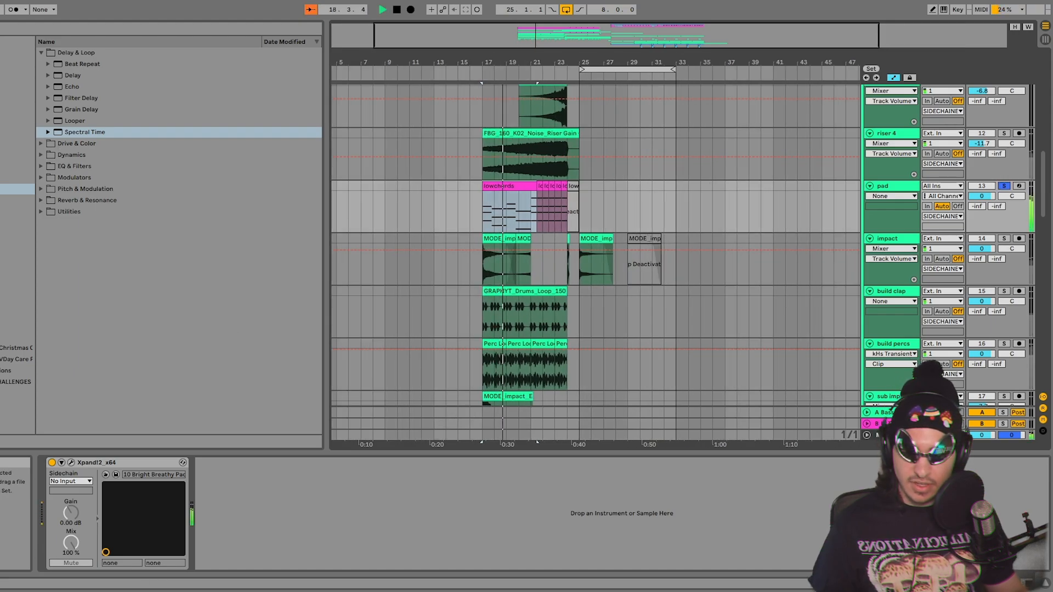
Step: Search the browser for "eq" and add an EQ Eight after Xpand!2 on the pad track as a low cut
left_click(8, 28)
type("eq")
left_click(41, 65)
left_click_drag(76, 97, 308, 519)
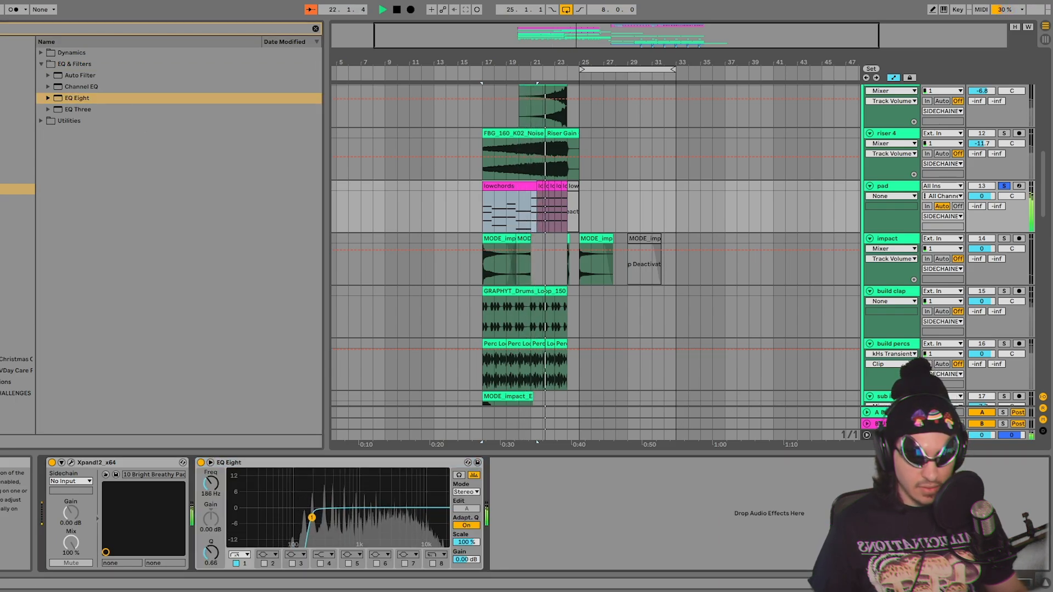
Step: Unsolo the pad track, stop playback and select its Xpand!2 device
left_click(1004, 185)
key("space")
scroll(883, 299, "down", 2)
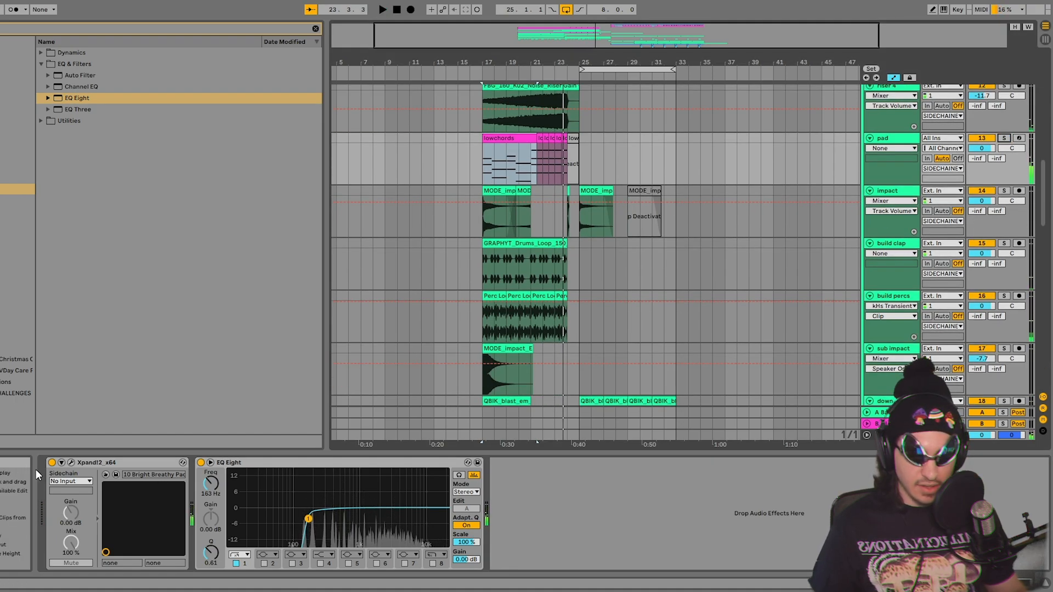
left_click(100, 466)
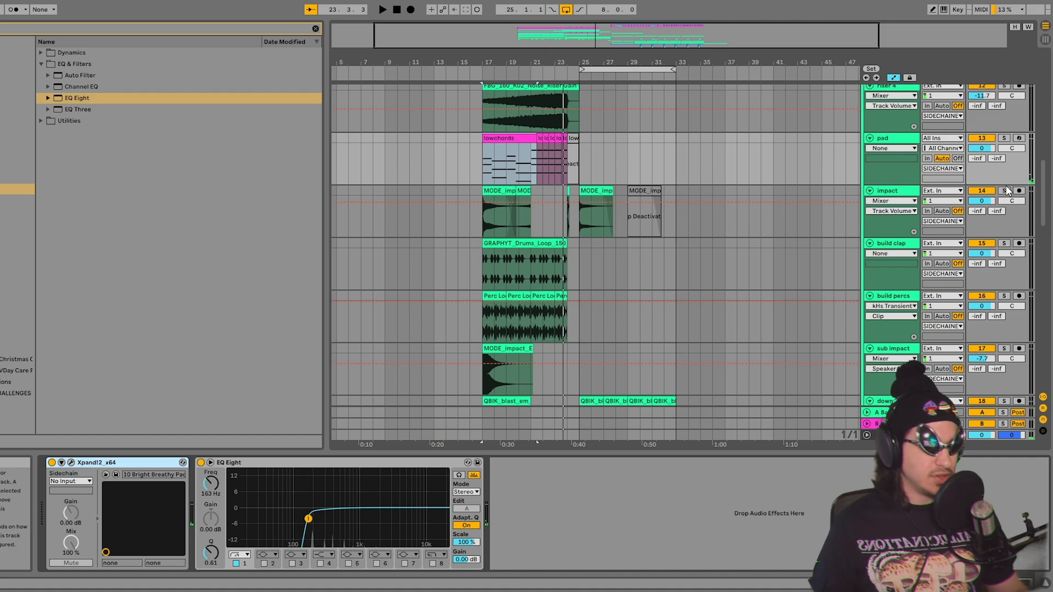
Step: Solo the impact track and play it from bar 17
left_click(1005, 191)
left_click(485, 222)
key("space")
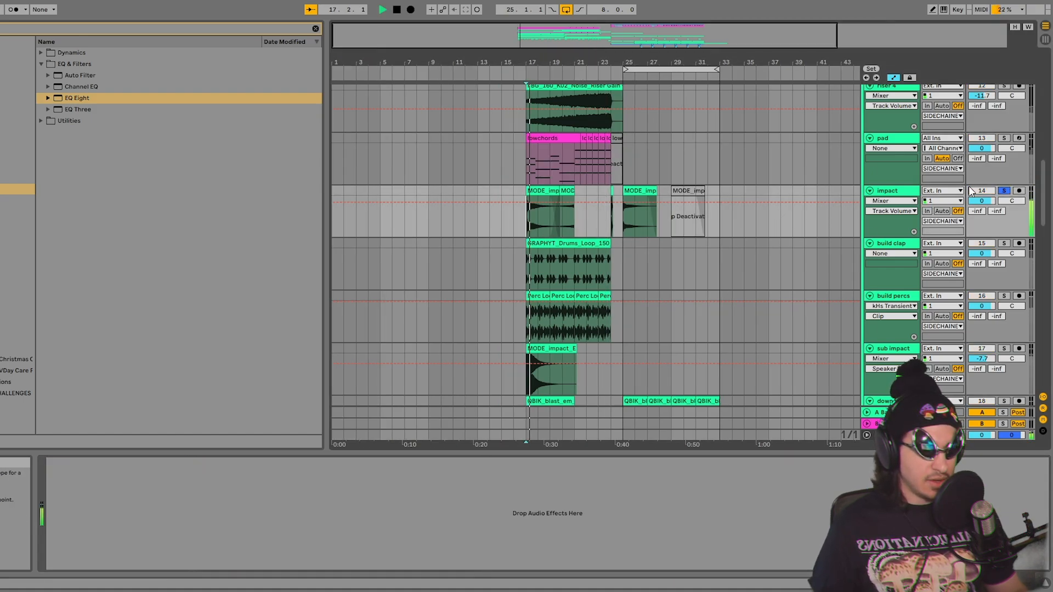
Step: Solo the build clap track and play it from bar 17, stop playback and open its GRAPHYT drum loop clip
left_click(1004, 243)
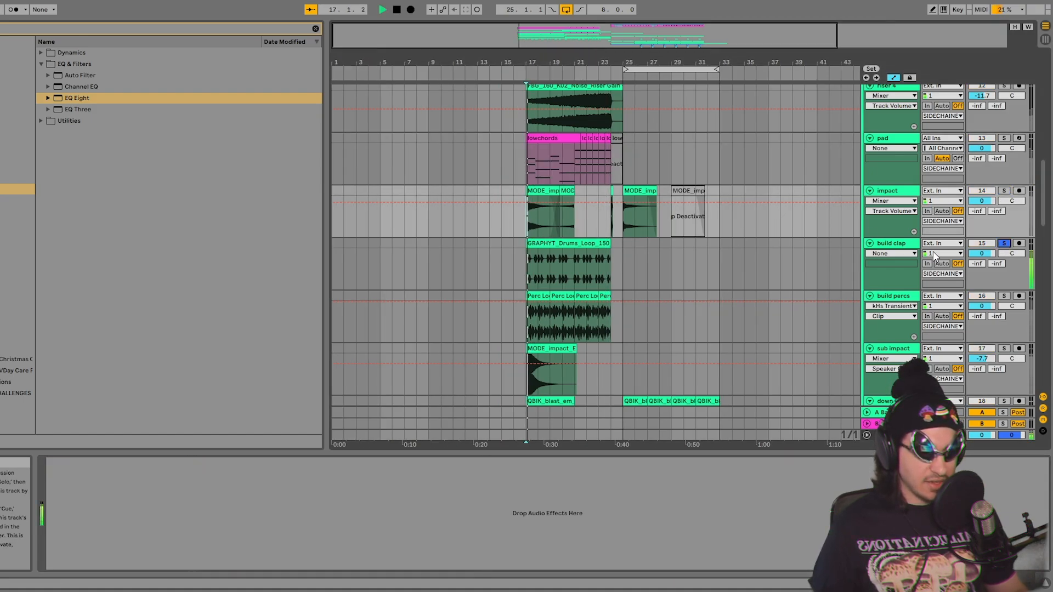
scroll(634, 188, "down", 2)
key("space")
left_click_drag(549, 63, 549, 90)
double_click(553, 199)
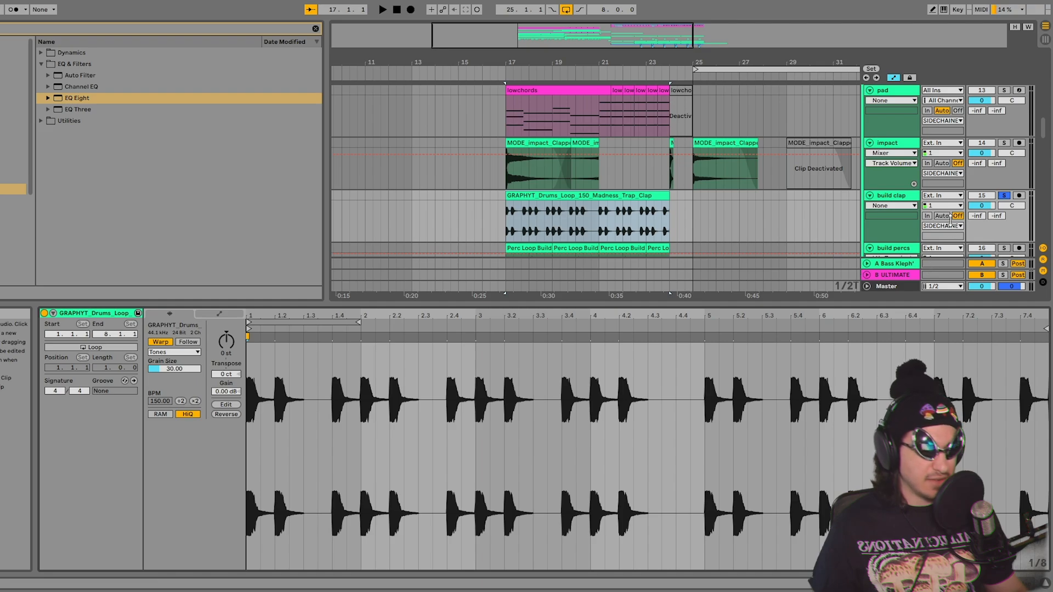
Step: Solo the build percs track and play its perc loops from bar 17
scroll(932, 208, "down", 3)
key("space")
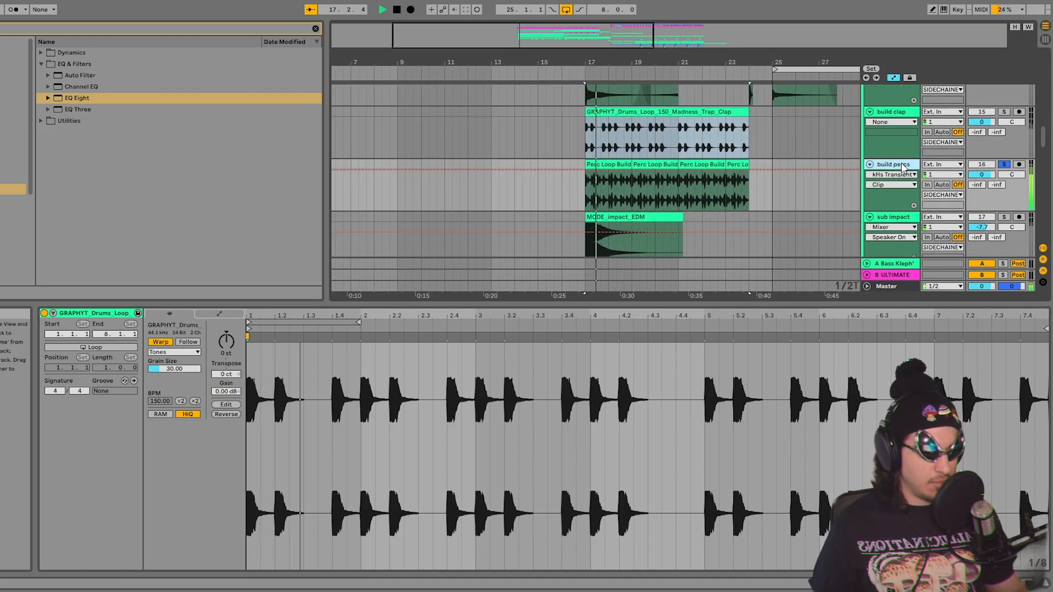
scroll(890, 182, "down", 2)
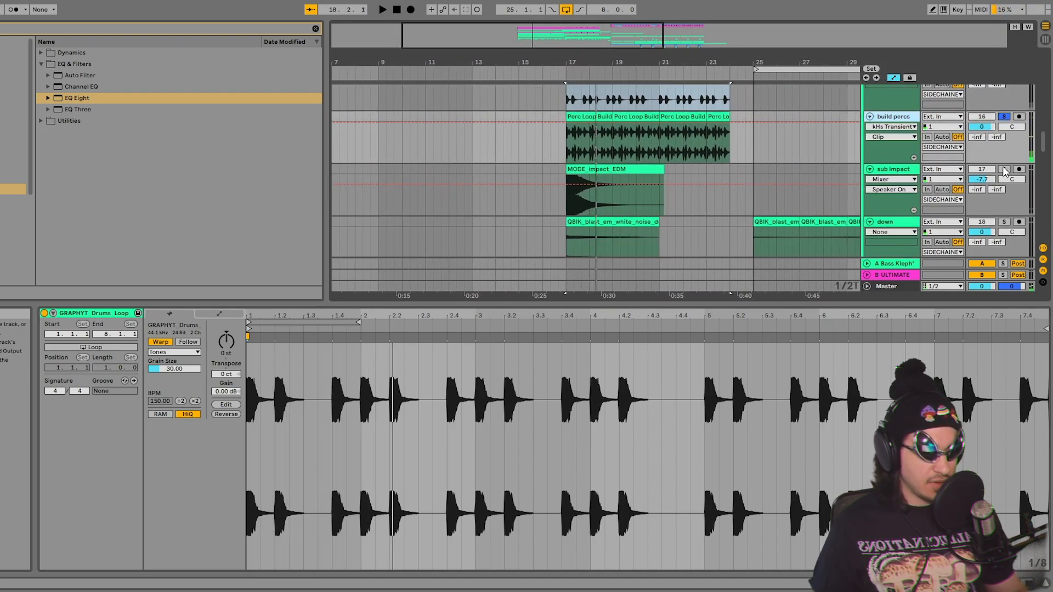
Step: Solo the sub impact track and play it from bar 17
key("space")
scroll(908, 183, "down", 2)
scroll(910, 182, "up", 5)
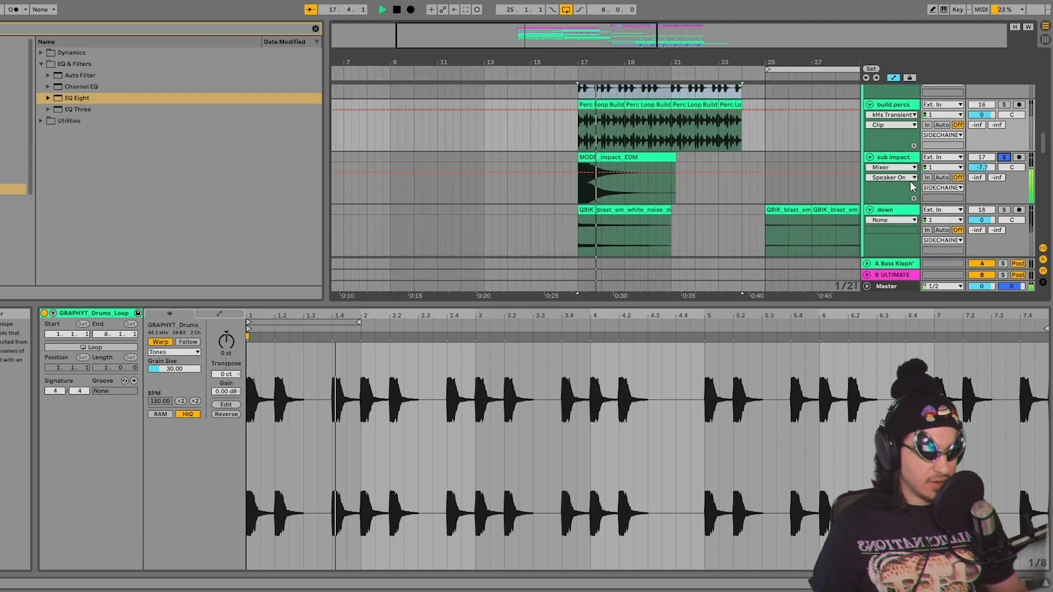
scroll(907, 181, "up", 3)
Step: Stop playback and add an EQ Eight with a 119 Hz low cut to the selected track
left_click(890, 166)
key("space")
left_click_drag(75, 98, 259, 533)
scroll(830, 276, "down", 5)
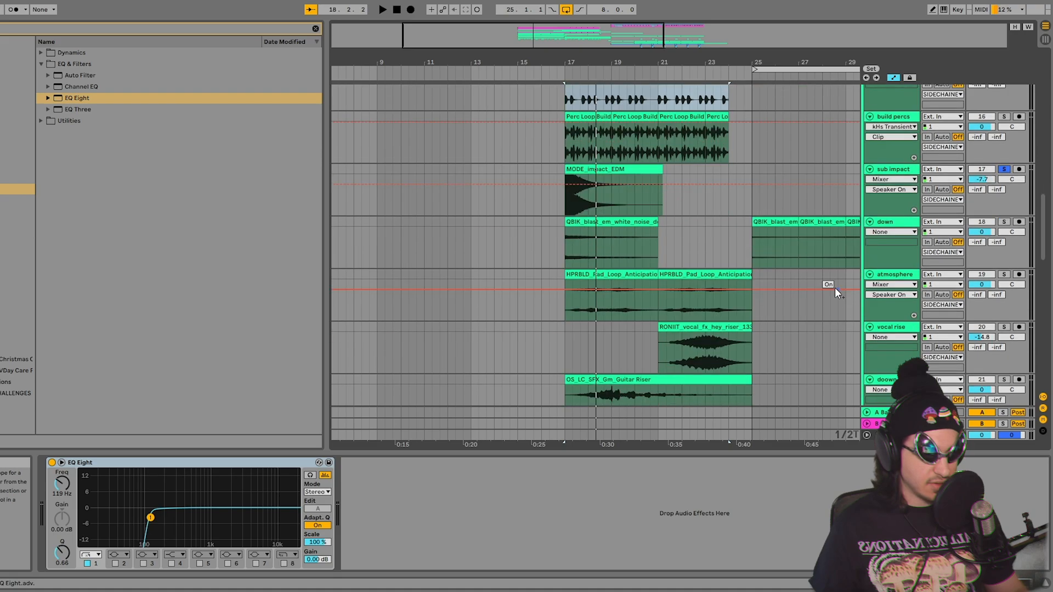
Step: Solo the atmosphere track and play its pad loop from bar 17
left_click(1005, 275)
scroll(1006, 275, "down", 3)
key("space")
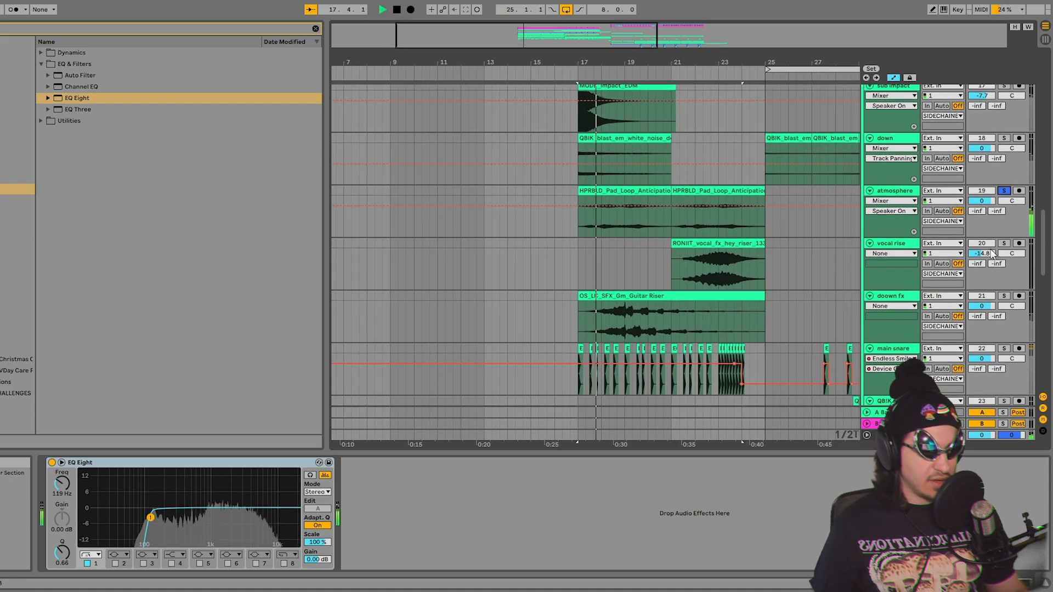
Step: Solo the vocal rise and doown fx tracks in turn, listen to each, and stop playback
left_click(1005, 244)
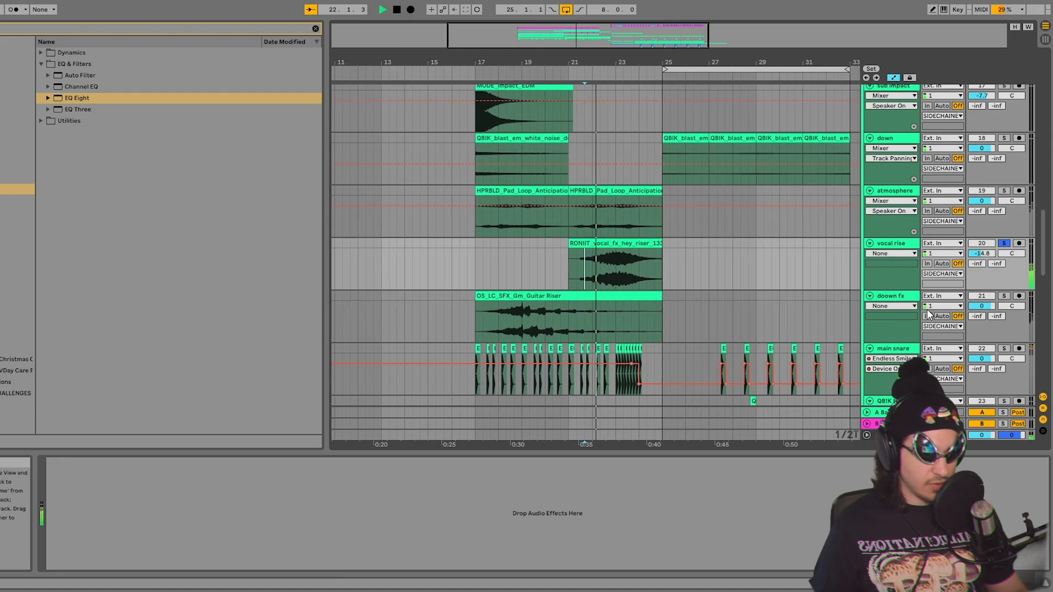
left_click(1004, 295)
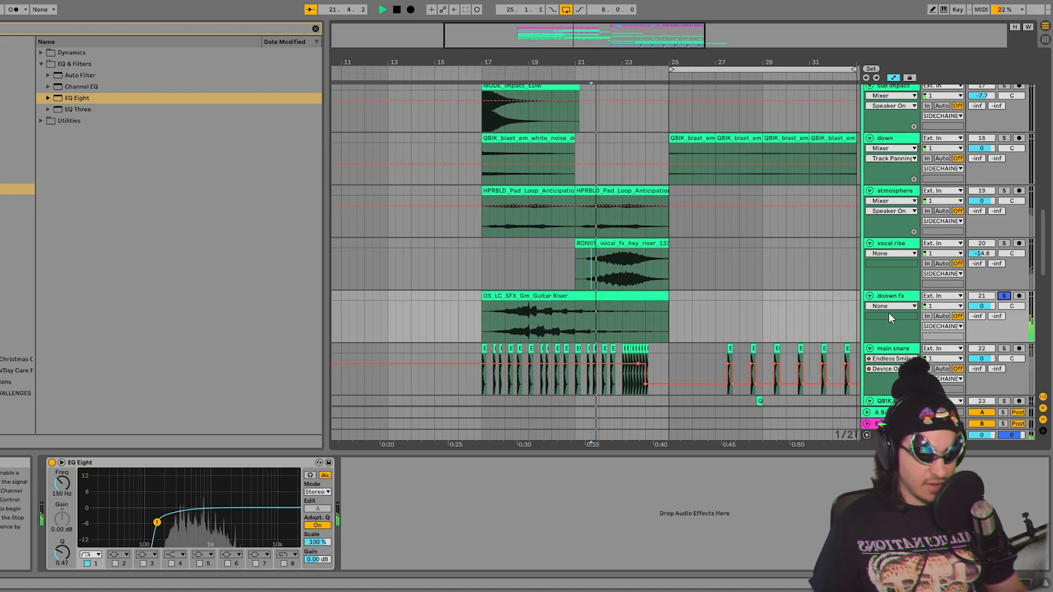
scroll(888, 313, "down", 2)
scroll(621, 277, "down", 1)
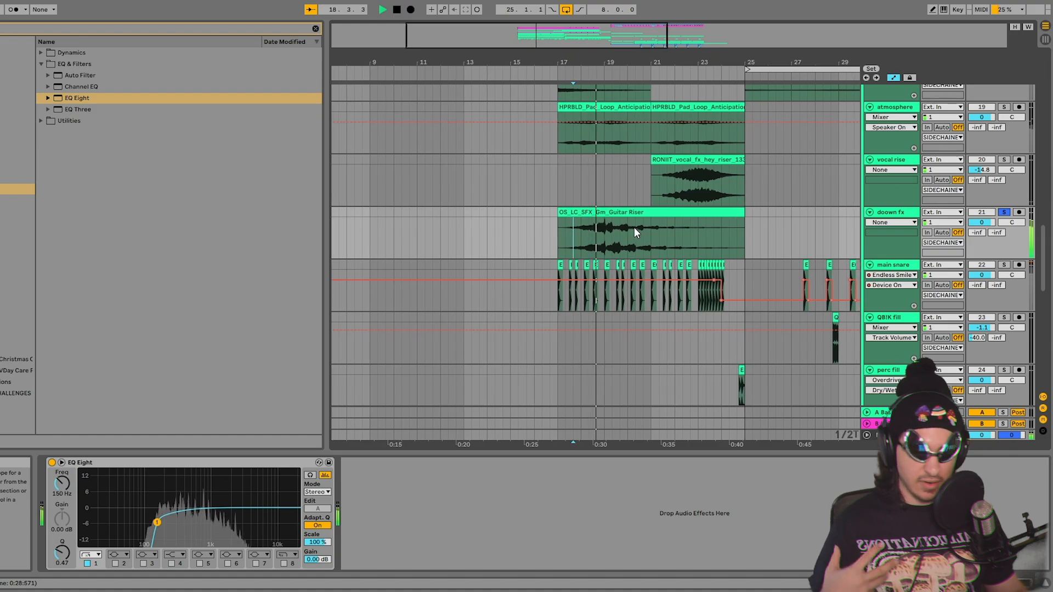
key("space")
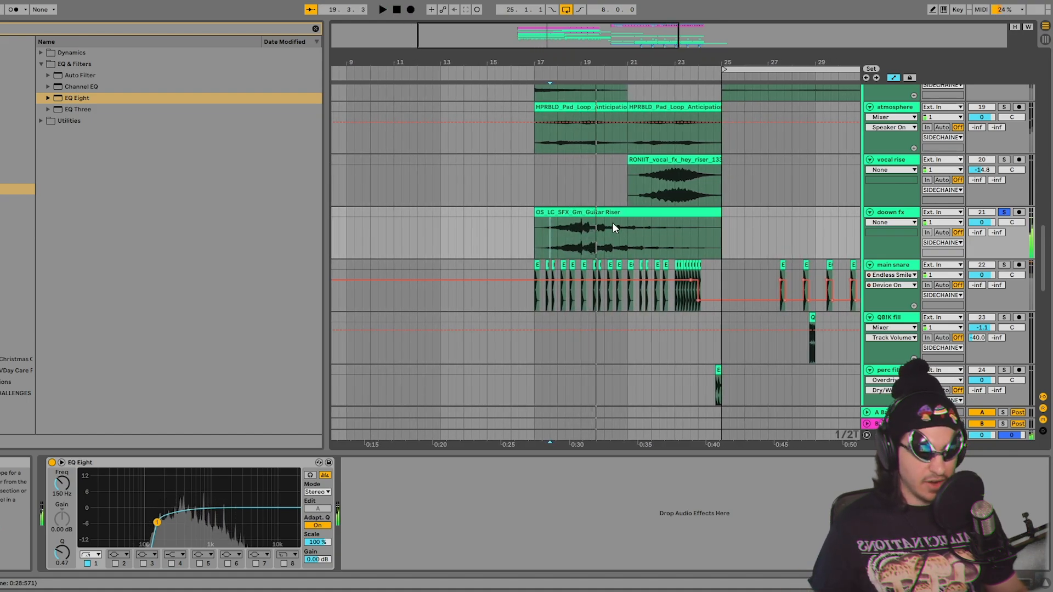
Step: Solo the main snare track, play its build-up pattern from bar 17 and stop playback
scroll(619, 228, "down", 1)
scroll(603, 232, "down", 1)
left_click(525, 232)
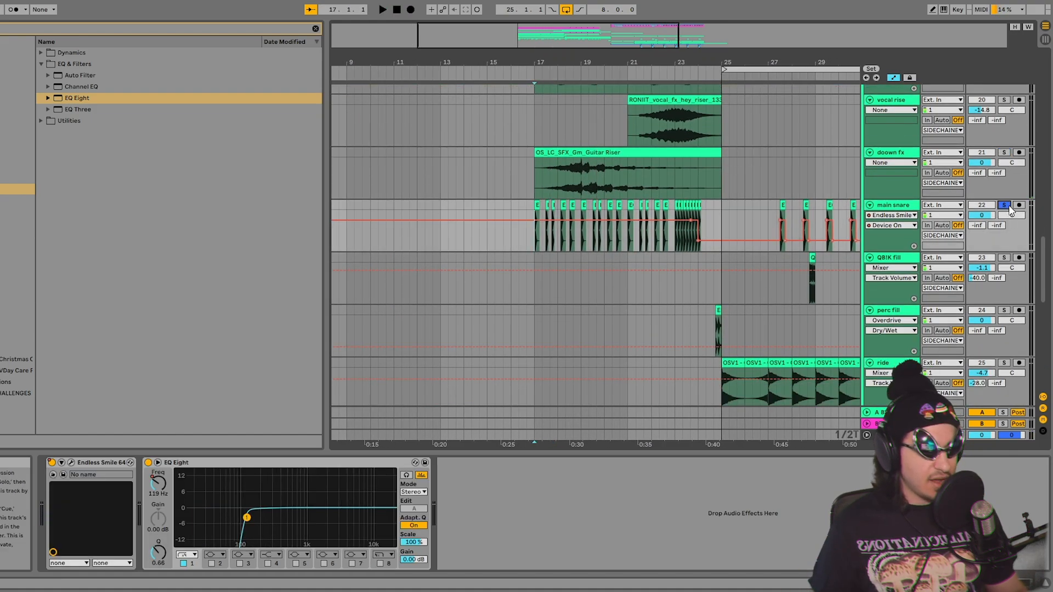
left_click(1004, 205)
key("space")
scroll(797, 211, "up", 2)
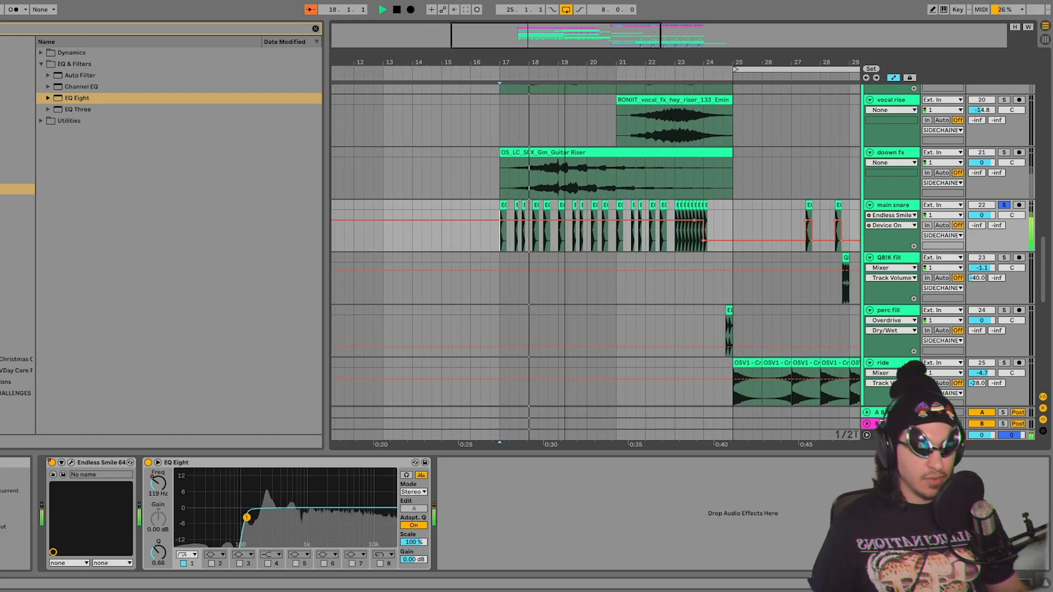
key("space")
Step: Unsolo the main snare, play the full build-up from bar 17 and stop playback
scroll(831, 268, "down", 2)
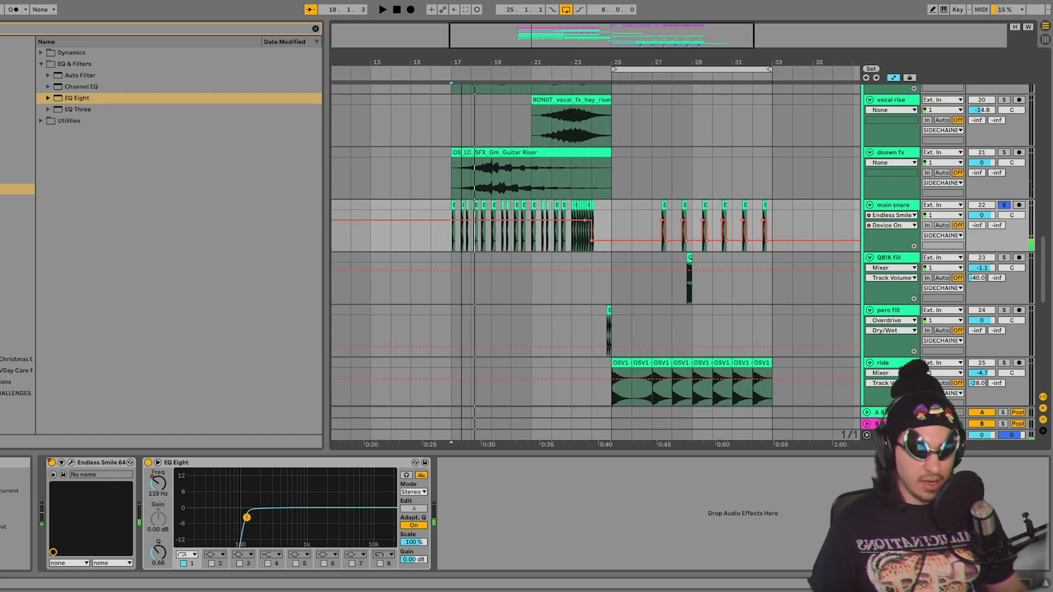
scroll(442, 243, "up", 2)
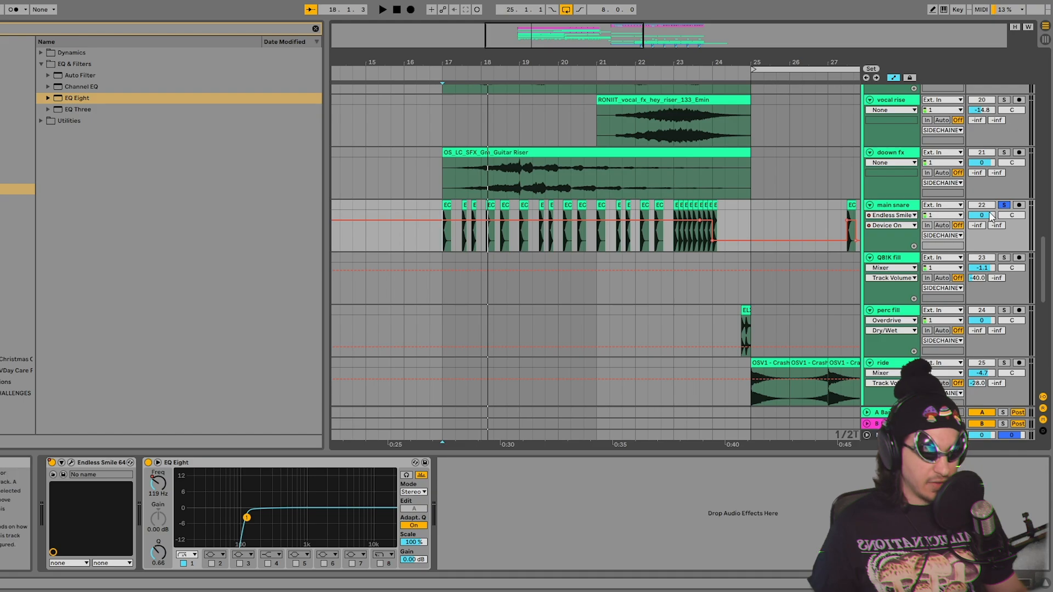
key("space")
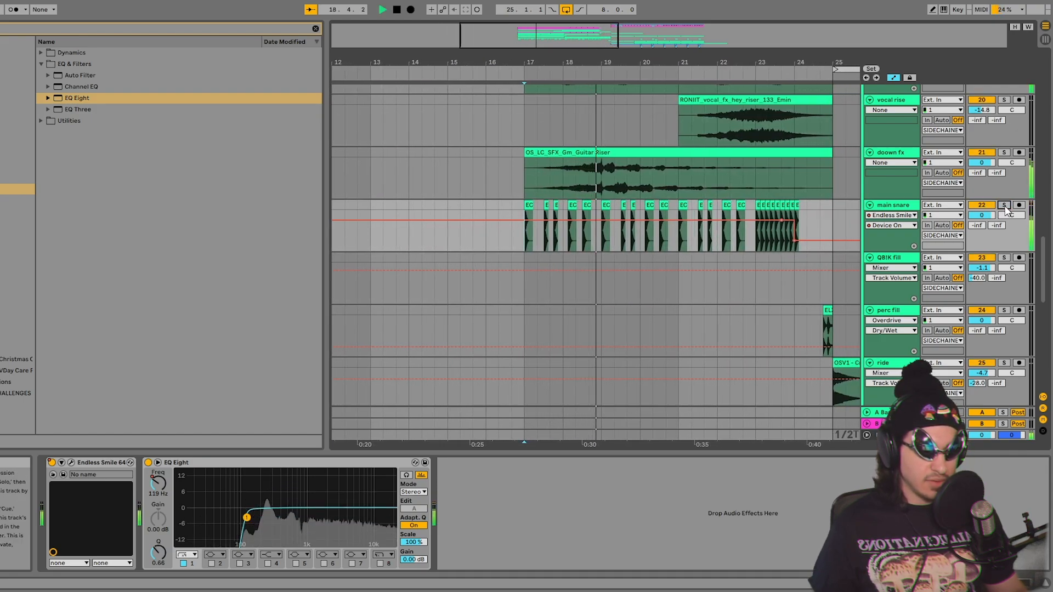
key("space")
Step: Open the percussion clip on the perc fill track just before bar 25
scroll(587, 97, "down", 3)
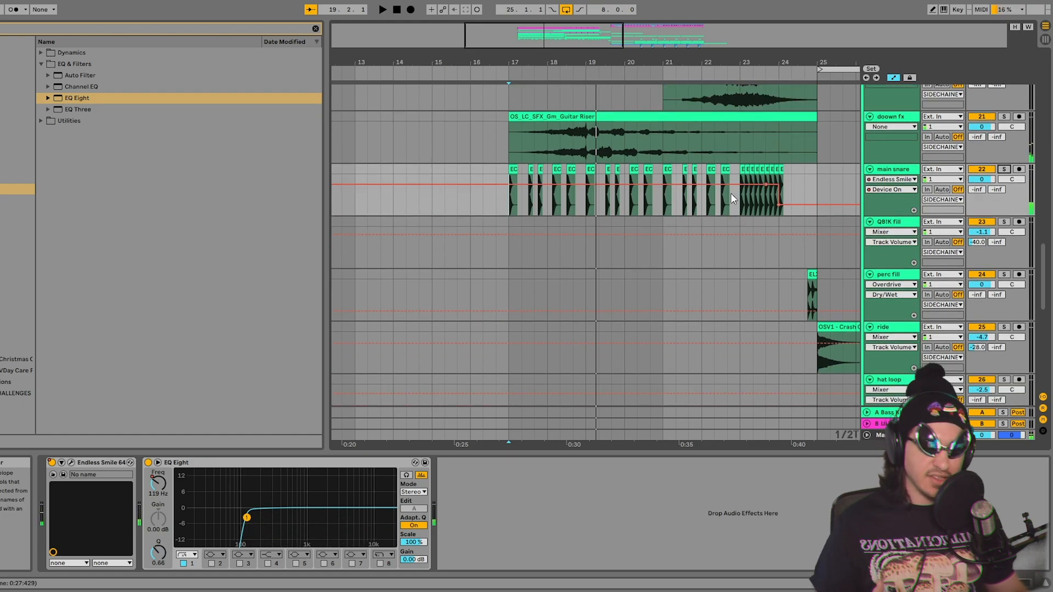
scroll(626, 256, "down", 10)
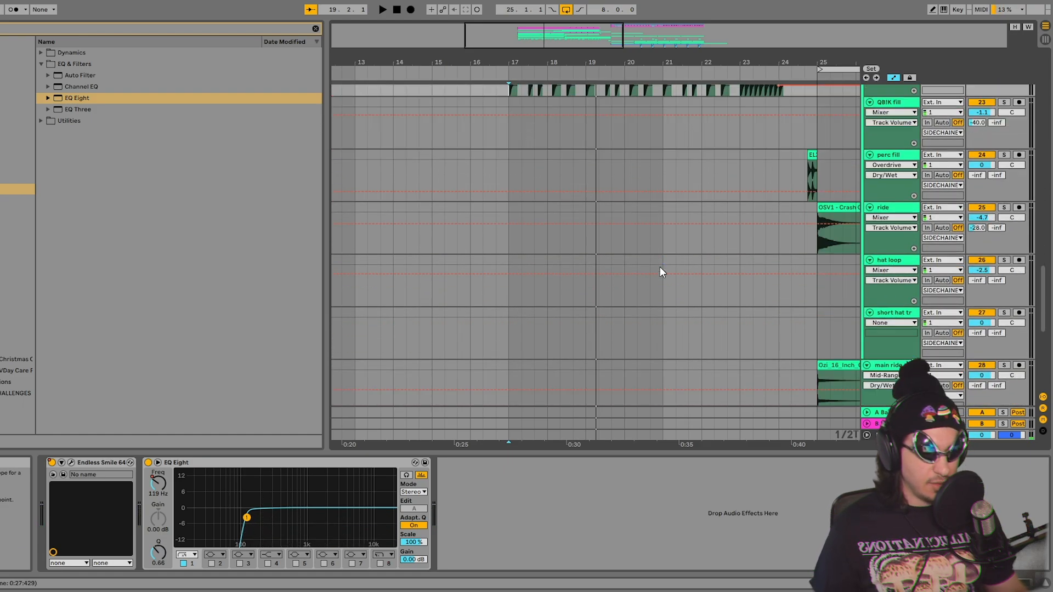
scroll(733, 264, "up", 2)
left_click(805, 192)
left_click_drag(824, 62, 602, 61)
double_click(564, 178)
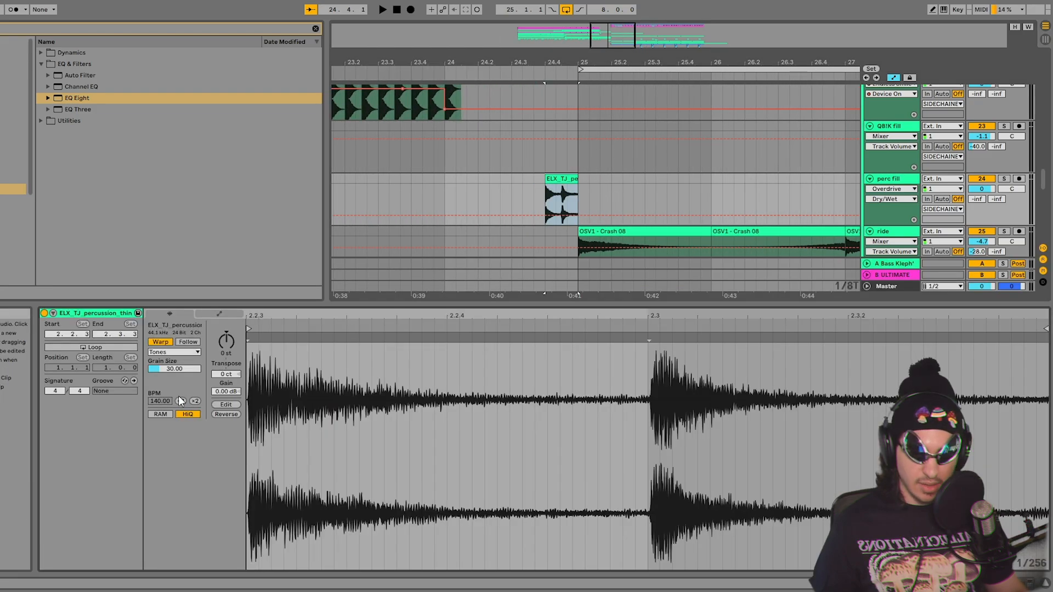
Step: Show the perc fill track's Overdrive device, solo the track and play the fill
key("shift+Tab")
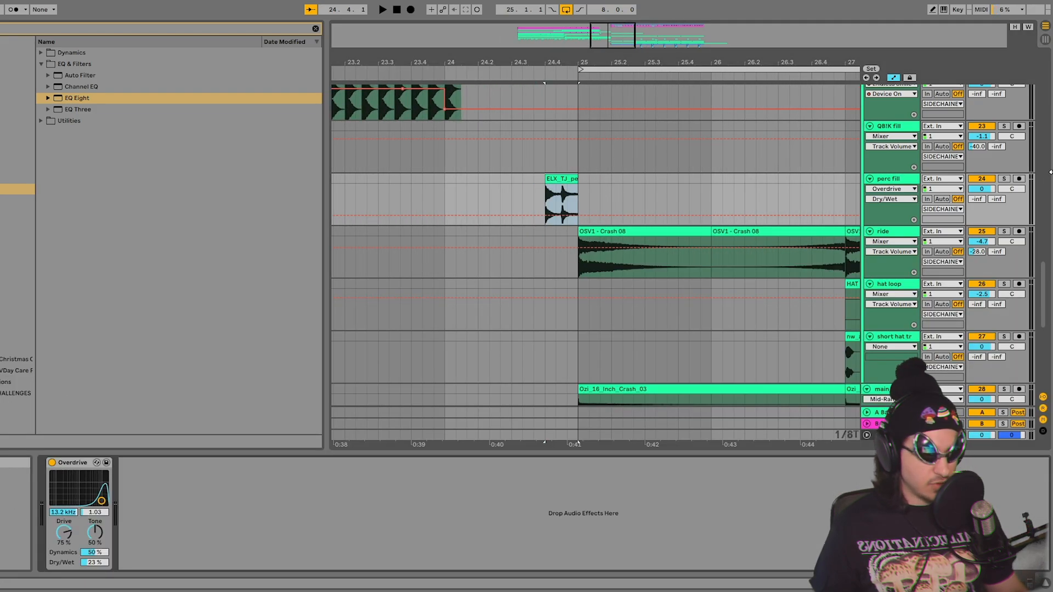
key("space")
left_click(1004, 179)
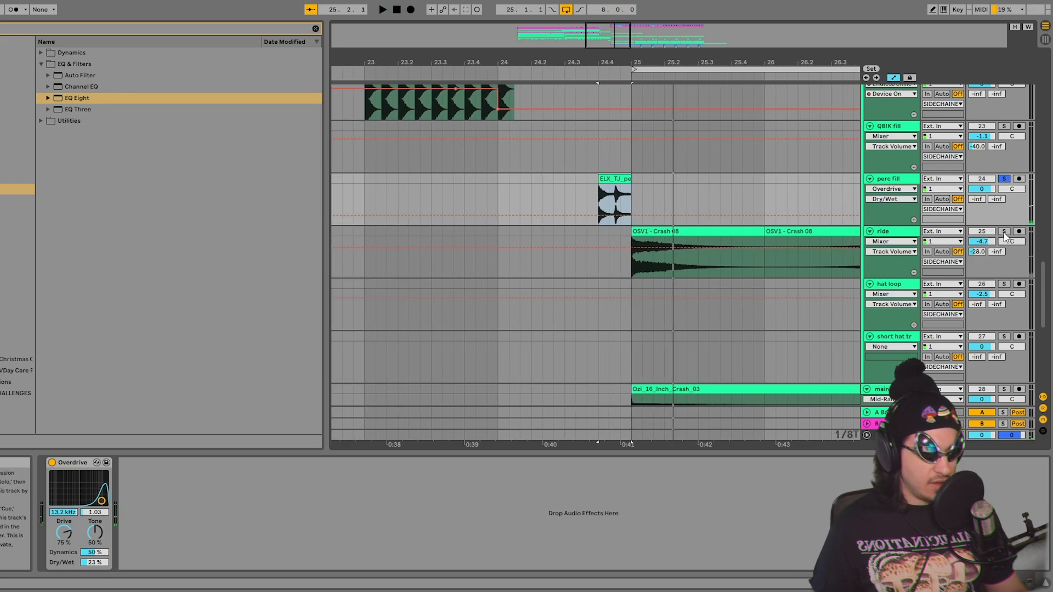
Step: Solo the ride track and play its crash clips from bar 25
left_click(1005, 232)
left_click(631, 257)
key("space")
left_click_drag(647, 60, 547, 57)
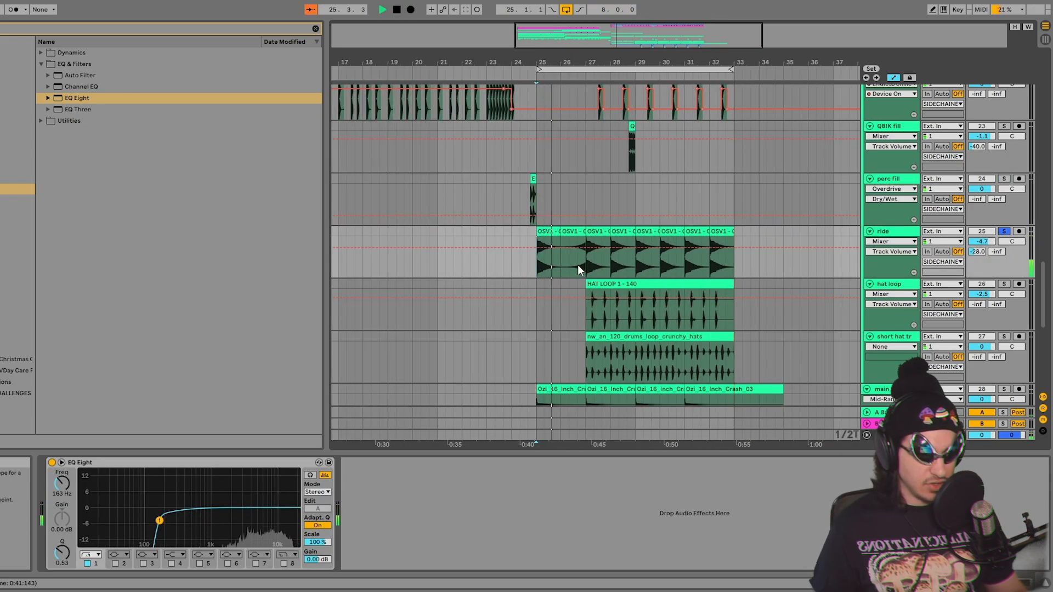
Step: Solo the short hat track and play its crunchy hats loop from bar 27
scroll(623, 202, "up", 5)
left_click(1009, 336)
key("space")
left_click(1004, 330)
key("space")
key("space")
mouse_move(595, 60)
left_mouse_down()
mouse_move(592, 186)
mouse_move(604, 60)
left_mouse_up()
scroll(604, 347, "down", 6)
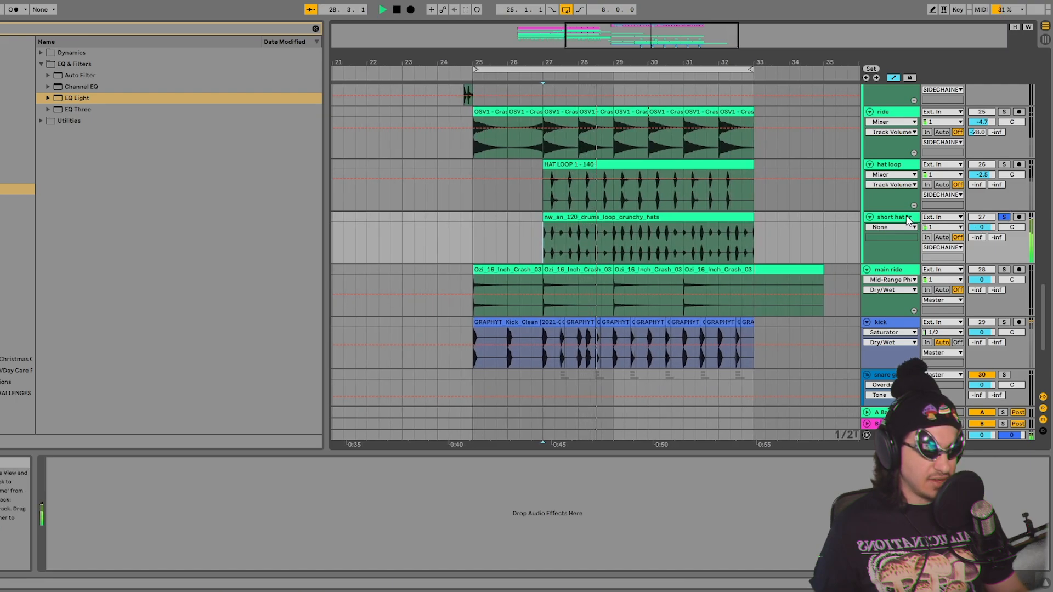
Step: Clear the short hat track's solo, solo the hat loop track and play HAT LOOP 1 from bar 27
key("space")
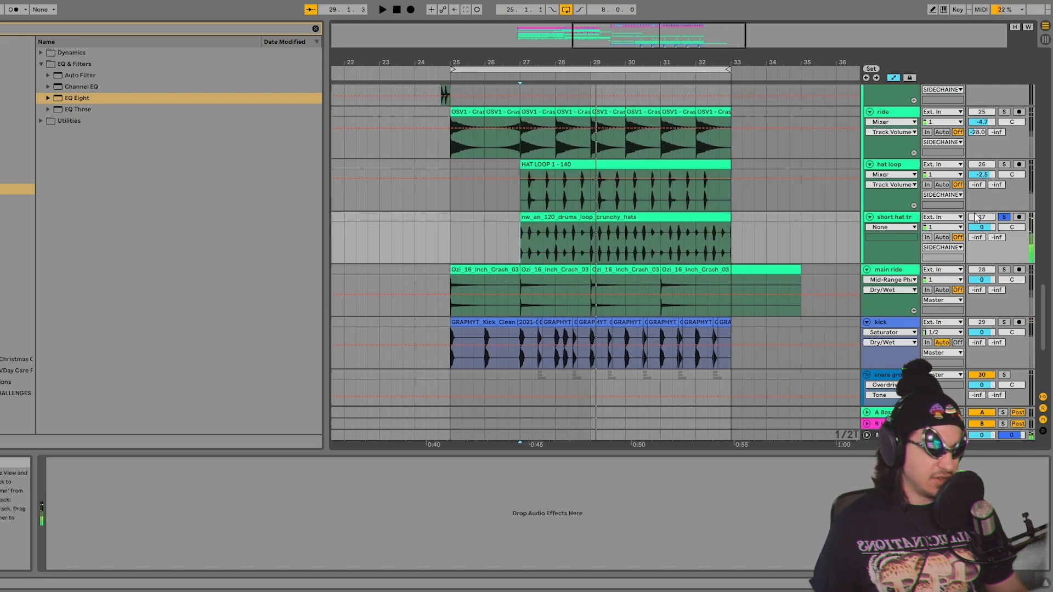
left_click(1005, 217)
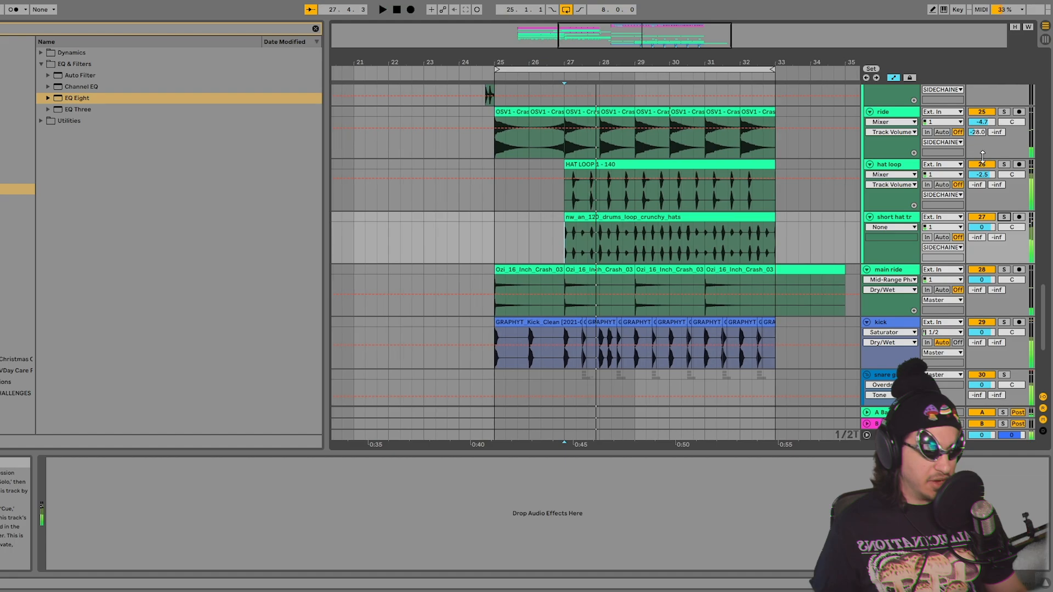
left_click(582, 162)
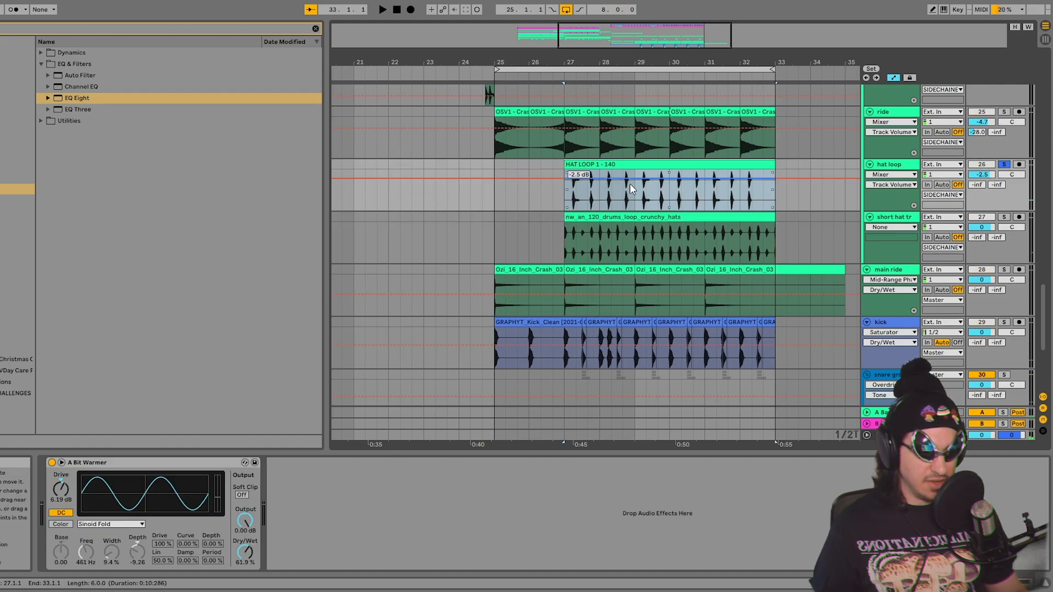
key("space")
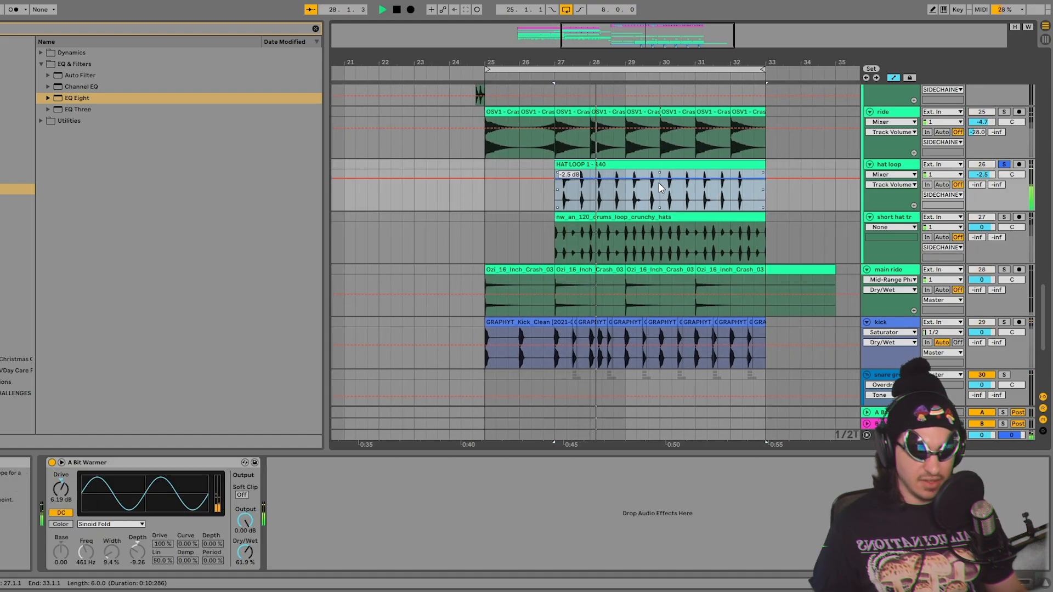
Step: Solo the main ride track and play its crash clips from bar 27
scroll(658, 183, "down", 3)
key("space")
left_click(1005, 162)
key("space")
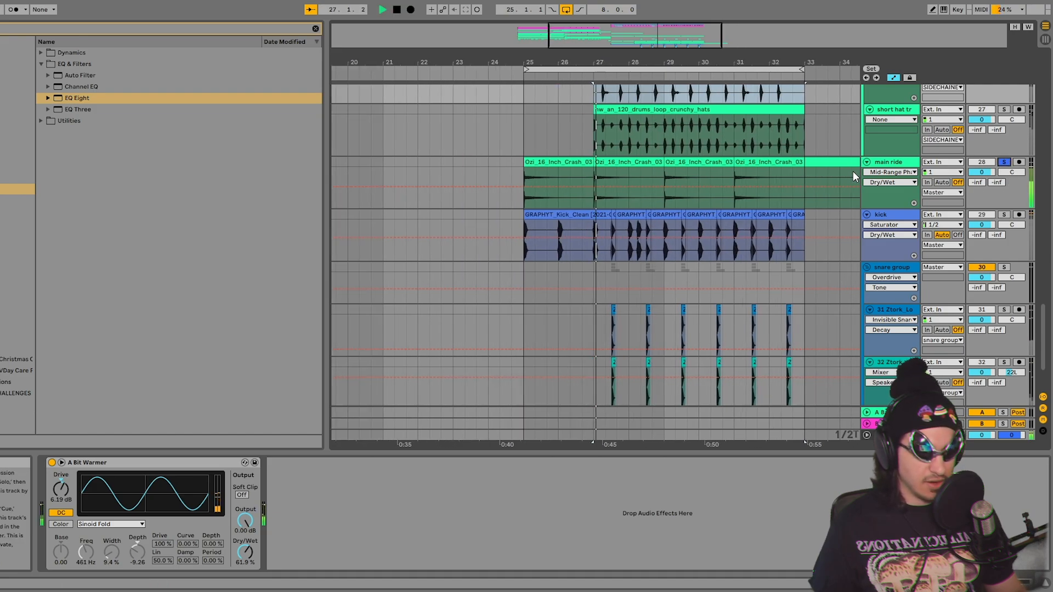
Step: Show the main ride track's Mid-Range Phattener device and toggle it during playback to compare the sound
scroll(775, 208, "down", 2)
key("space")
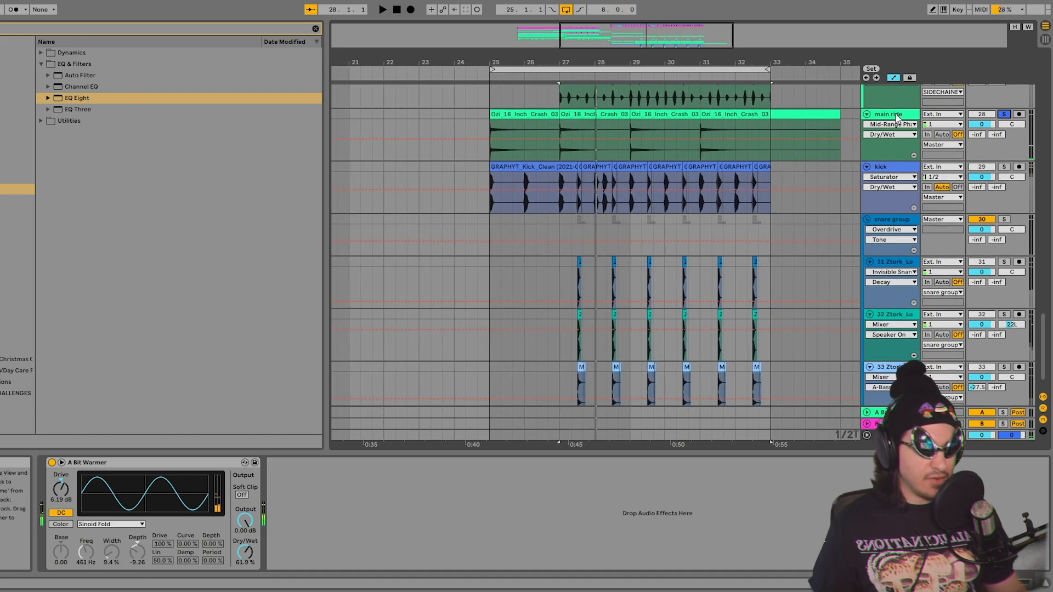
left_click(895, 114)
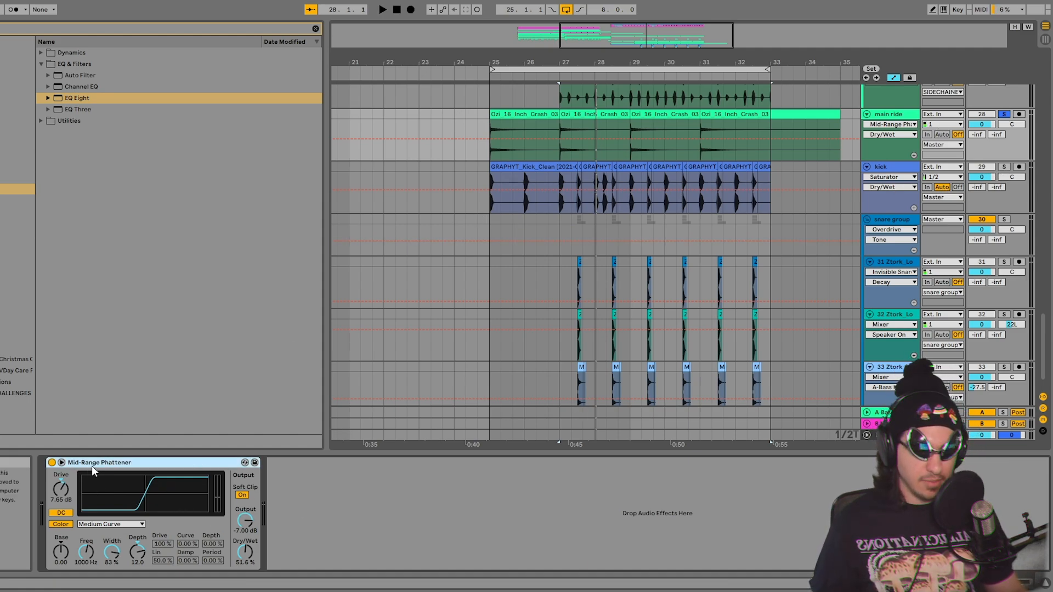
key("space")
left_click(52, 463)
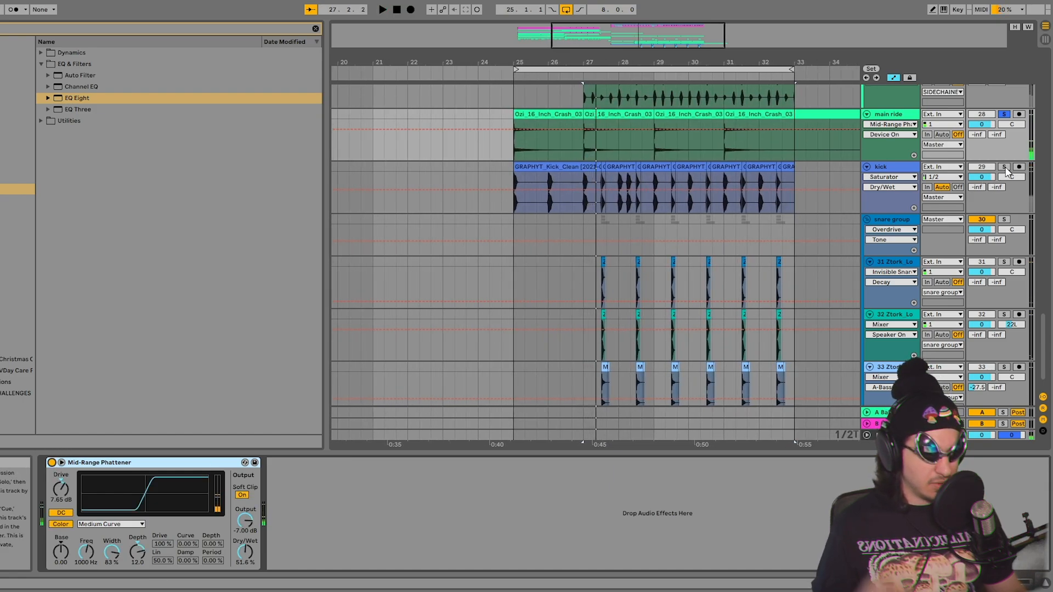
Step: Solo and play the kick track from bar 27, and open the kick clip at 28.3.1 to view its waveform
left_click(1005, 167)
left_click(582, 206)
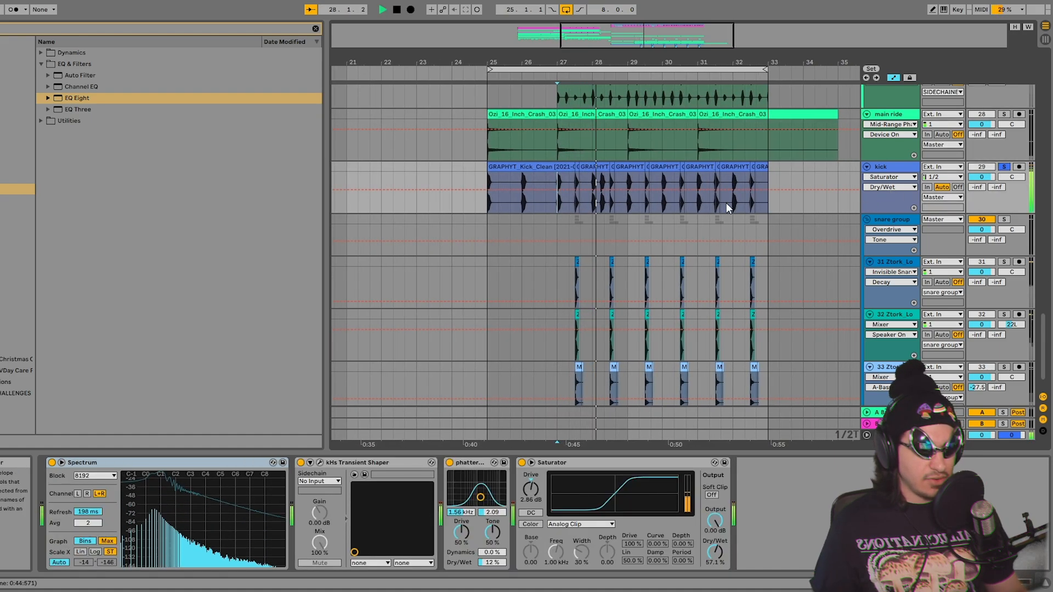
left_click(586, 170)
key("space")
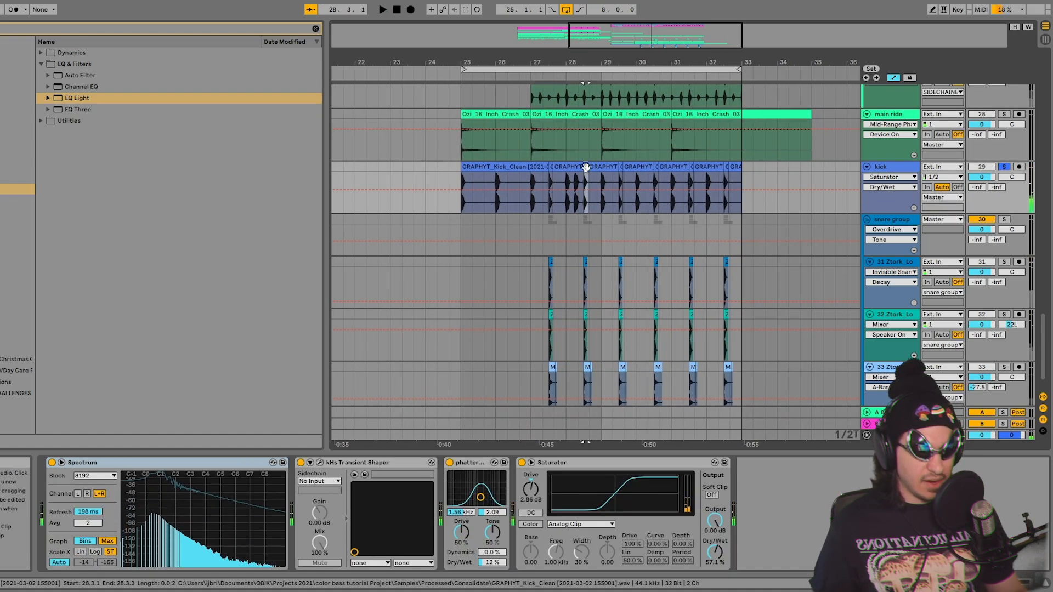
double_click(585, 167)
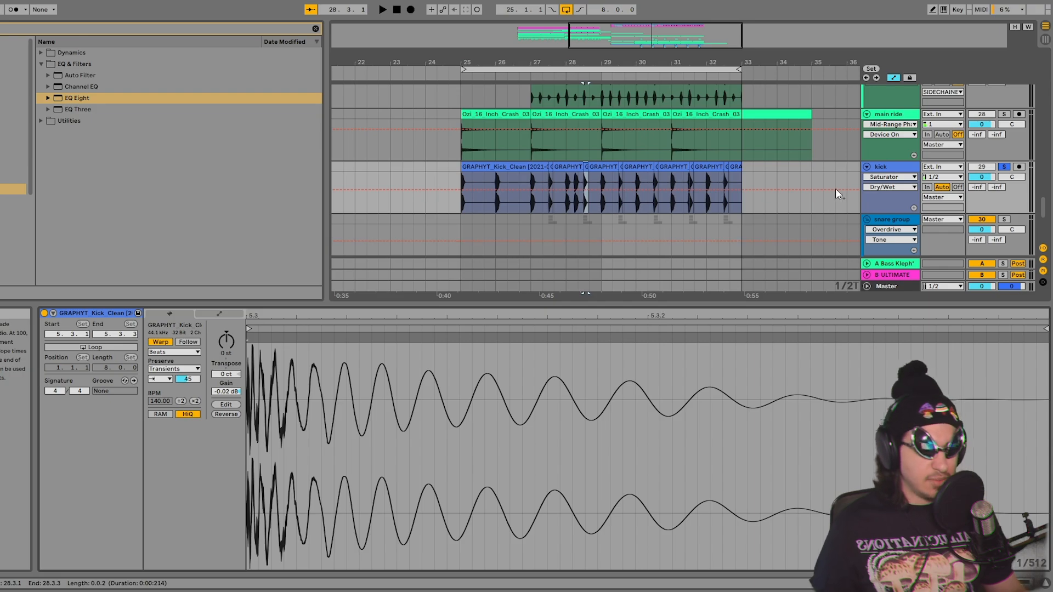
Step: Solo the snare group and play its layered snare tracks
scroll(887, 163, "down", 4)
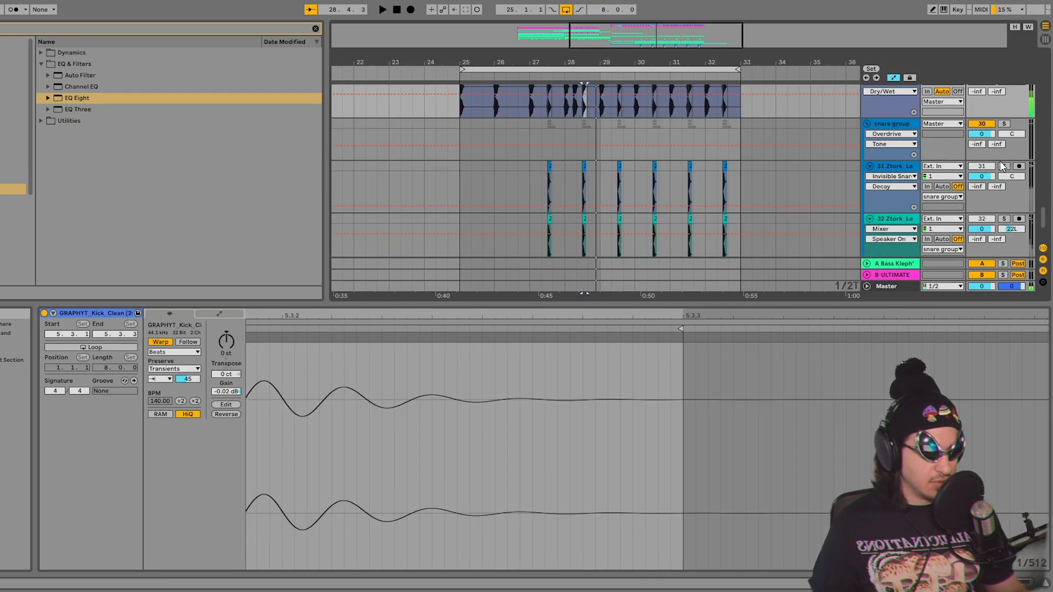
scroll(789, 185, "down", 2)
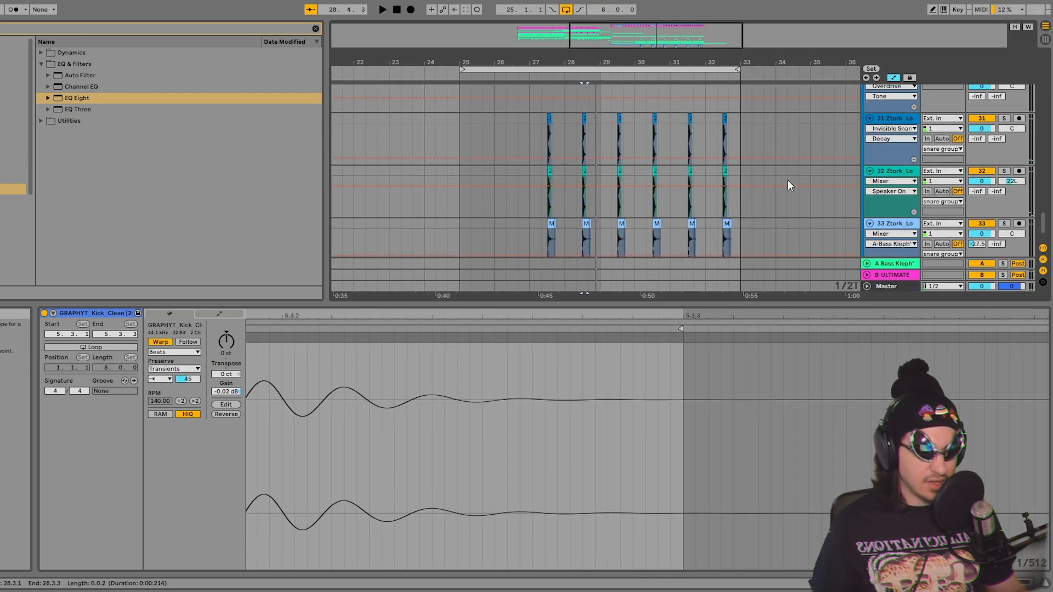
scroll(801, 146, "up", 2)
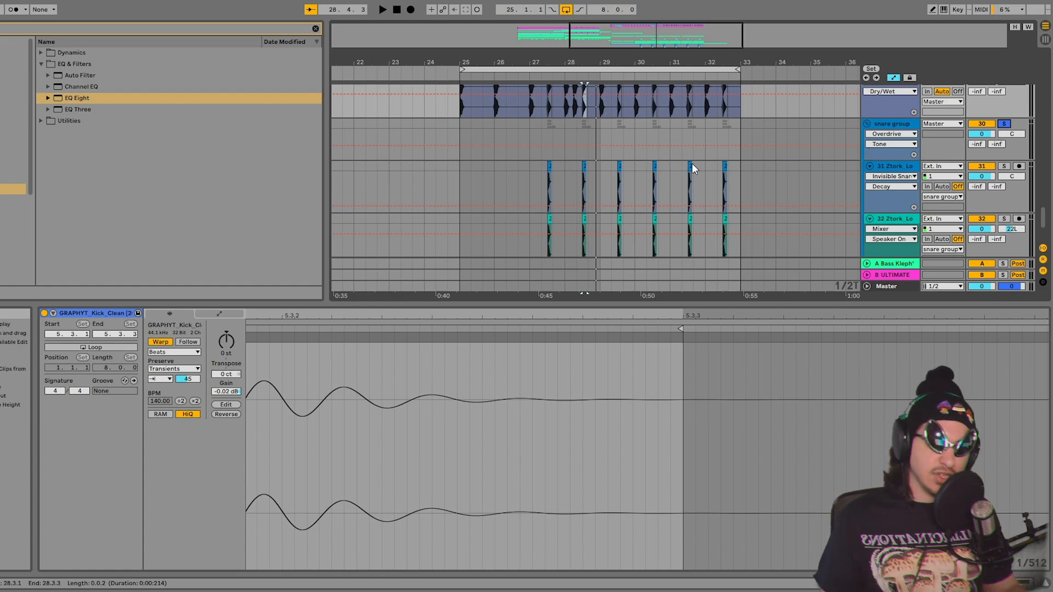
key("space")
scroll(746, 167, "down", 3)
scroll(767, 175, "up", 6)
key("space")
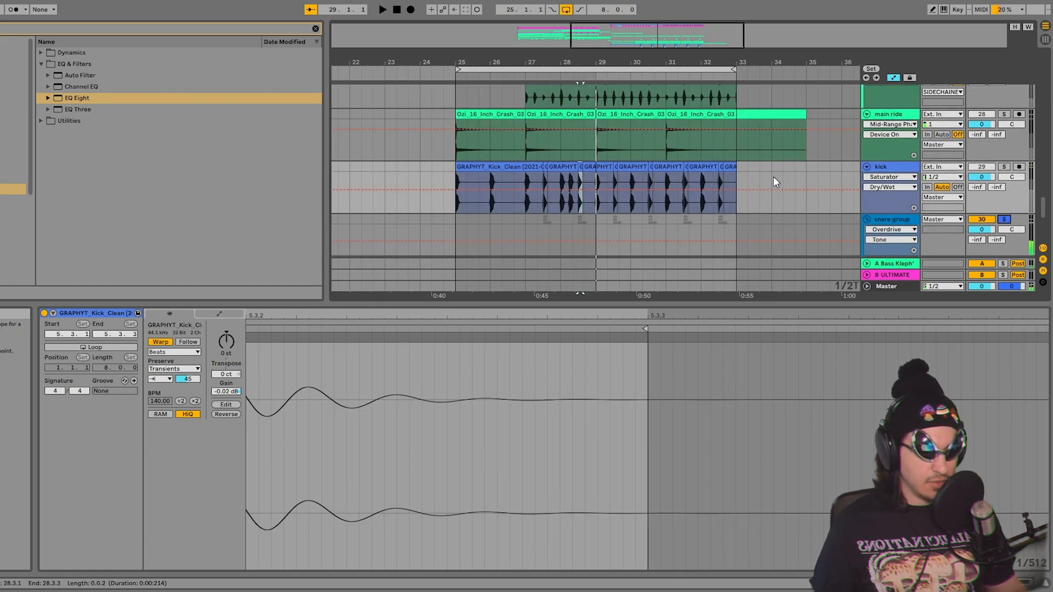
Step: Clear the snare group's solo and hide the clip detail view
scroll(773, 178, "up", 5)
scroll(850, 196, "down", 5)
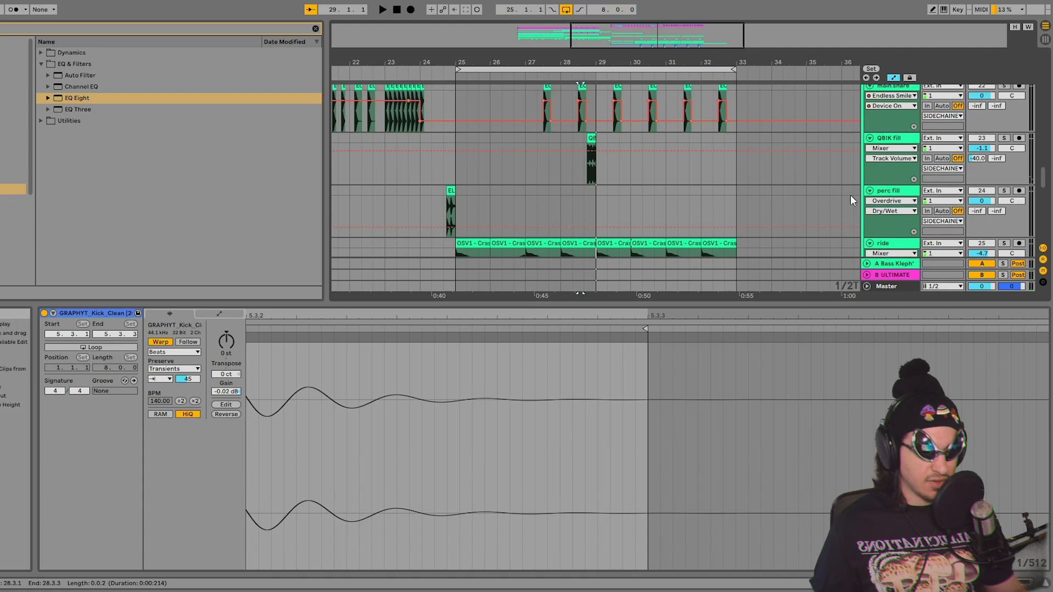
left_click(1004, 170)
key("space")
scroll(1007, 171, "down", 8)
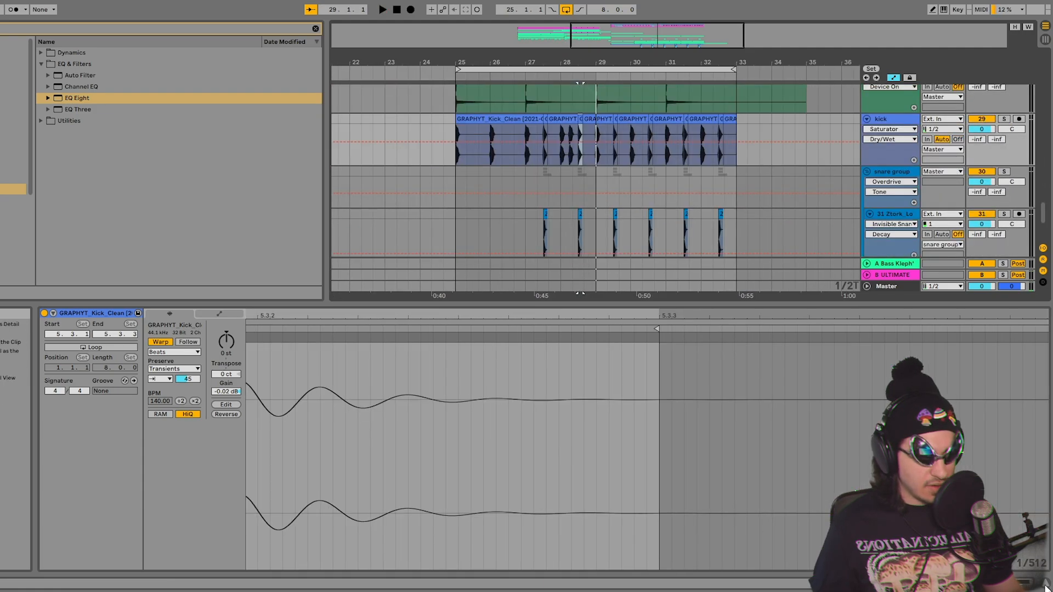
key("space")
left_click(1045, 583)
scroll(883, 354, "up", 7)
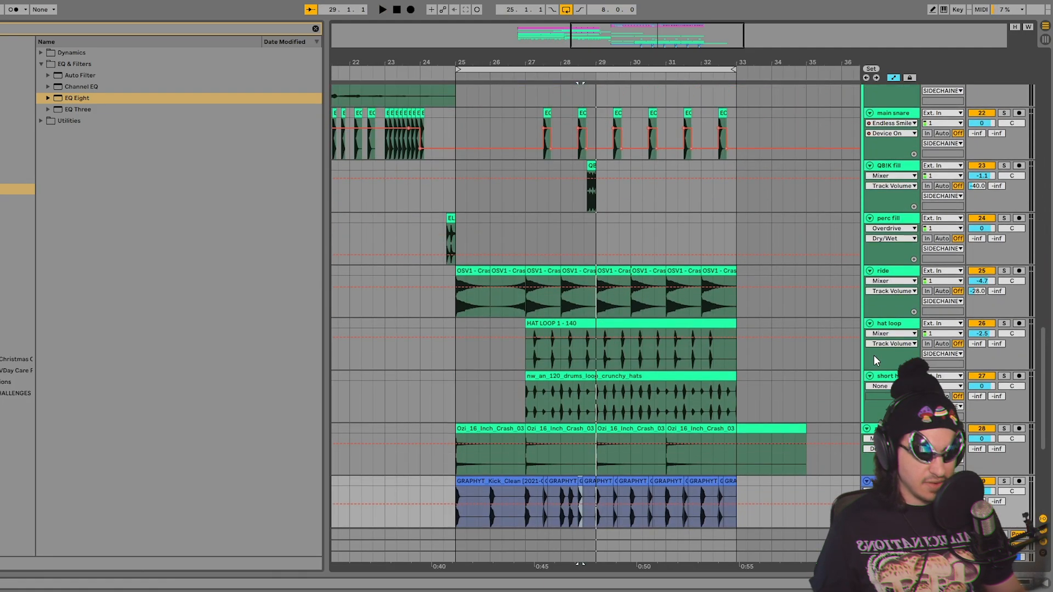
Step: Play the drop from bar 25 with all tracks active while viewing the drum tracks
scroll(449, 248, "left", 3)
left_click(580, 239)
key("space")
key("space")
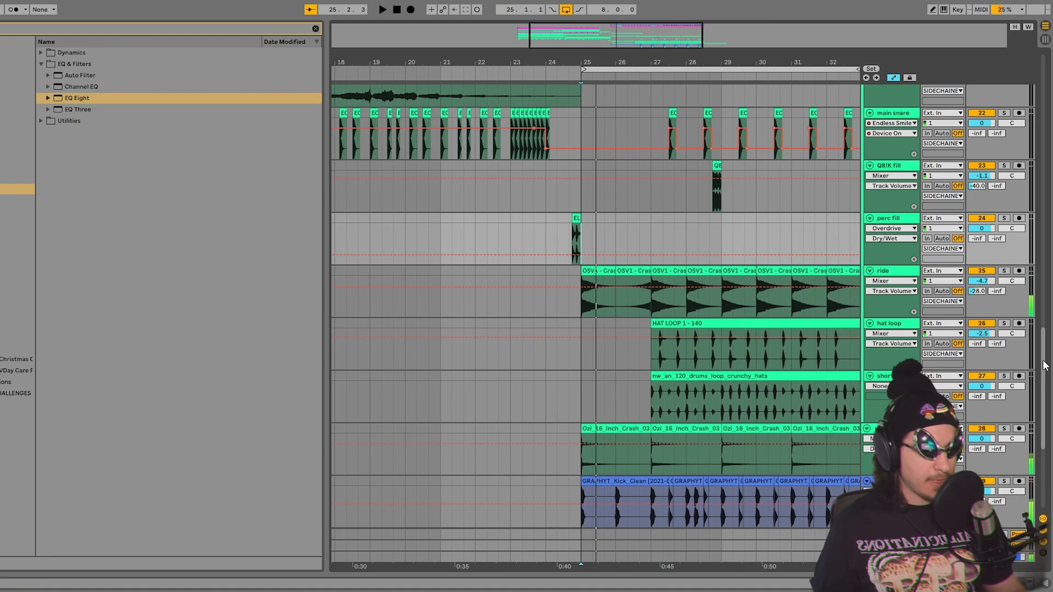
Step: Bring the chord and sub tracks at the start of the track list into view and play the drop from bar 25
left_click_drag(1044, 365, 1014, 65)
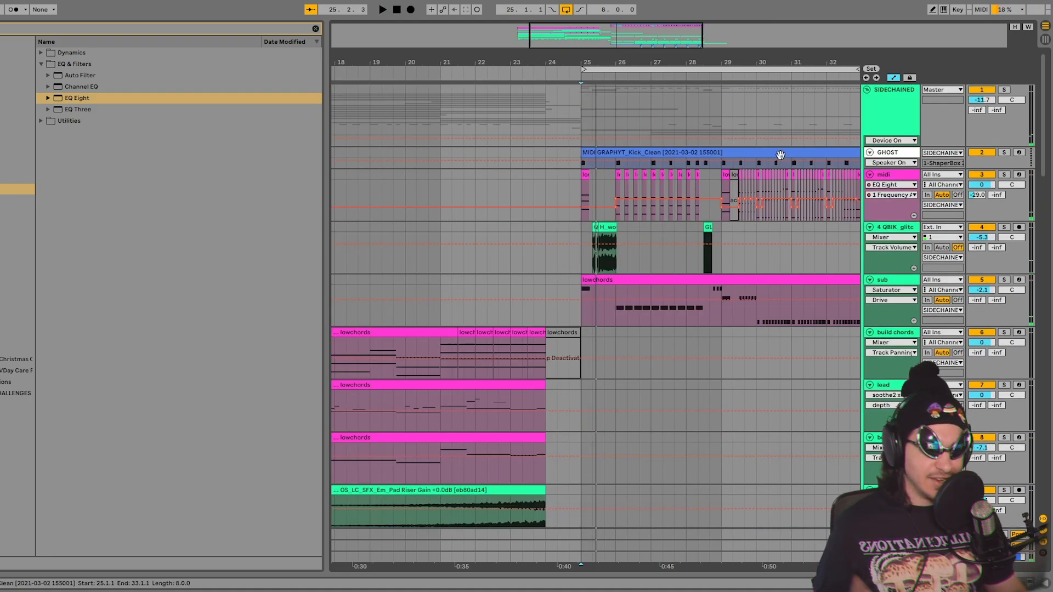
left_click(575, 180)
key("space")
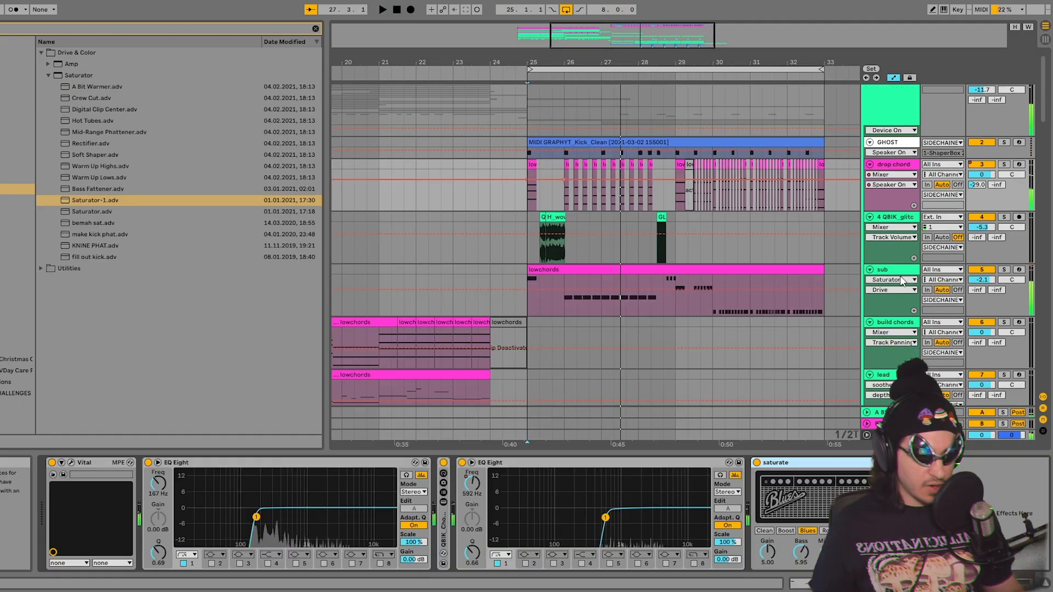
key("space")
Step: Insert a MIDI track below the sub track and copy the sub's lowchords notes from bar 26 to about 28.3 onto it
right_click(903, 273)
left_click(932, 370)
left_click_drag(565, 282, 636, 344)
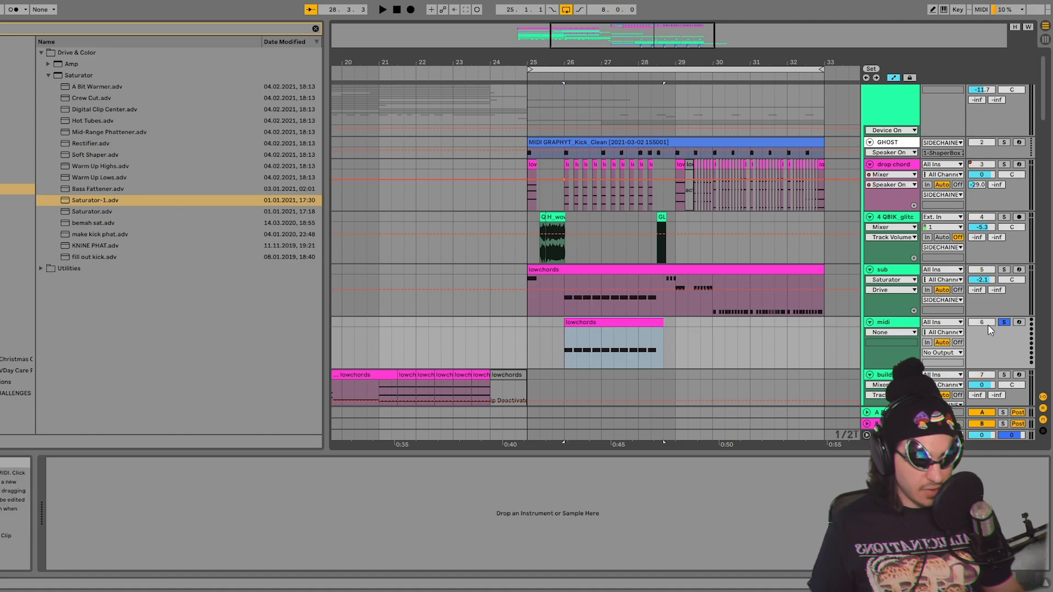
Step: Load Vital on the new MIDI track and set oscillator 1's wavetable to Stabbed from the Factory folder
left_click(17, 223)
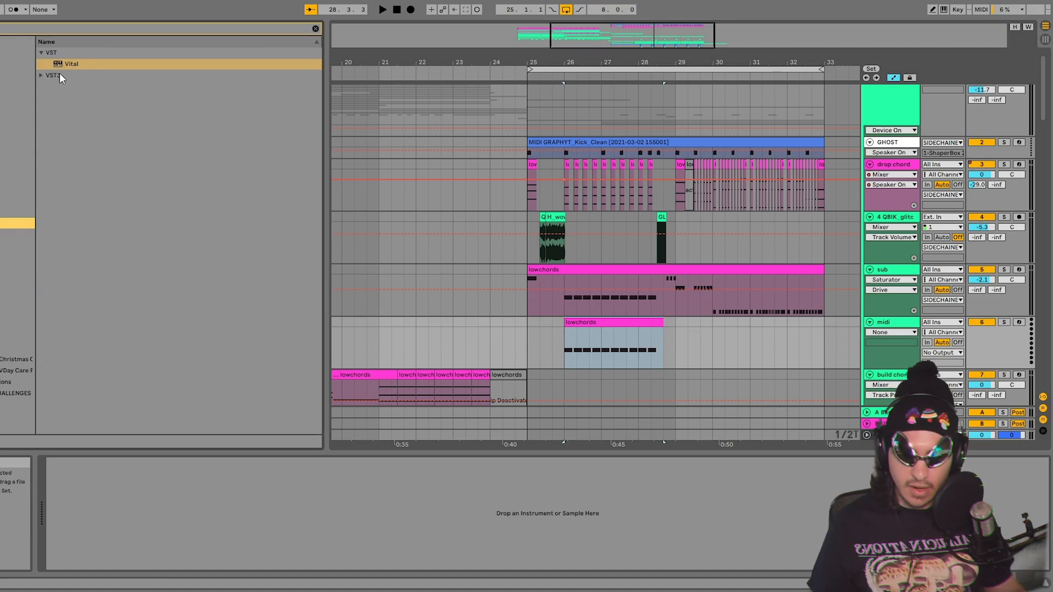
left_click(375, 134)
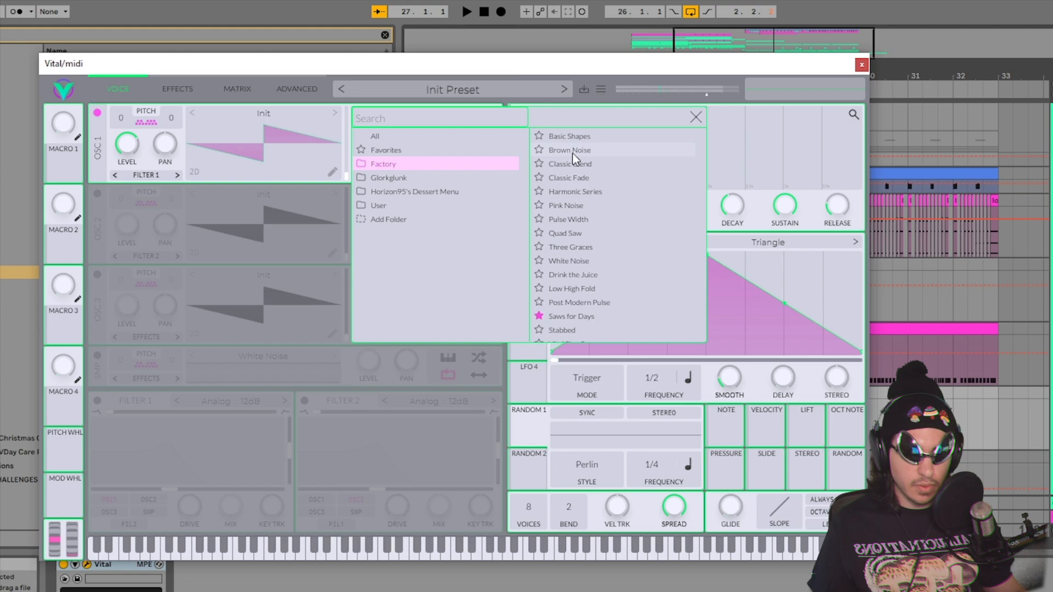
scroll(472, 132, "down", 2)
left_click(488, 174)
left_click(579, 266)
left_click(577, 296)
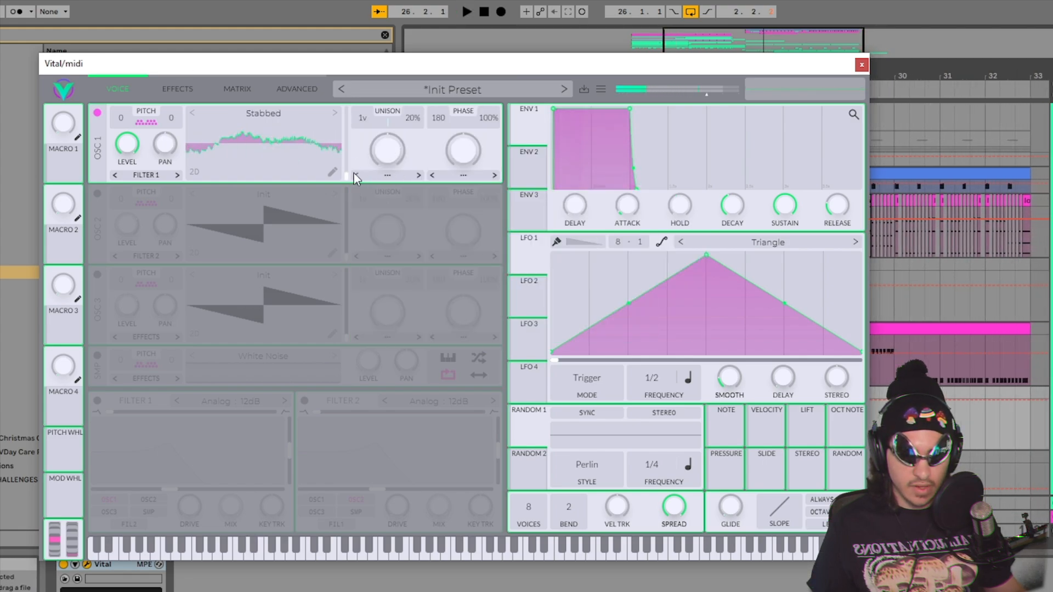
Step: Reshape LFO 1 into a fast rise with a curved decay in Envelope mode and route it to oscillator 1's wavetable position
mouse_move(354, 170)
left_mouse_down()
mouse_move(354, 112)
mouse_move(337, 170)
mouse_move(350, 179)
left_mouse_up()
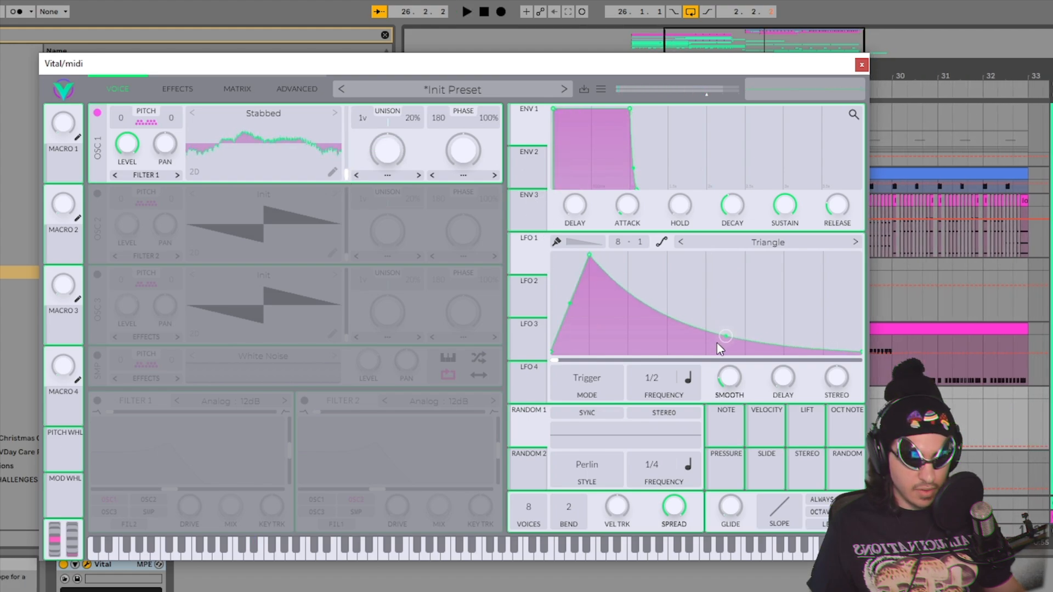
key("space")
left_click_drag(519, 266, 333, 147)
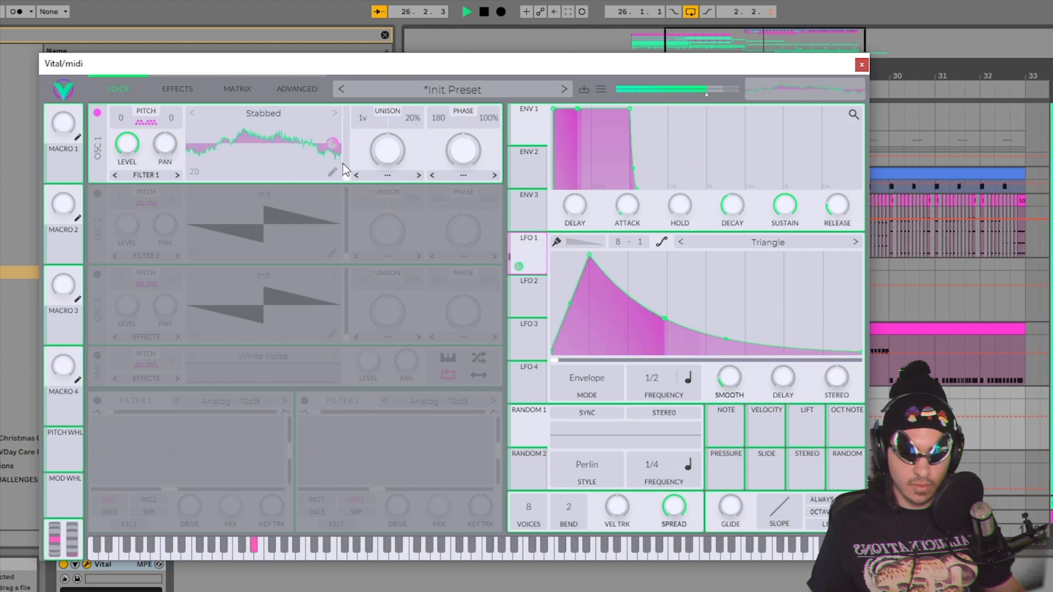
left_click_drag(332, 147, 333, 219)
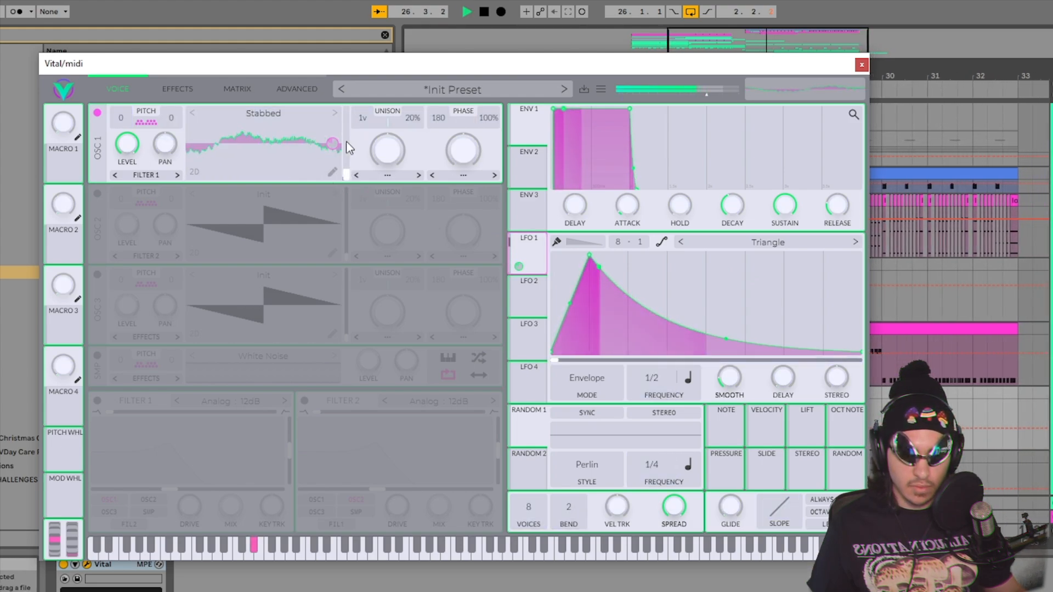
left_click_drag(348, 175, 348, 159)
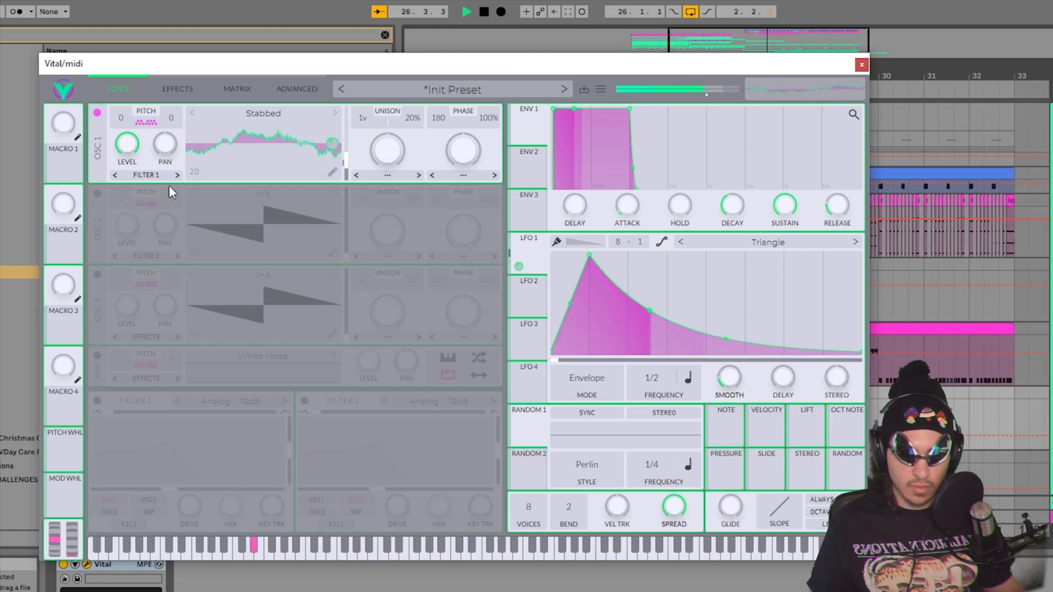
Step: Enable oscillator 2 and apply a moderate amount of FM from OSC 2 to oscillator 1
left_click(97, 193)
key("space")
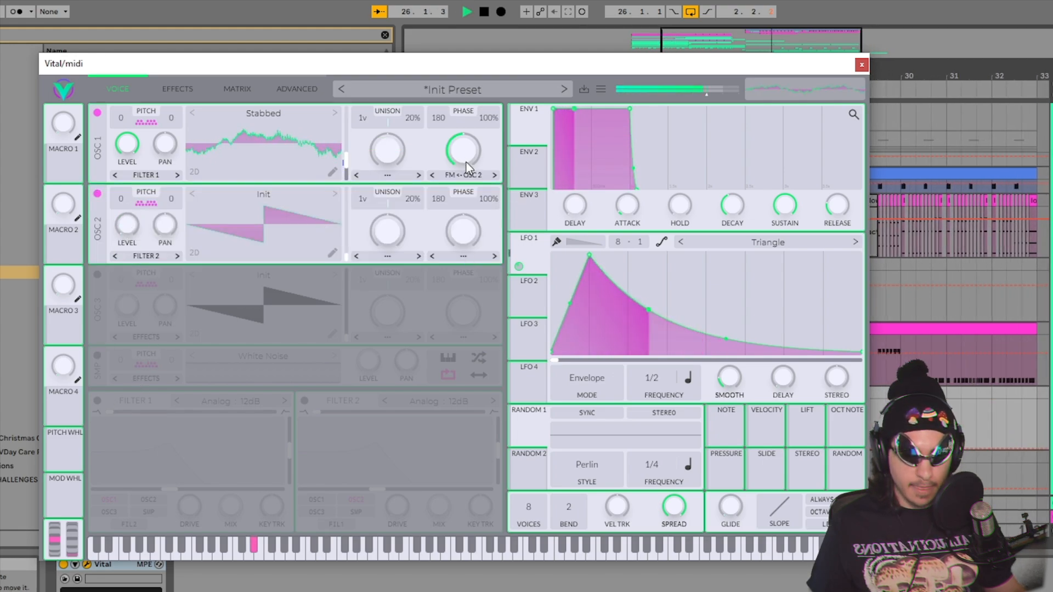
mouse_move(466, 163)
left_mouse_down()
mouse_move(467, 124)
mouse_move(456, 179)
mouse_move(463, 165)
left_mouse_up()
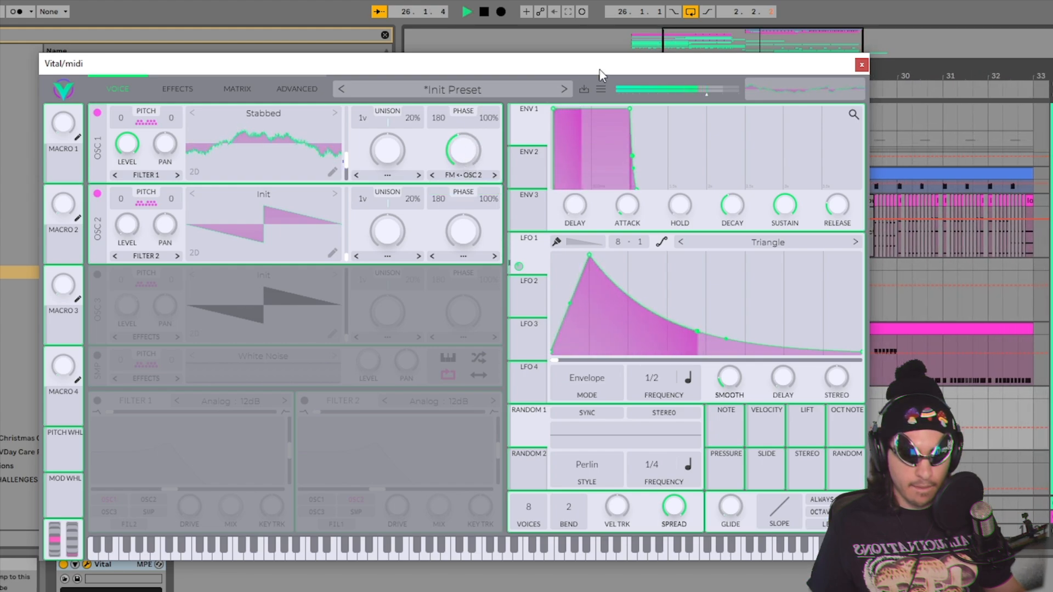
Step: Enable Vital's Distortion effect with the Linear Fold type and modulate its raised drive with LFO 1
left_click(177, 89)
key("space")
left_click(100, 270)
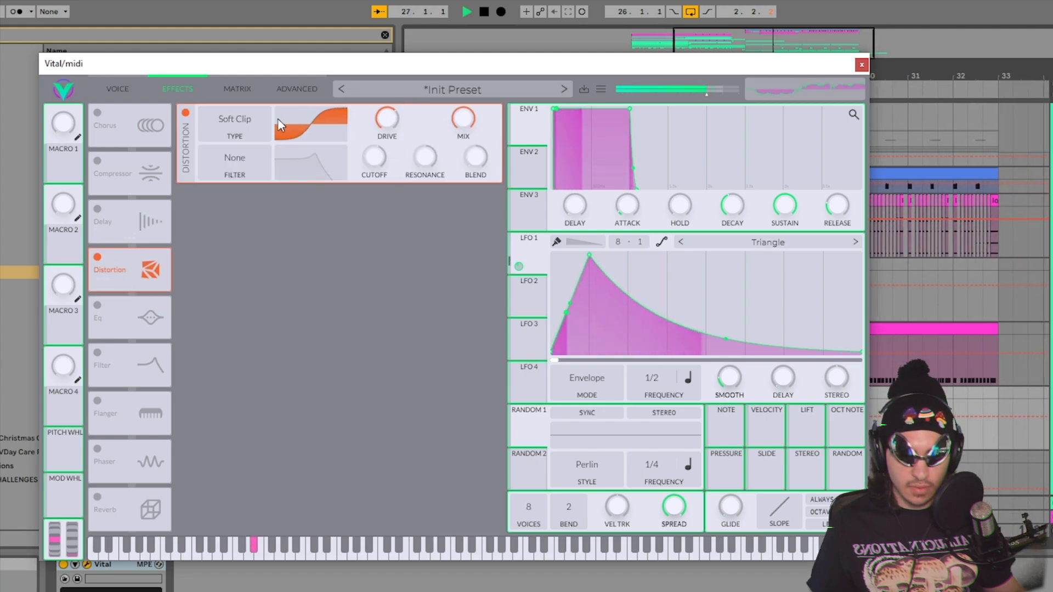
left_click(236, 125)
left_click(227, 179)
key("space")
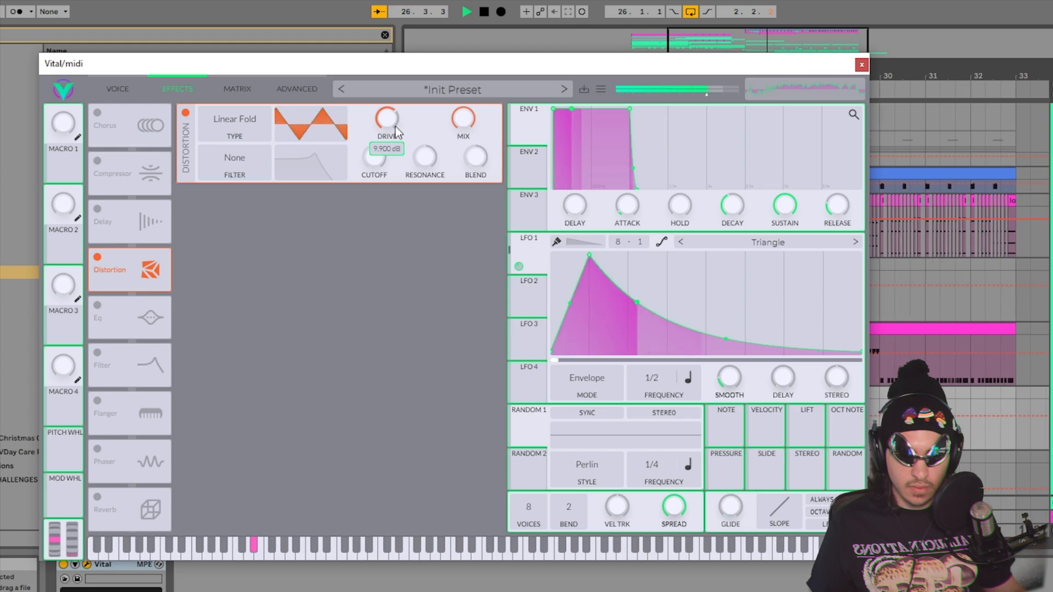
left_click_drag(398, 139, 398, 110)
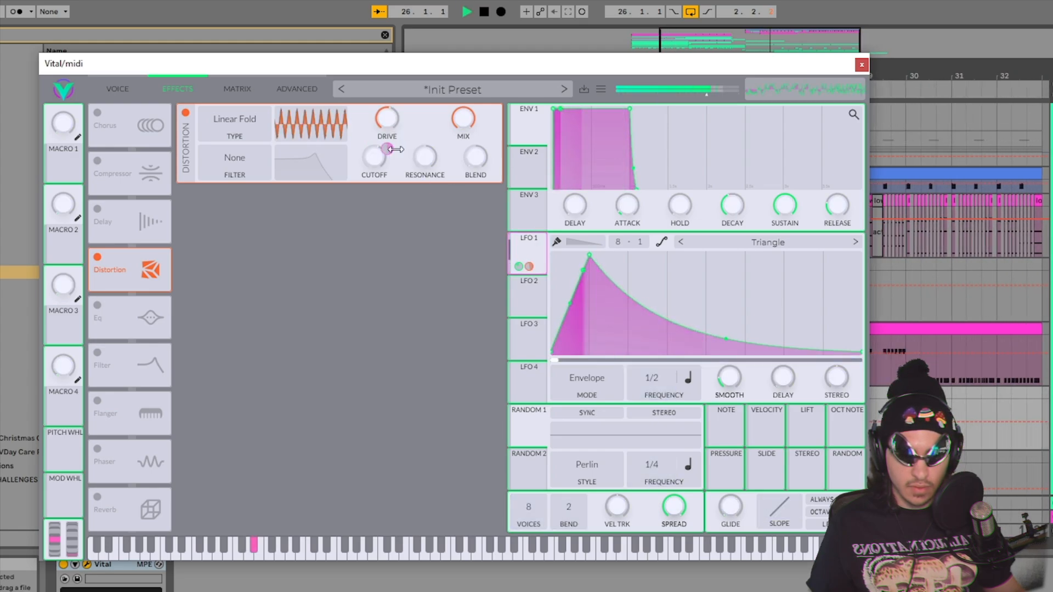
Step: Transpose Vital's oscillator 1 up 12 semitones
left_click(118, 88)
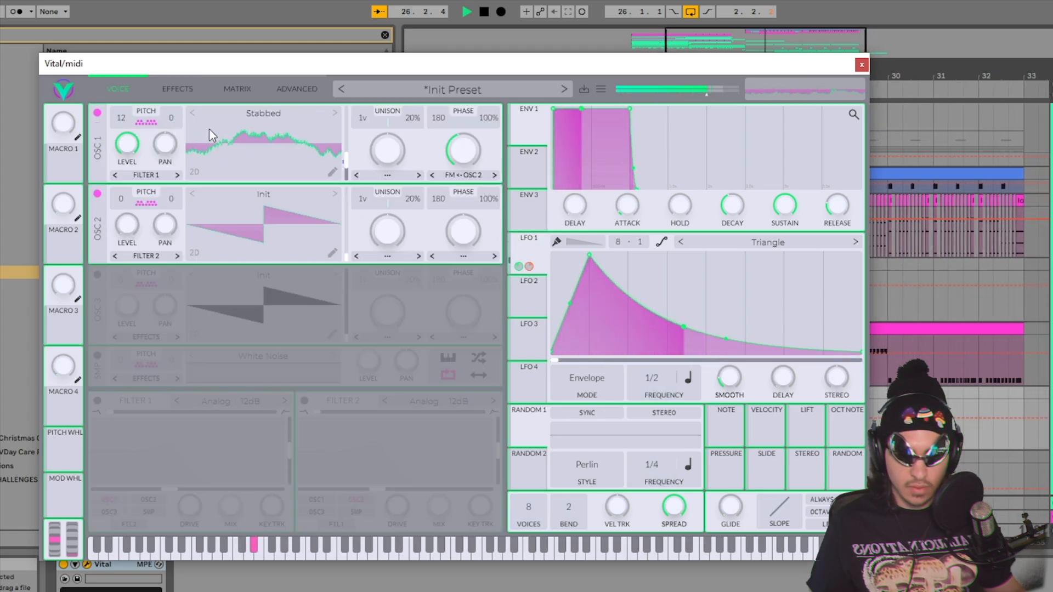
Step: Transpose oscillator 1 to 24 semitones and audition the sound
left_click_drag(122, 117, 126, 110)
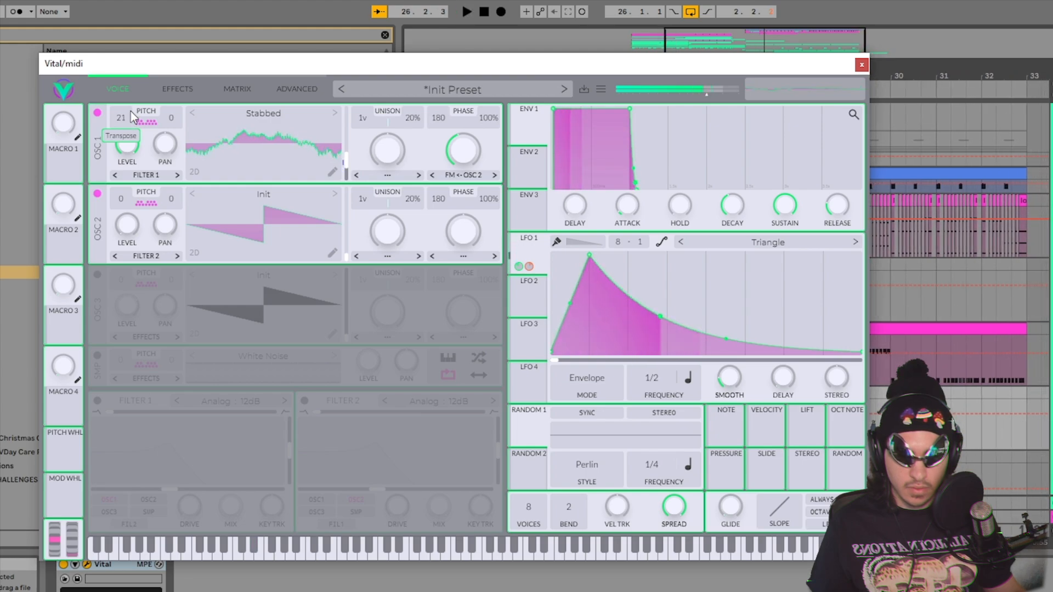
key("space")
key("space")
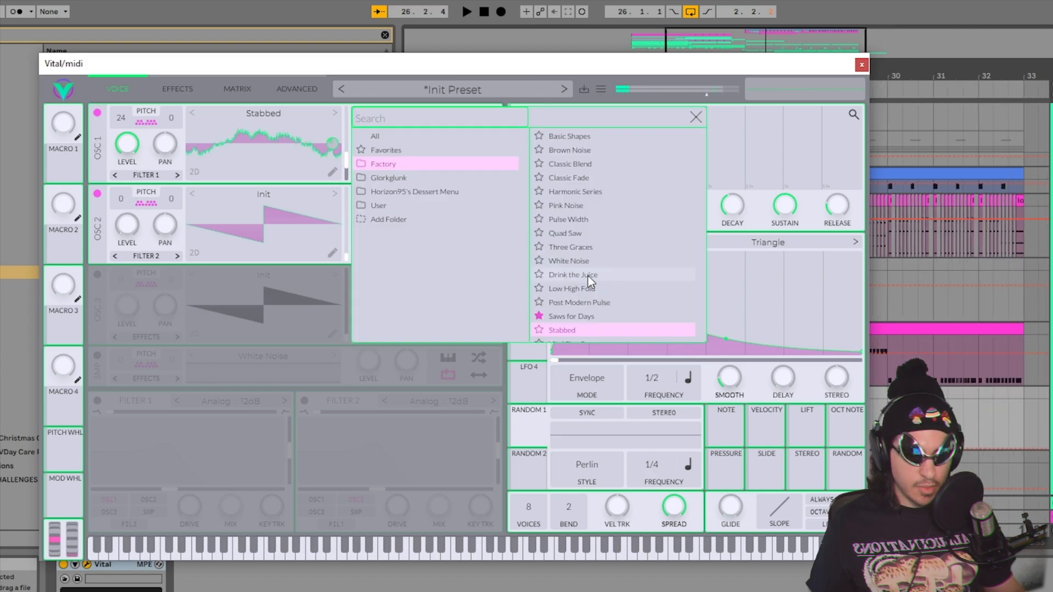
Step: Load the Flange Sqrowl wavetable from the Glorkglunk folder into oscillator 1 and adjust its frame position
scroll(589, 280, "down", 2)
left_click(460, 178)
left_click(576, 238)
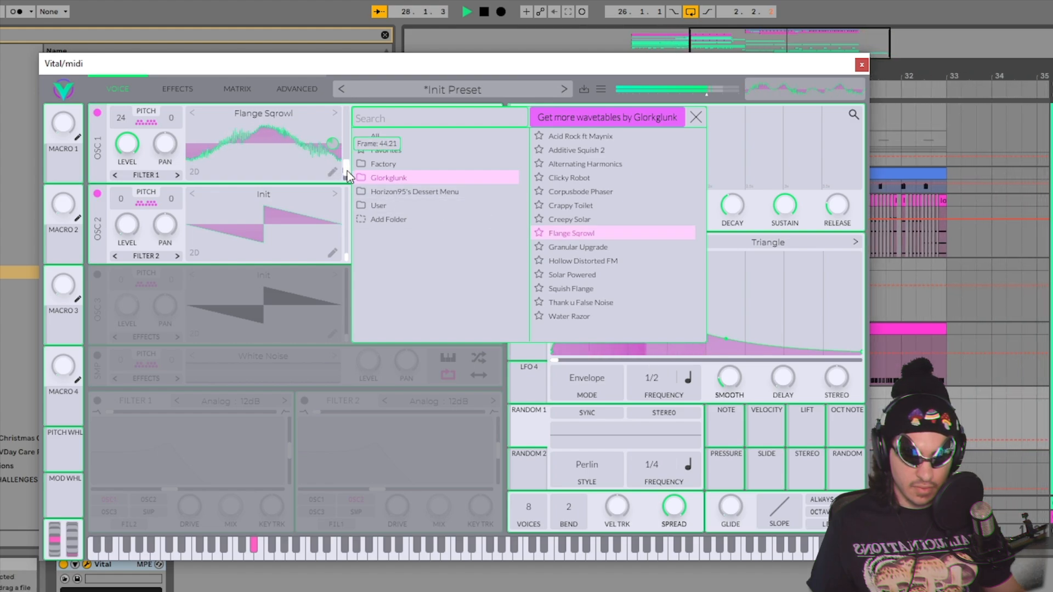
left_click_drag(346, 140, 349, 163)
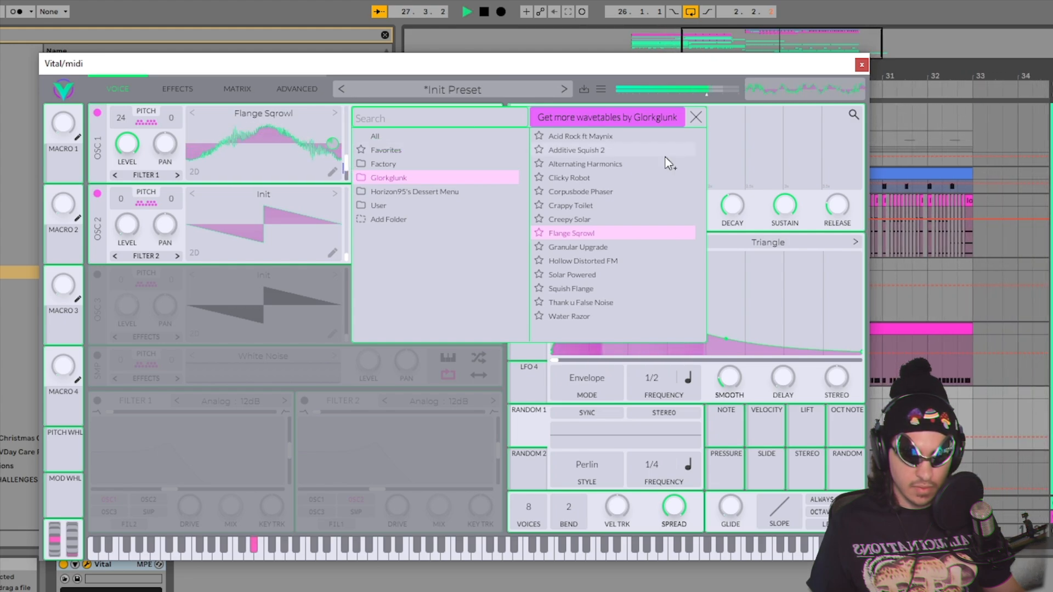
left_click(696, 117)
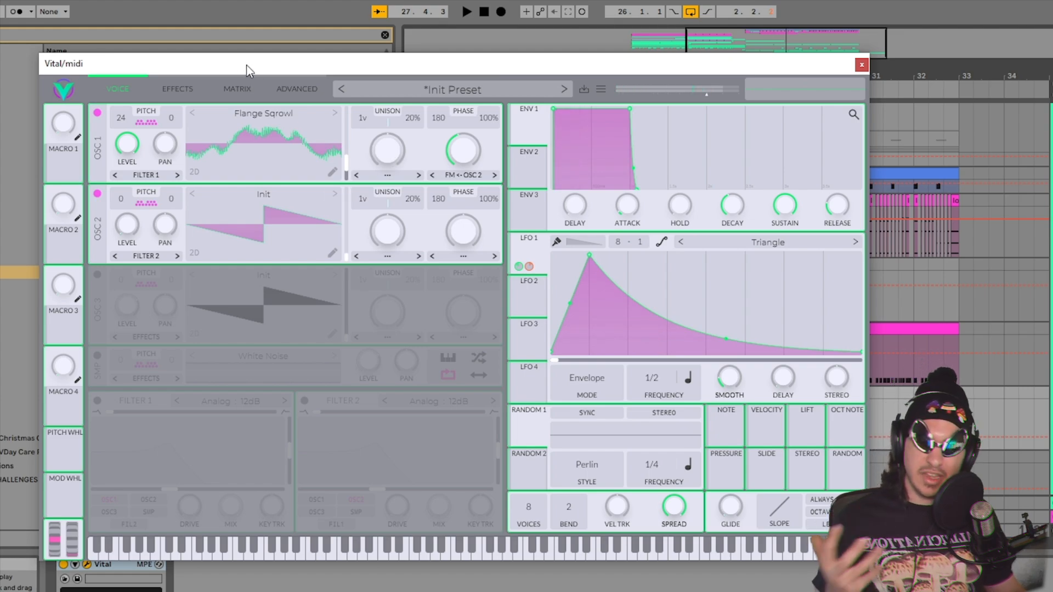
Step: Enable the Compressor effect in Multiband mode and move Distortion ahead of it to the start of the effects chain
left_click(176, 90)
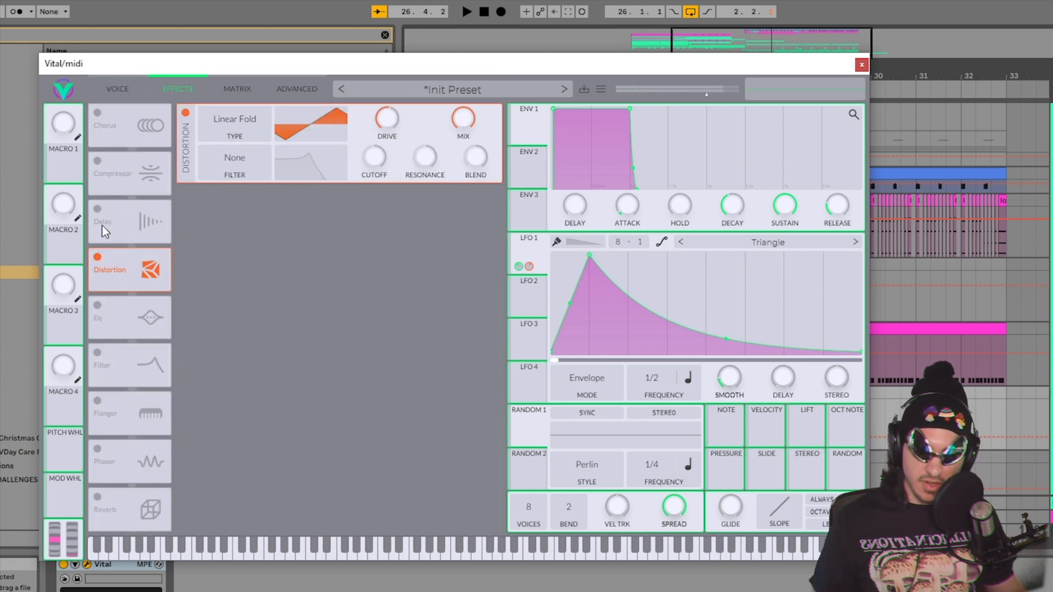
left_click(97, 160)
left_click_drag(115, 269, 115, 125)
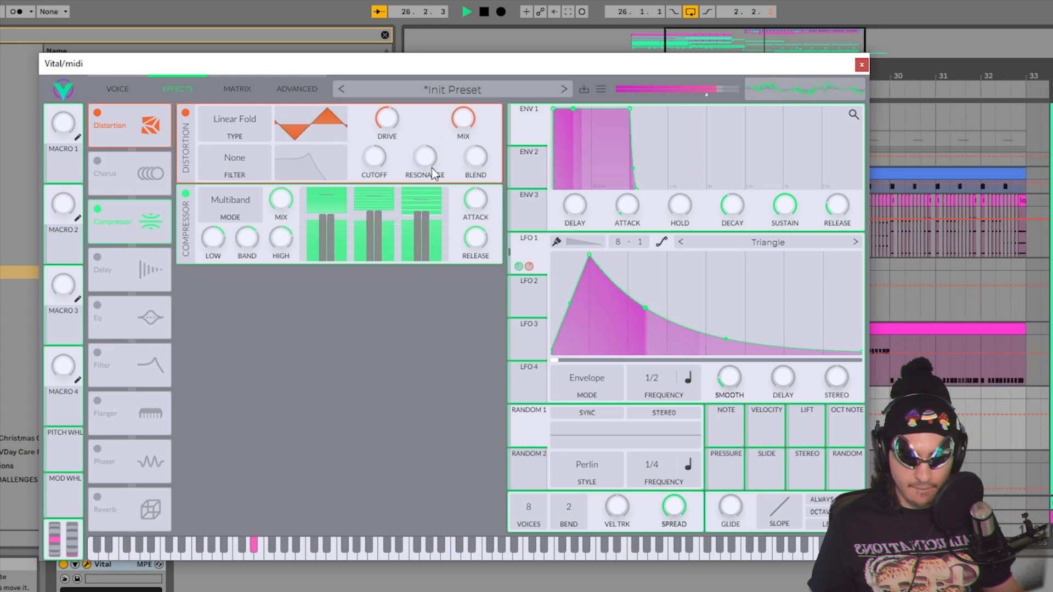
Step: Set oscillator 1's spectral morph to Smear with a moderate amount and transpose oscillator 2 to 12 semitones
left_click(141, 97)
left_click(387, 175)
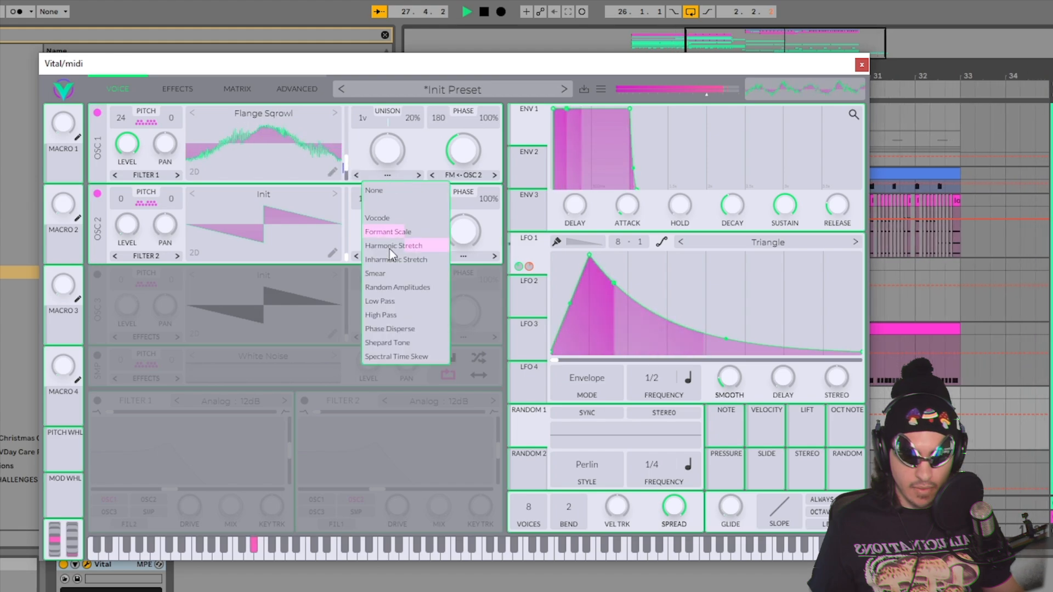
left_click(388, 272)
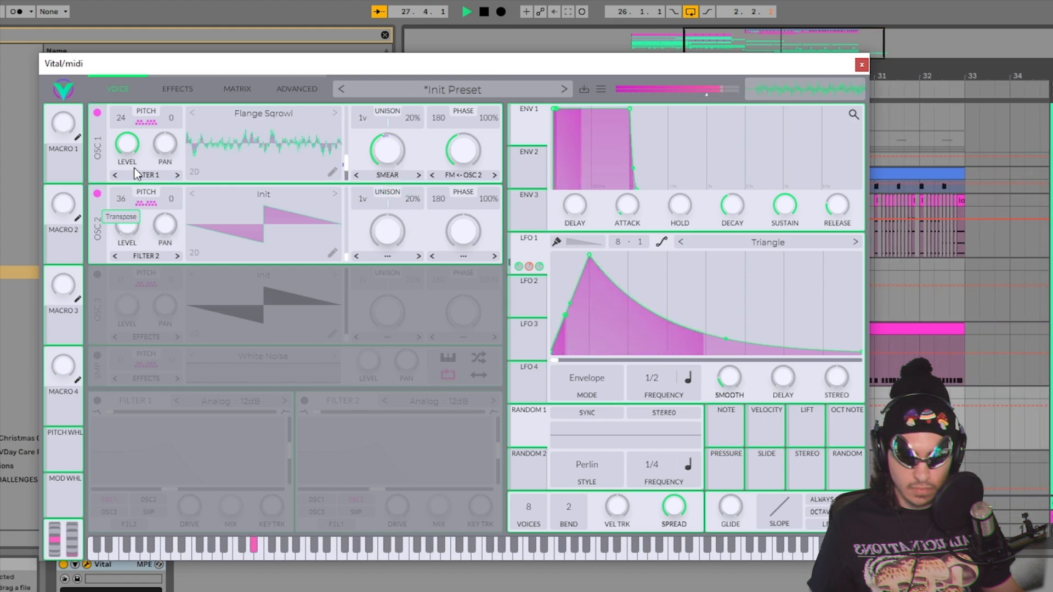
left_click_drag(140, 164, 134, 192)
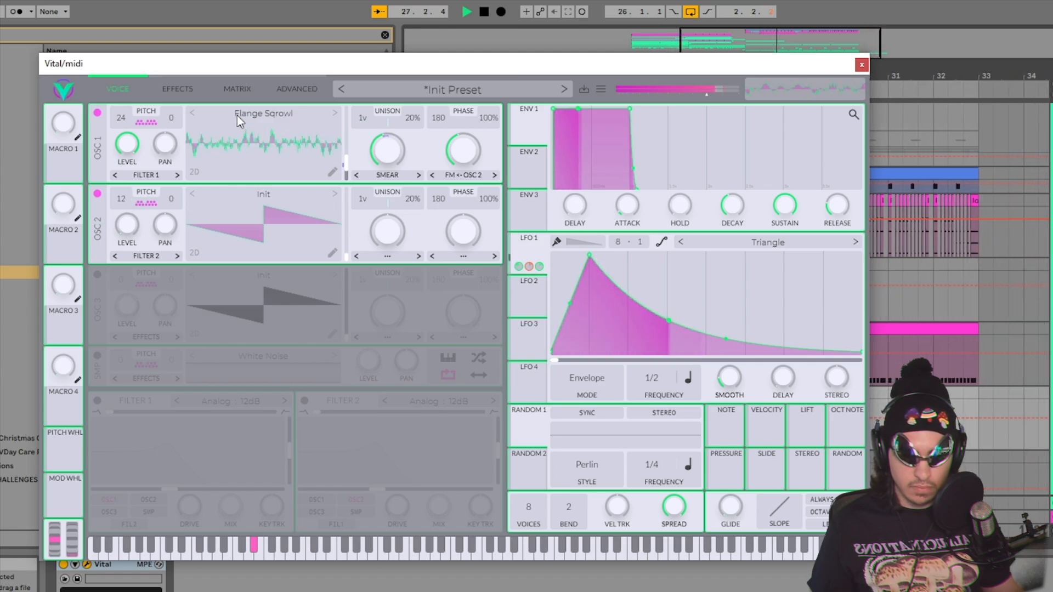
Step: Enable oscillator 3, transpose it up 24 semitones and load the bottle womp wavetable from the User folder
left_click(176, 89)
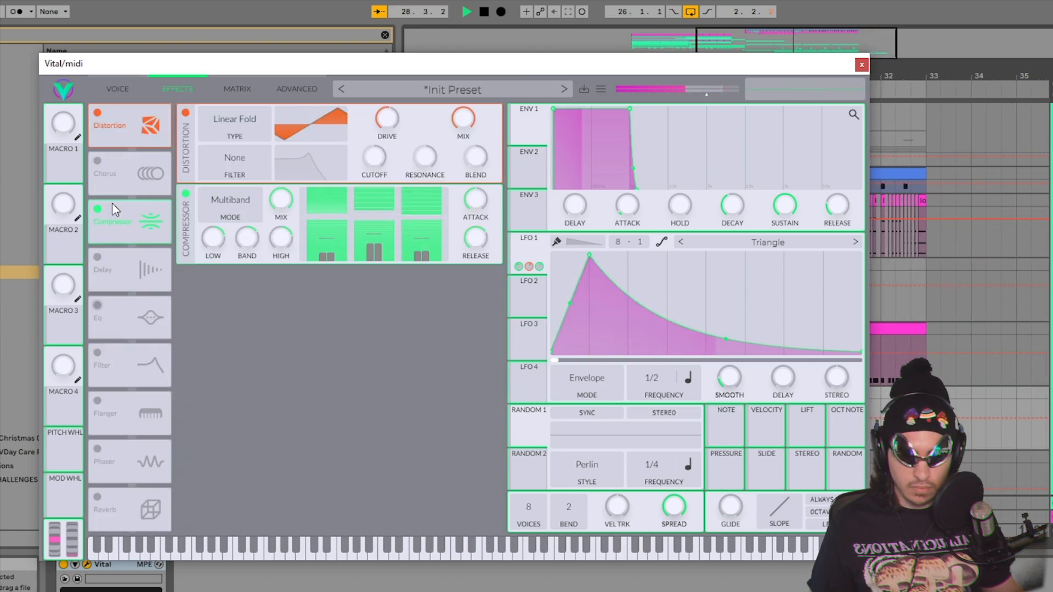
left_click(118, 89)
left_click(97, 275)
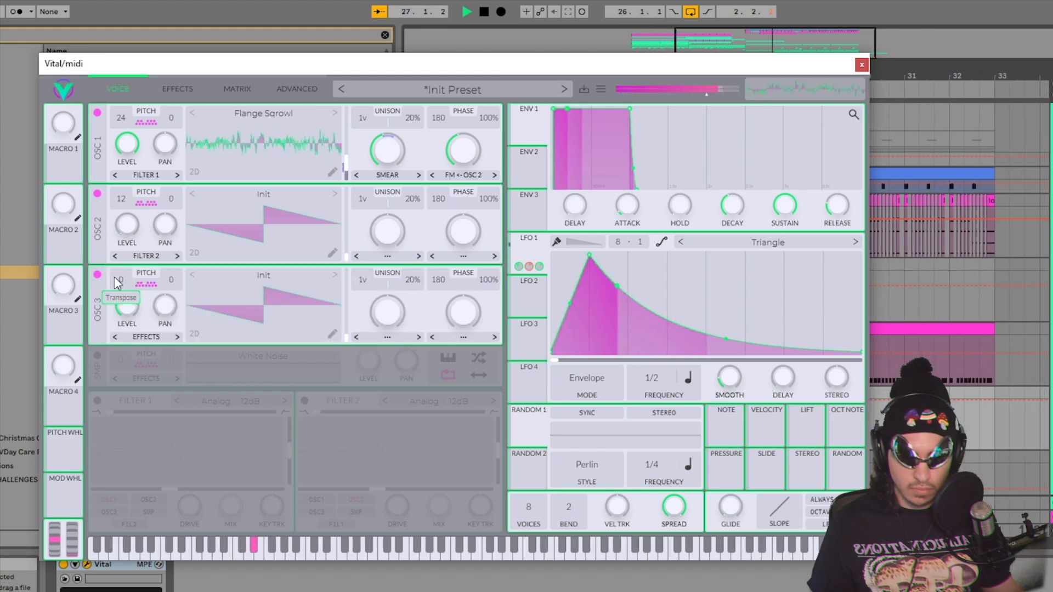
left_click_drag(122, 279, 133, 261)
left_click(230, 276)
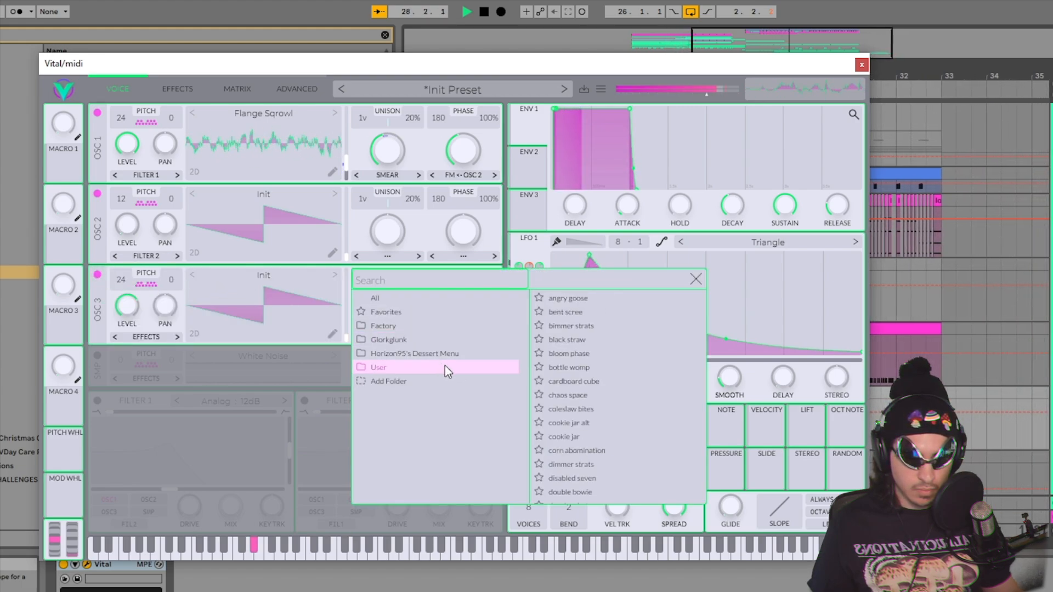
left_click(568, 371)
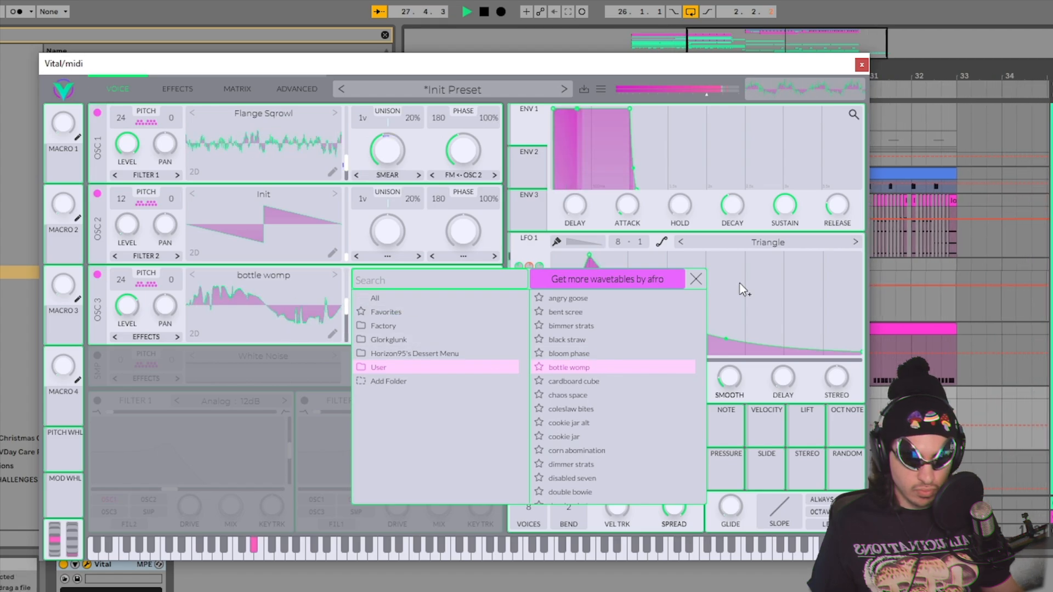
left_click(695, 278)
Step: Enable the EQ effect, boost its high shelf about 4.8 dB at about 67 semitones, and modulate its cutoff and resonance with LFO 1
left_click(178, 88)
left_click_drag(460, 307, 428, 292)
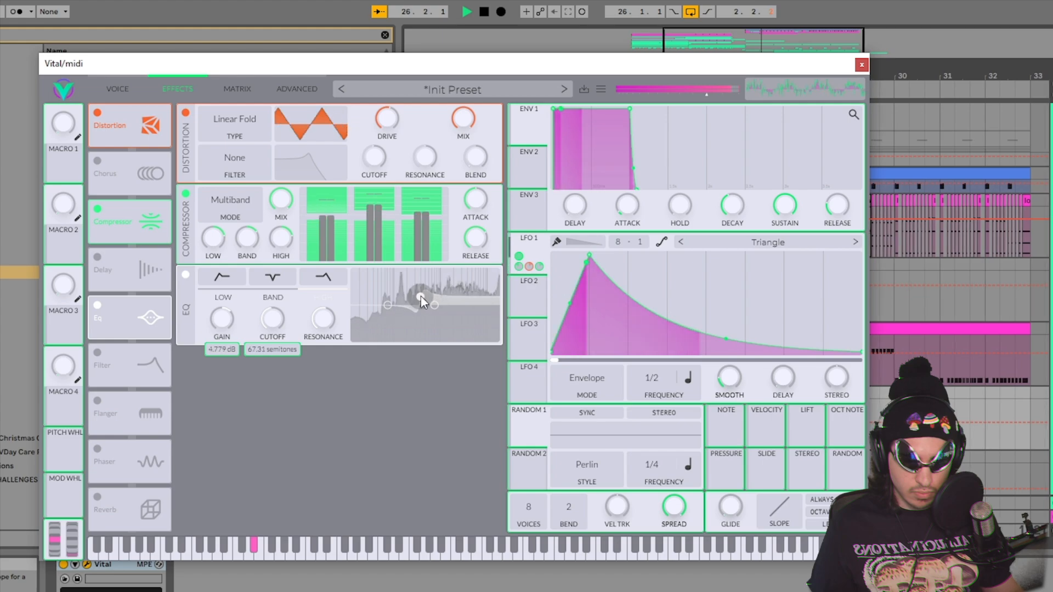
left_click_drag(529, 265, 271, 322)
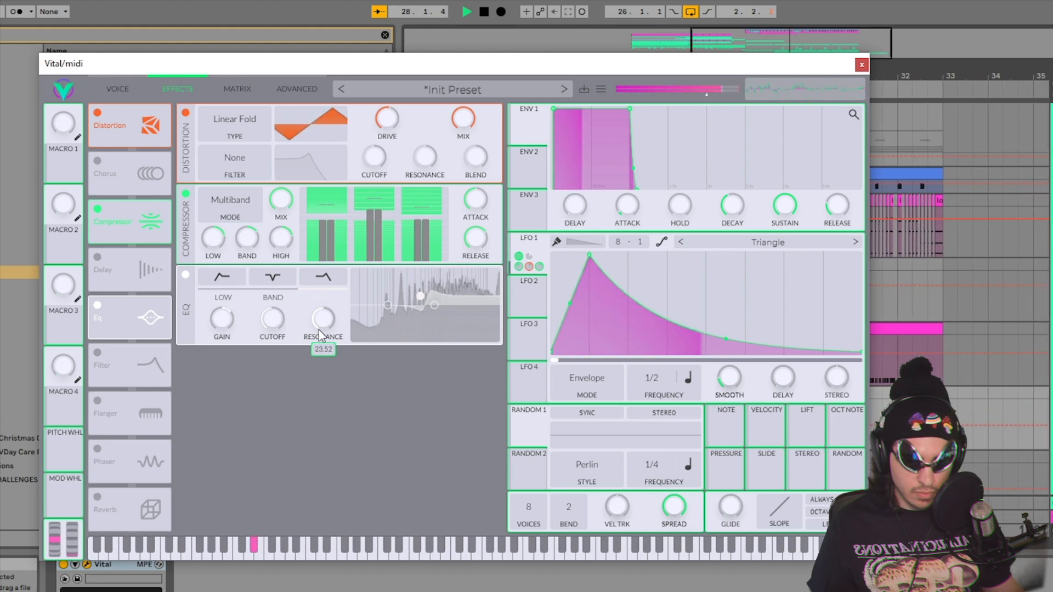
left_click_drag(528, 266, 323, 337)
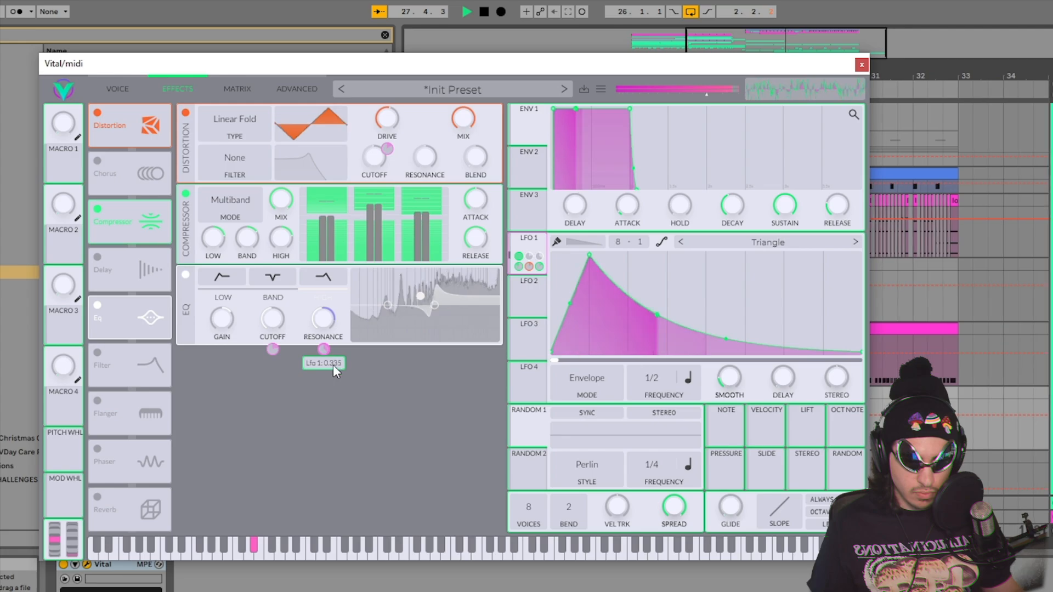
left_click_drag(332, 366, 332, 354)
Step: Close Vital's window, add the "bemah sat" Saturator preset after Vital on the midi track, and play the loop
left_click(863, 63)
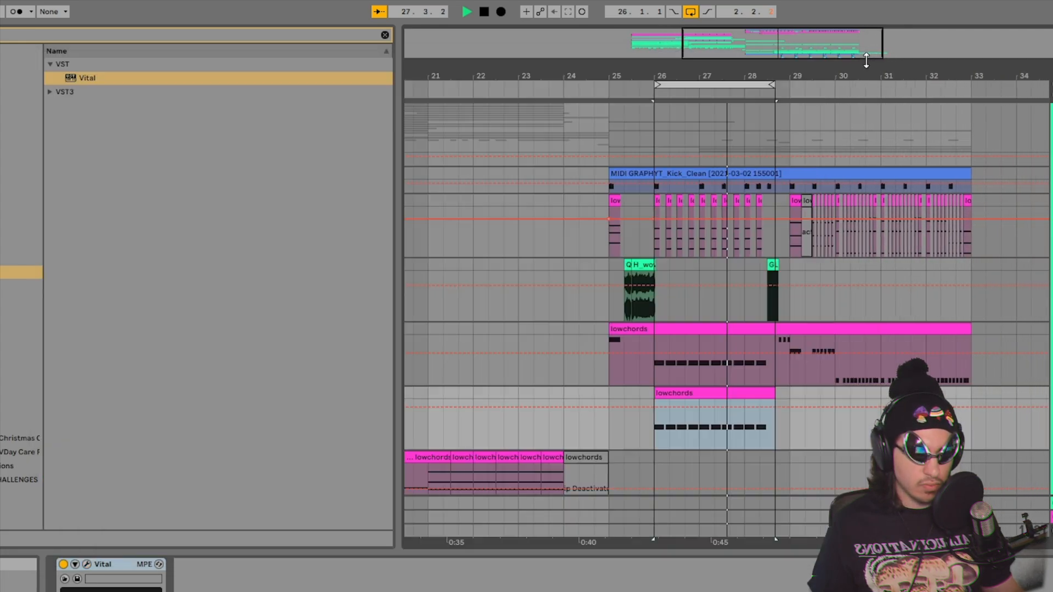
key("space")
left_click(686, 336)
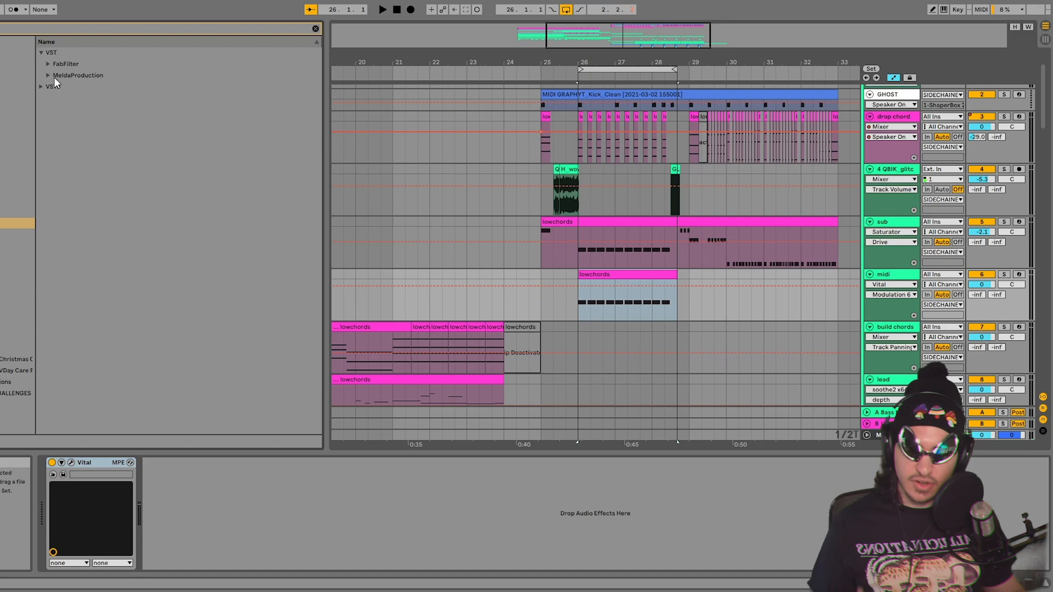
left_click(6, 190)
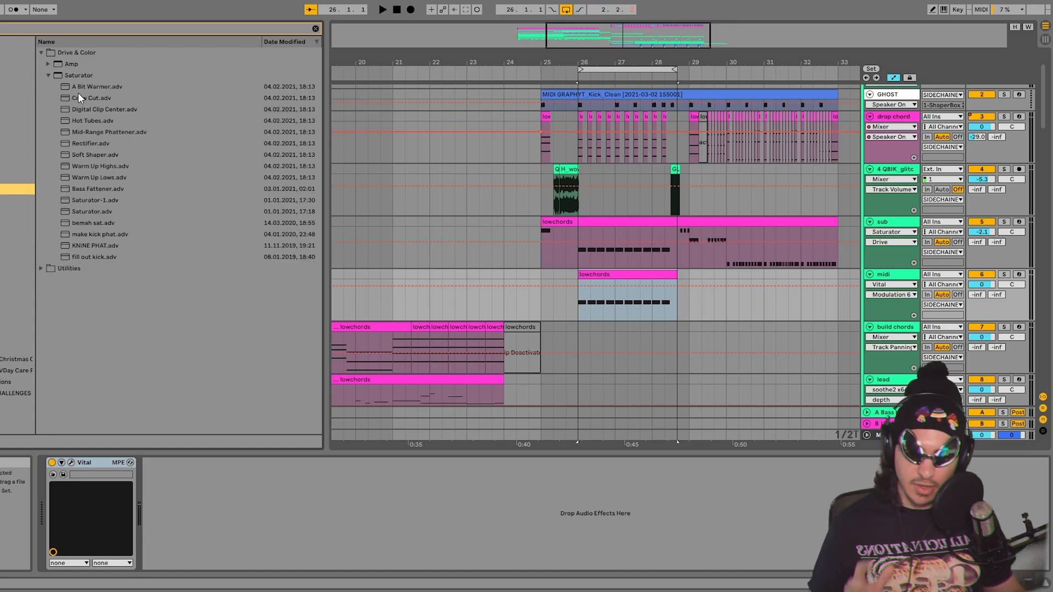
left_click_drag(260, 484, 255, 534)
key("space")
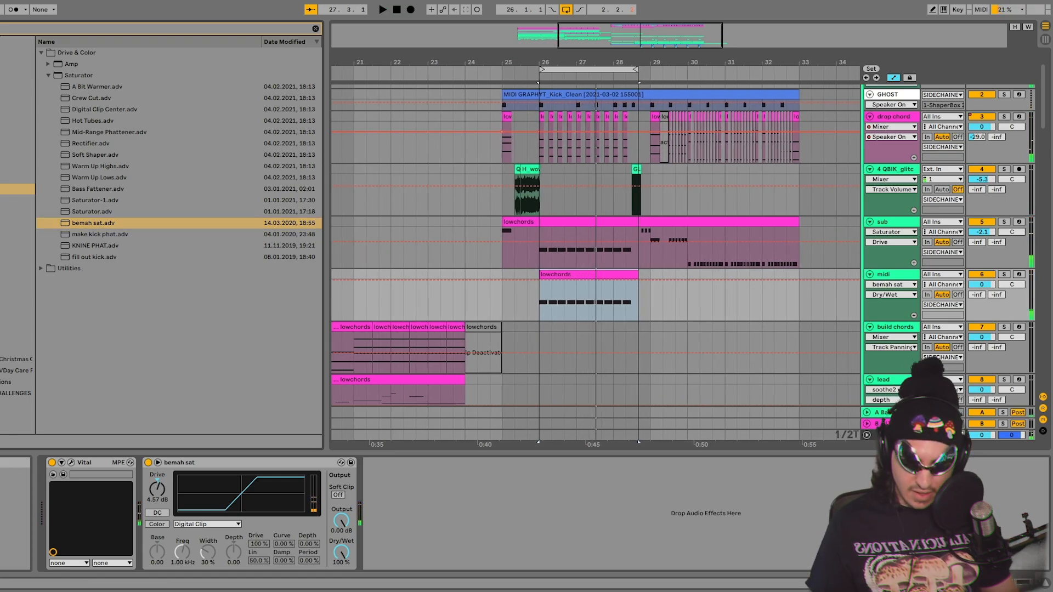
Step: Add Spectral Resonator after the saturator and set it to MIDI mode with the drop chord track as its MIDI source
key("ctrl+f")
type("spec")
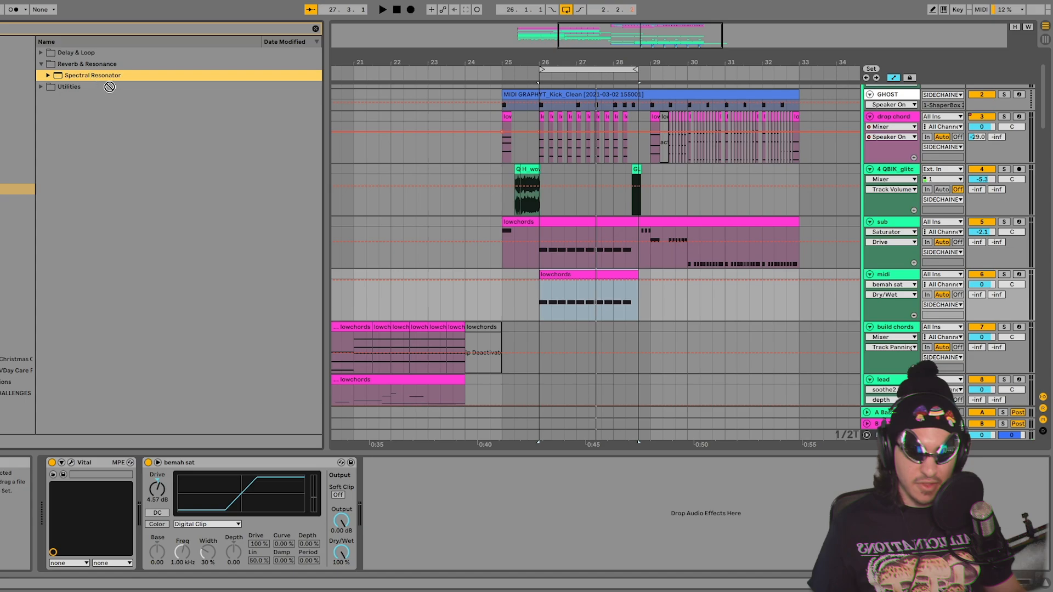
left_click_drag(408, 502, 416, 512)
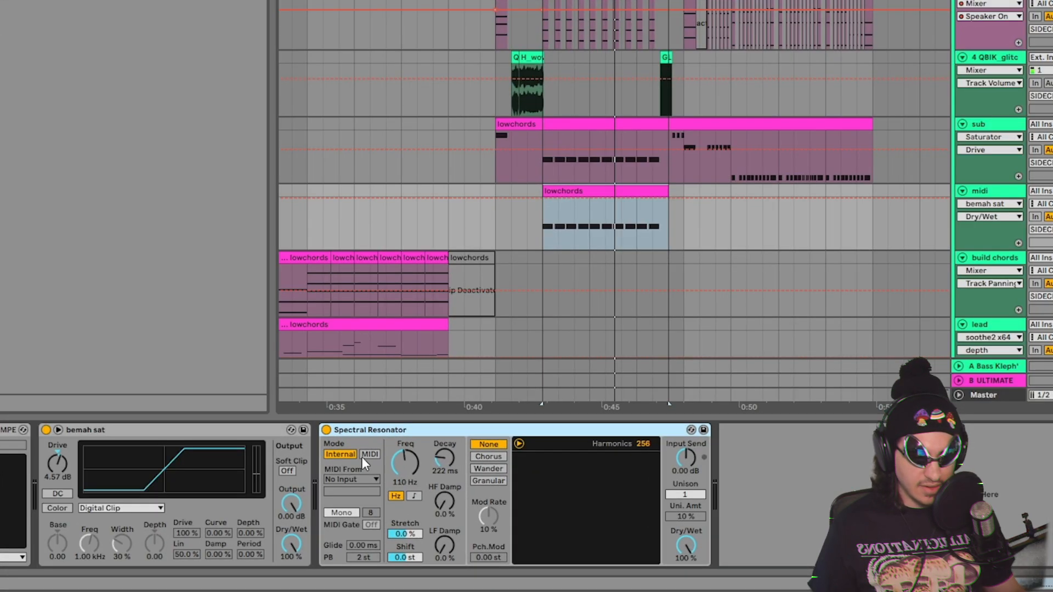
left_click(377, 455)
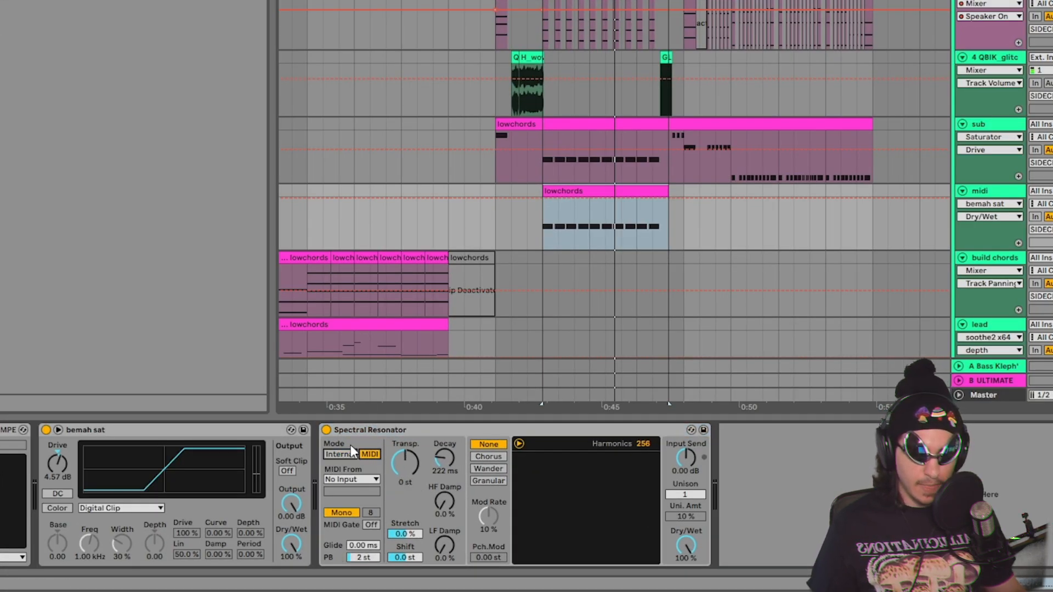
left_click(370, 481)
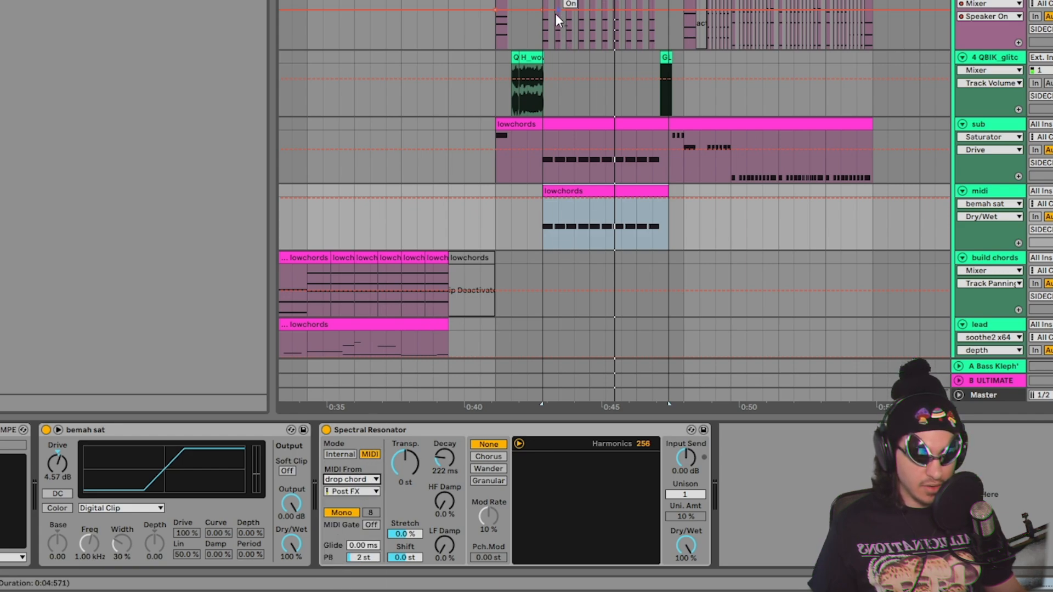
Step: Switch Spectral Resonator to Poly during playback and set its Decay to 245 ms
key("space")
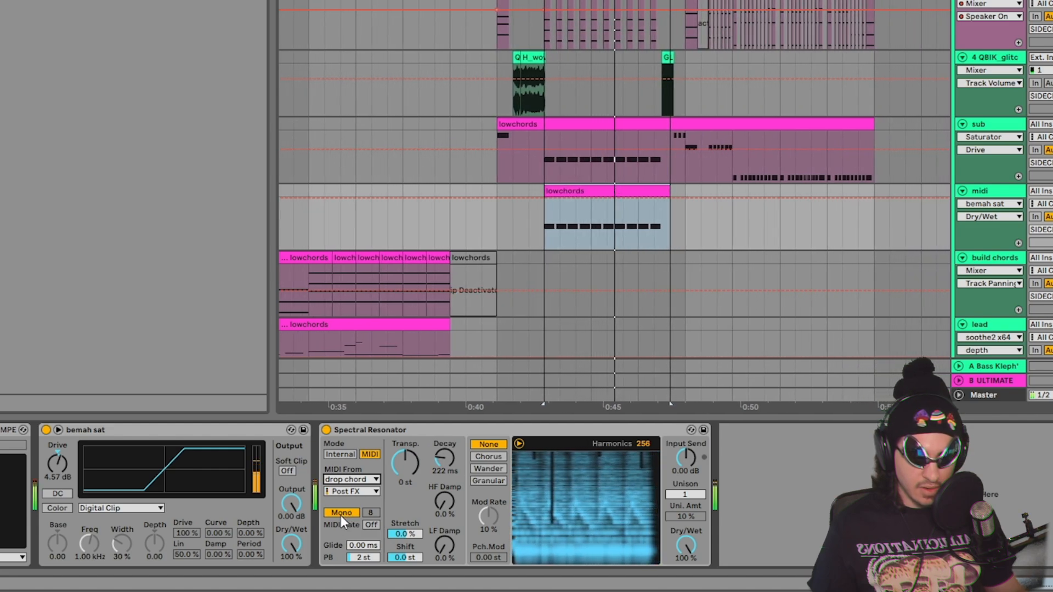
left_click(346, 514)
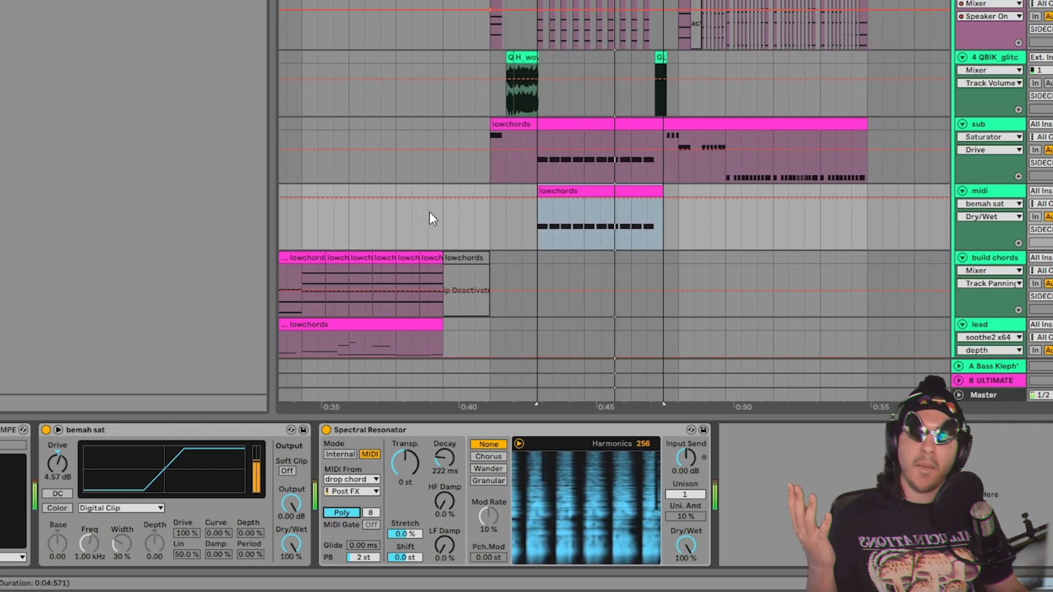
mouse_move(446, 462)
left_mouse_down()
mouse_move(446, 436)
mouse_move(442, 476)
left_mouse_up()
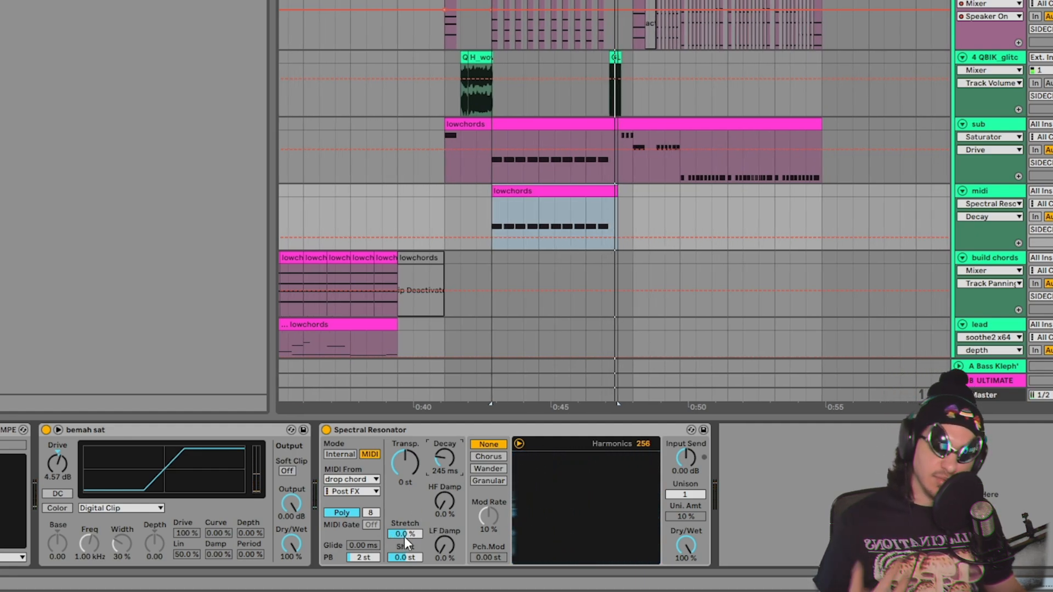
Step: Audition Spectral Resonator with Stretch at 100% and reset Stretch to 0%
left_click(410, 533)
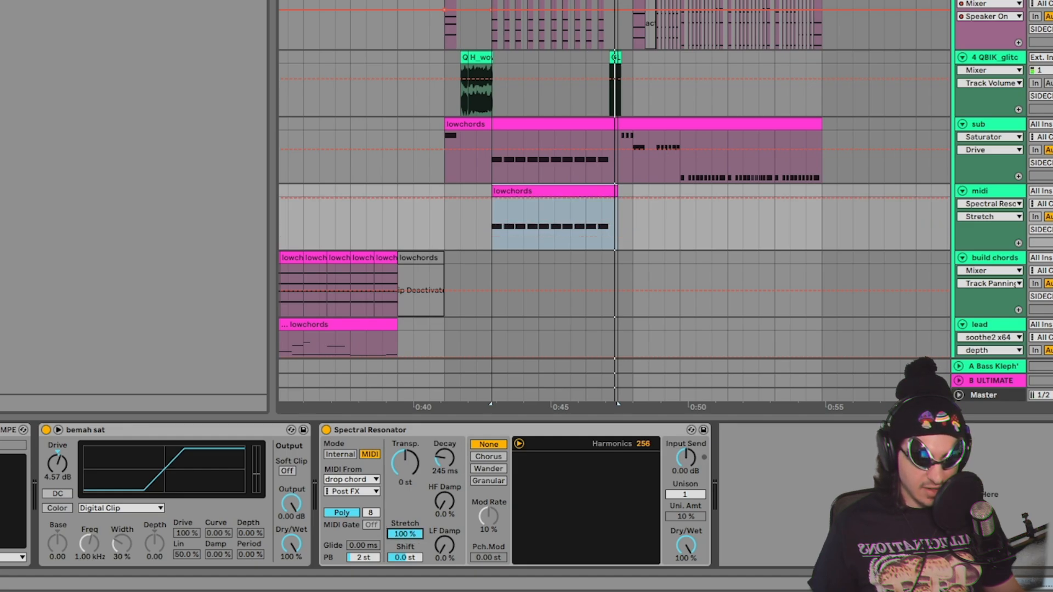
key("space")
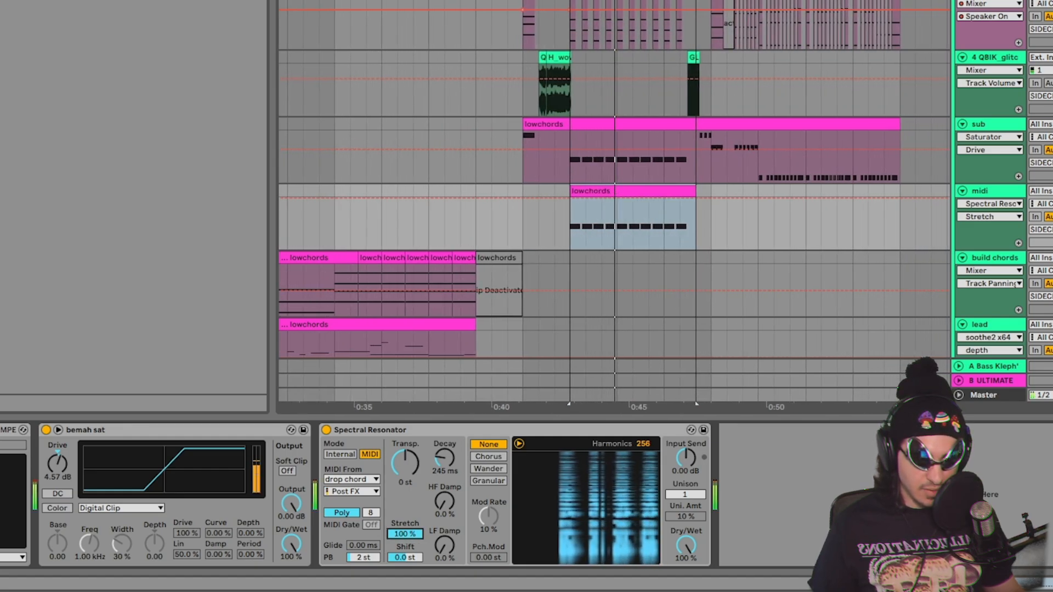
double_click(411, 534)
Step: Set Spectral Resonator's Shift to 12 st and its unison amount to 0% while auditioning the loop
left_click_drag(409, 556, 408, 541)
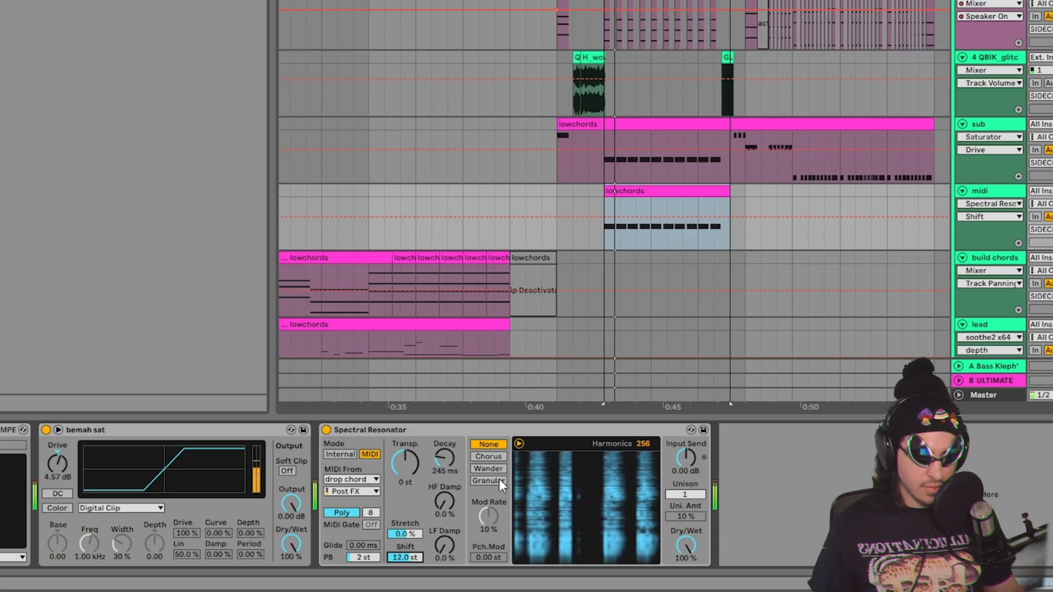
key("space")
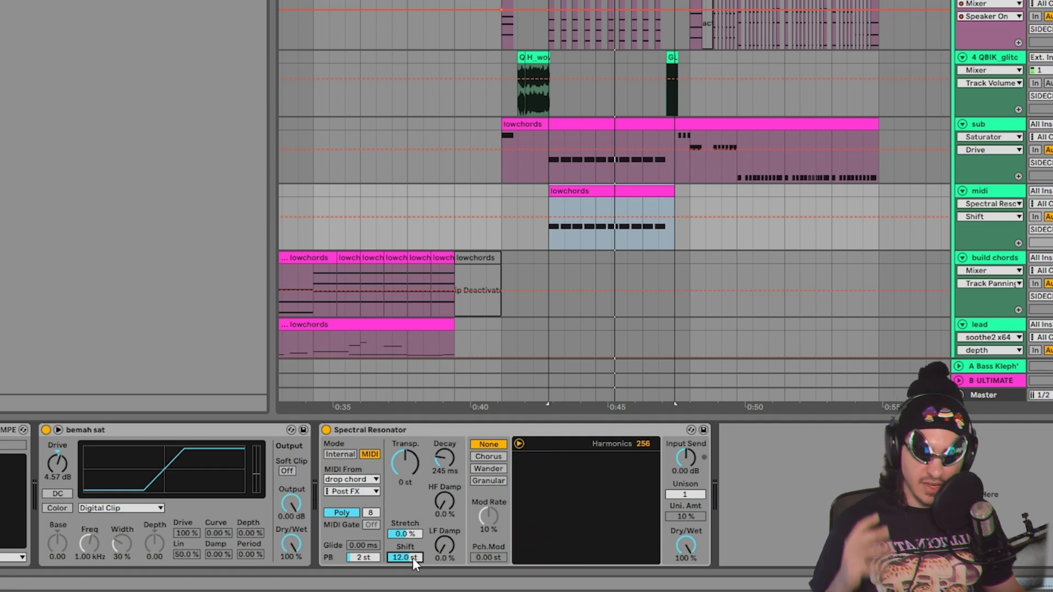
key("space")
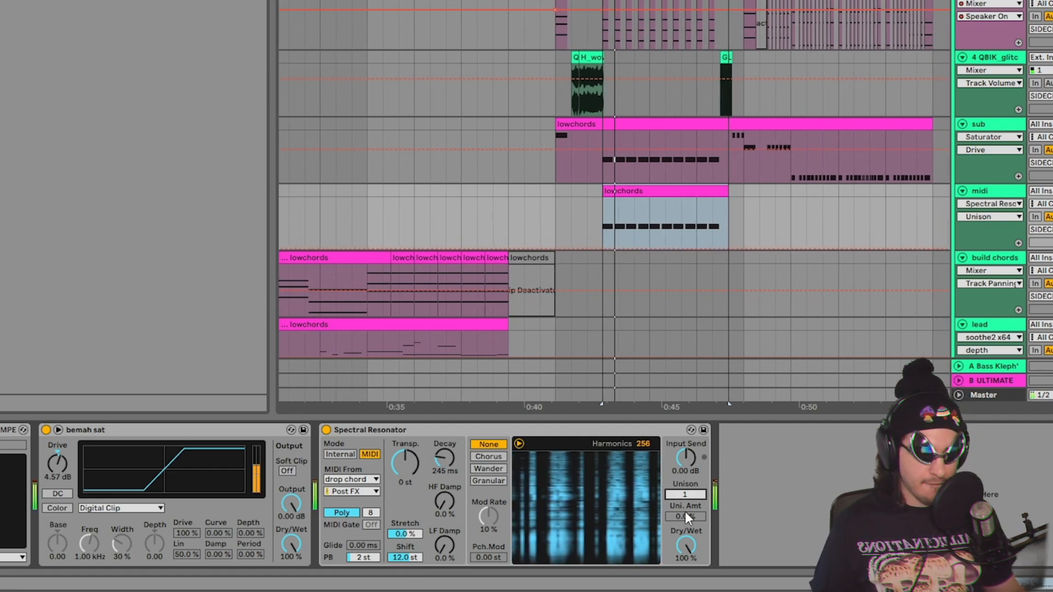
left_click_drag(686, 495, 687, 502)
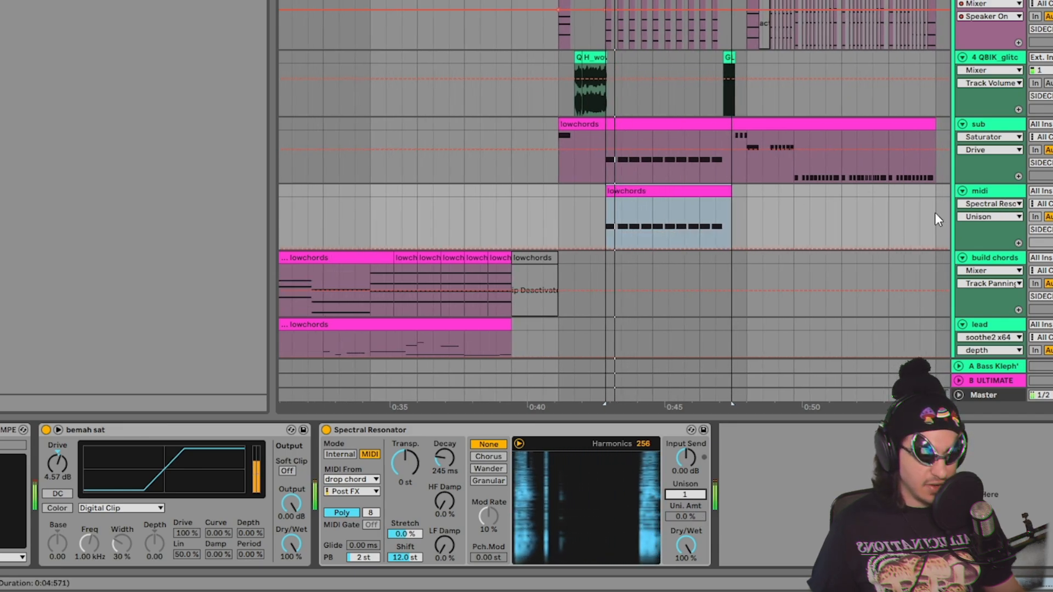
key("space")
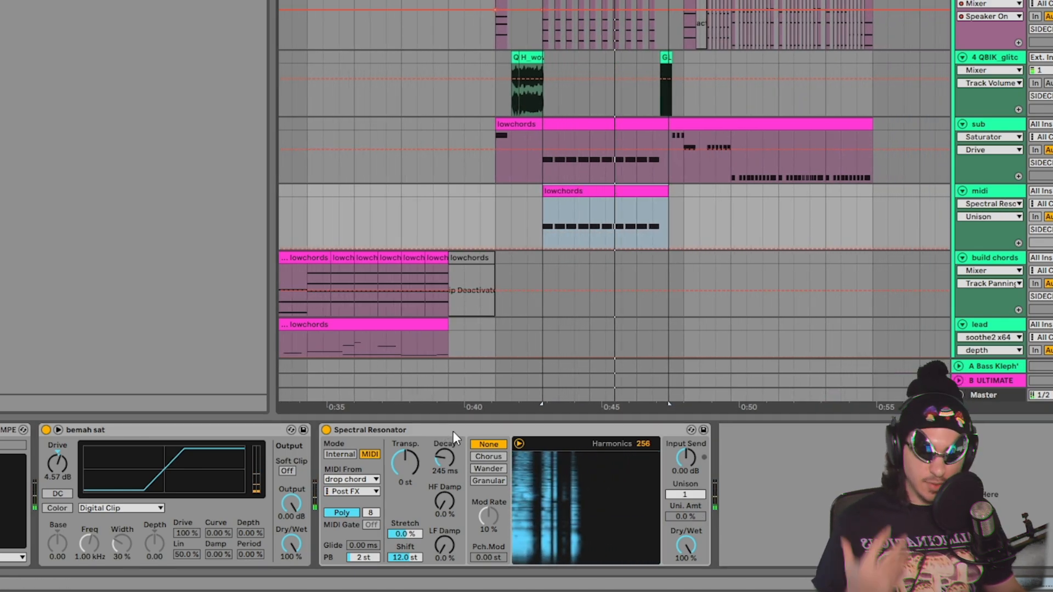
Step: Add the SUBTLE OTT preset after Spectral Resonator and audition the processed bass loop
left_click(453, 431)
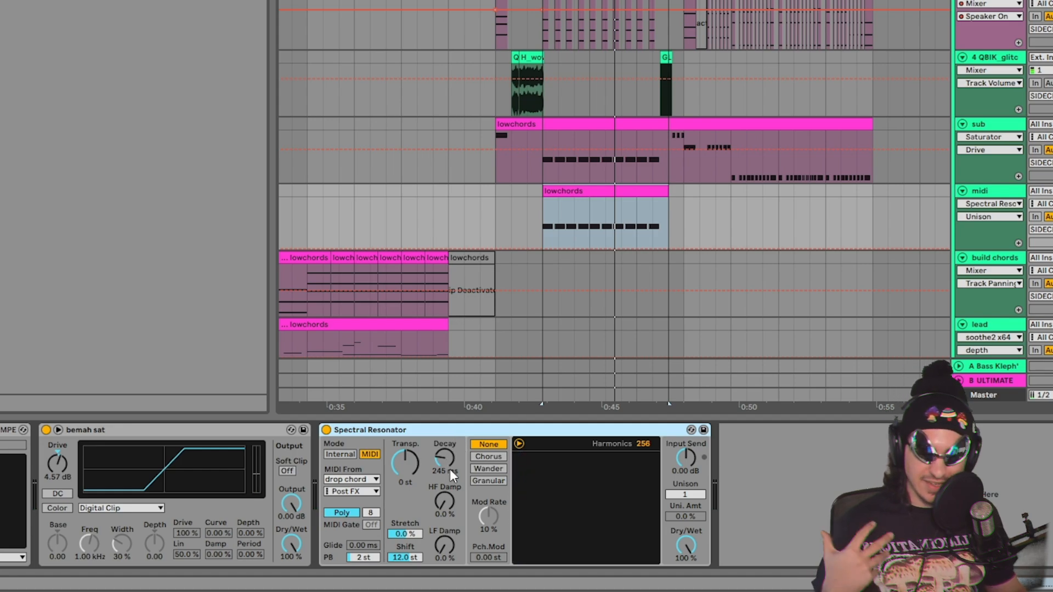
key("space")
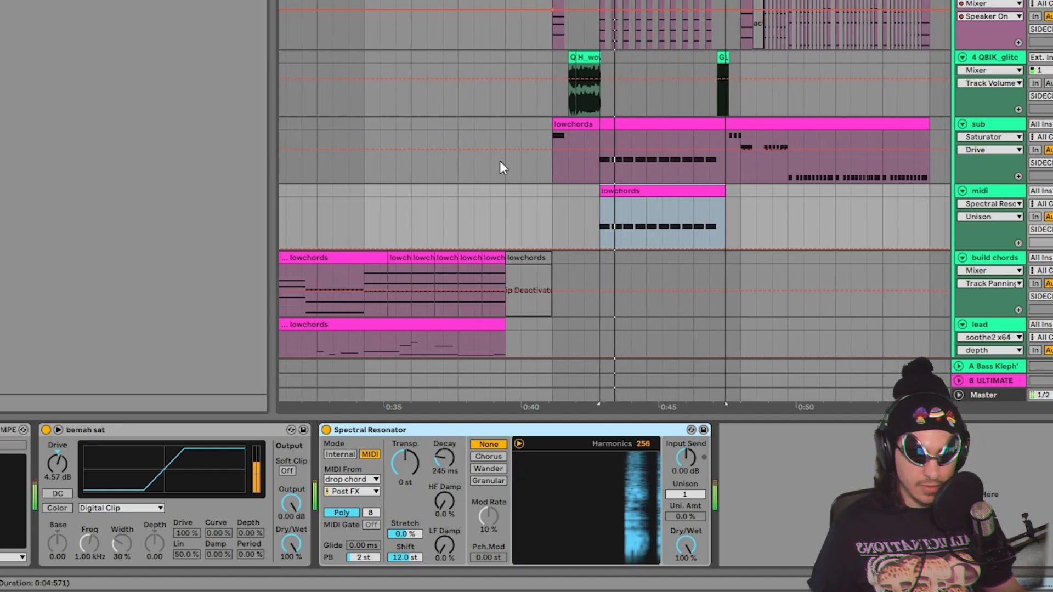
key("space")
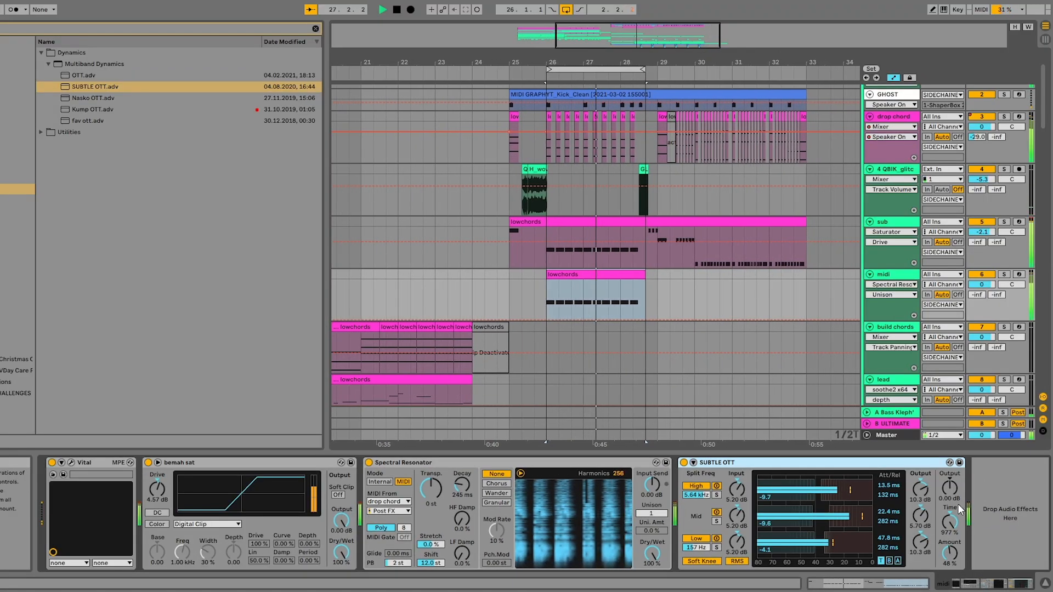
key("space")
Step: Add the Hybrid Reverb preset "goes good on chords" after SUBTLE OTT and lower its Dry/Wet to 4.8%
type("soothe")
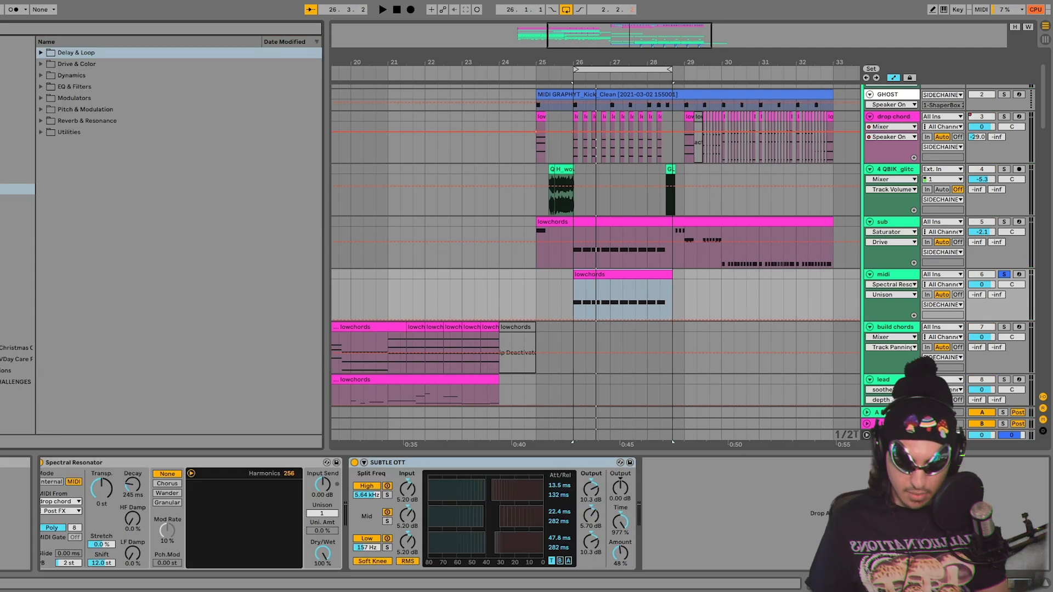
type("hybrid")
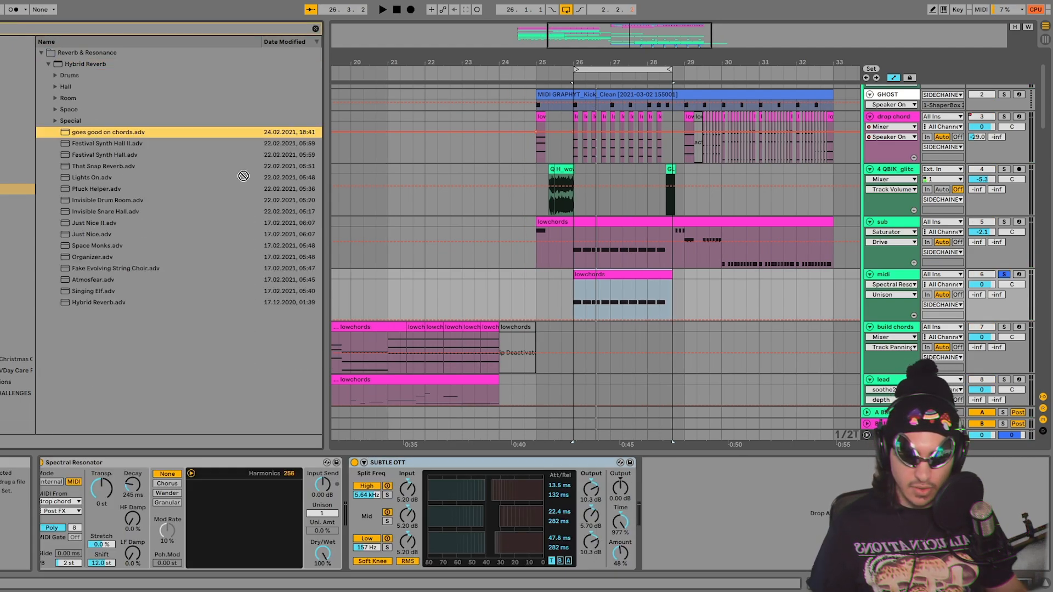
key("Return")
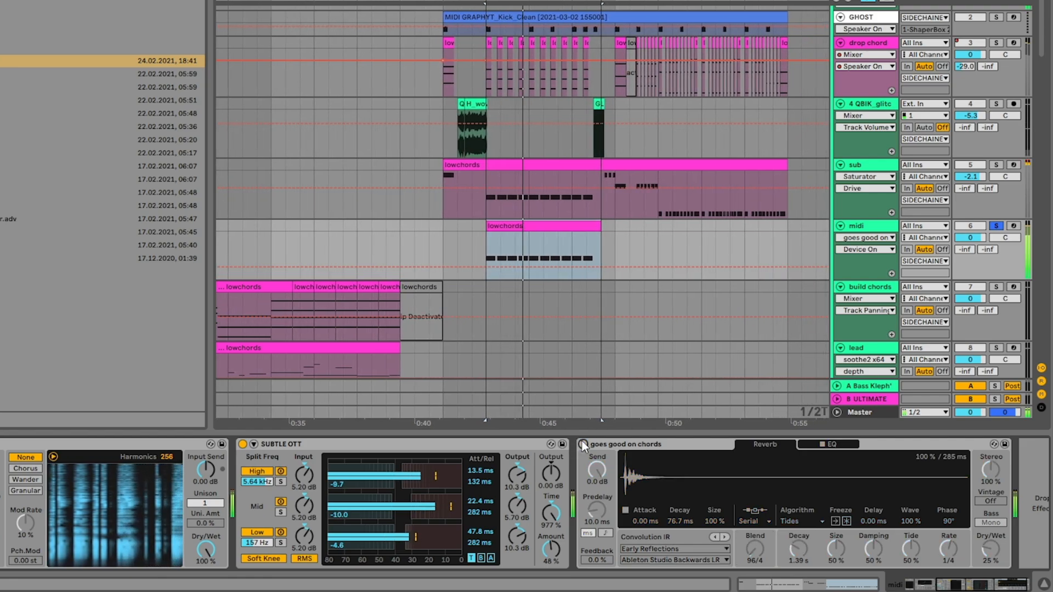
left_click(991, 524)
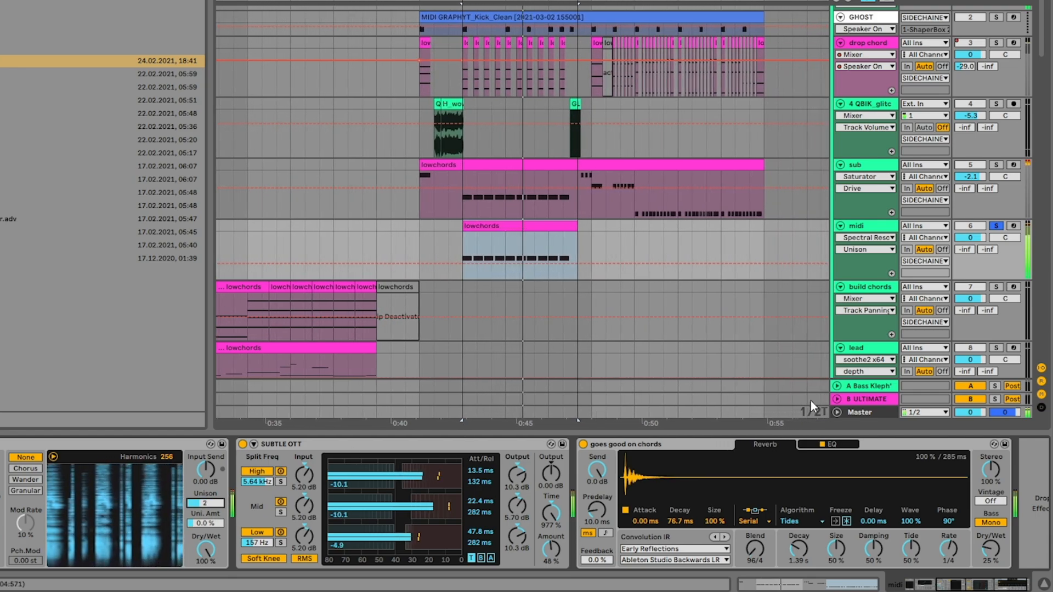
left_click_drag(1002, 558, 991, 589)
Step: Group the reverb in an Audio Effect Rack with an empty parallel chain and set the reverb's Dry/Wet to 100%
left_click(629, 445)
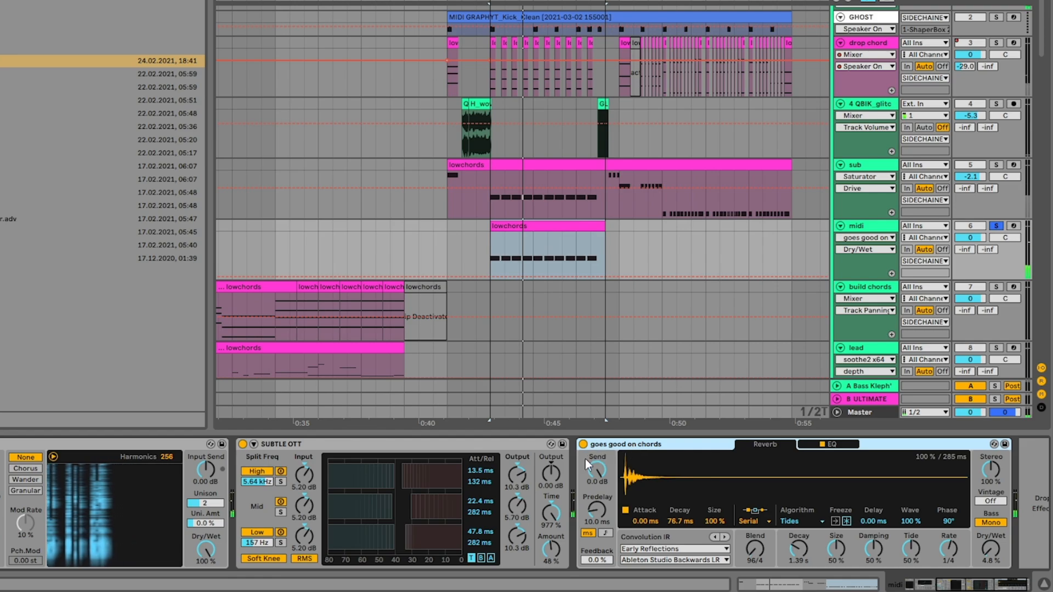
key("ctrl+g")
left_click(584, 481)
right_click(629, 496)
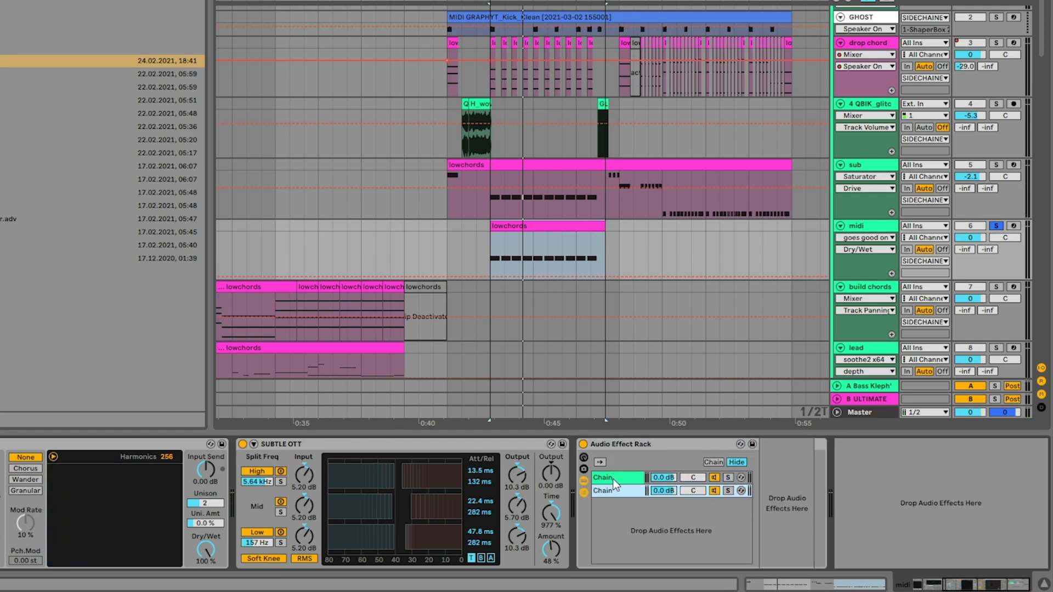
left_click(614, 491)
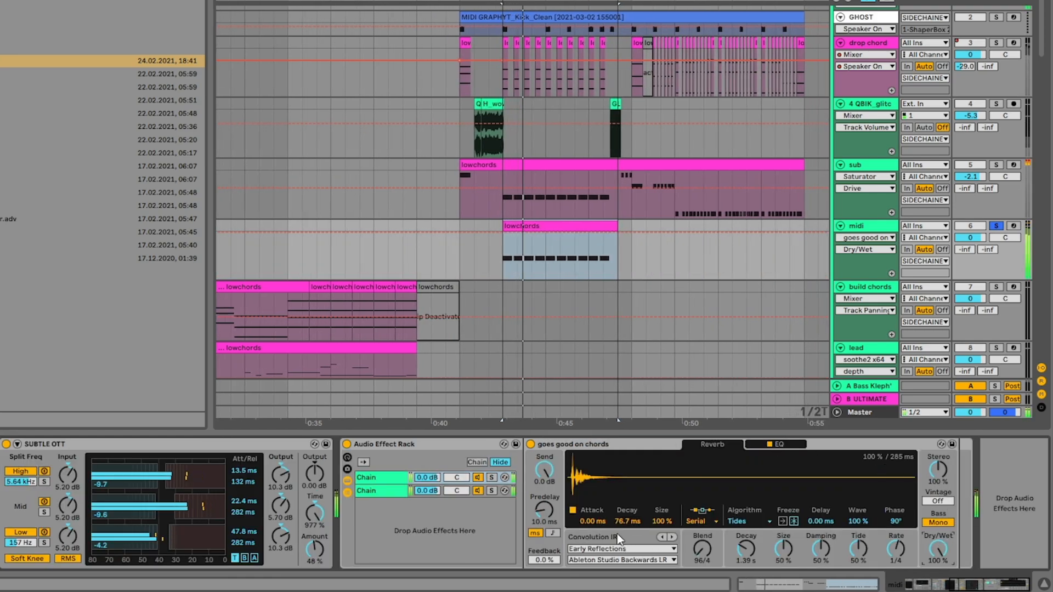
Step: Set the reverb's Blend to 63/37, Decay to 1.73 s, Size to 79%, Damping to 36% and Rate to 1/32 D
left_click_drag(703, 549, 702, 515)
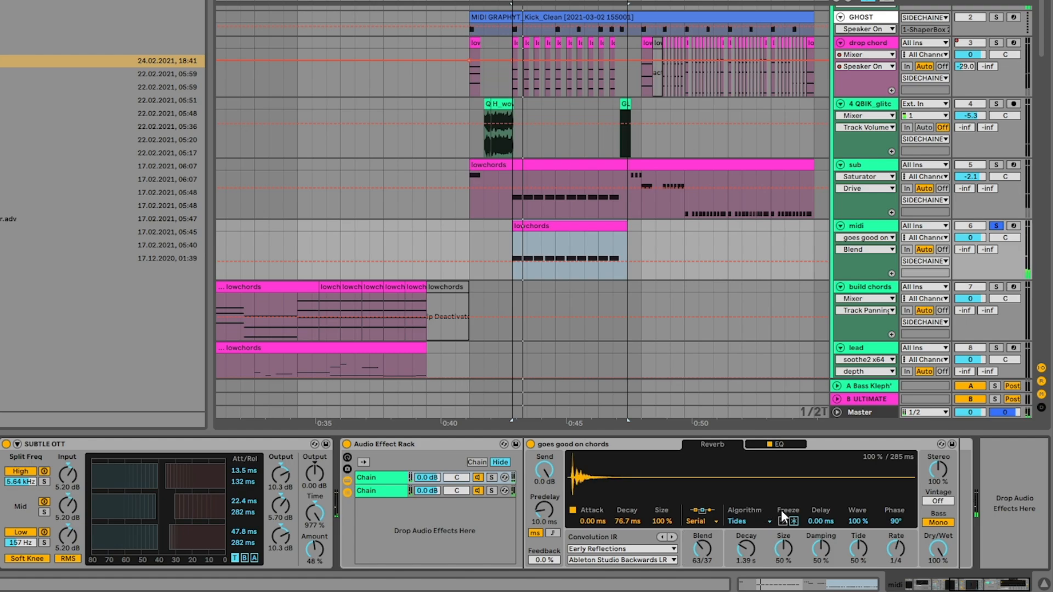
left_click(785, 440)
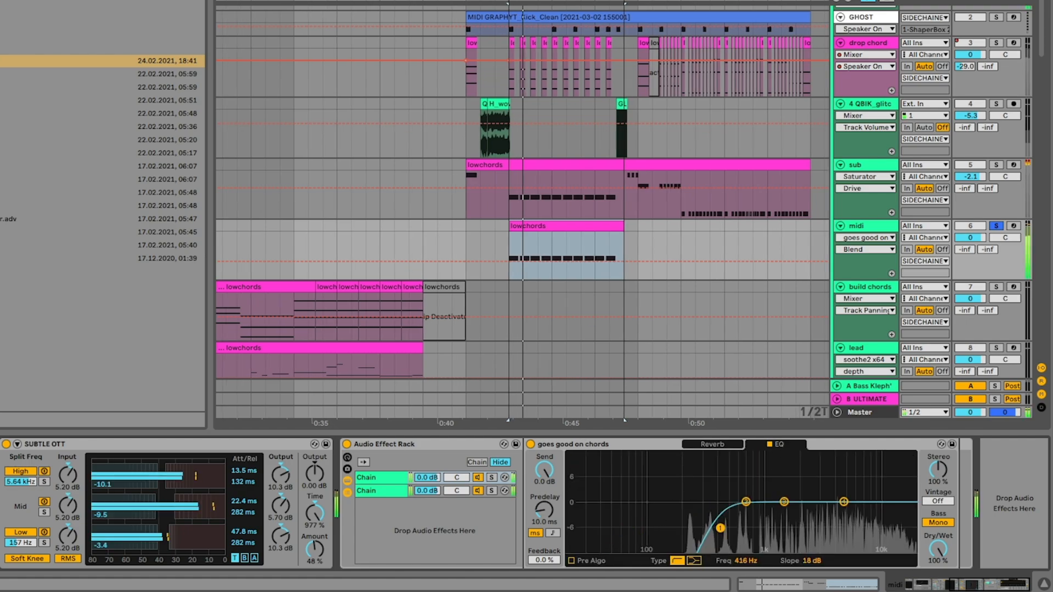
left_click(712, 444)
left_click_drag(786, 547, 786, 517)
left_click_drag(821, 548, 821, 587)
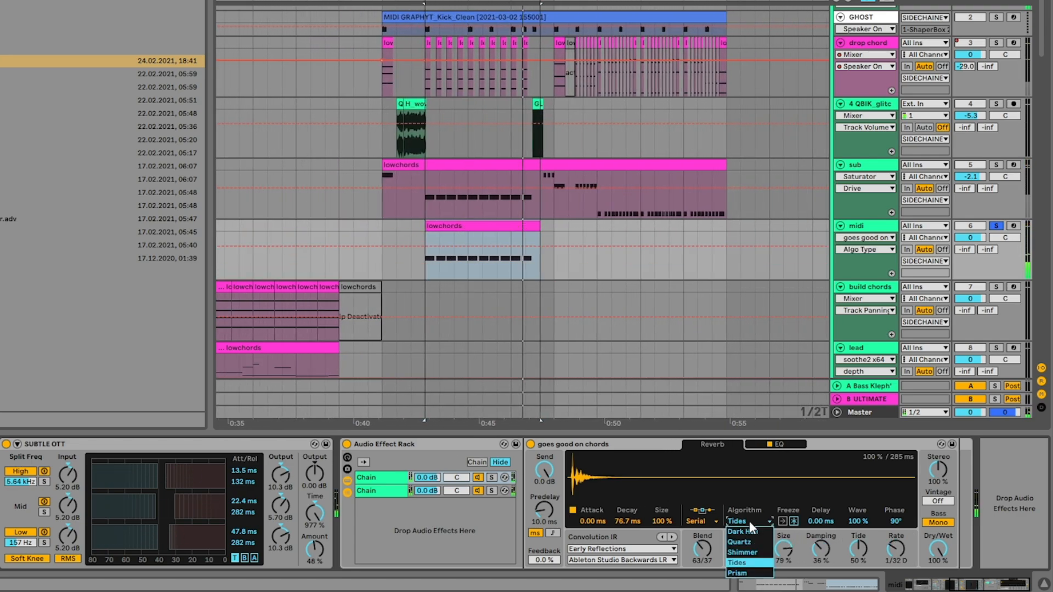
left_click(750, 521)
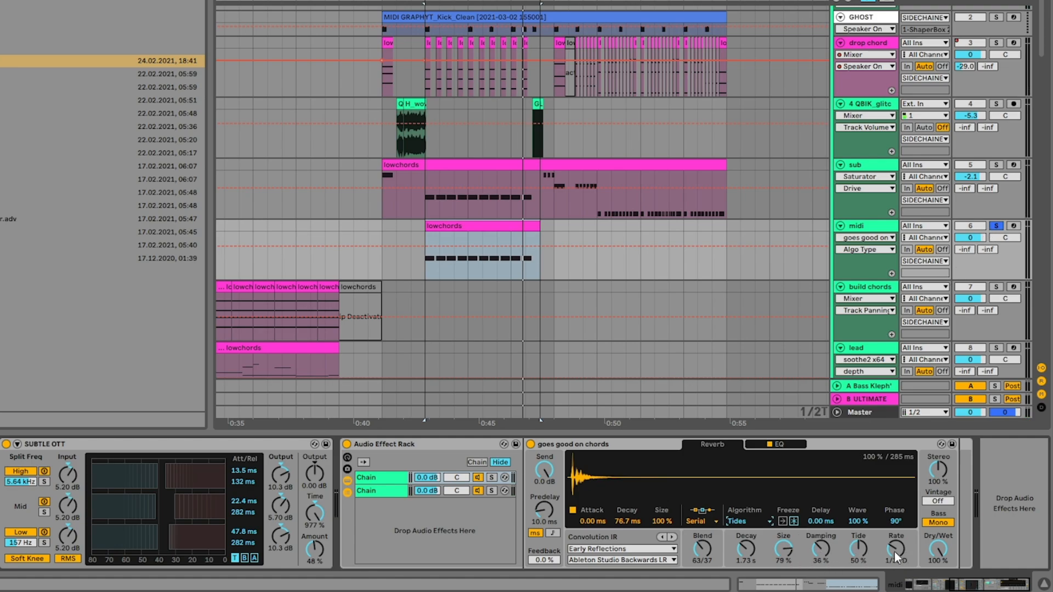
key("space")
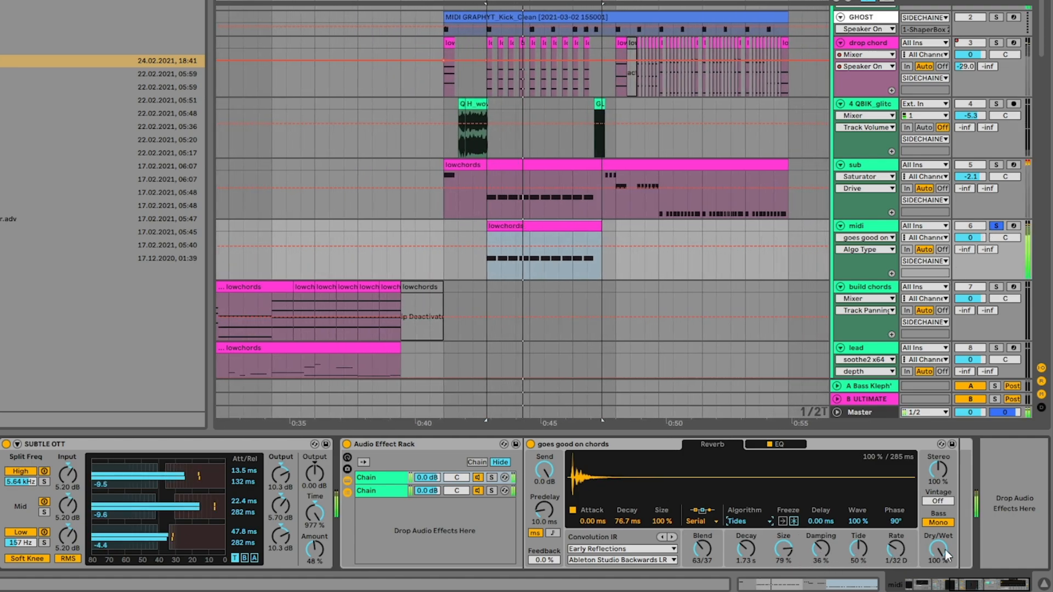
Step: Unsolo the midi track and audition the bass layer together with the full drop
left_click(997, 227)
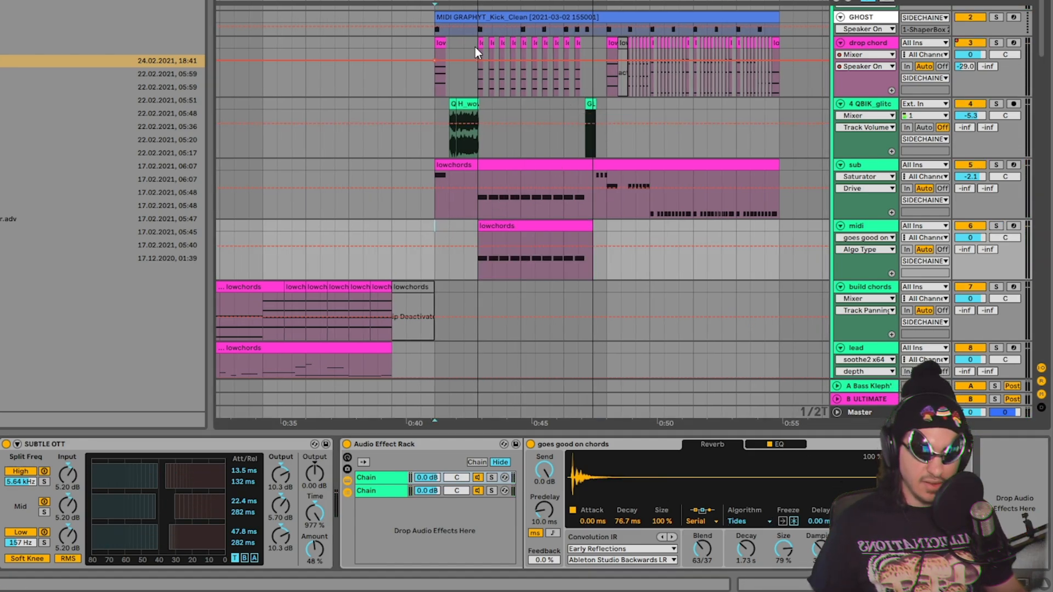
key("space")
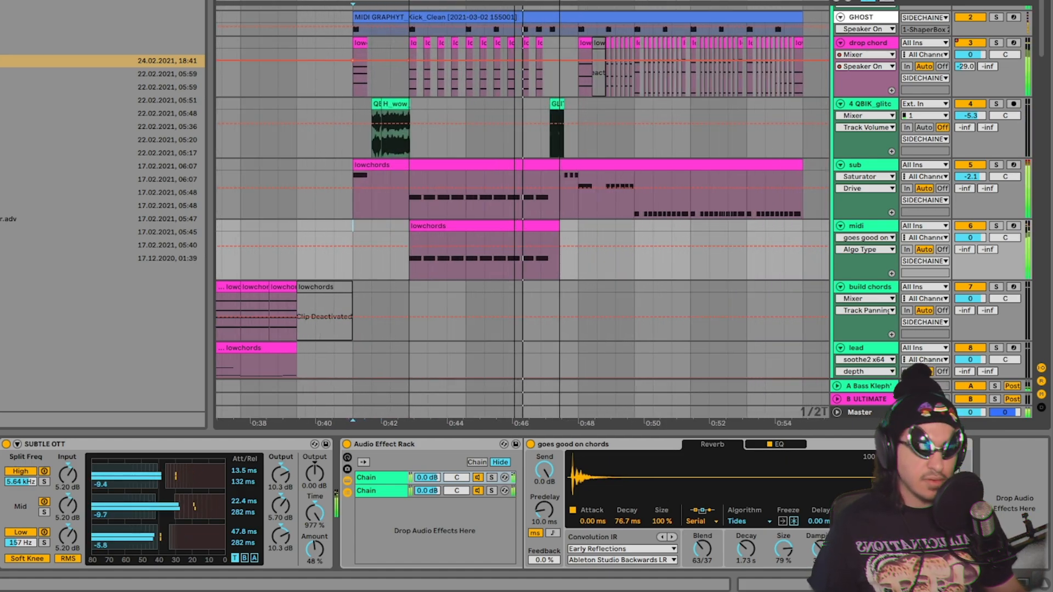
scroll(451, 226, "down", 2)
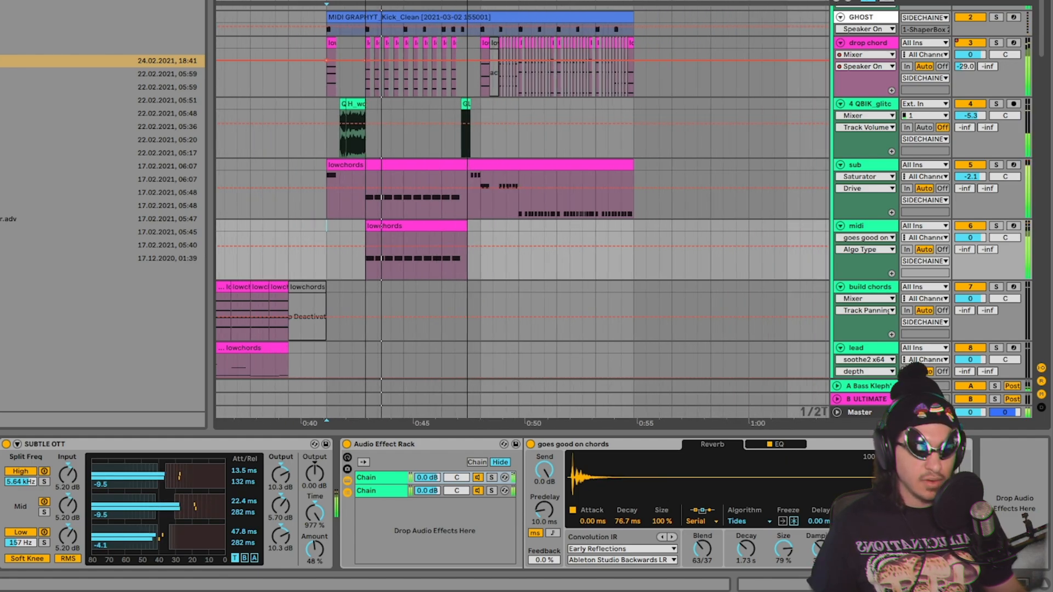
scroll(452, 226, "left", 3)
Step: Add EQ Eight after the reverb rack, boost a band by 7.07 dB at 861 Hz with a Q of 1.65, and bypass it
left_click(548, 226)
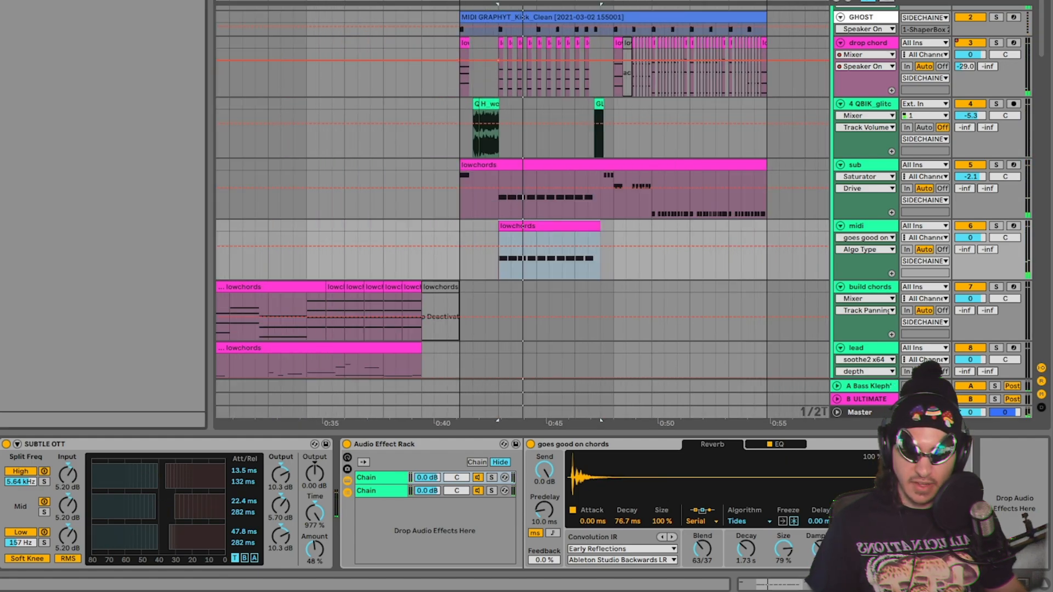
key("Return")
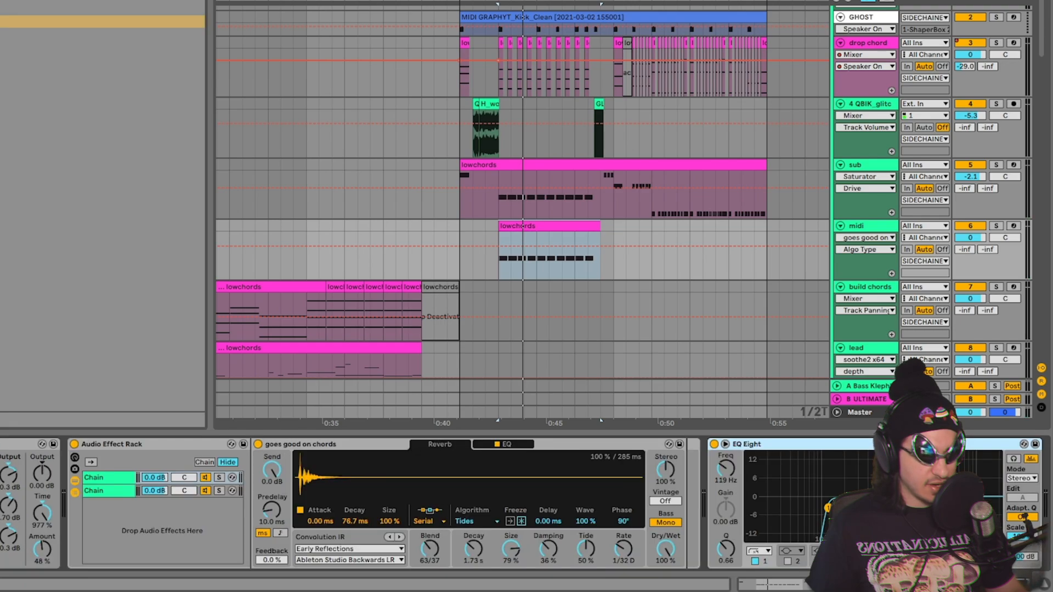
key("space")
left_click(881, 561)
left_click_drag(881, 497, 824, 477)
mouse_move(657, 549)
left_mouse_down()
mouse_move(656, 570)
mouse_move(657, 536)
left_mouse_up()
key("space")
key("ctrl+f")
Step: Group Spectral Resonator in an Audio Effect Rack and put a copy of it in a second parallel chain
scroll(510, 504, "left", 5)
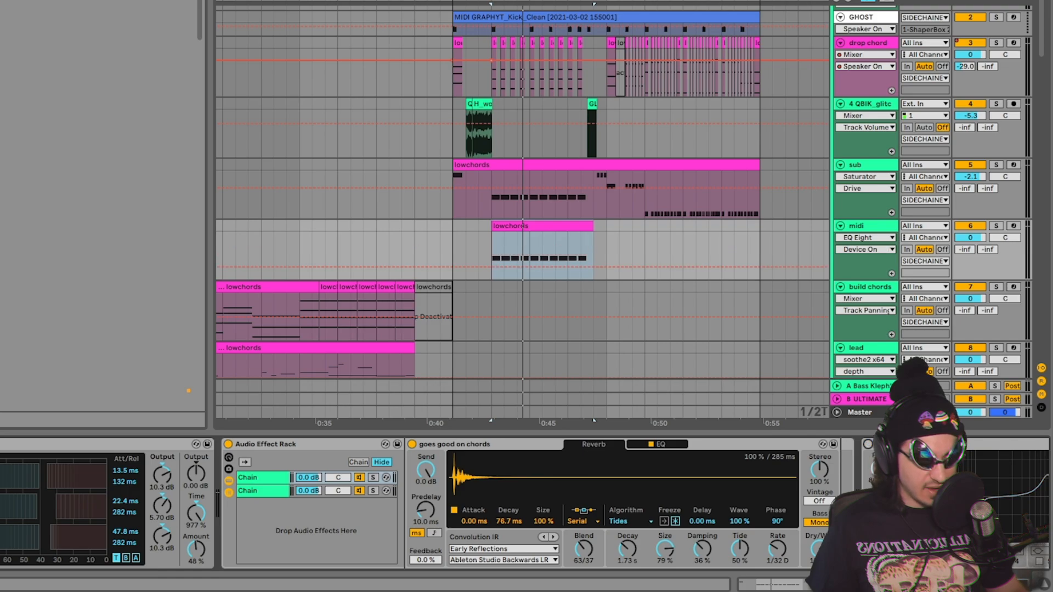
scroll(324, 441, "left", 5)
key("ctrl+g")
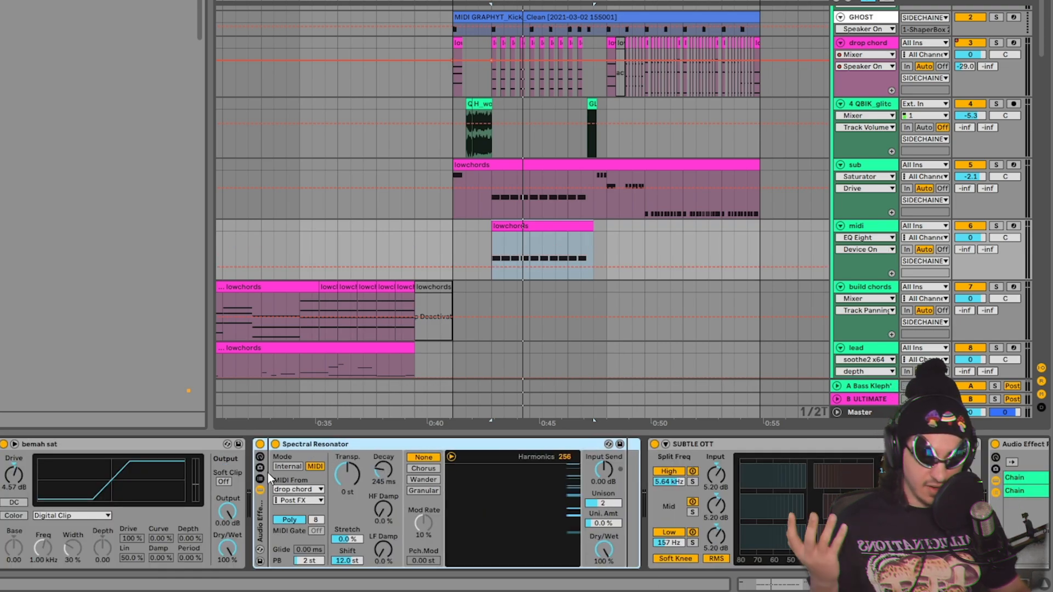
left_click(261, 481)
key("ctrl+d")
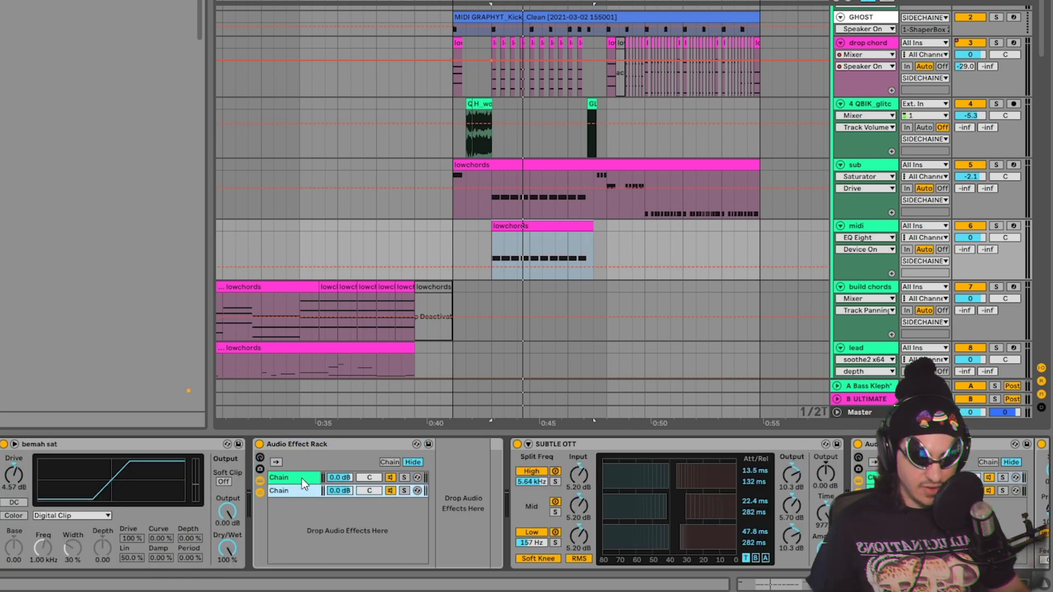
left_click(295, 490, "shift")
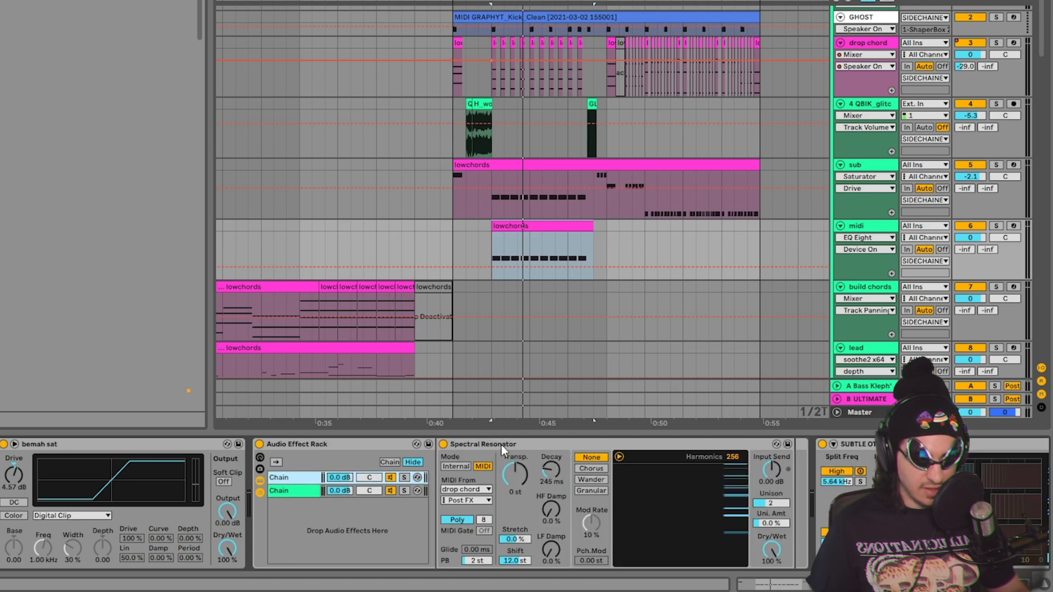
left_click(301, 490)
left_click(307, 480)
Step: Solo the midi track and set the second chain's Spectral Resonator to 0 st Shift and 12 st Transpose
left_click_drag(512, 468, 512, 497)
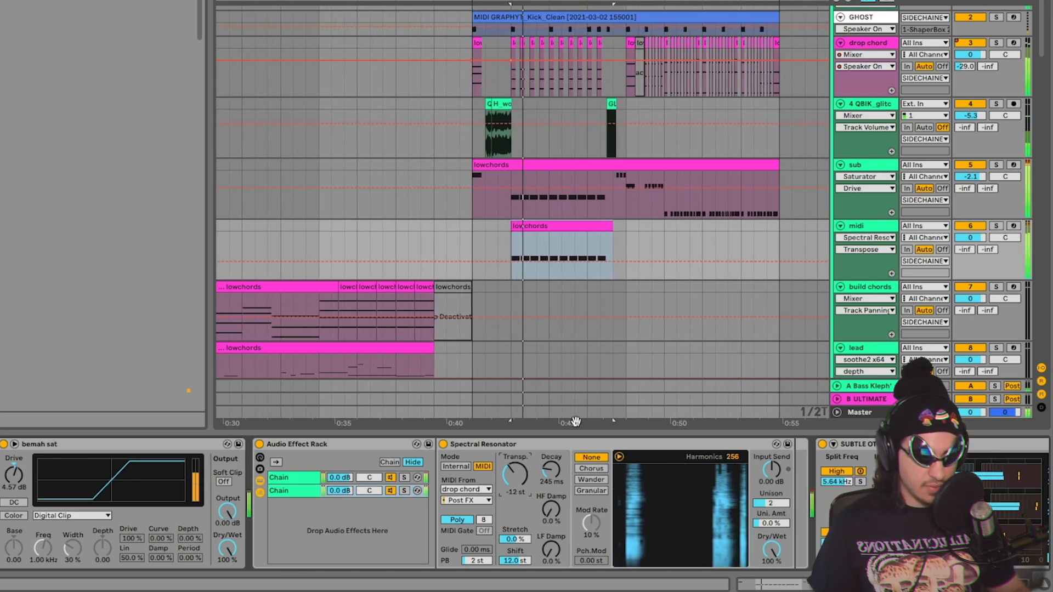
left_click(997, 226)
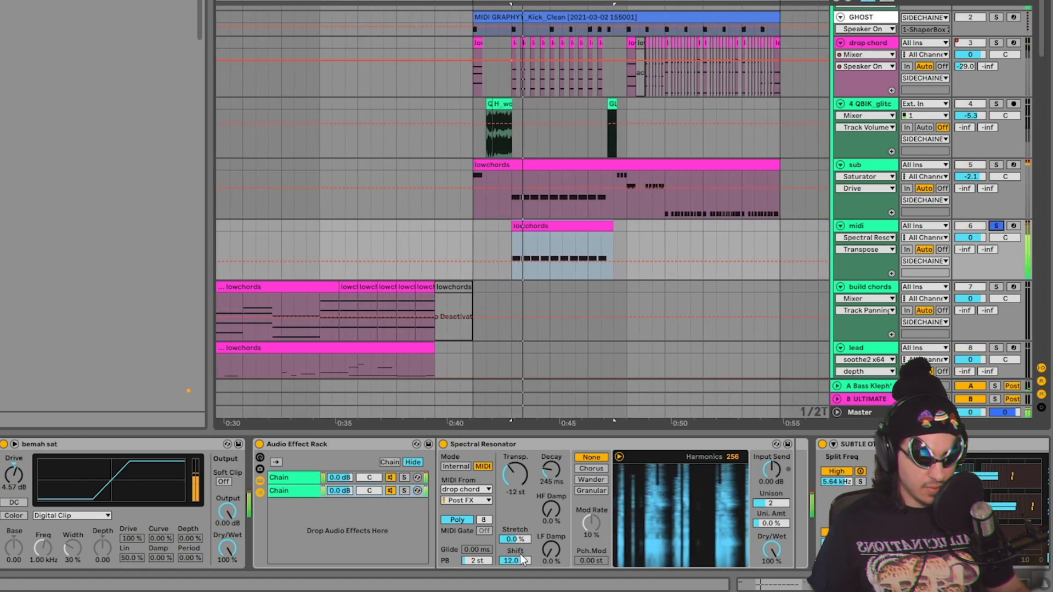
double_click(514, 561)
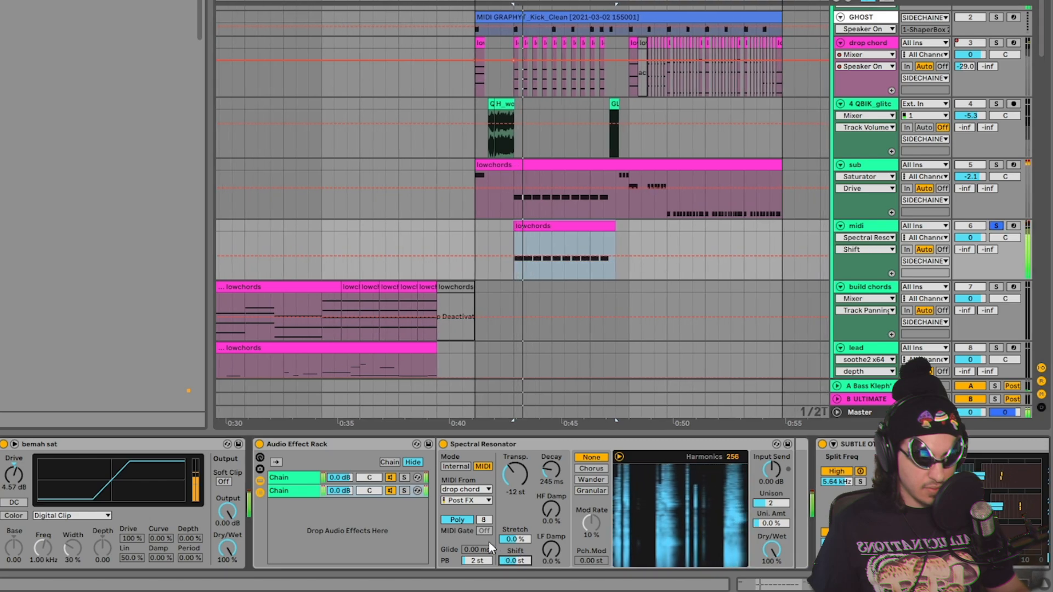
double_click(515, 474)
type("12")
key("Return")
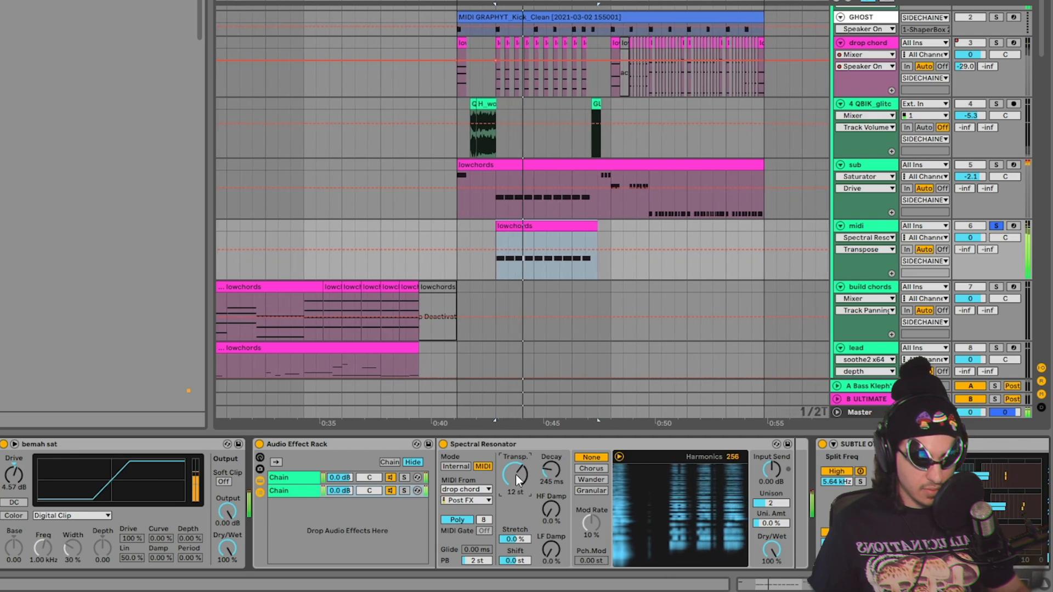
Step: Solo the second chain and set its resonator's Decay to 177 ms, HF Damp to 46% and LF Damp to 65%
left_click(404, 490)
left_click_drag(551, 470, 552, 495)
left_click_drag(551, 561, 552, 532)
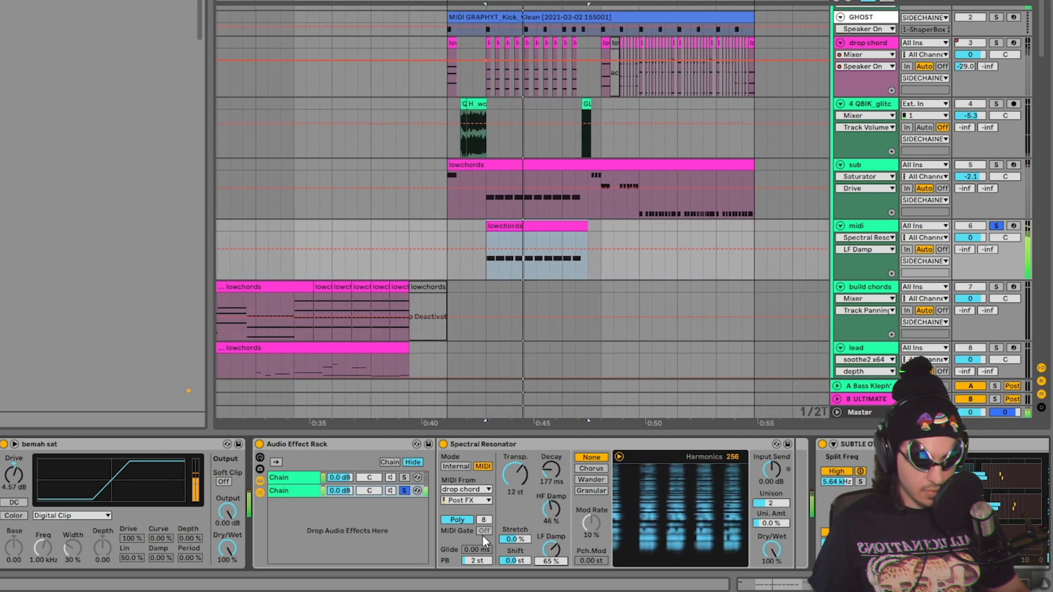
Step: Solo the first resonator chain alongside the second and collapse the rack's chain list and devices
left_click(404, 477)
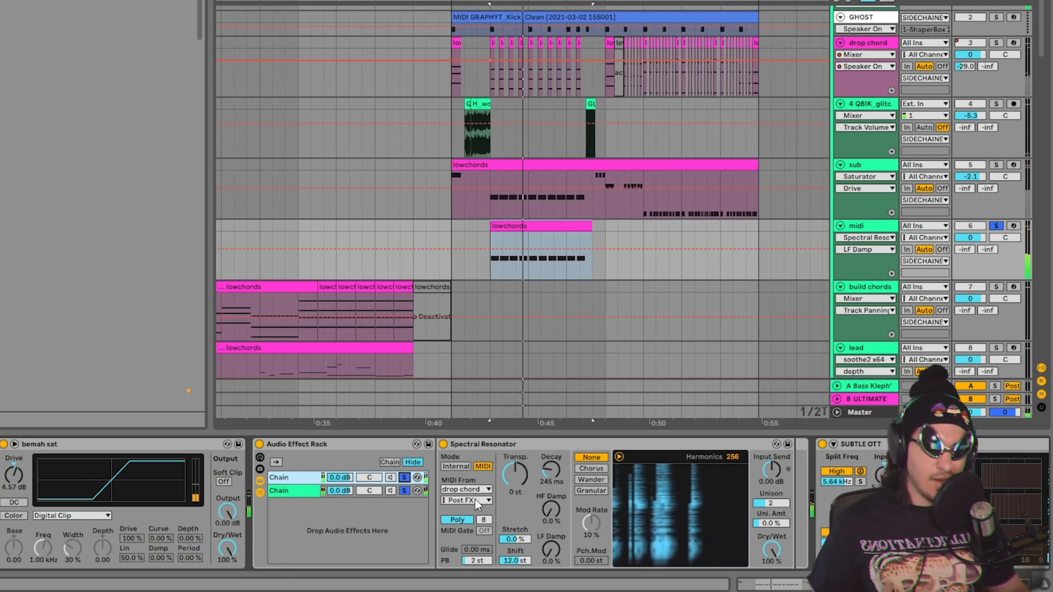
left_click(390, 481)
left_click(261, 494)
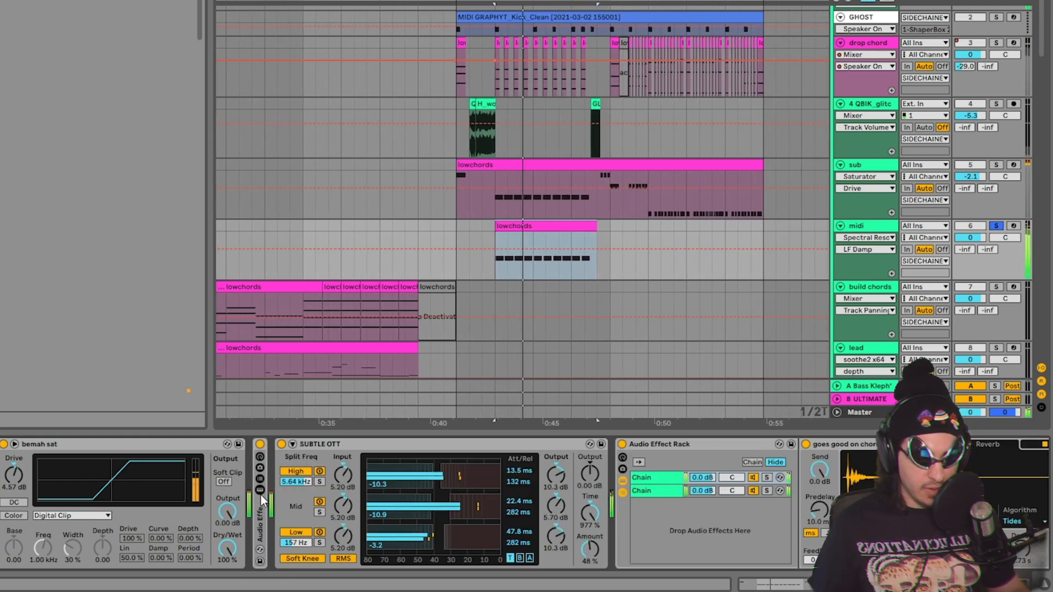
Step: Select the reverb chain in the reverb rack and set the reverb's Dry/Wet to 51% during playback
scroll(546, 541, "right", 5)
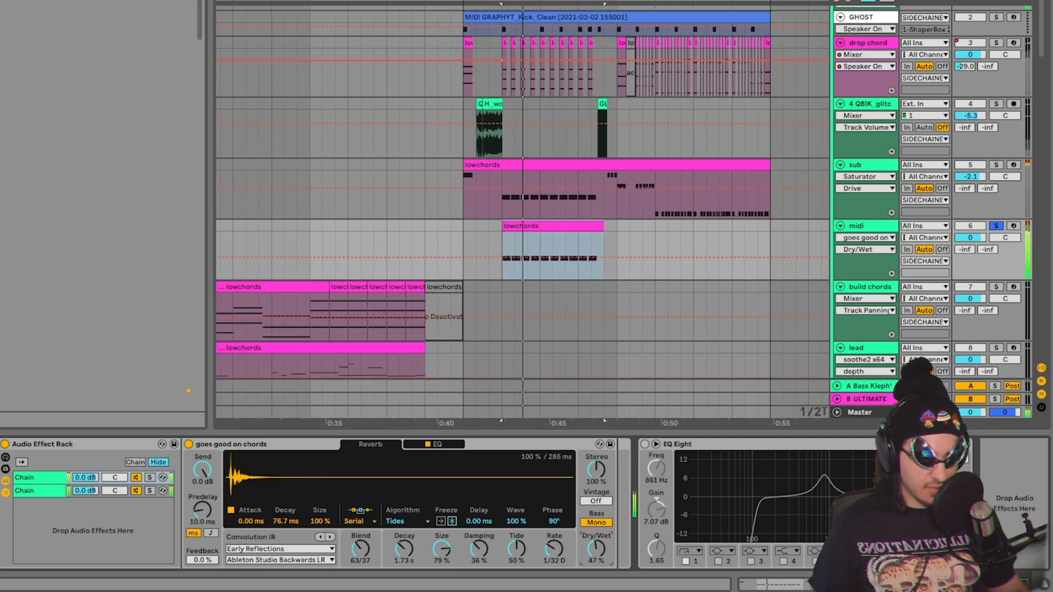
left_click(32, 492)
left_click(33, 479)
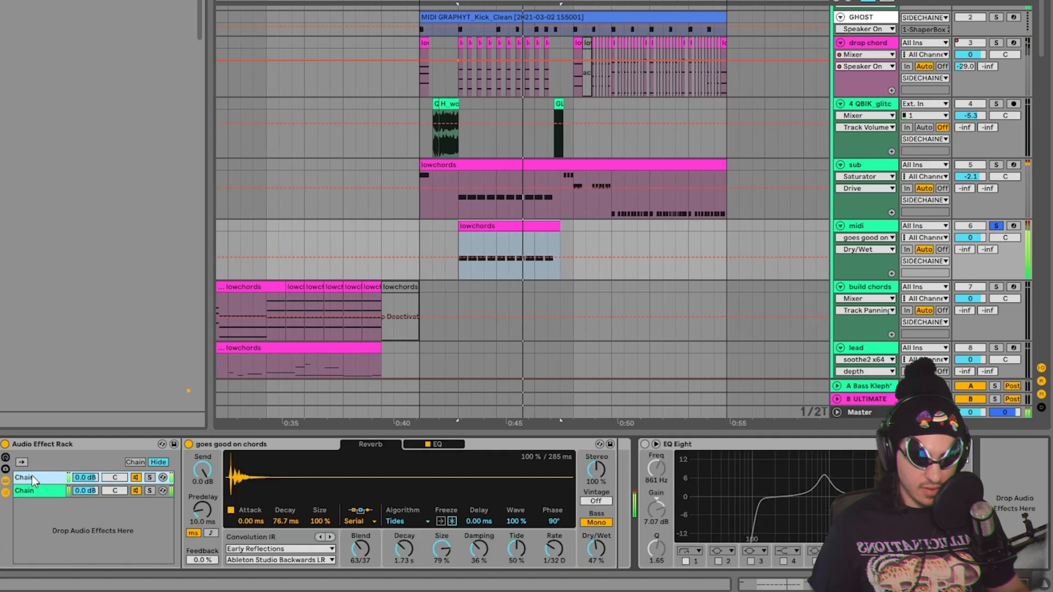
left_click(278, 450)
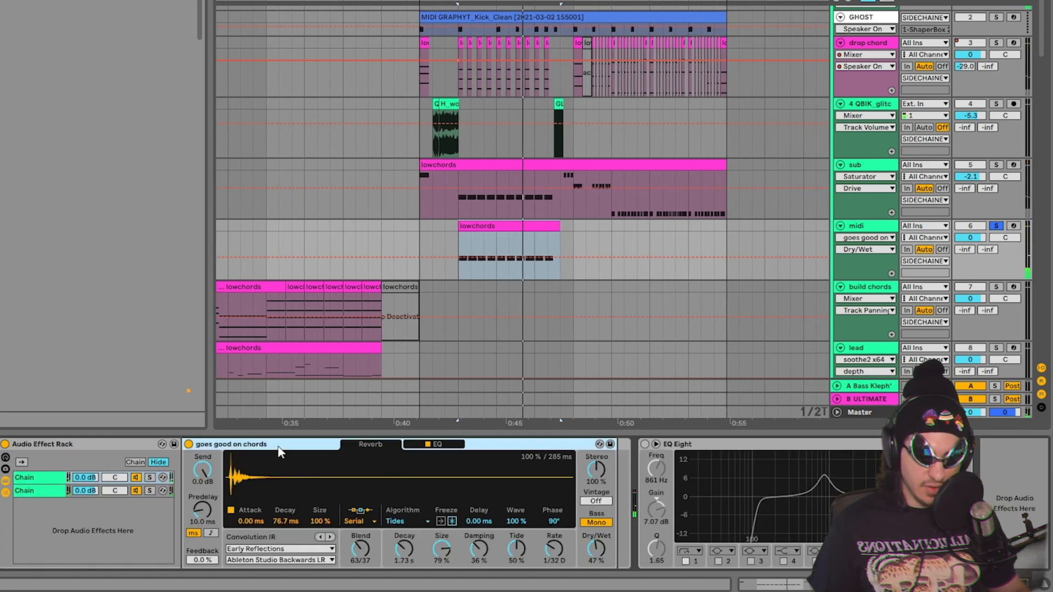
left_click_drag(593, 547, 593, 541)
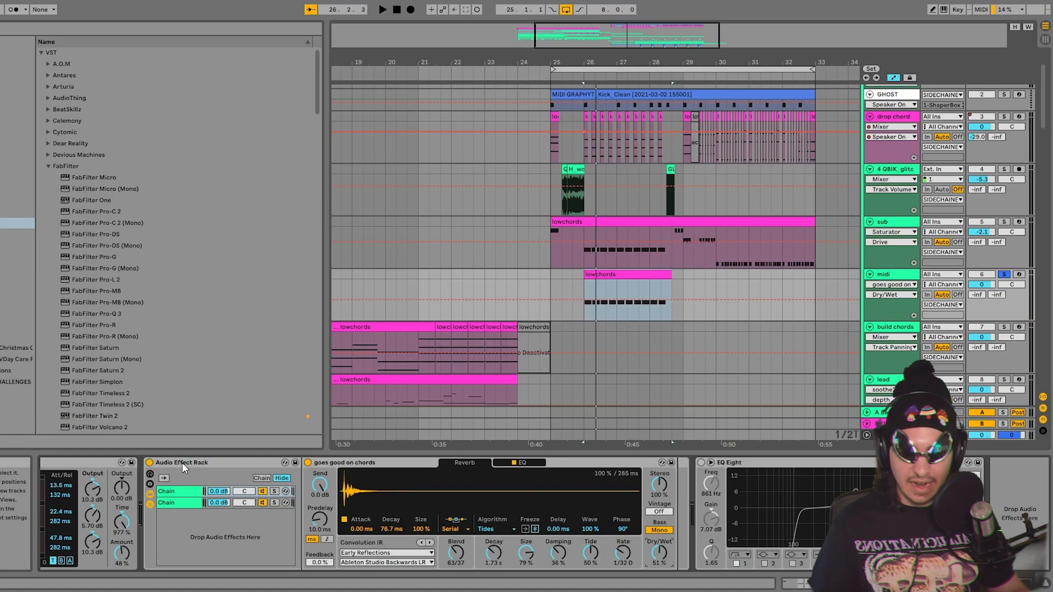
Step: Collapse the reverb rack, unsolo the midi track and play the drop from bar 25 with all tracks
left_click(152, 512)
left_click(582, 281)
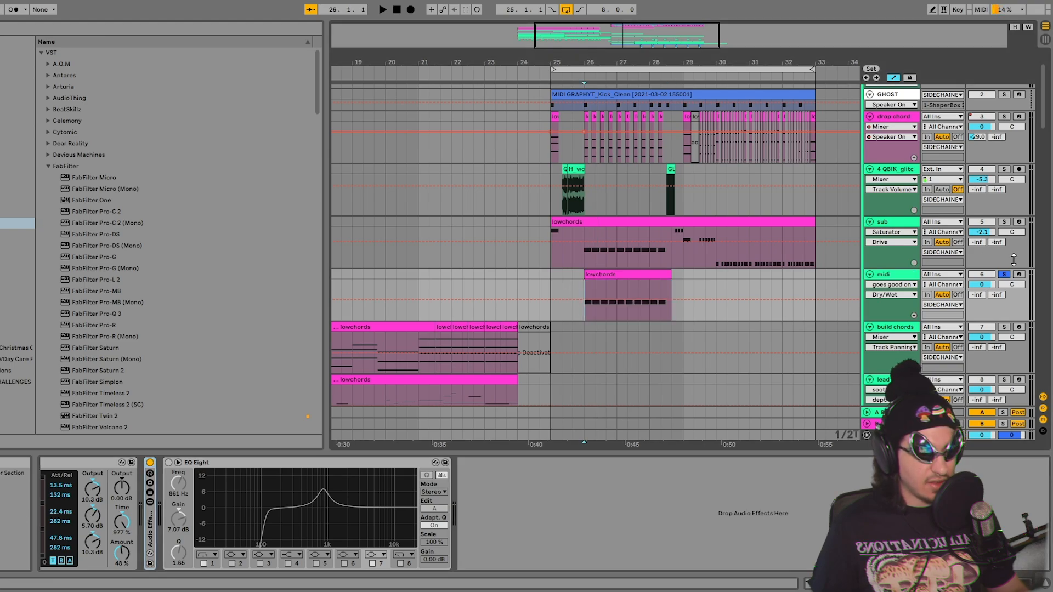
key("space")
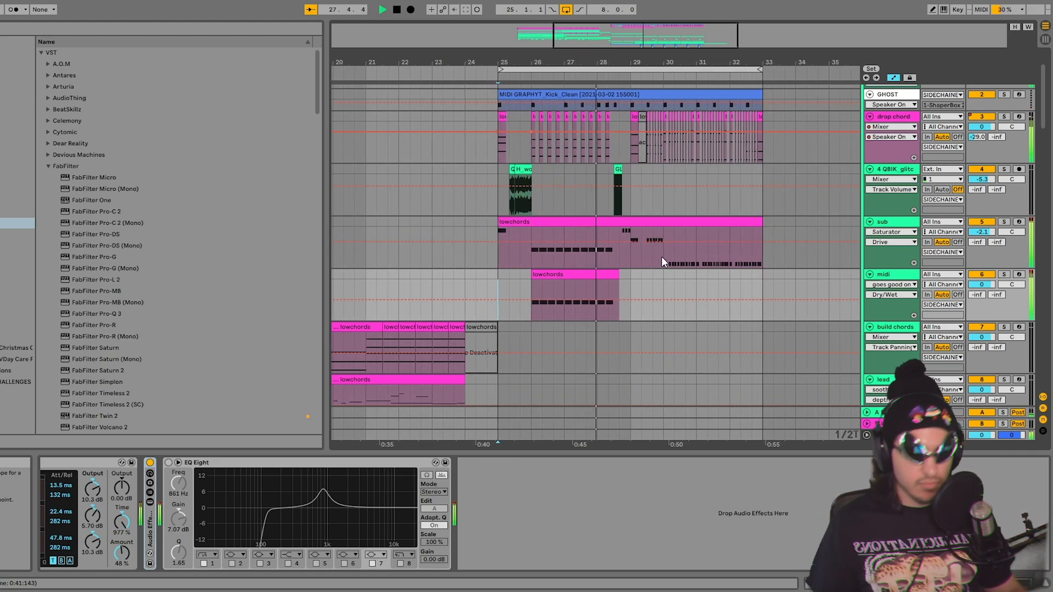
key("space")
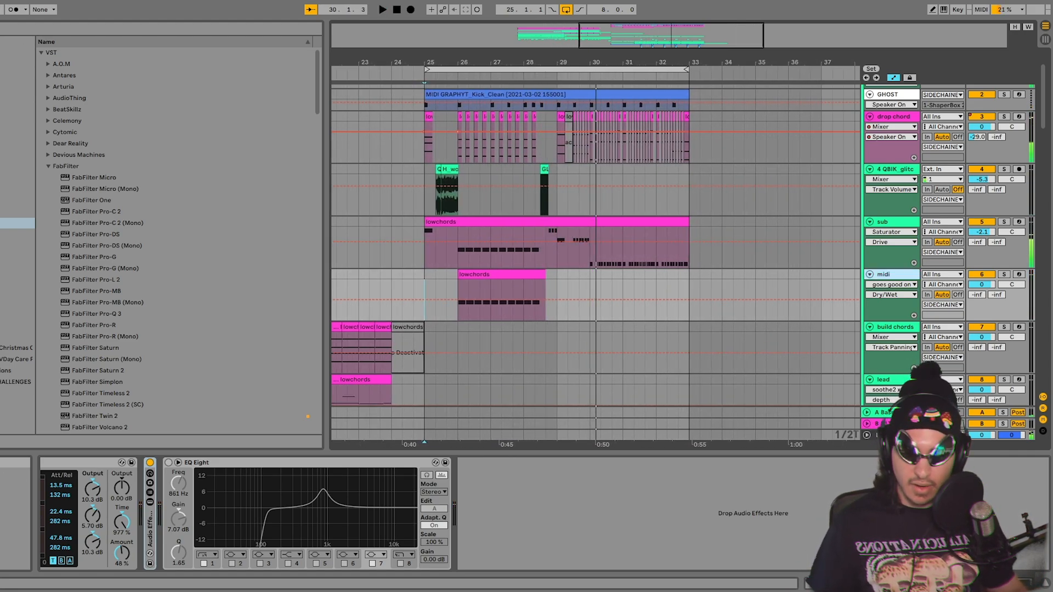
Step: Load the Erosion preset Hiss after EQ Eight and set it to Noise mode, 6.23 kHz Freq and 11.0 Amount during playback
type("s")
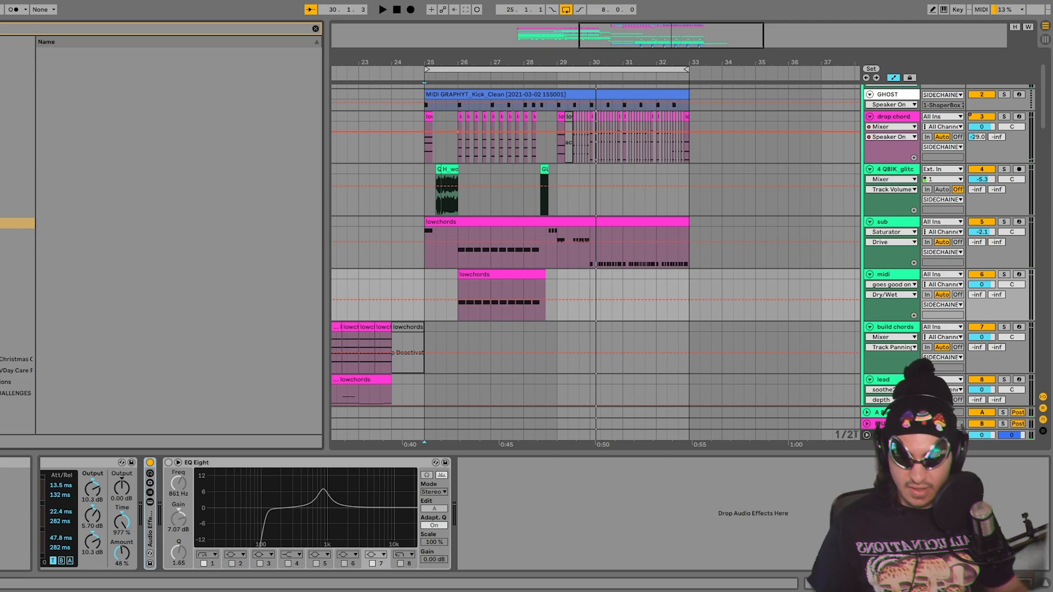
left_click(16, 177)
left_click(17, 189)
left_click_drag(77, 75, 510, 508)
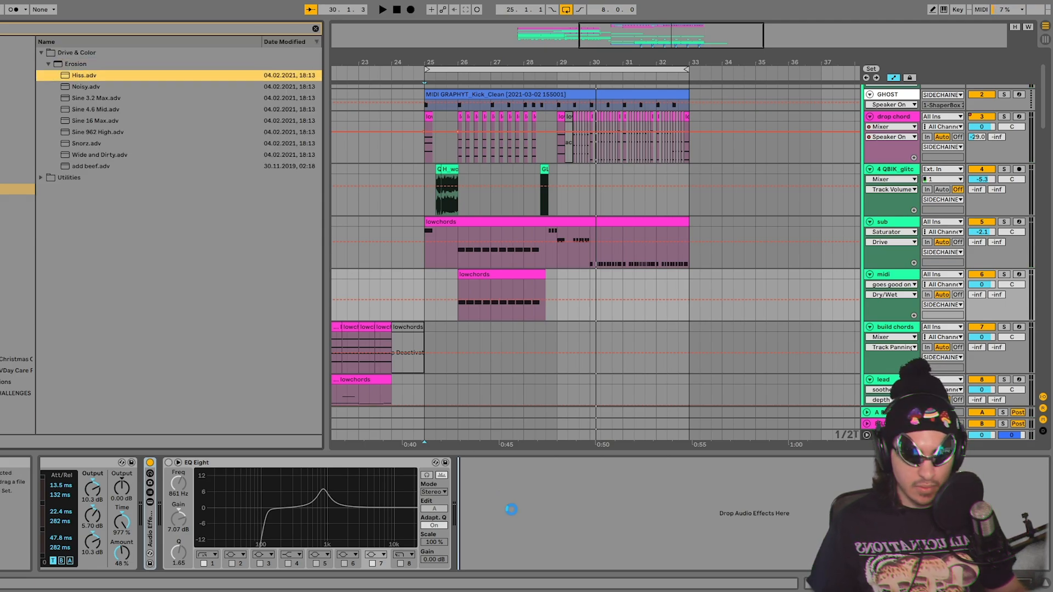
key("space")
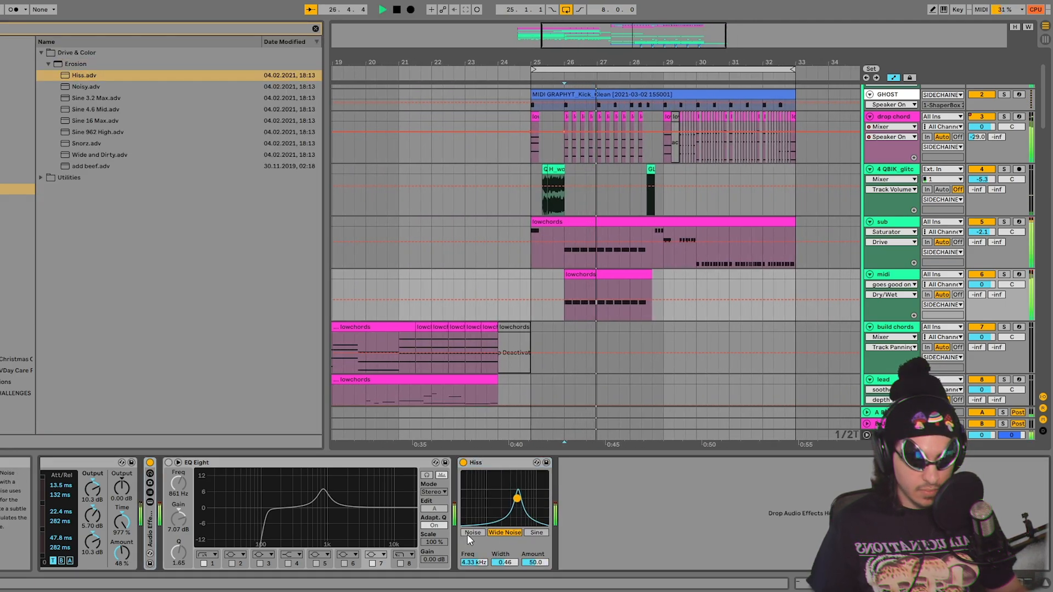
left_click(471, 533)
left_click_drag(504, 509, 525, 502)
Step: Open Vital's effects on the midi track and adjust the resonance of the EQ's band during playback
scroll(74, 460, "left", 5)
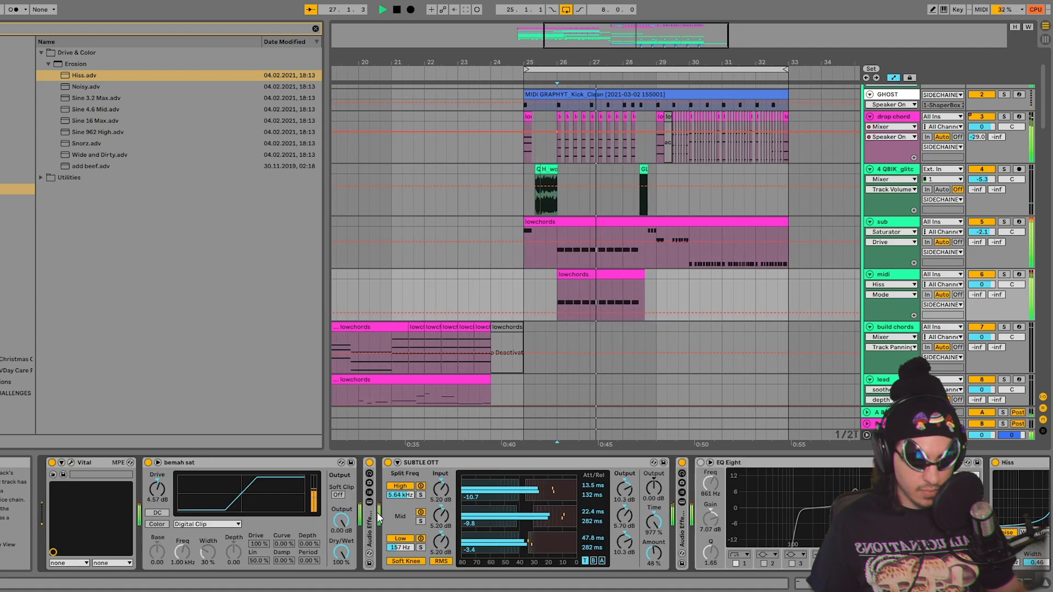
left_click(73, 462)
left_click(136, 73)
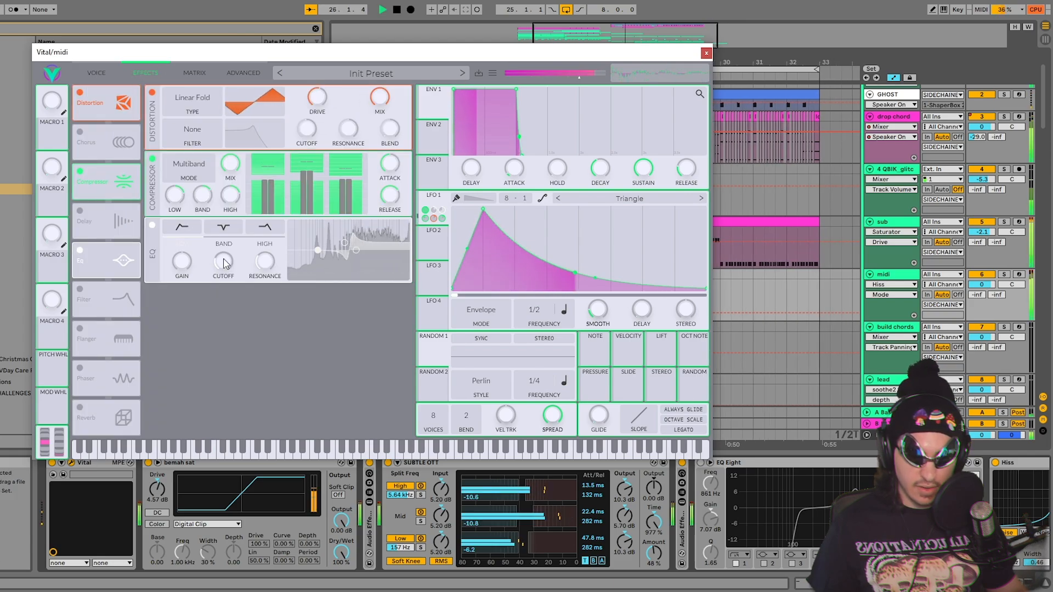
left_click(265, 261)
left_click(265, 243)
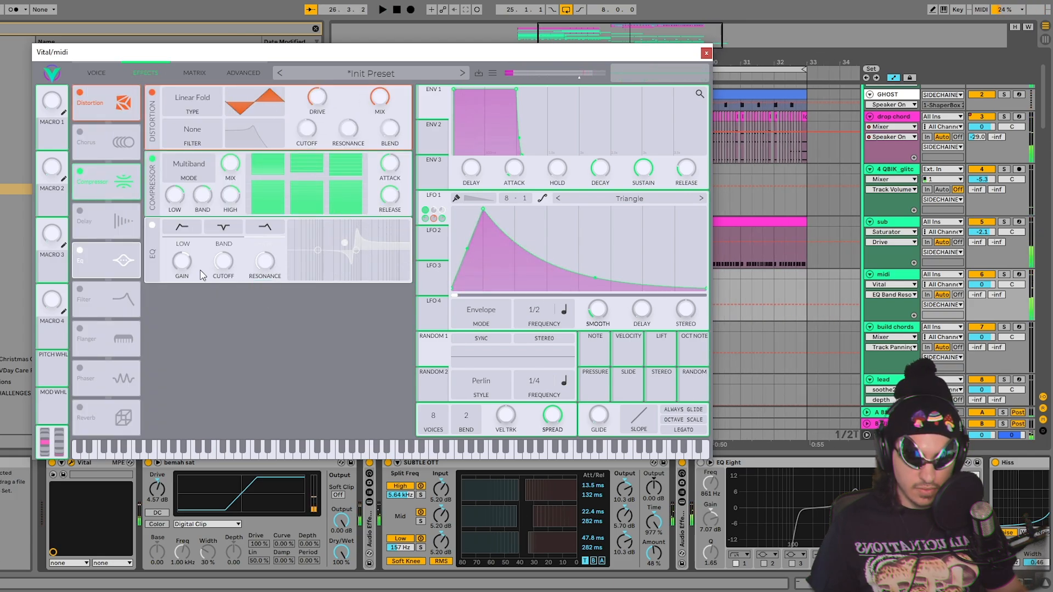
key("space")
left_click_drag(264, 270, 264, 294)
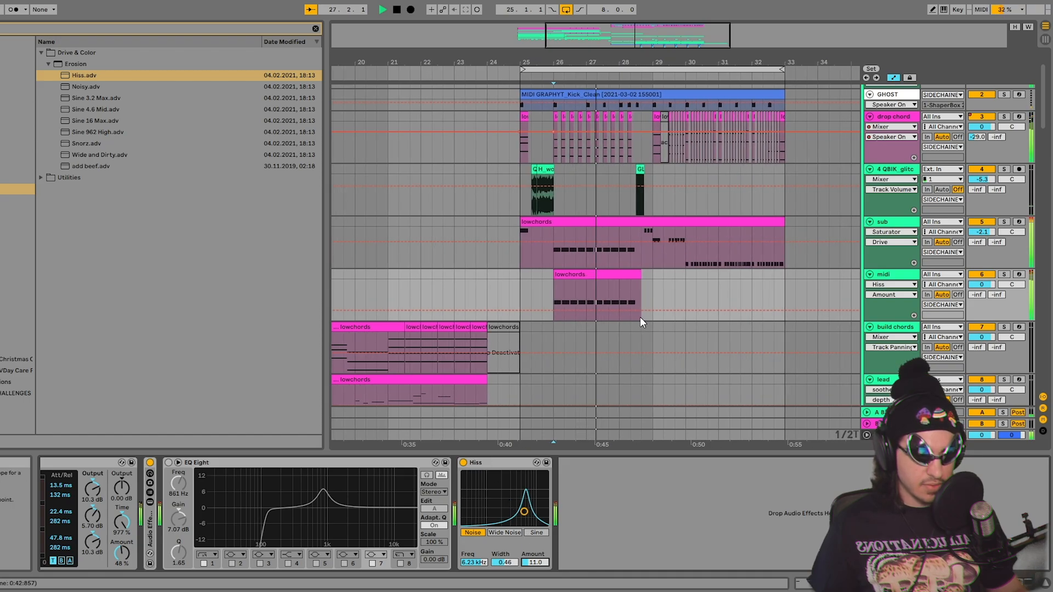
Step: Delete the Hiss device from the midi track and play the drop from bar 25
left_click(501, 465)
key("Delete")
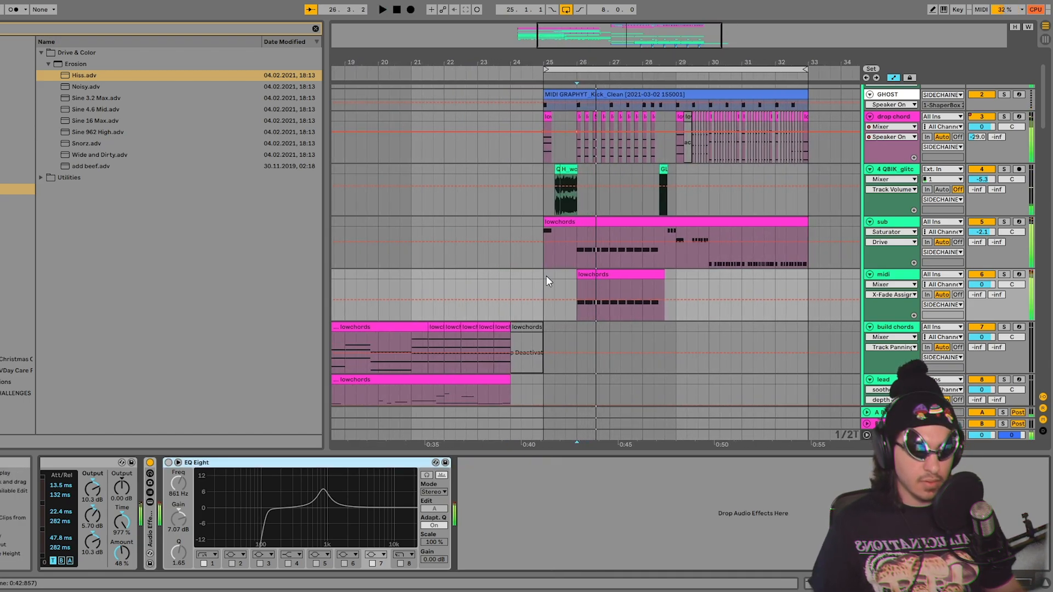
left_click(547, 275)
left_click_drag(604, 64, 525, 65)
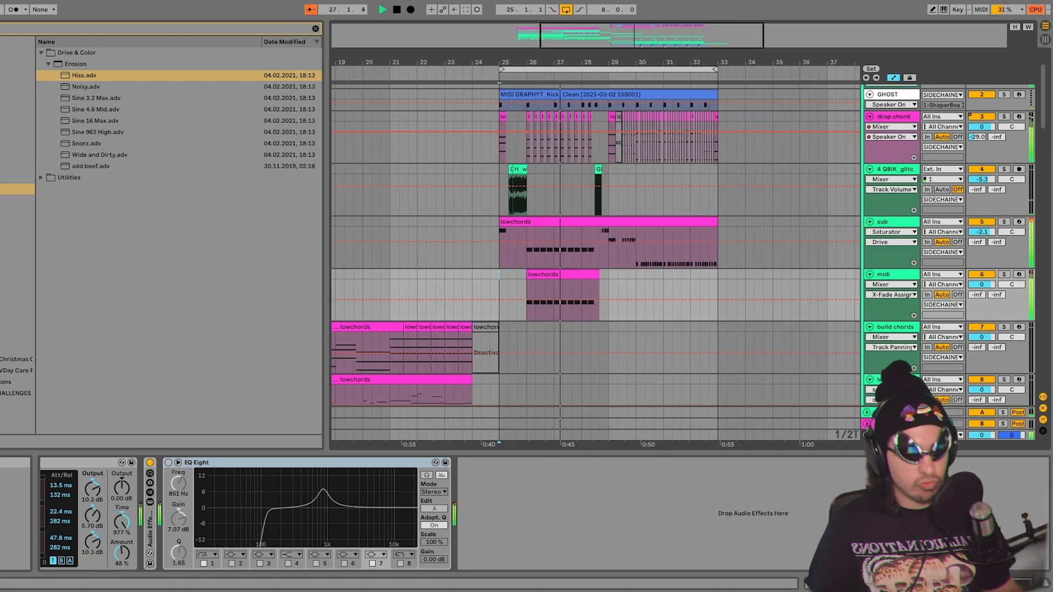
Step: Expand the effect racks, set the reverb's algorithm to Dark Hall and solo the midi track
left_click(307, 463)
scroll(308, 463, "left", 8)
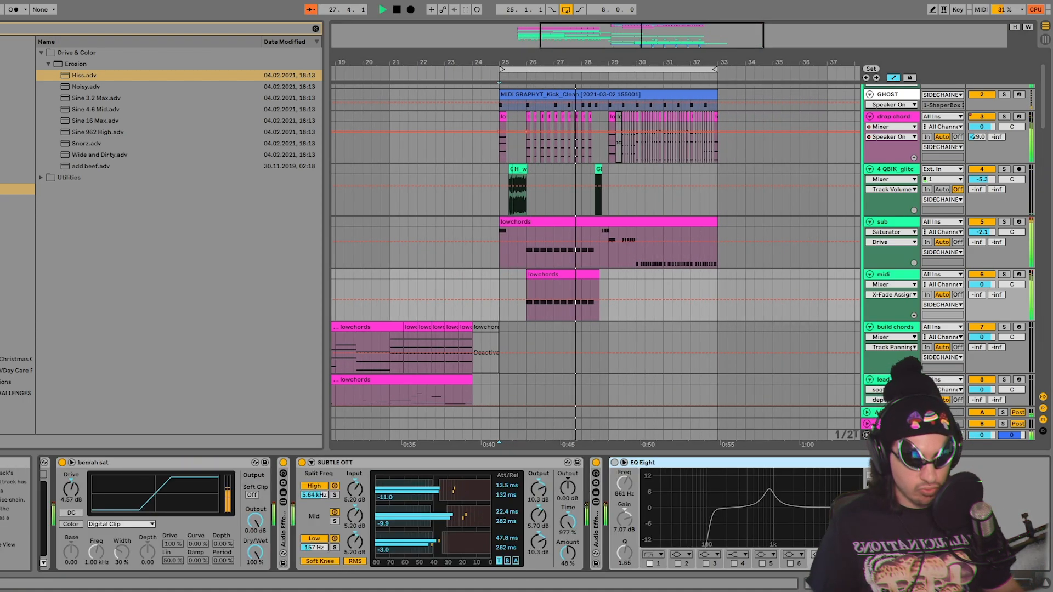
double_click(293, 495)
left_click(283, 495)
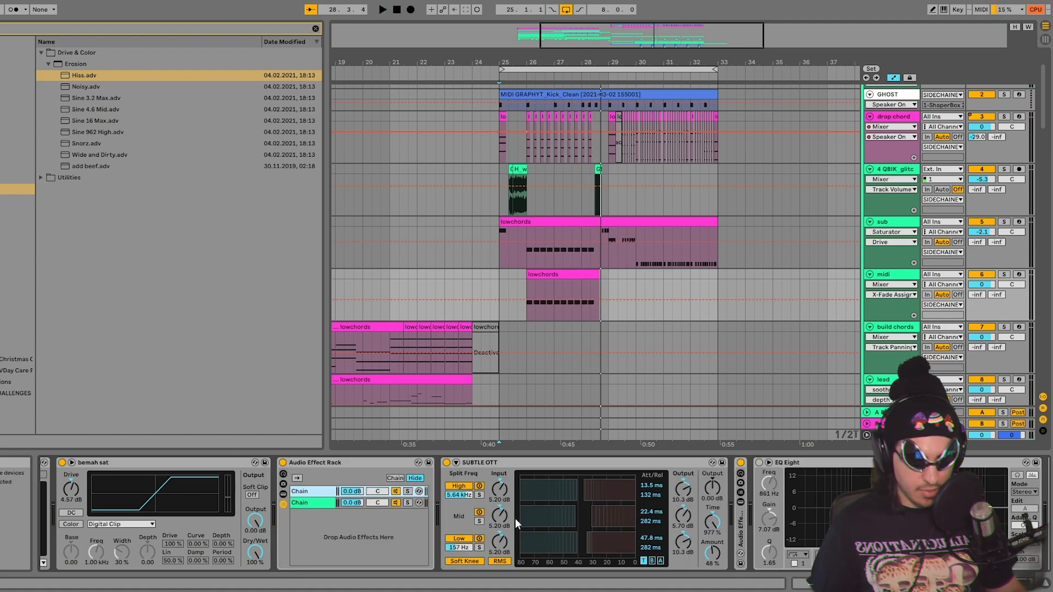
double_click(740, 515)
left_click(561, 530)
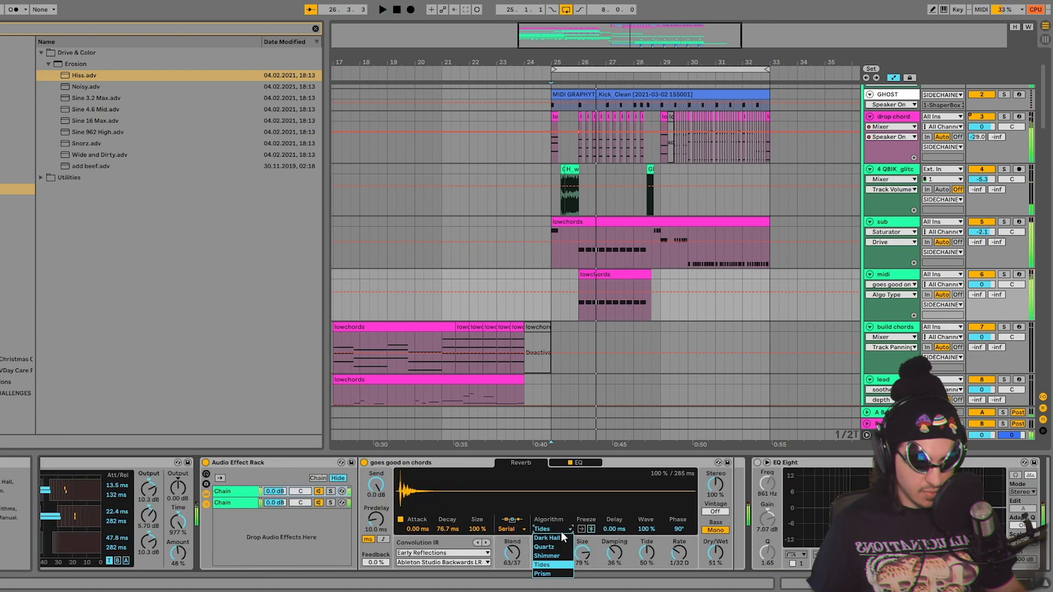
left_click(559, 538)
left_click_drag(581, 446, 621, 446)
left_click(611, 296)
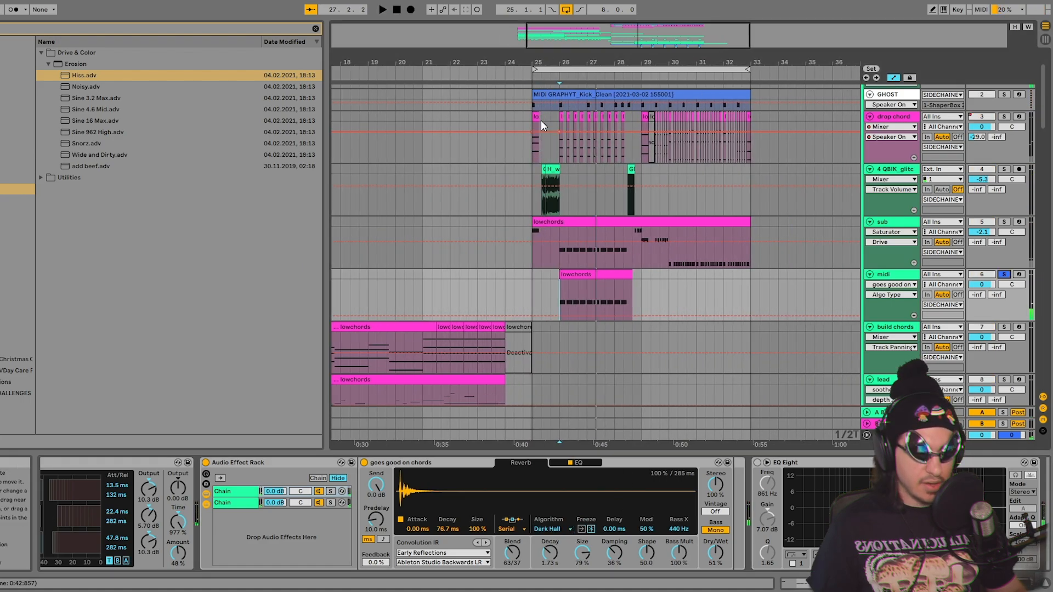
Step: Freeze the drop chord track
left_click(535, 117)
right_click(891, 118)
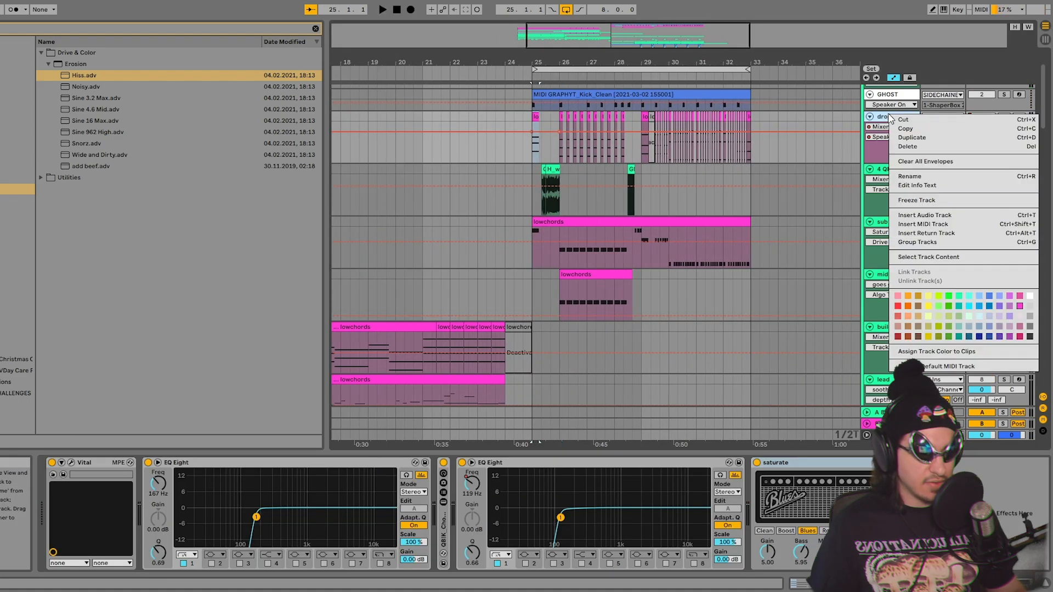
left_click(920, 202)
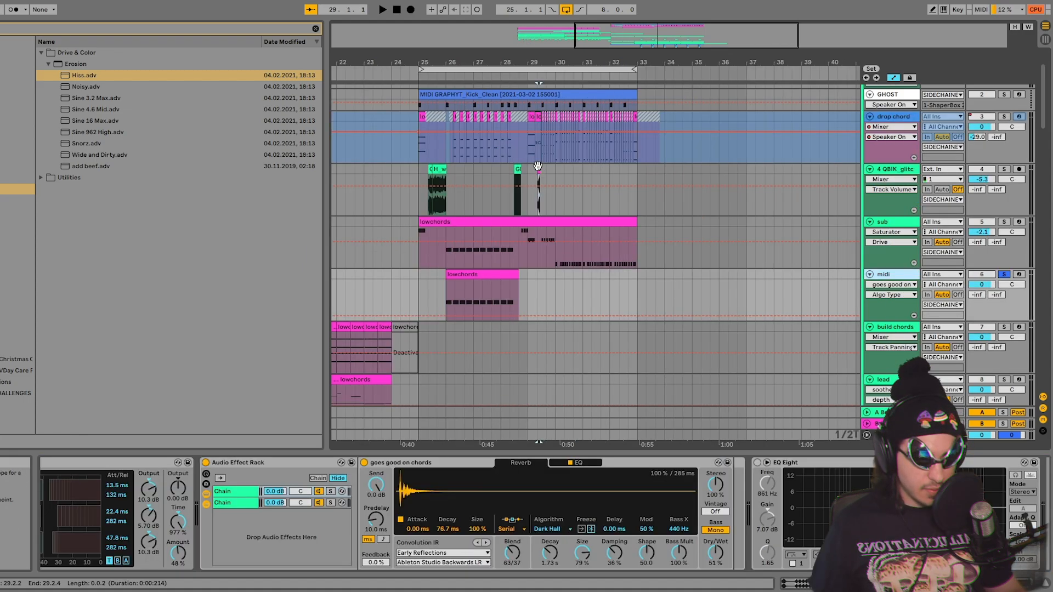
Step: Load a frozen drop chord slice as the reverb's convolution impulse response and set the reverb's Dry/Wet to 100%
left_click_drag(538, 168, 519, 295)
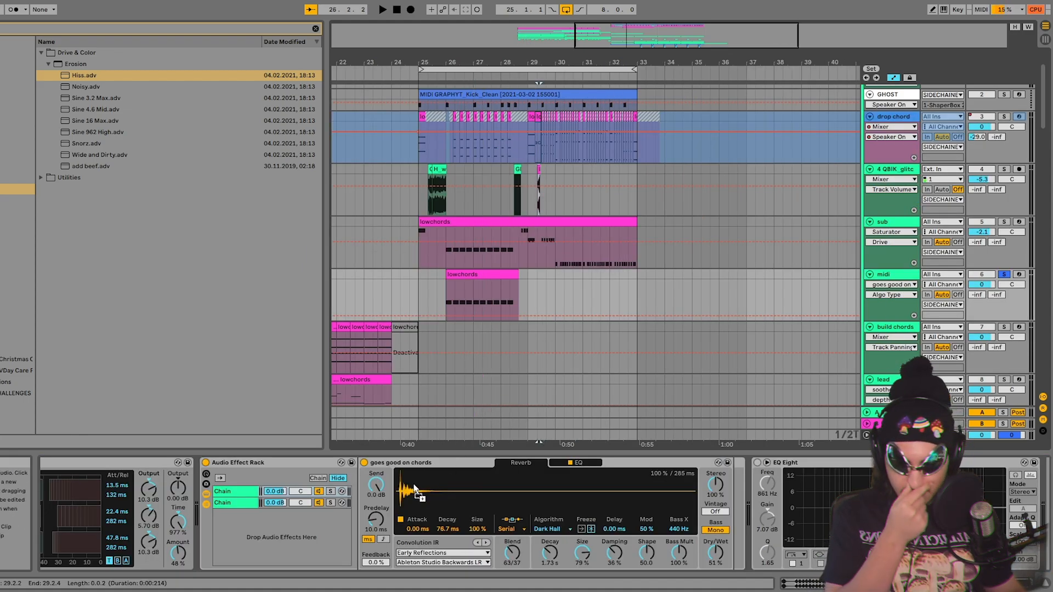
left_click(476, 249)
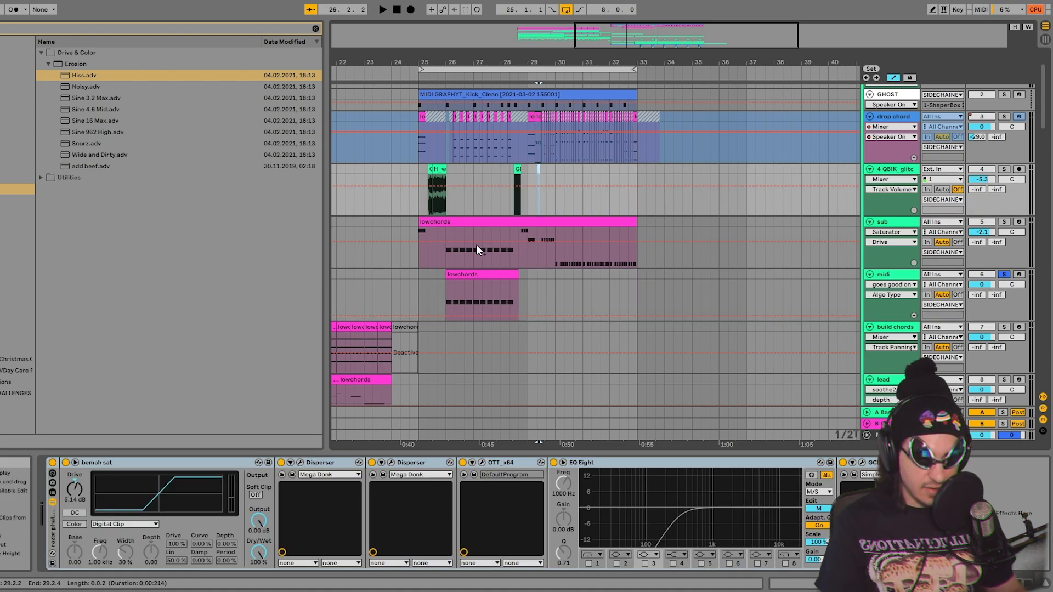
left_click(468, 269)
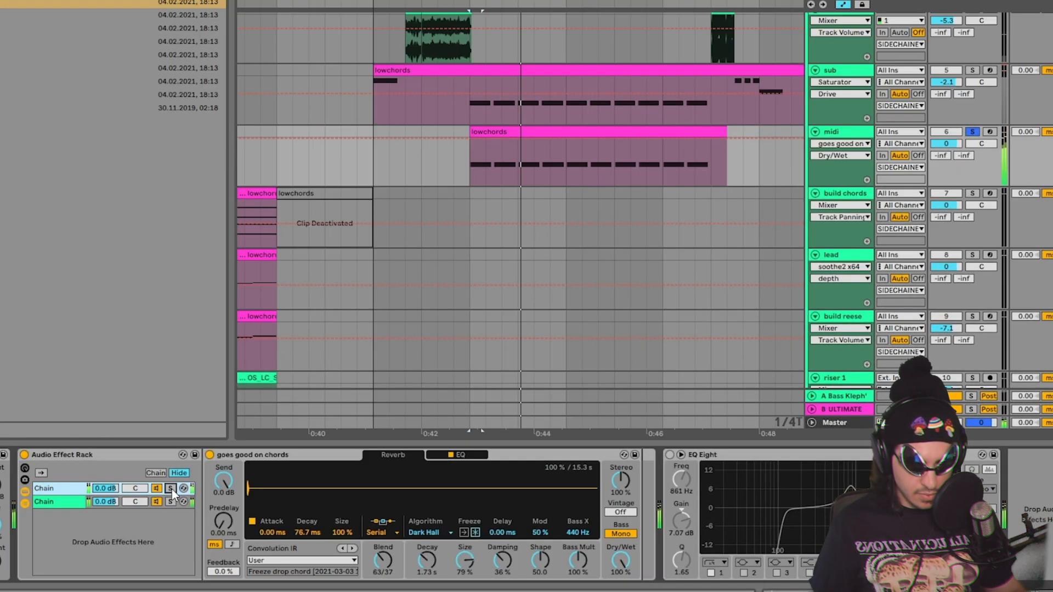
Step: Solo the reverb chain and set the reverb's Blend to 100/0 and the impulse response's Decay to 548 ms
left_click(171, 489)
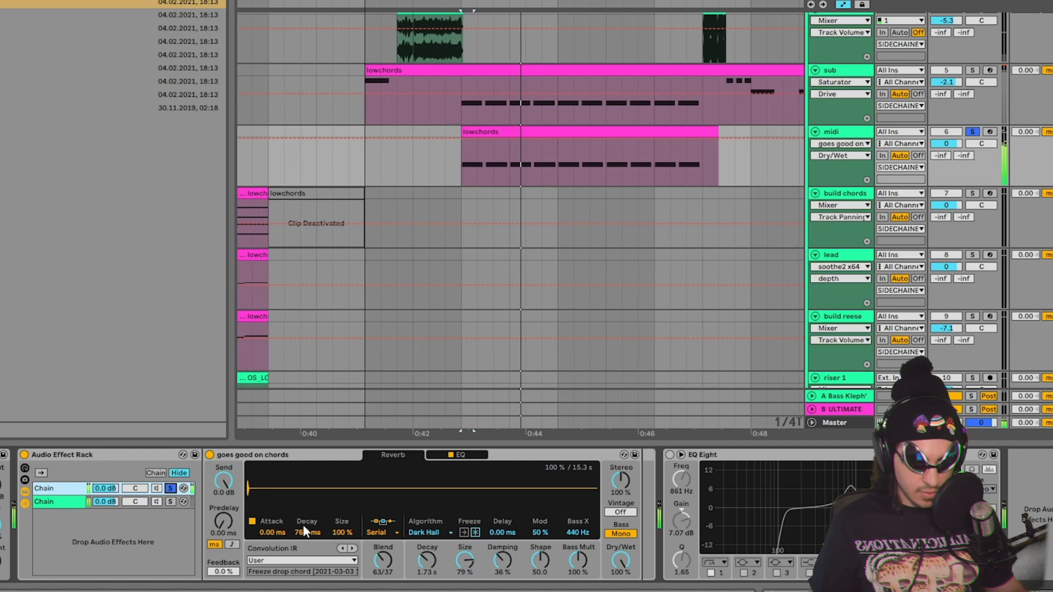
left_click_drag(383, 560, 383, 588)
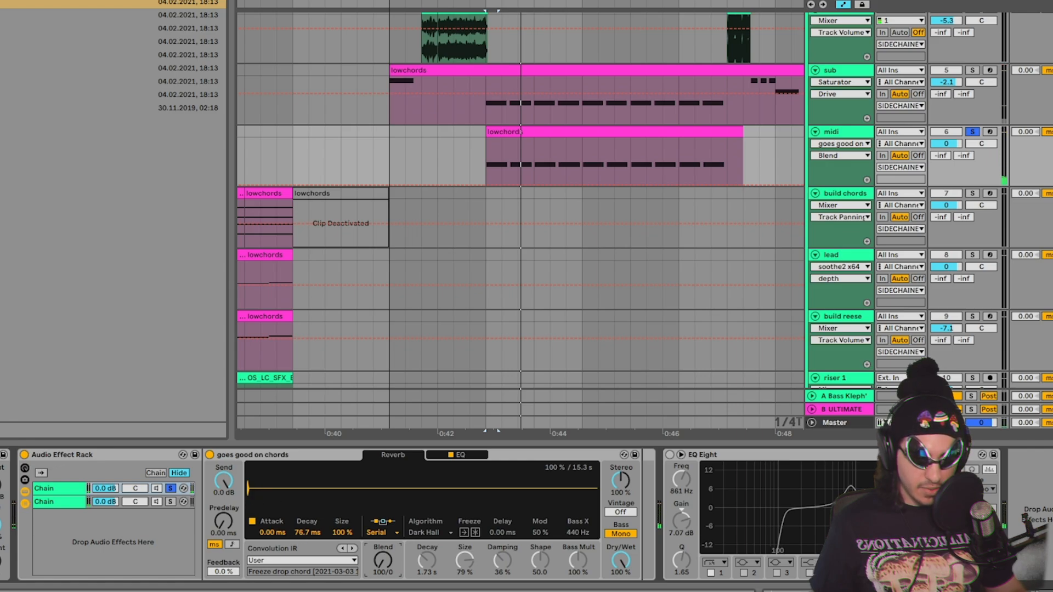
left_click_drag(303, 534, 303, 482)
mouse_move(303, 533)
left_mouse_down()
mouse_move(303, 566)
mouse_move(303, 548)
left_mouse_up()
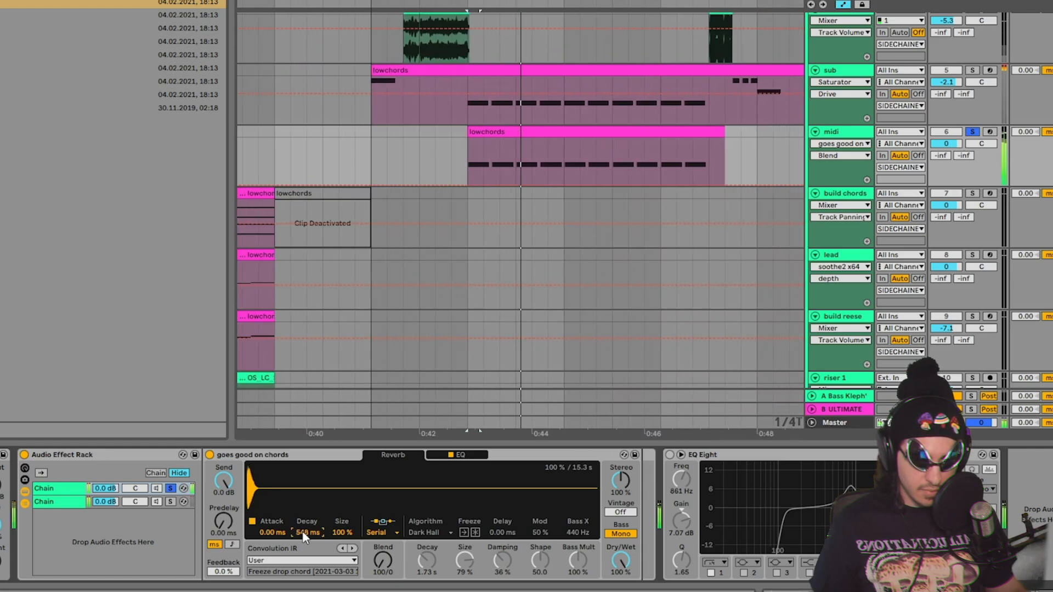
Step: Reset the impulse response's Size to 100% during playback and set the reverb's Blend to 60/40
scroll(293, 415, "up", 2)
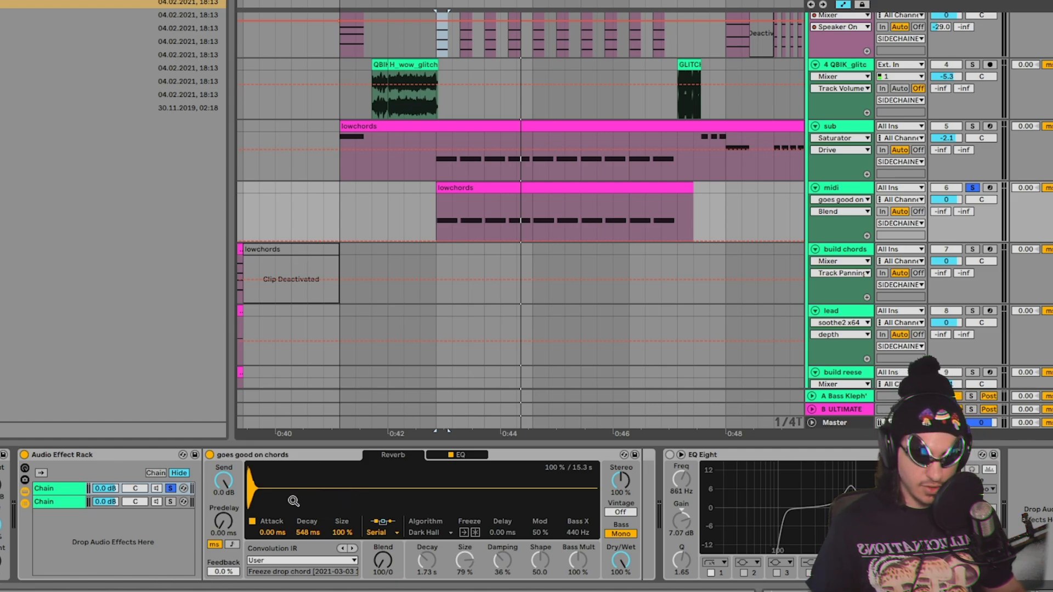
key("space")
left_click(341, 534)
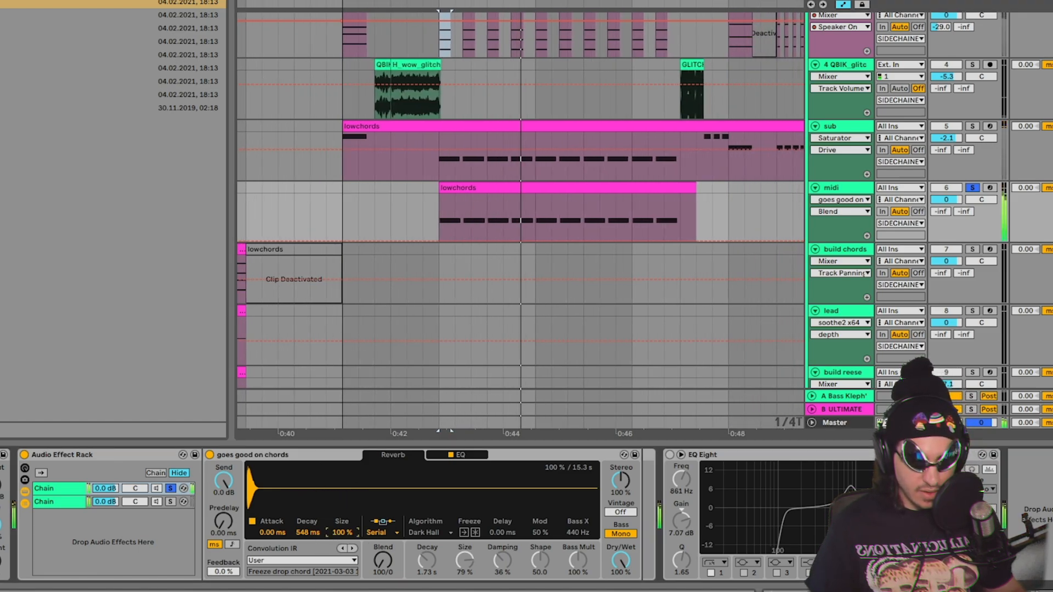
key("space")
key("space")
double_click(340, 534)
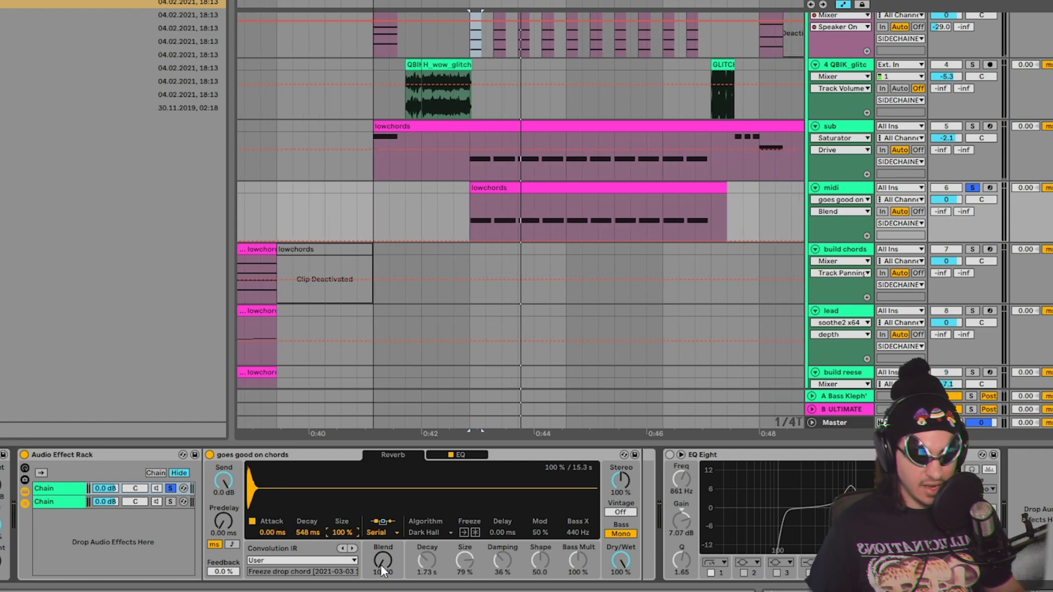
left_click_drag(381, 565, 381, 586)
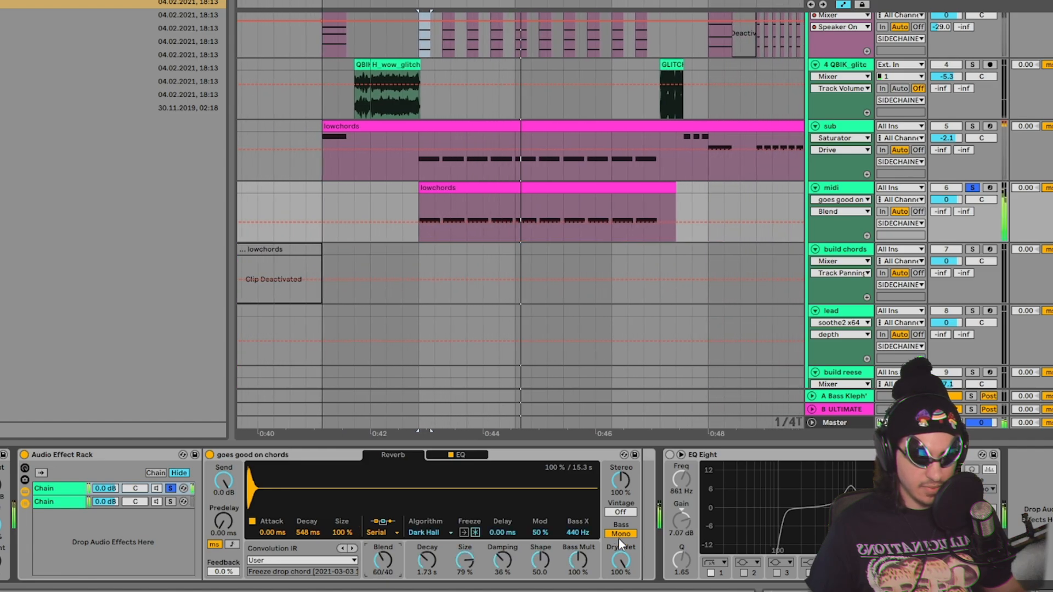
Step: Set the reverb's Stereo to 133%, compare against the dry chain and clear both chains' solos
left_click(170, 501)
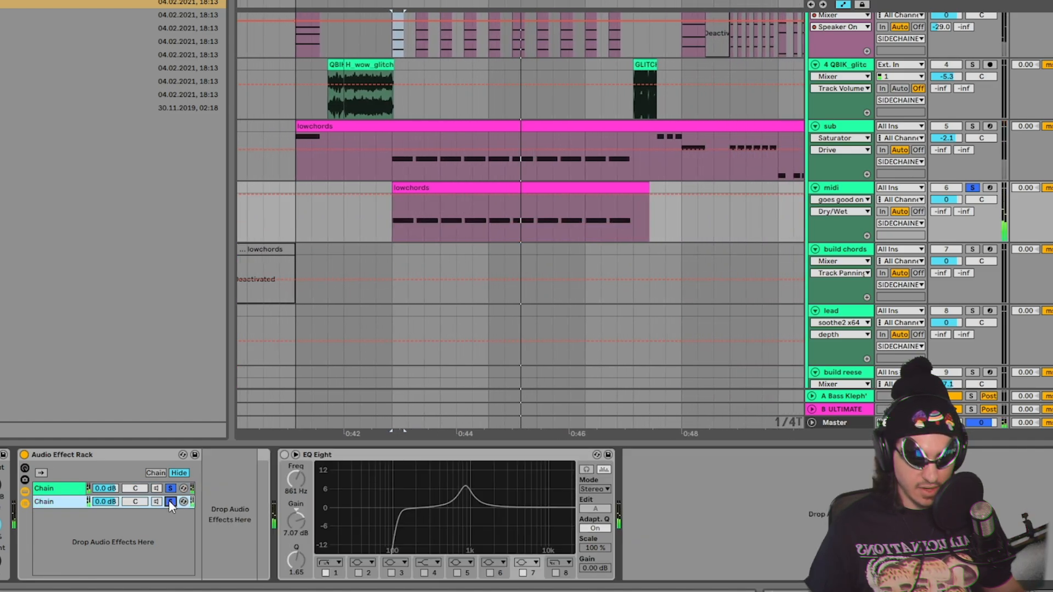
key("space")
key("space")
left_click(169, 502)
left_click(172, 489)
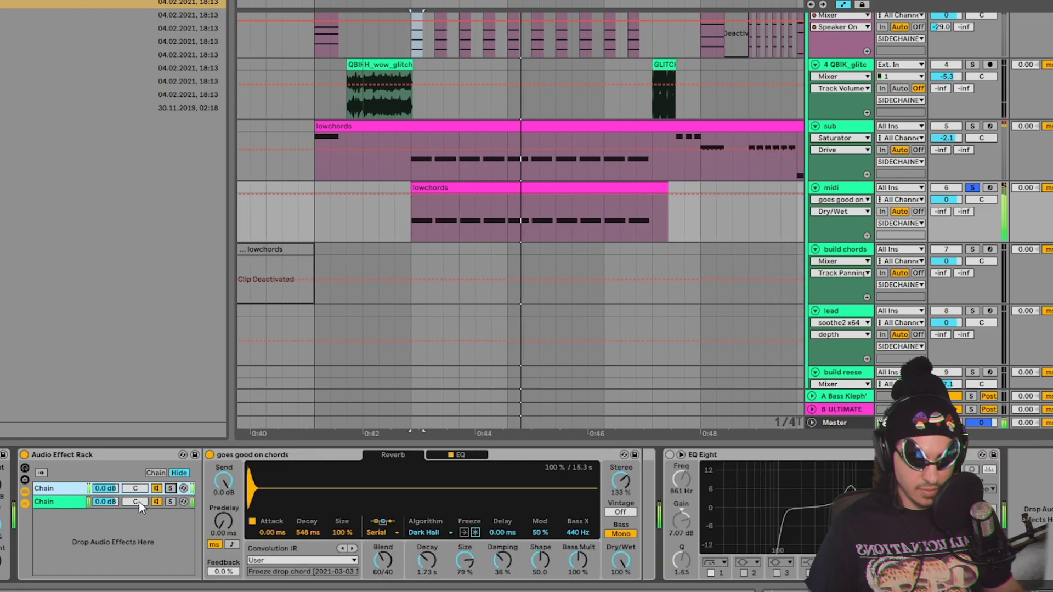
Step: Set the impulse response's Size to 51%, unsolo the midi track and play the drop
left_click_drag(338, 532, 338, 558)
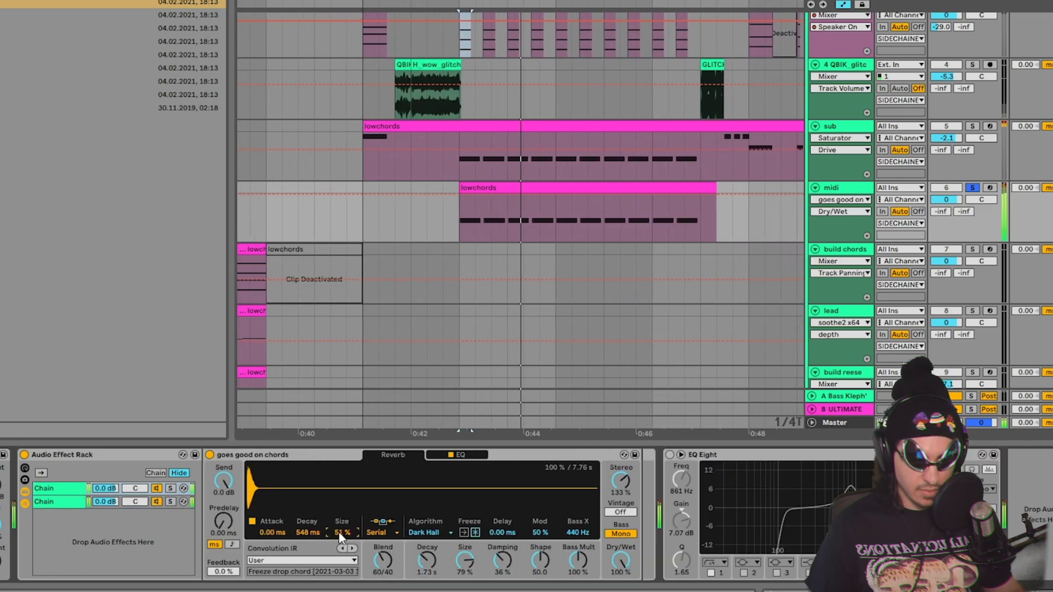
left_click(972, 188)
left_click(298, 217)
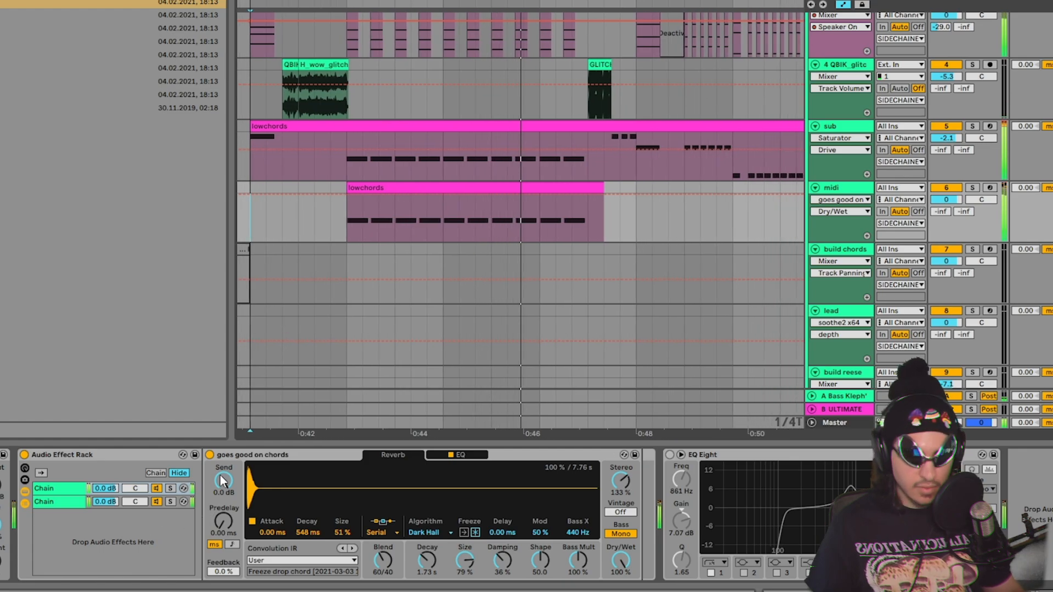
Step: Set the "goes good on chords" reverb's routing to Parallel and its convolution size to 22%
left_click(381, 532)
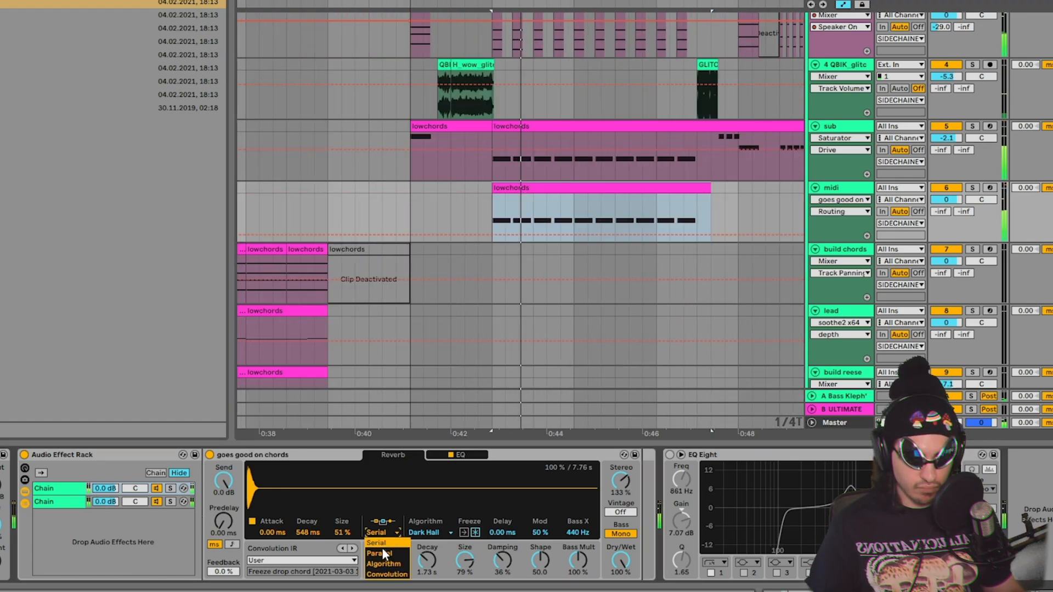
left_click(383, 551)
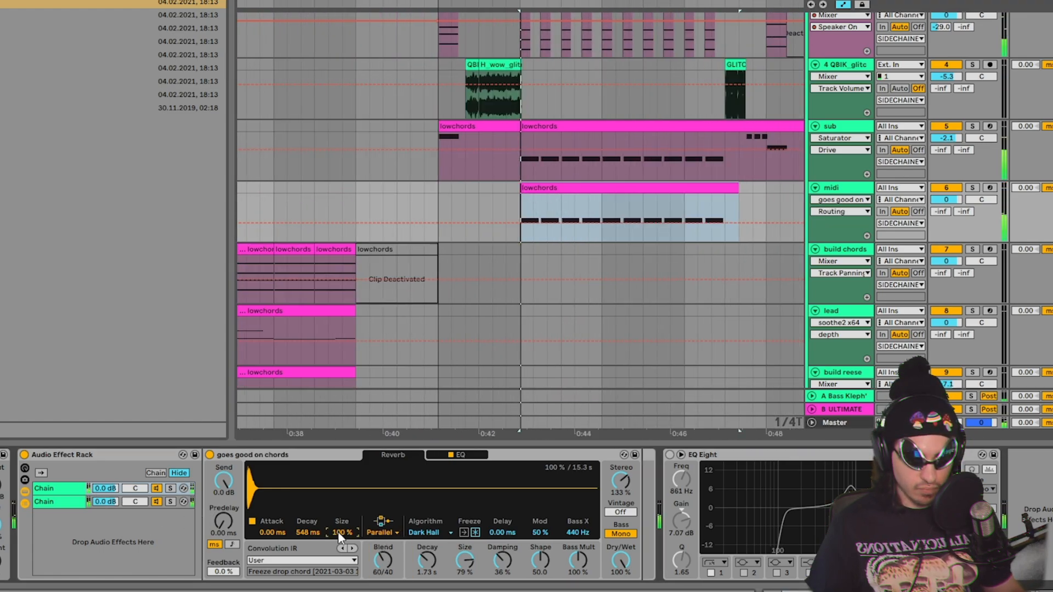
left_click_drag(338, 532, 337, 531)
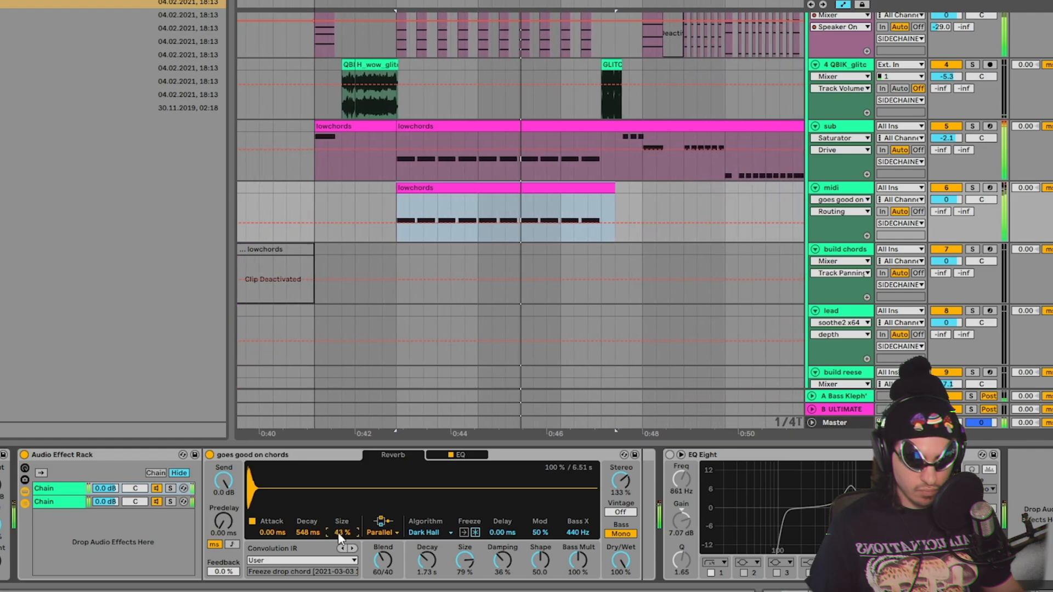
left_click_drag(338, 532, 341, 533)
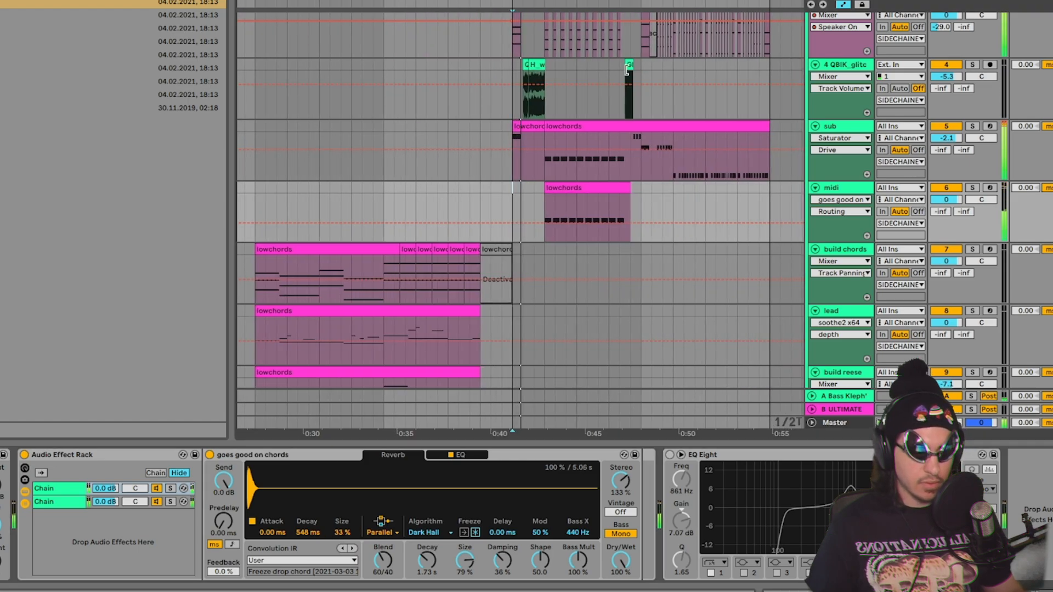
left_click_drag(554, 3, 493, 22)
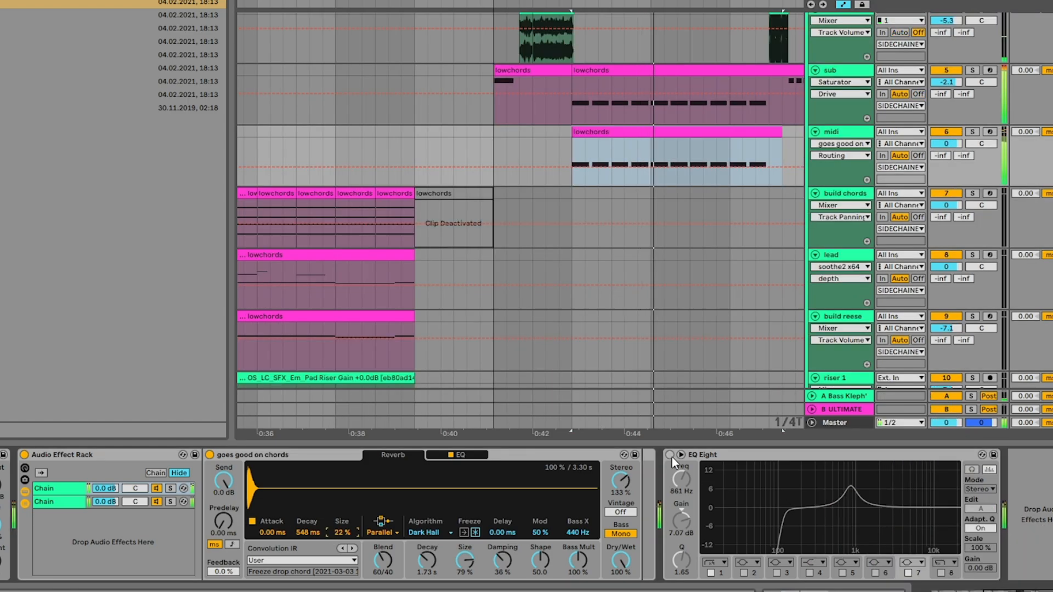
Step: Enable the EQ Eight in M/S mode, with band 7 moved to about 625 Hz and -1.61 dB
left_click(671, 455)
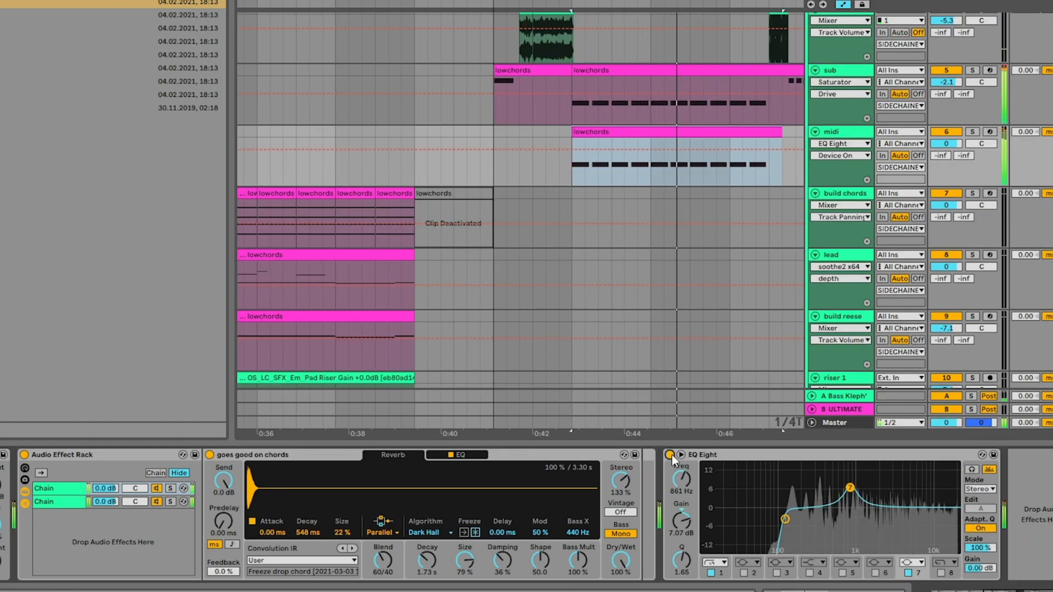
left_click_drag(851, 488, 839, 512)
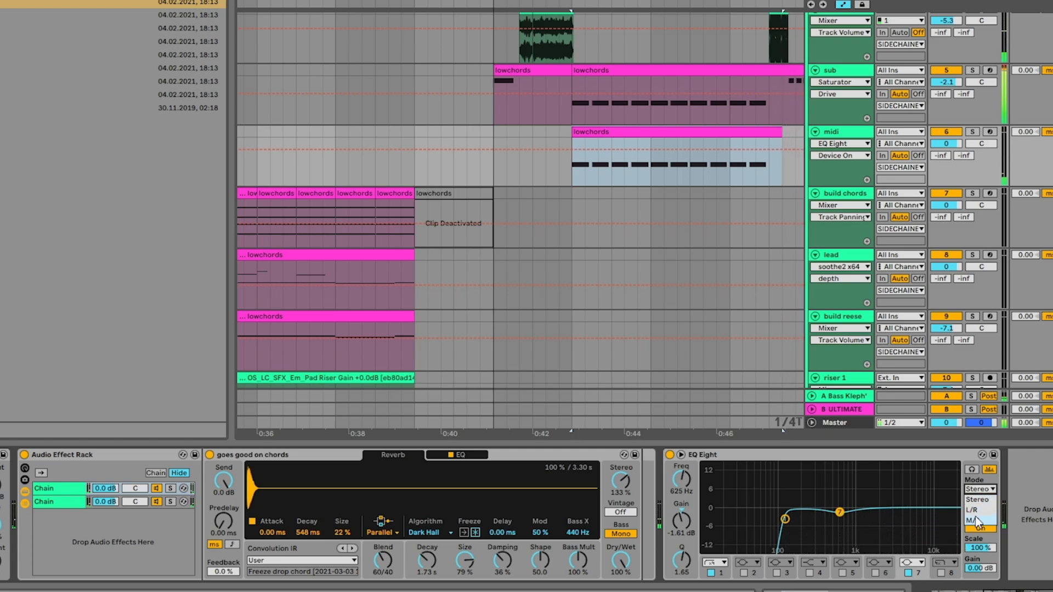
left_click(979, 510)
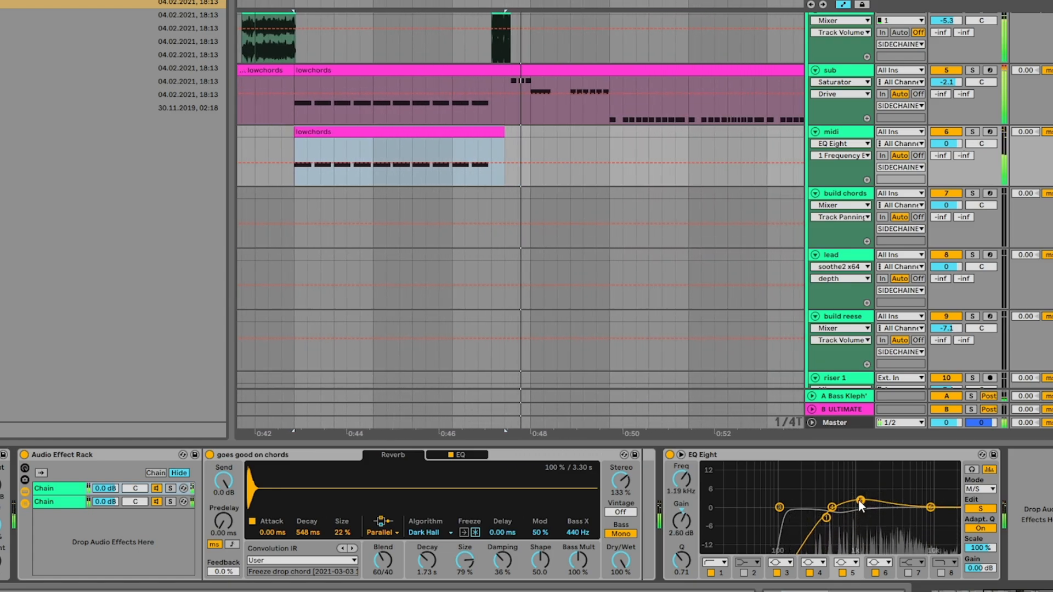
Step: With the midi track soloed for listening, set the reverb's algorithm to Quartz with 26% size and about 592 ms decay
left_click(973, 132)
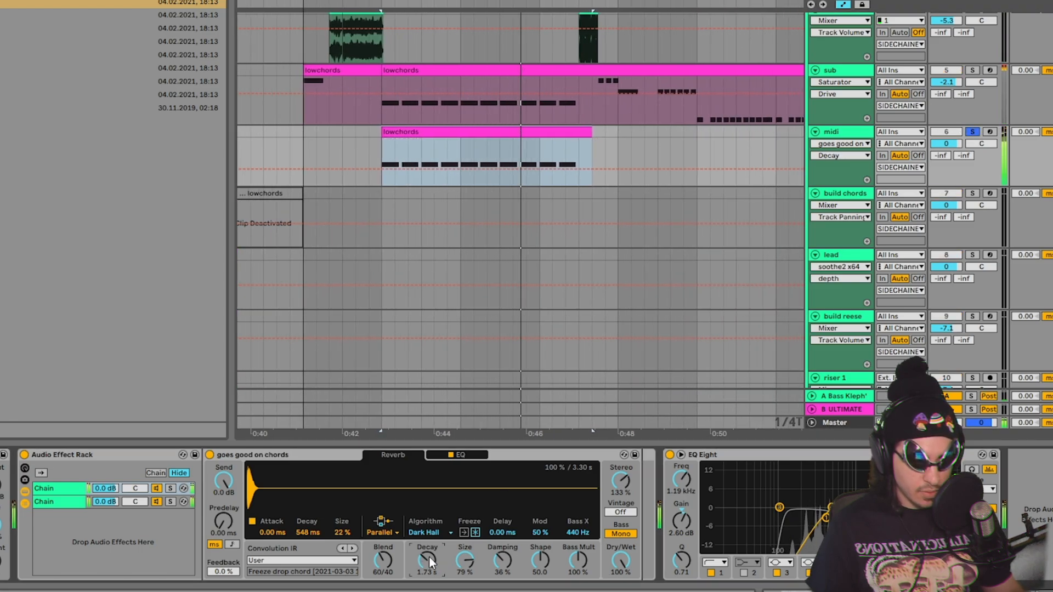
left_click_drag(431, 555, 432, 573)
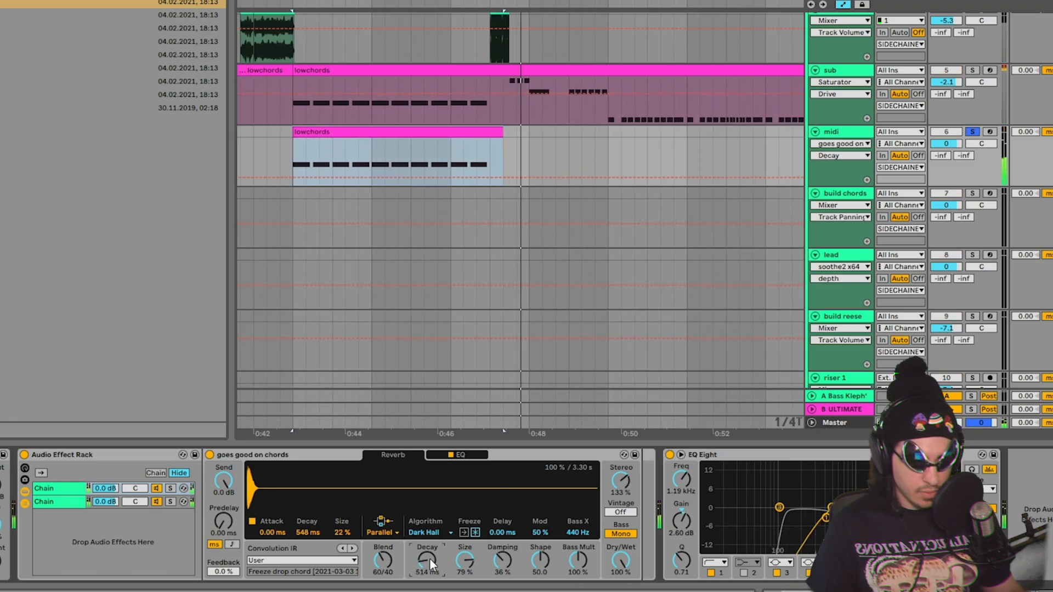
left_click(430, 531)
left_click(427, 555)
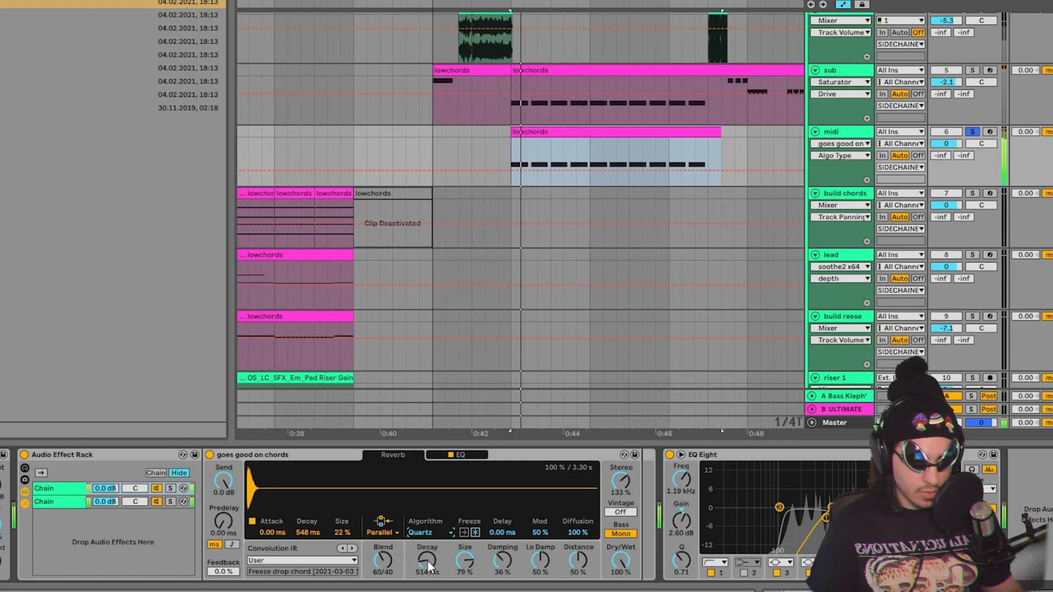
left_click_drag(465, 559, 427, 554)
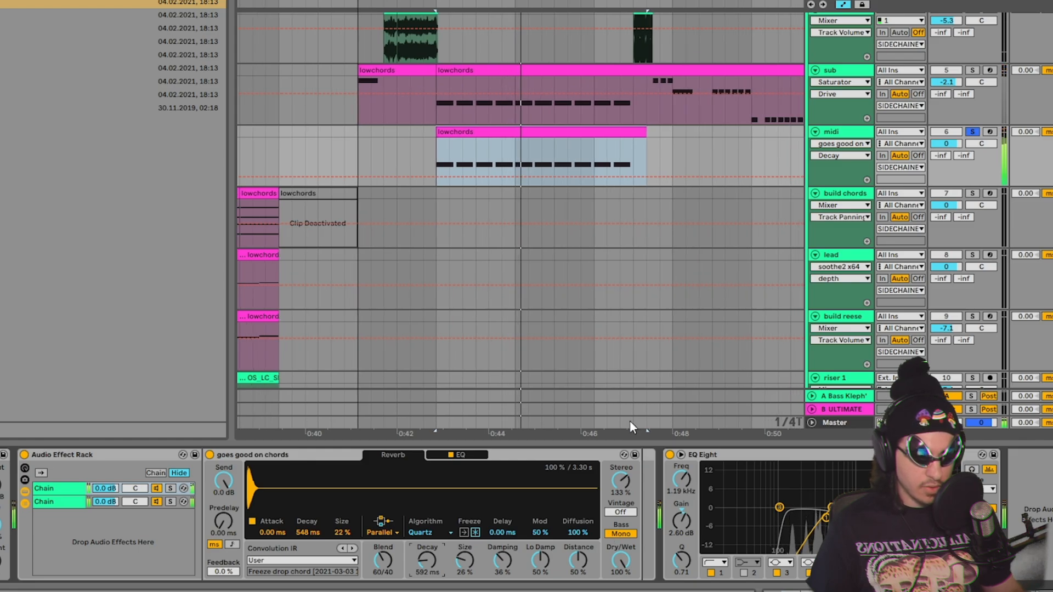
left_click(973, 132)
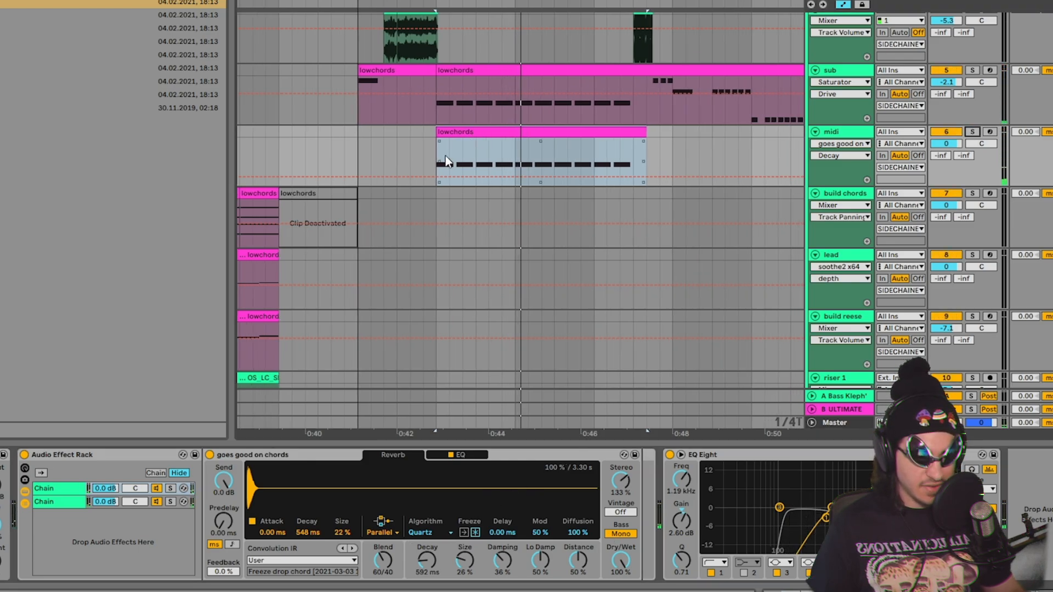
Step: Remove the Flanger Warm effect from the midi track's device chain
scroll(387, 165, "left", 3)
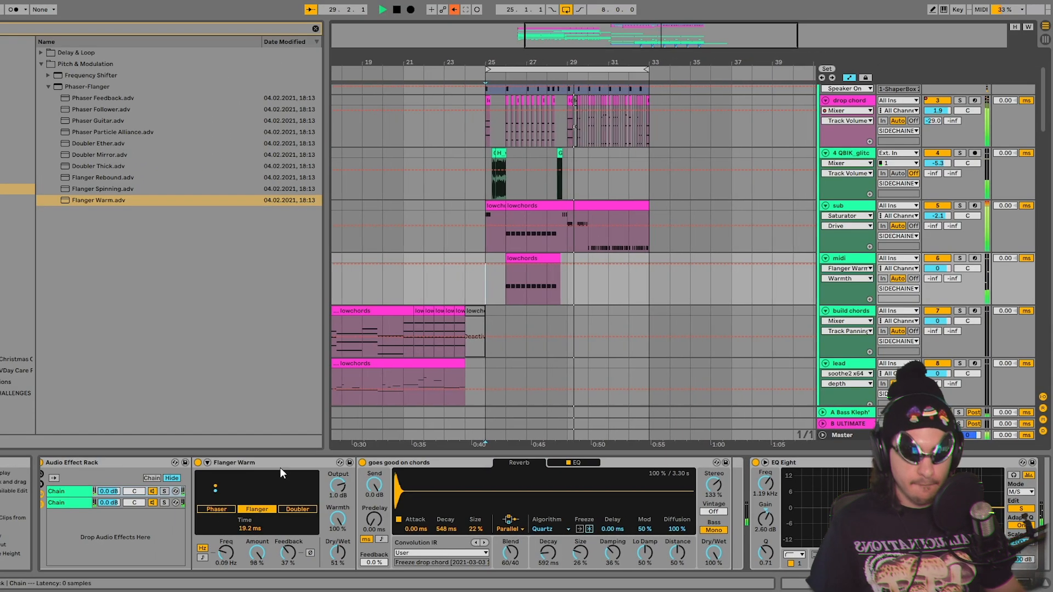
left_click(280, 468)
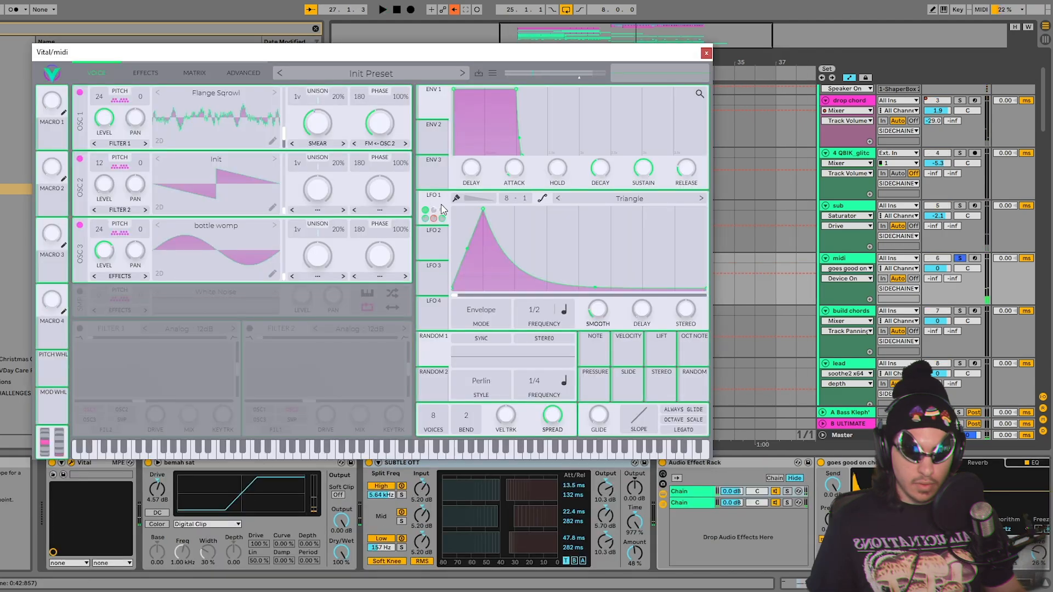
Step: In Vital, modulate the levels of oscillators 1 and 3 with LFO 1 and set both oscillators' pitch to 12
left_click(439, 242)
left_click_drag(432, 211, 223, 165)
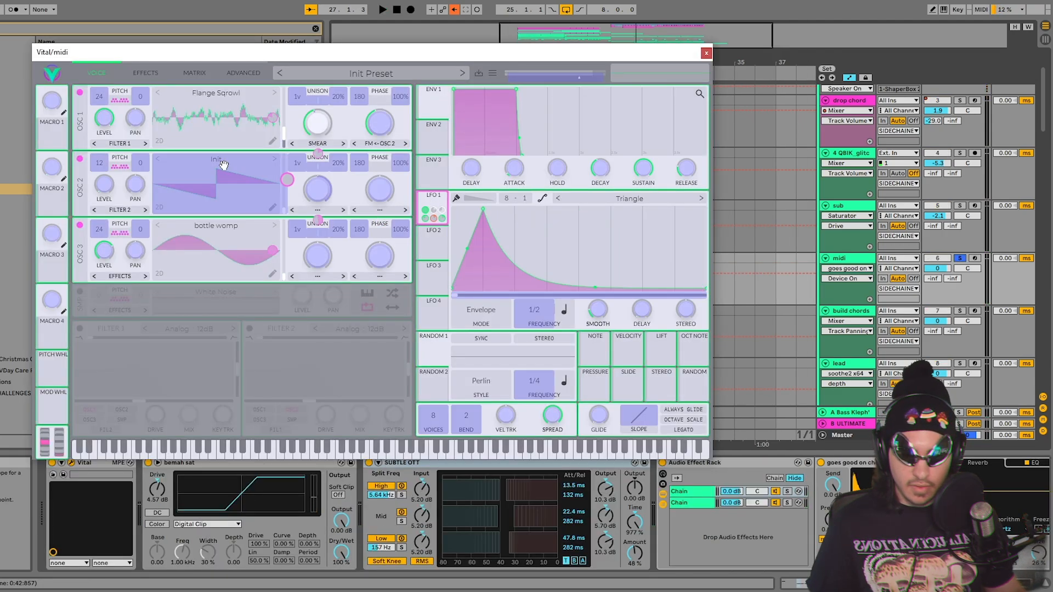
left_click_drag(88, 112, 104, 121)
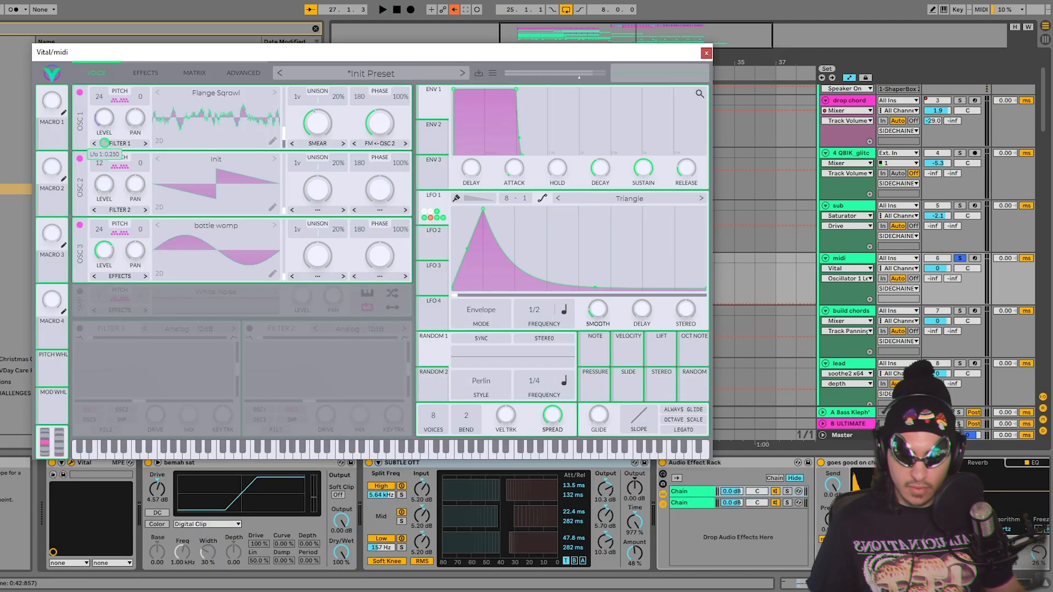
left_click_drag(429, 207, 105, 250)
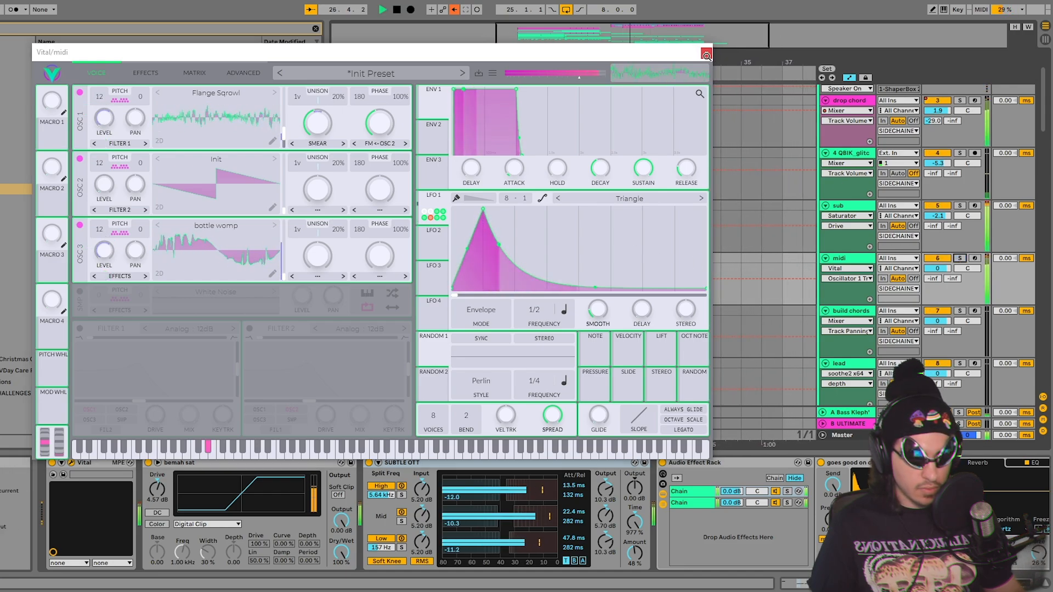
left_click(706, 54)
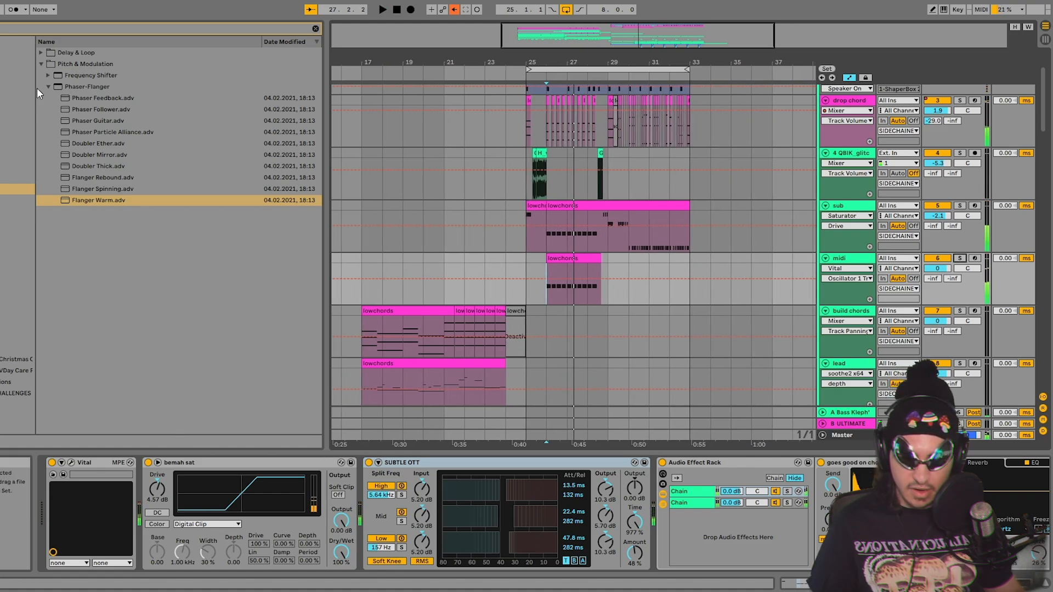
Step: Insert a Spectral Resonator between bemah sat and SUBTLE OTT and set its MIDI source to the drop chord track
type("r")
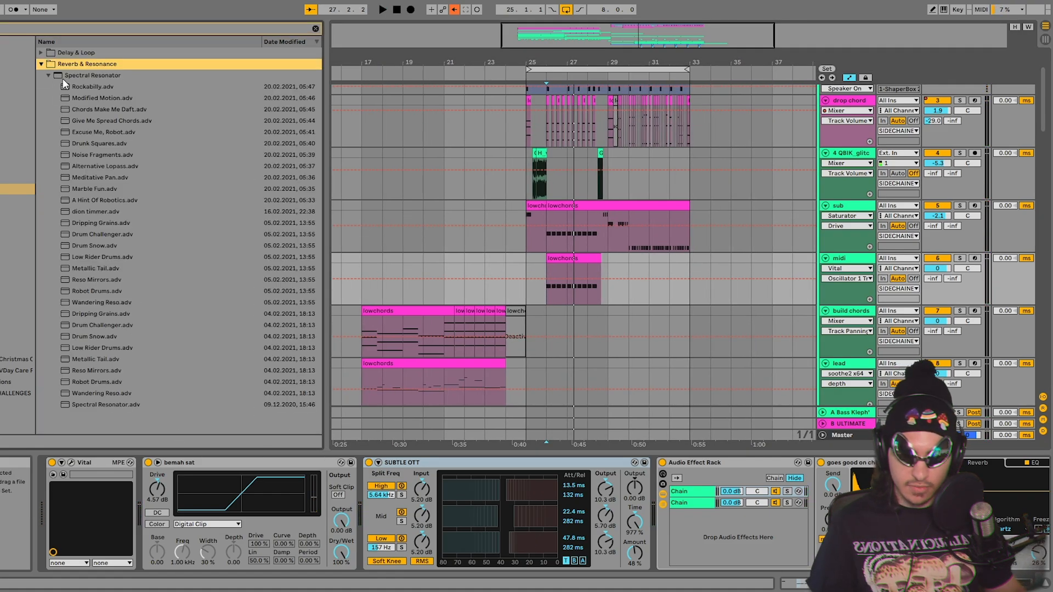
left_click_drag(92, 80, 355, 478)
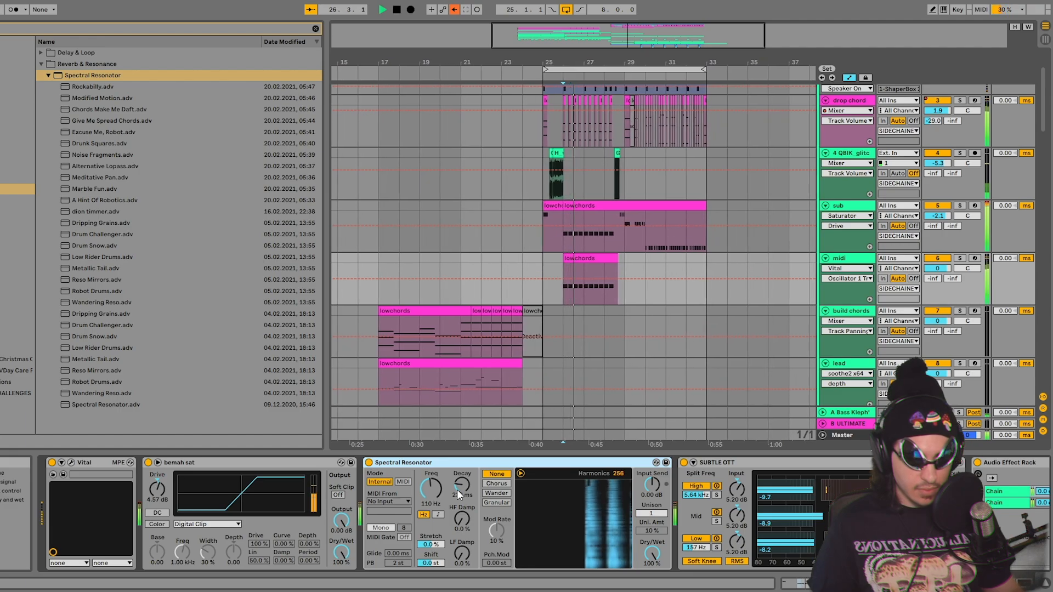
left_click(395, 501)
left_click(397, 519)
Step: Switch the Spectral Resonator to MIDI mode with Poly voicing, checking the sound in playback
key("space")
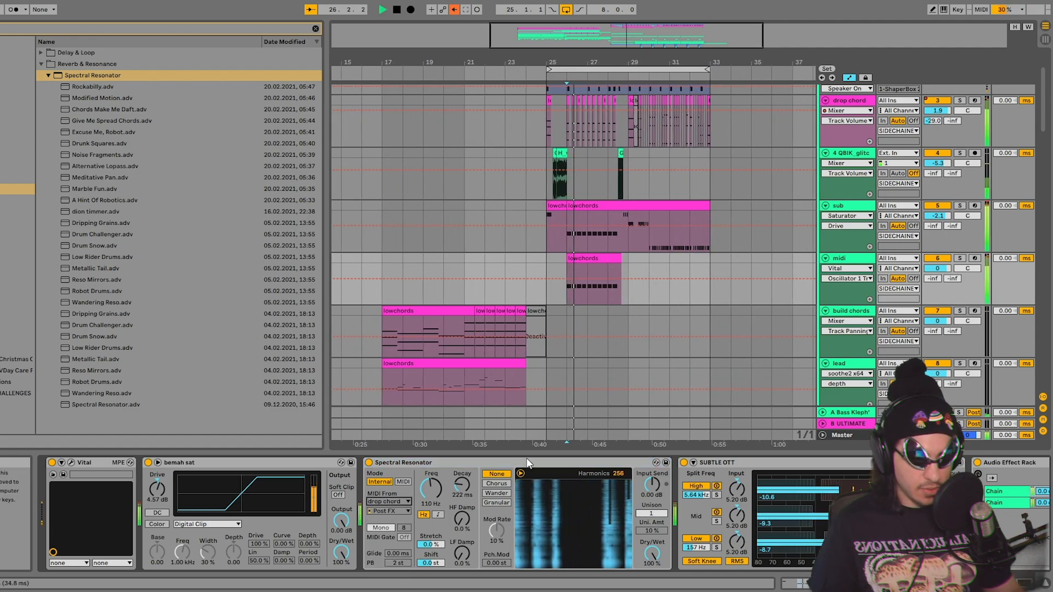
key("space")
left_click(403, 482)
left_click(384, 528)
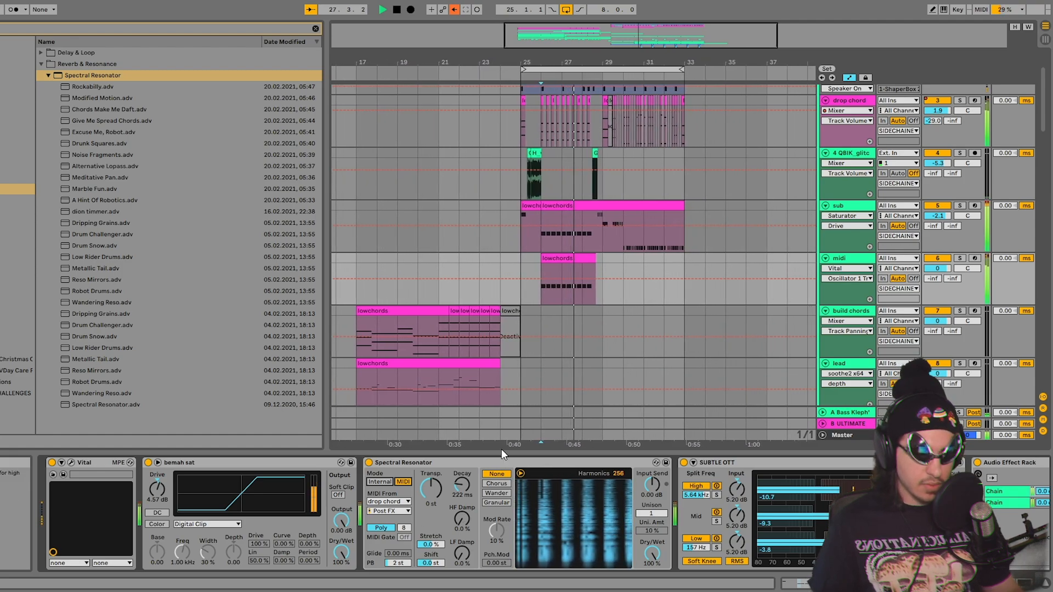
Step: Lower the dry/wet mix of the "goes good on chords" reverb while listening to the midi track soloed
scroll(660, 340, "down", 2)
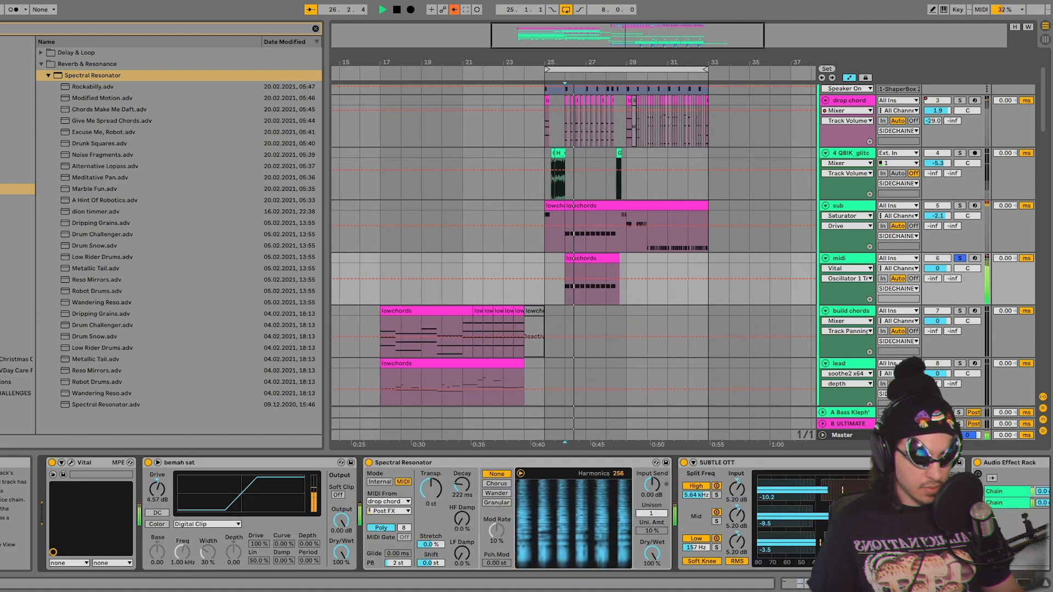
scroll(762, 545, "down", 5)
key("space")
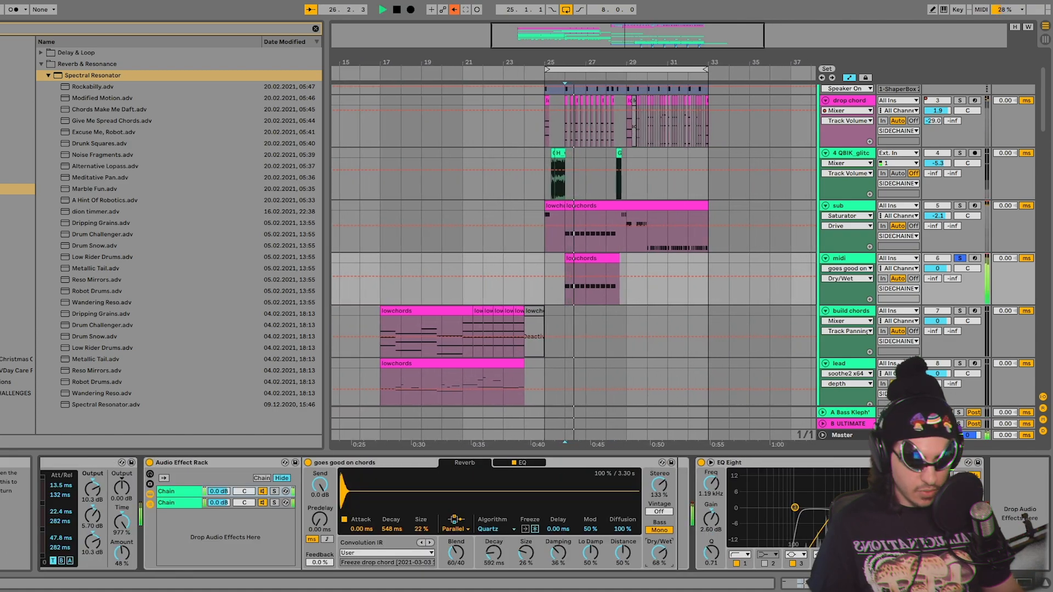
left_click_drag(659, 552, 659, 575)
scroll(659, 552, "up", 5)
key("space")
key("space")
key("space")
left_click(960, 259)
Step: Play back the drop from bar 25 to hear the midi layer with the other tracks
left_click(550, 259)
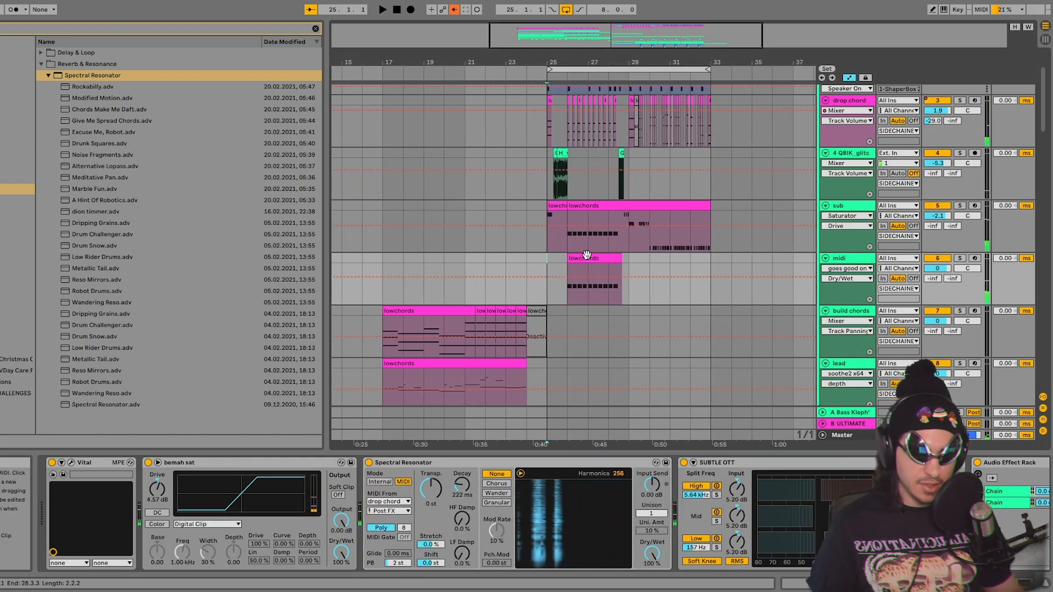
key("space")
left_click_drag(594, 62, 575, 94)
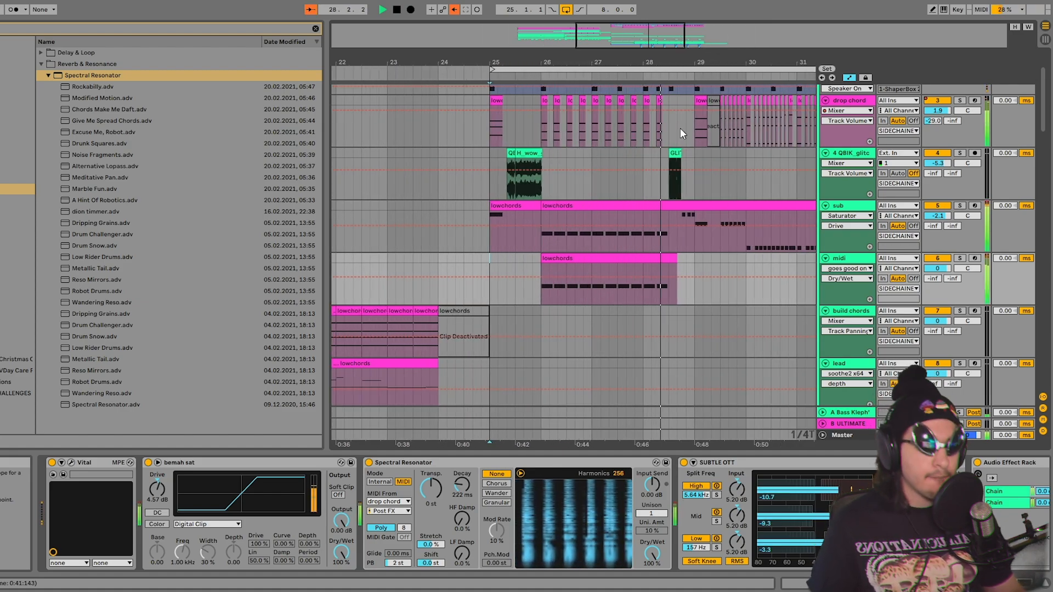
scroll(680, 127, "down", 1)
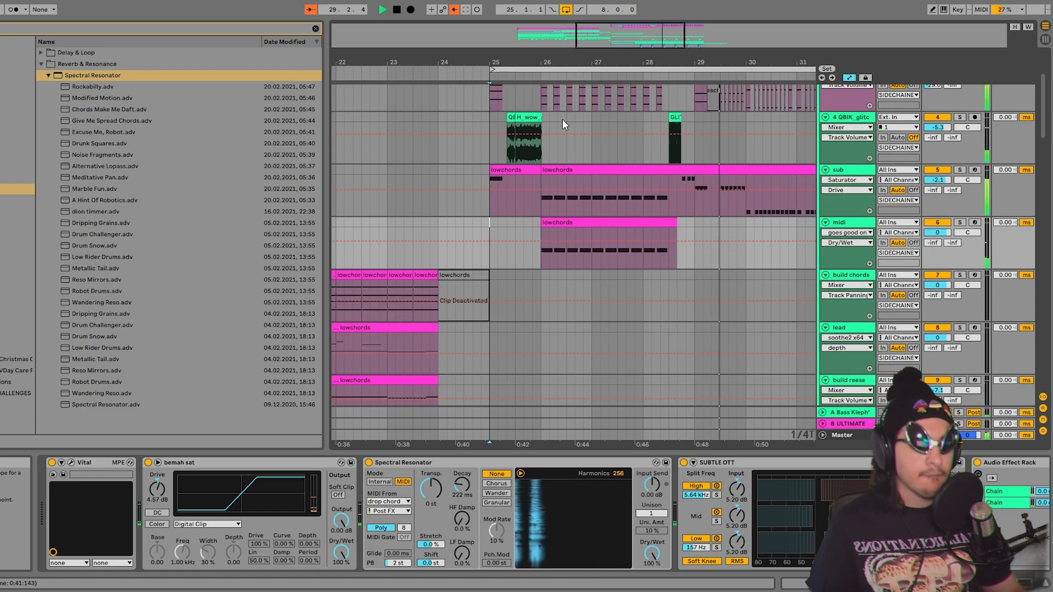
left_click_drag(723, 62, 480, 60)
scroll(494, 226, "up", 1)
key("space")
Step: Insert a MIDI track below sub and copy the sub clip's part from 29.2.2 onto it
left_click(476, 224)
right_click(848, 193)
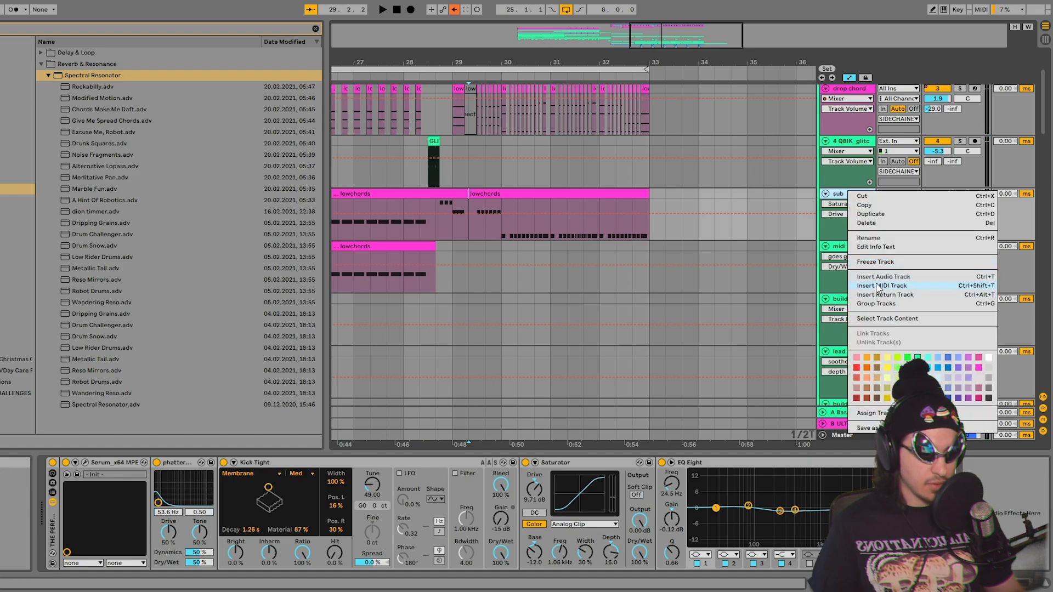
left_click(878, 286)
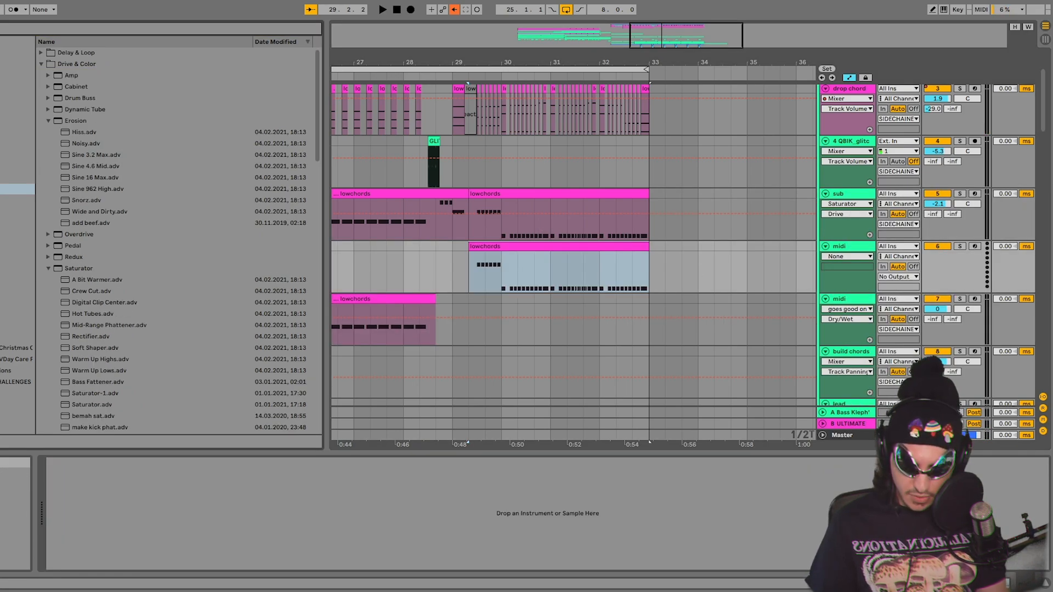
Step: Search for kick samples, load elipatreon_kick_8.wav as the new midi track's instrument and play it
type("kick")
left_click(93, 109)
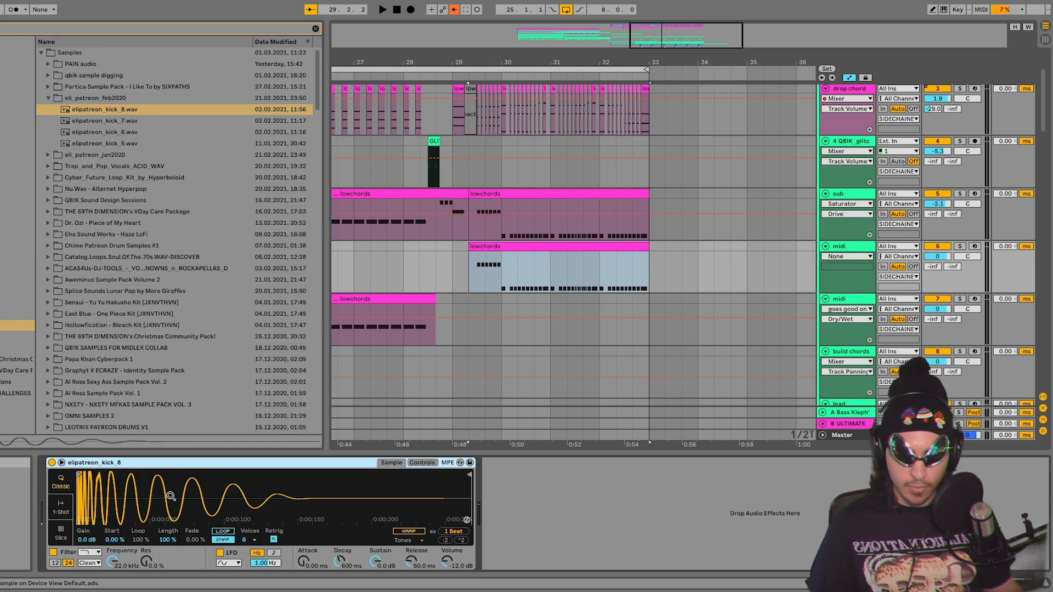
key("space")
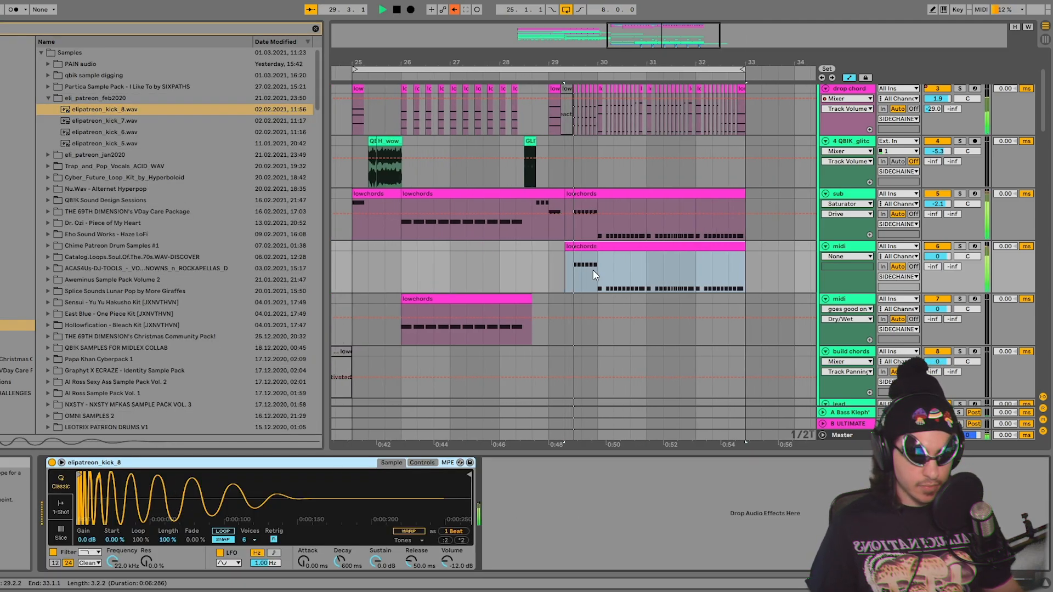
Step: With the new midi track soloed, add a Spectral Resonator after the kick sampler in MIDI mode, fed from the drop chord track
left_click(962, 243)
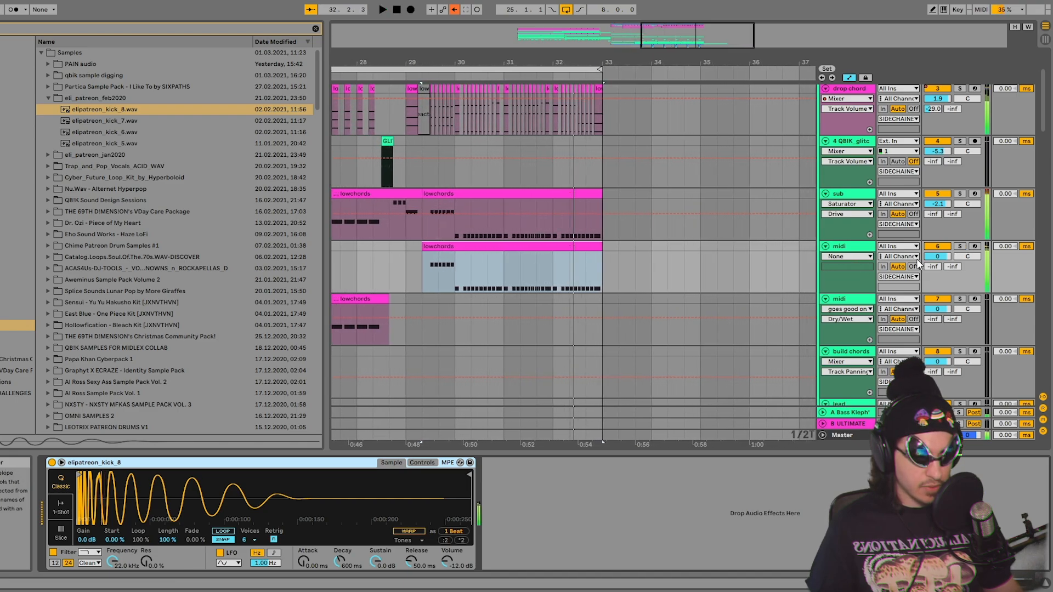
key("space")
key("super+f")
type("growl")
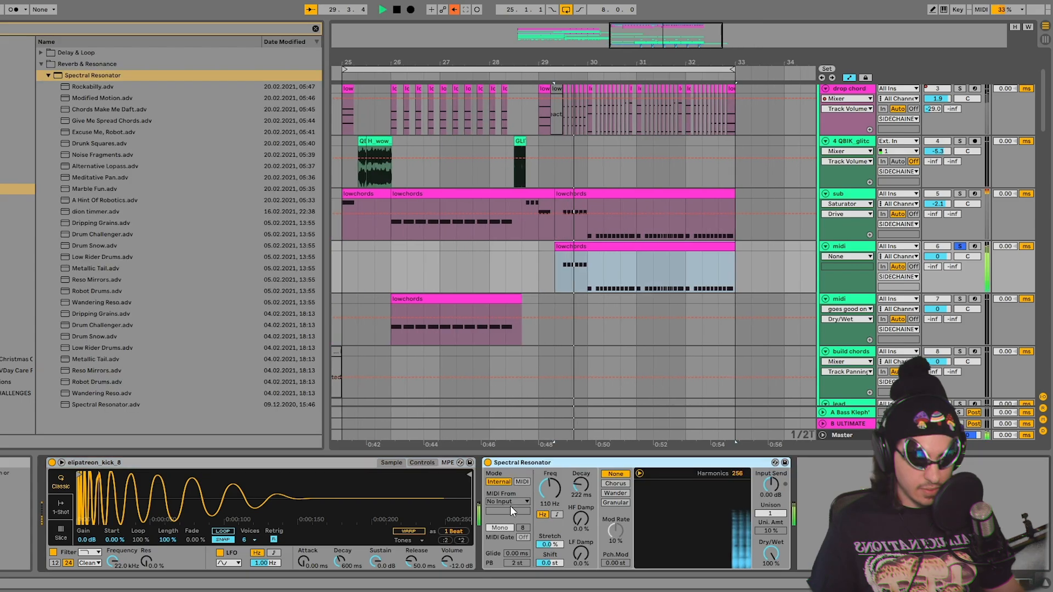
left_click(517, 499)
left_click(525, 481)
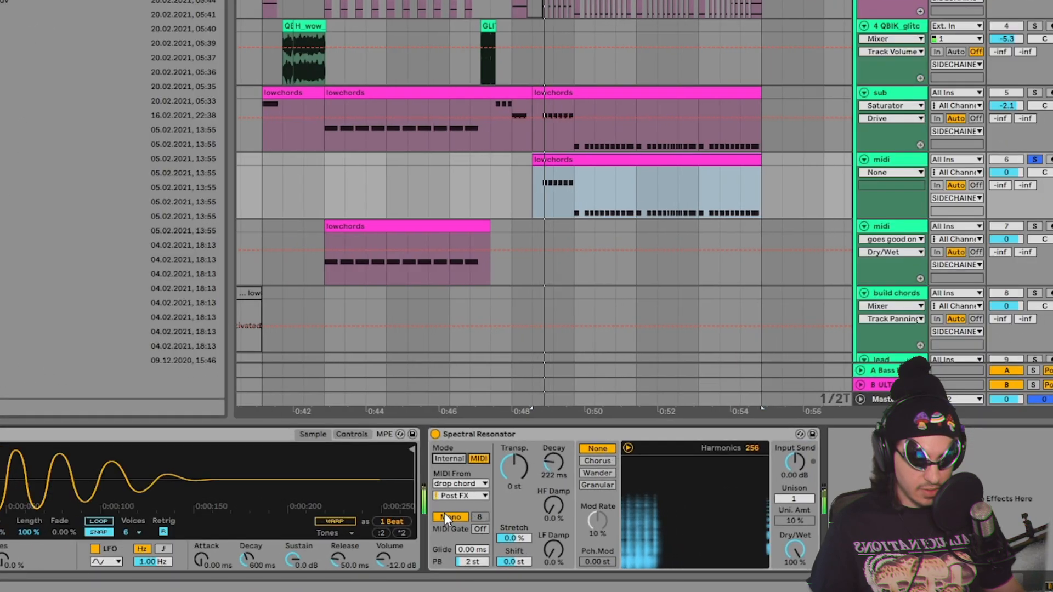
Step: Set the Spectral Resonator to Poly with 12 st transpose, 299 ms decay, 32% LF damping and 48 st shift
left_click(455, 518)
left_click(518, 474)
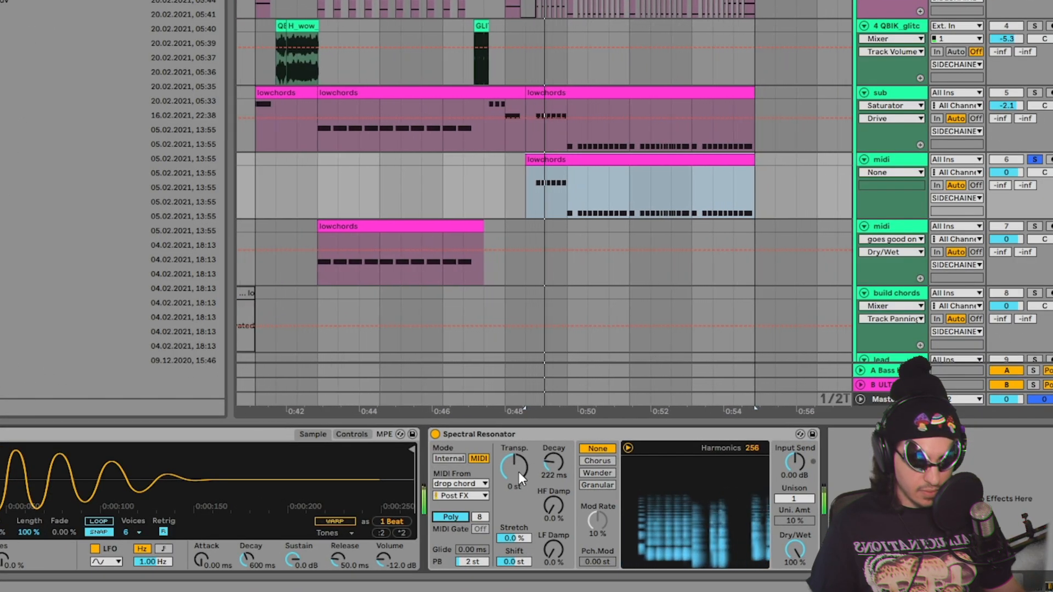
type("12")
key("Return")
key("space")
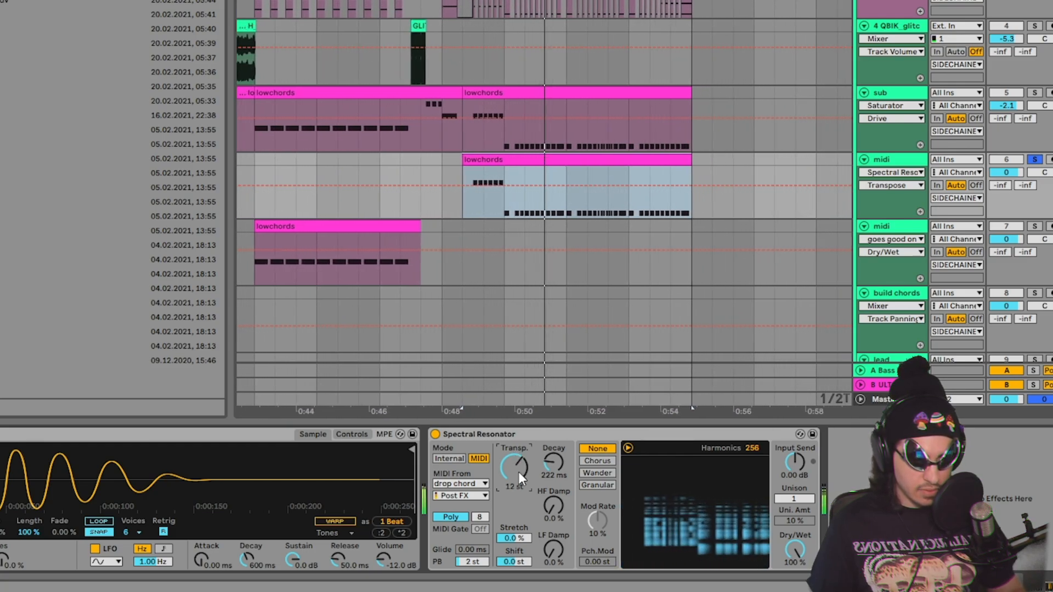
mouse_move(558, 456)
left_mouse_down()
mouse_move(558, 434)
mouse_move(557, 454)
left_mouse_up()
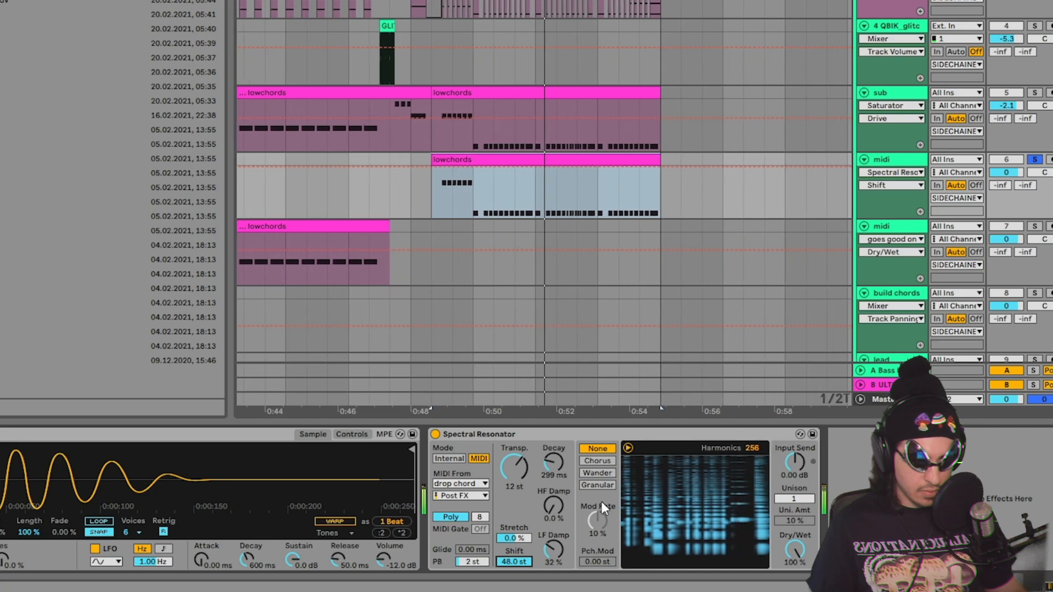
Step: Try the Chorus modulation and the unison setting on the Spectral Resonator
left_click(603, 461)
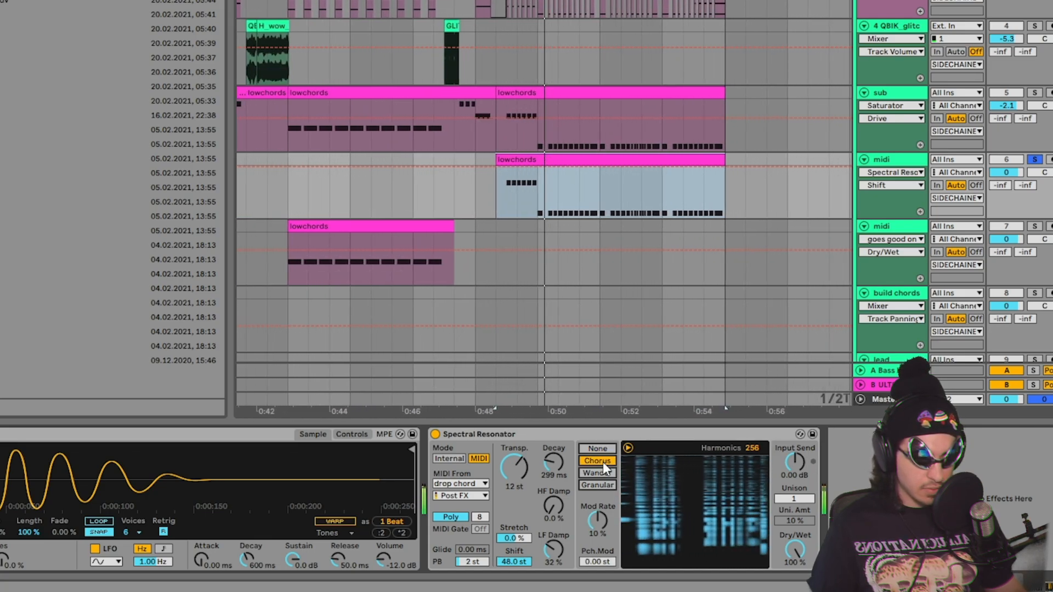
left_click(602, 451)
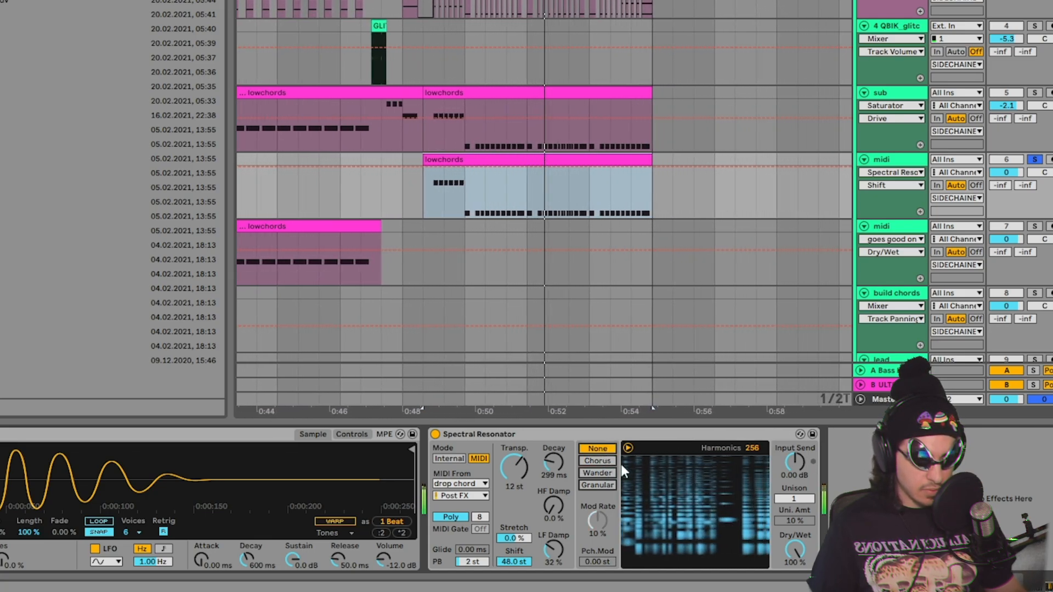
left_click_drag(798, 499, 798, 491)
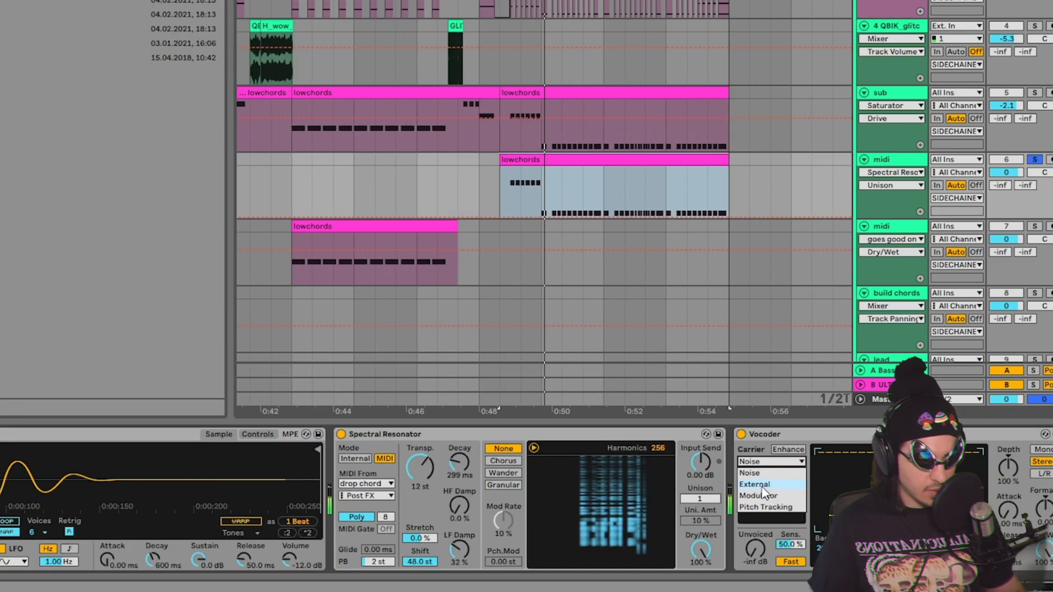
Step: Add a Vocoder with a Modulator carrier, reduce some of its bands, and set depth to 157% and bandwidth to 54.5%
left_click(767, 495)
left_click(790, 450)
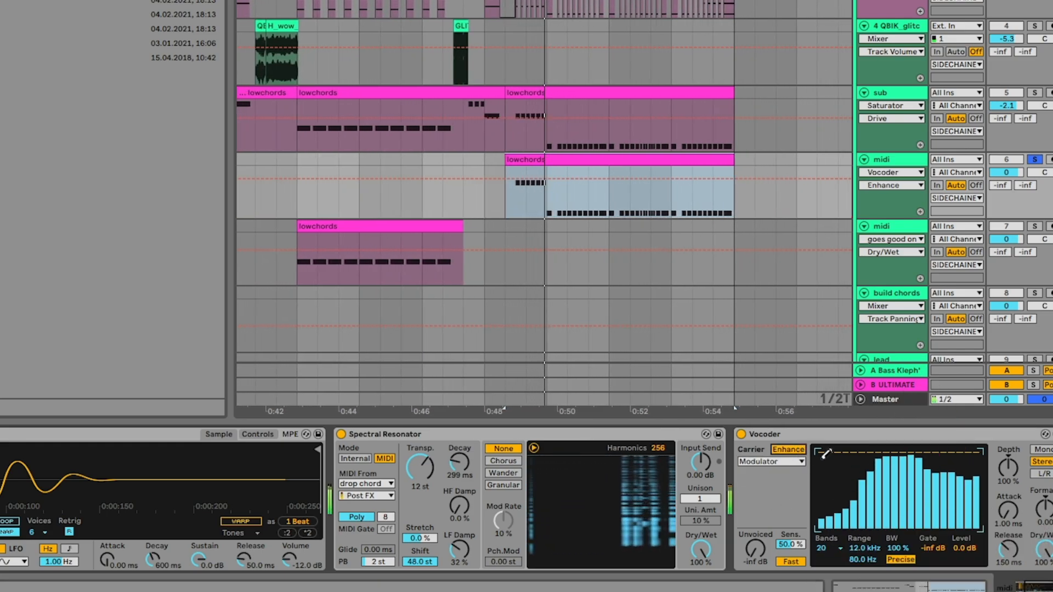
left_click(790, 451)
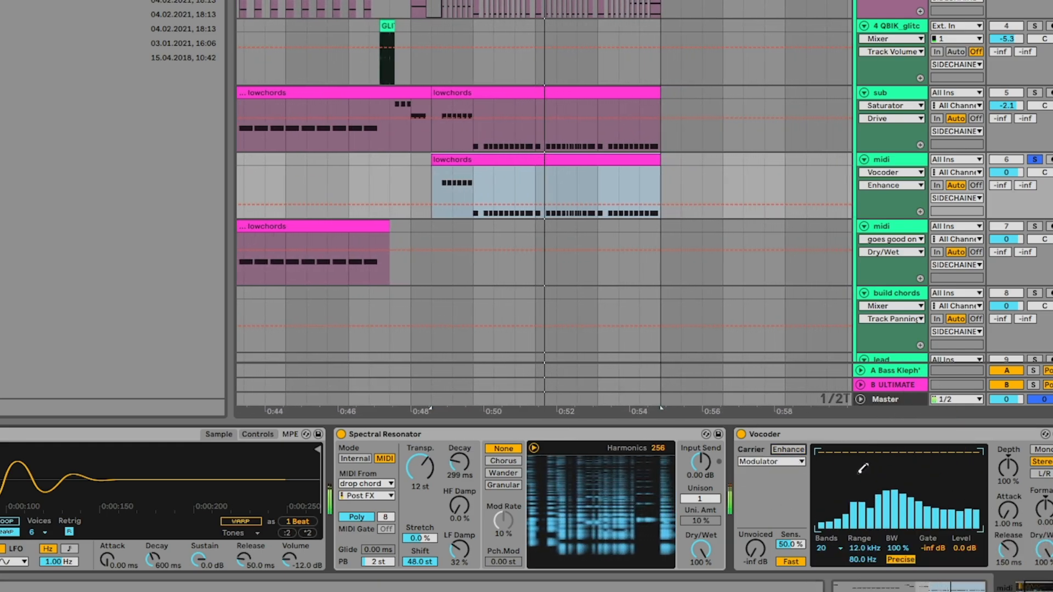
mouse_move(862, 490)
left_mouse_down()
mouse_move(899, 456)
mouse_move(964, 473)
mouse_move(945, 455)
left_mouse_up()
left_click_drag(1008, 468, 1008, 438)
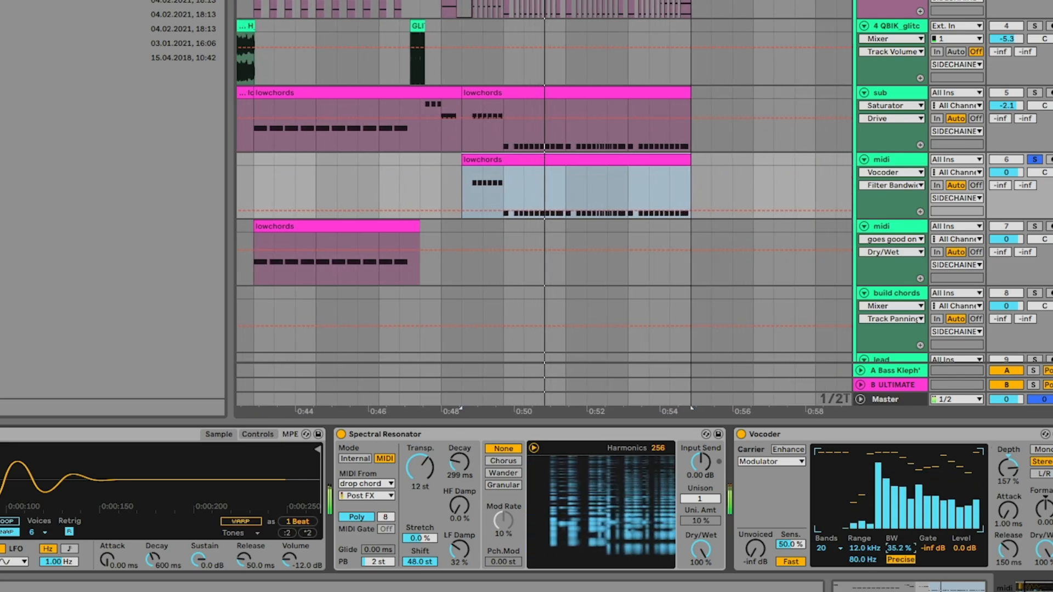
left_click_drag(892, 548, 887, 548)
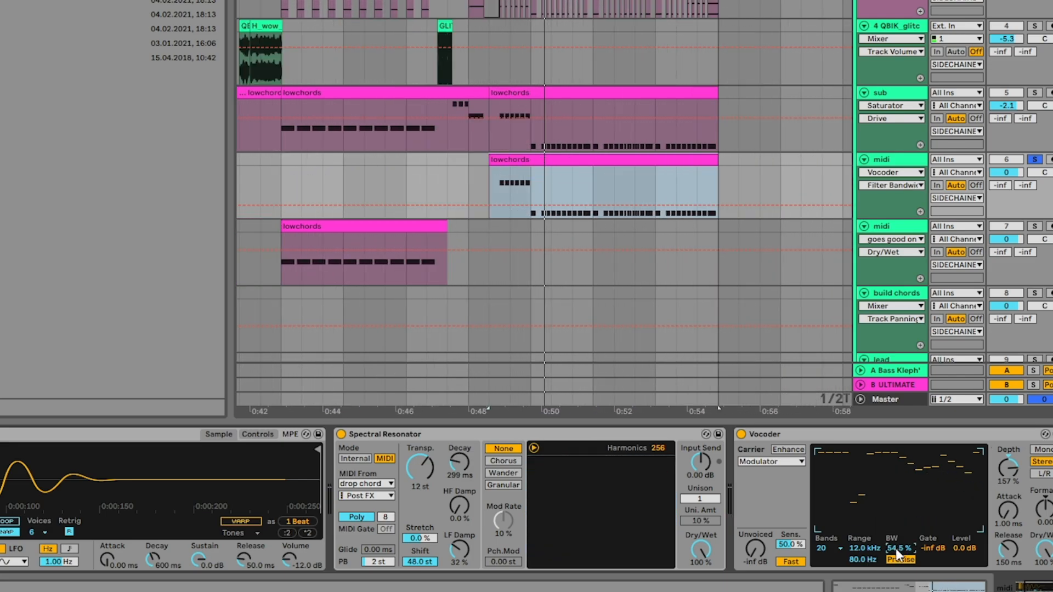
Step: Add the bemah sat saturator after the Vocoder, with a Utility at -8.33 dB gain between them, and play it back
key("space")
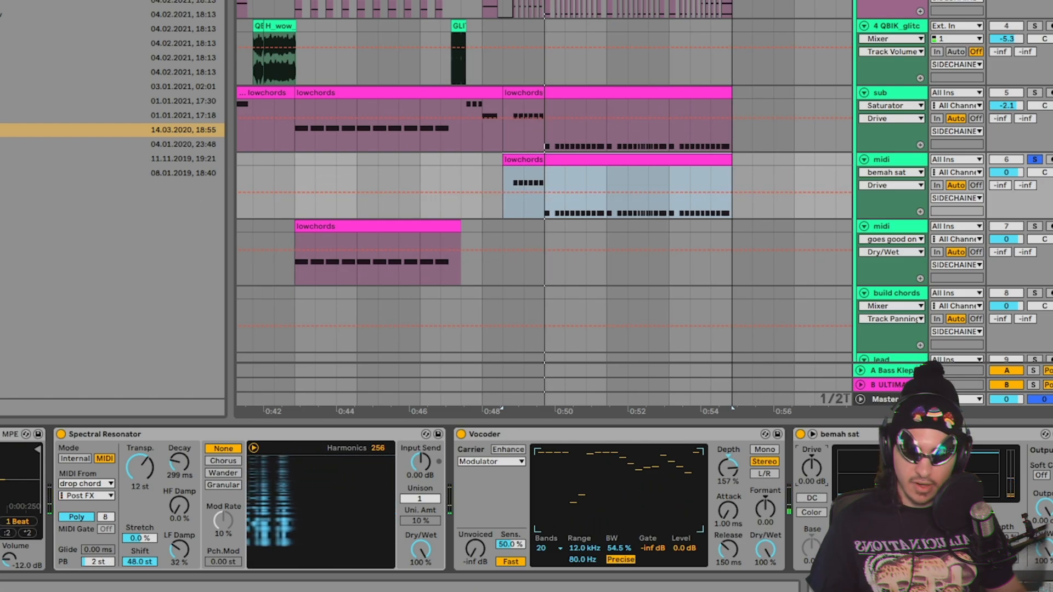
key("ctrl+f")
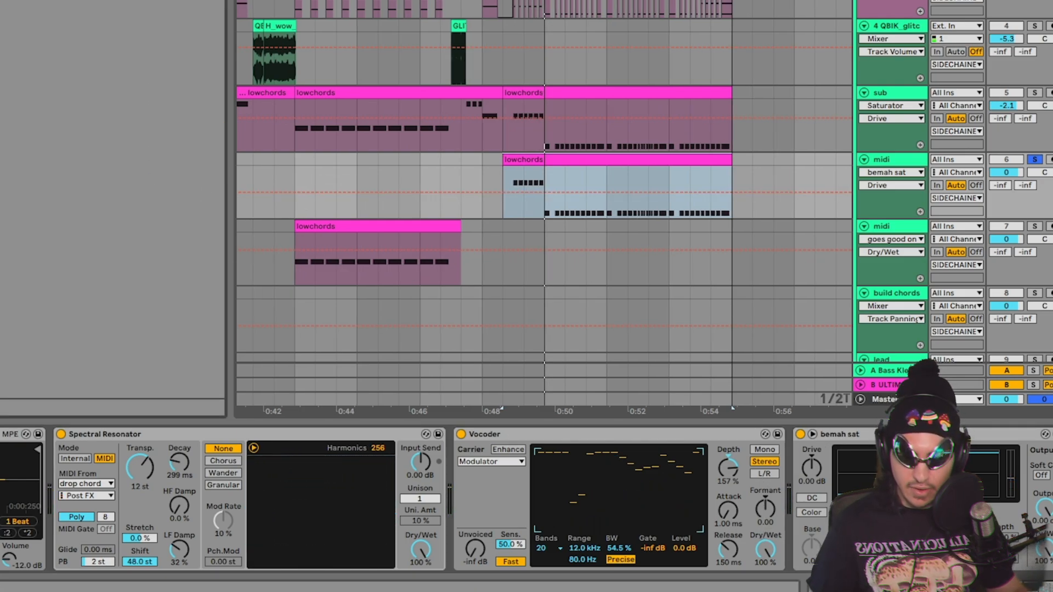
left_click(790, 500)
left_click_drag(783, 499, 785, 500)
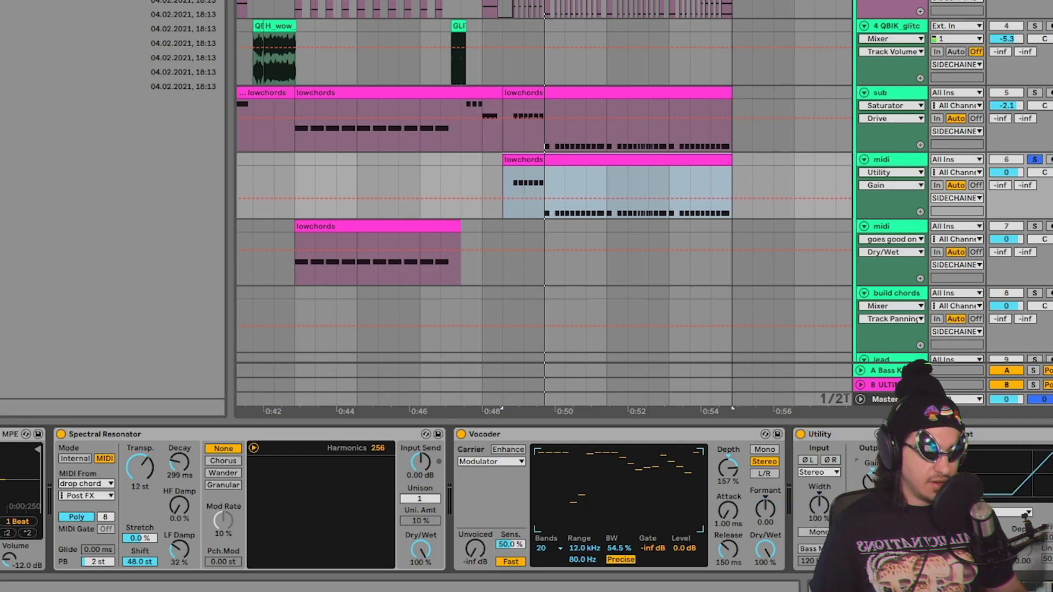
key("space")
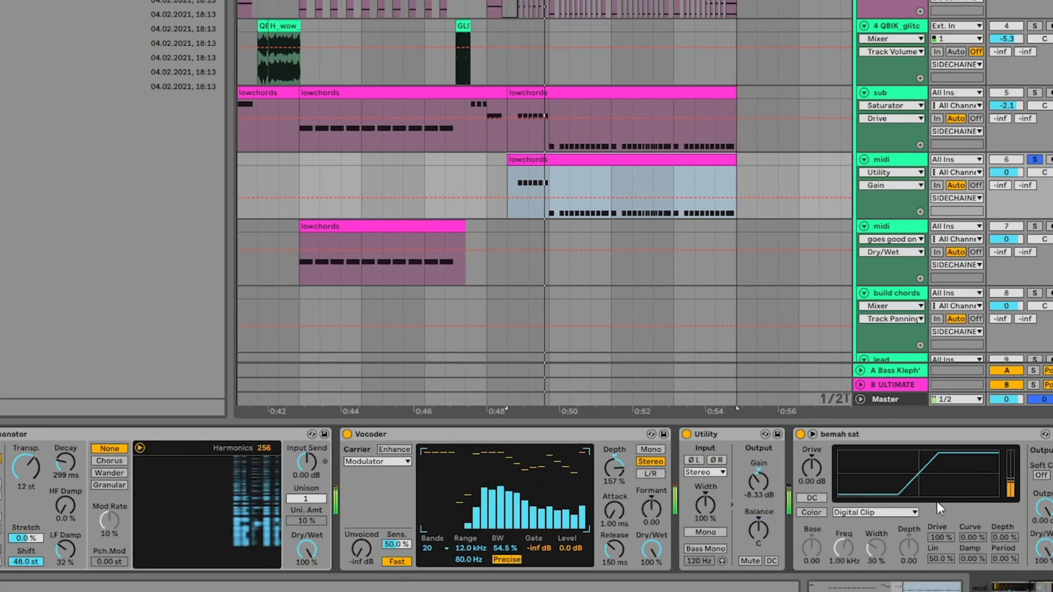
Step: Set the bemah sat drive to 2.86 dB and compare the sound with the saturator bypassed
mouse_move(812, 469)
left_mouse_down()
mouse_move(812, 460)
mouse_move(808, 469)
left_mouse_up()
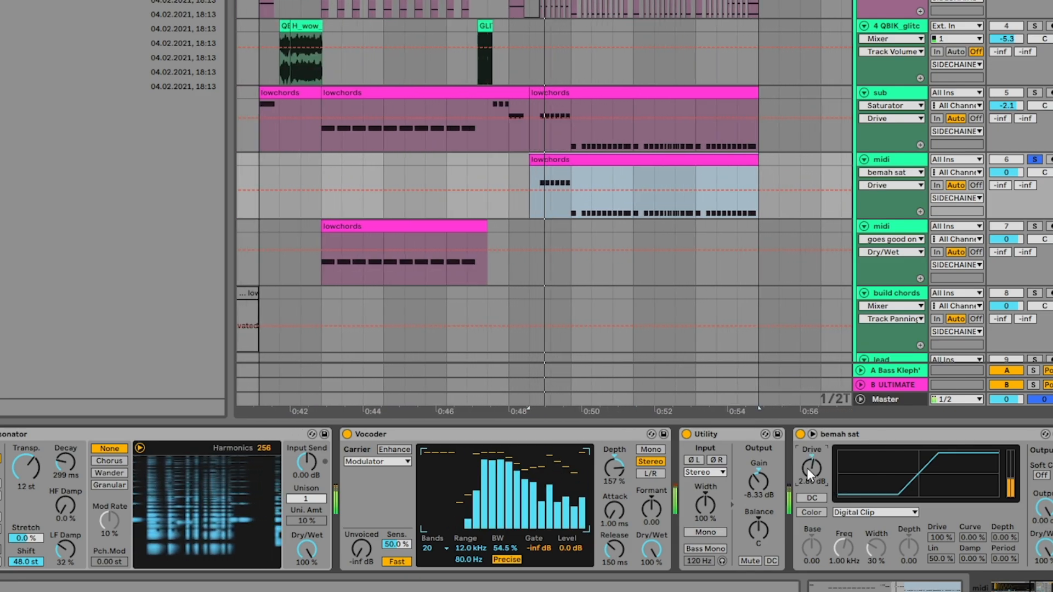
left_click(801, 435)
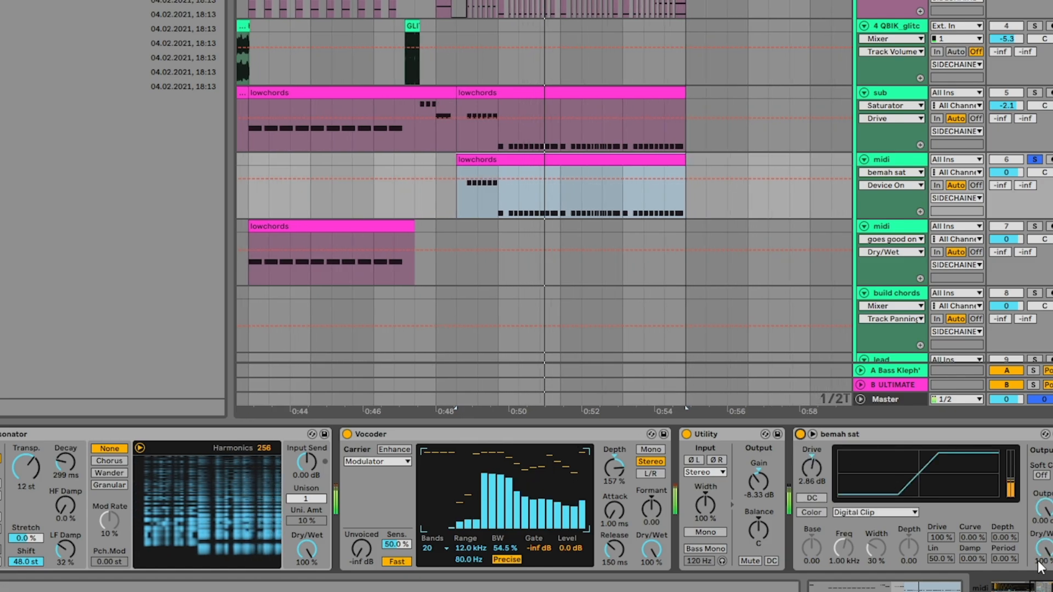
key("space")
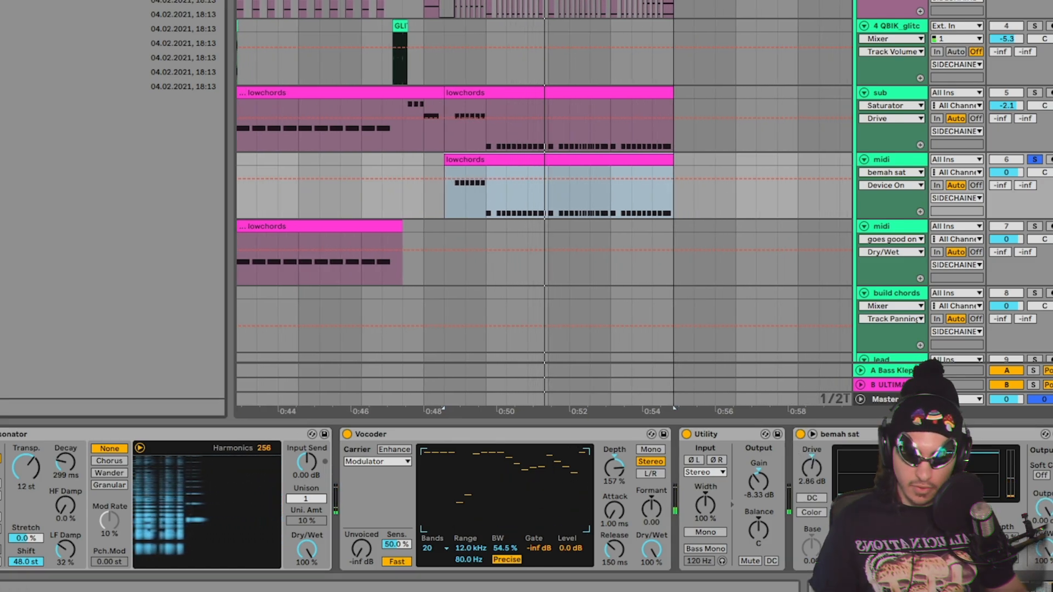
Step: Copy the other midi track's effect rack and "goes good on chords" reverb after bemah sat and set the reverb decay to 346 ms
left_click(892, 227)
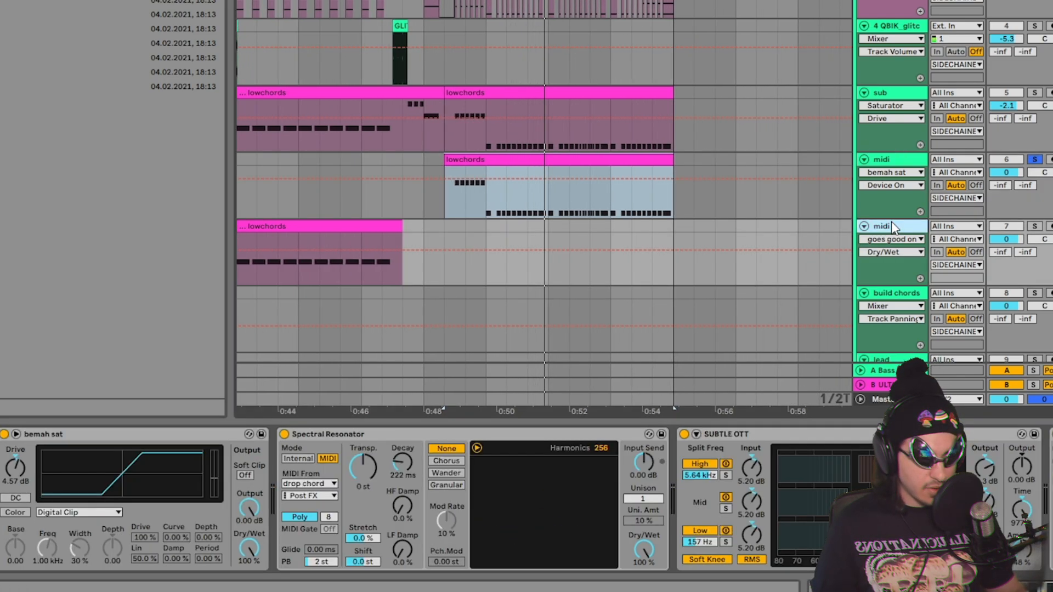
scroll(439, 500, "right", 5)
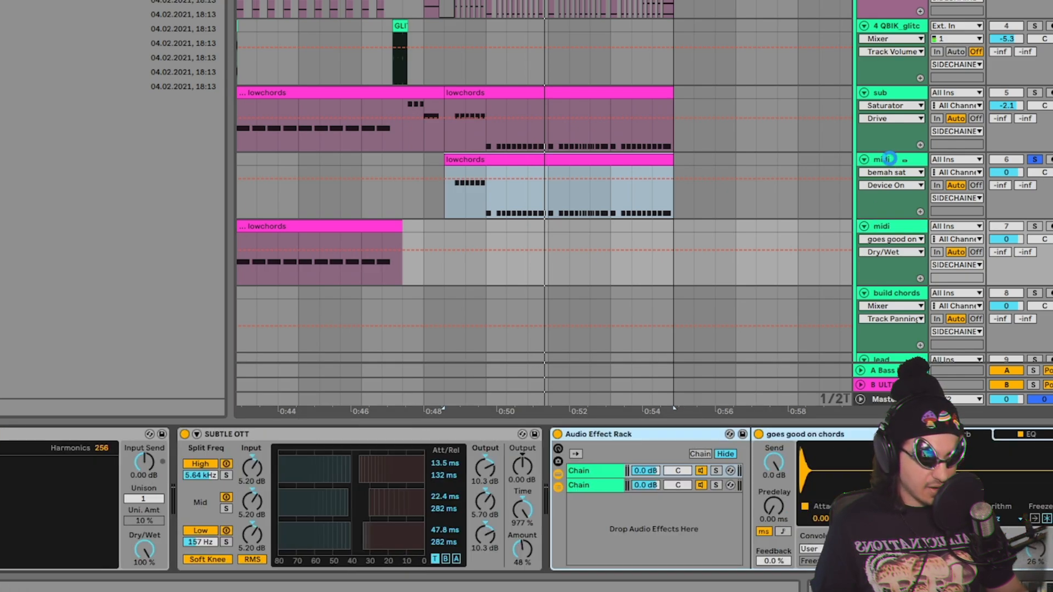
left_click(889, 159)
key("space")
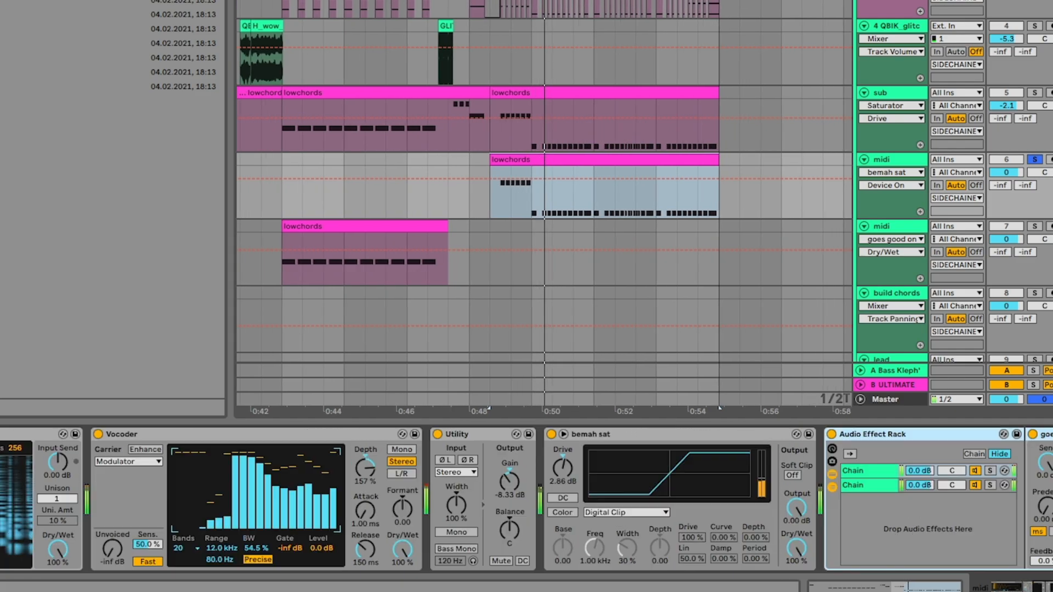
scroll(802, 532, "right", 5)
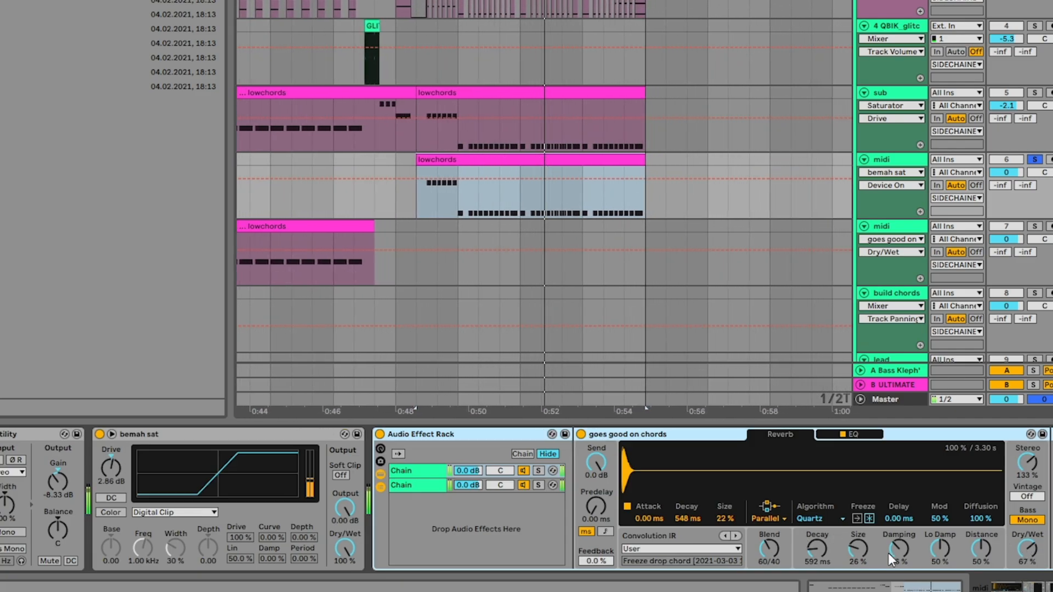
left_click_drag(817, 549, 817, 582)
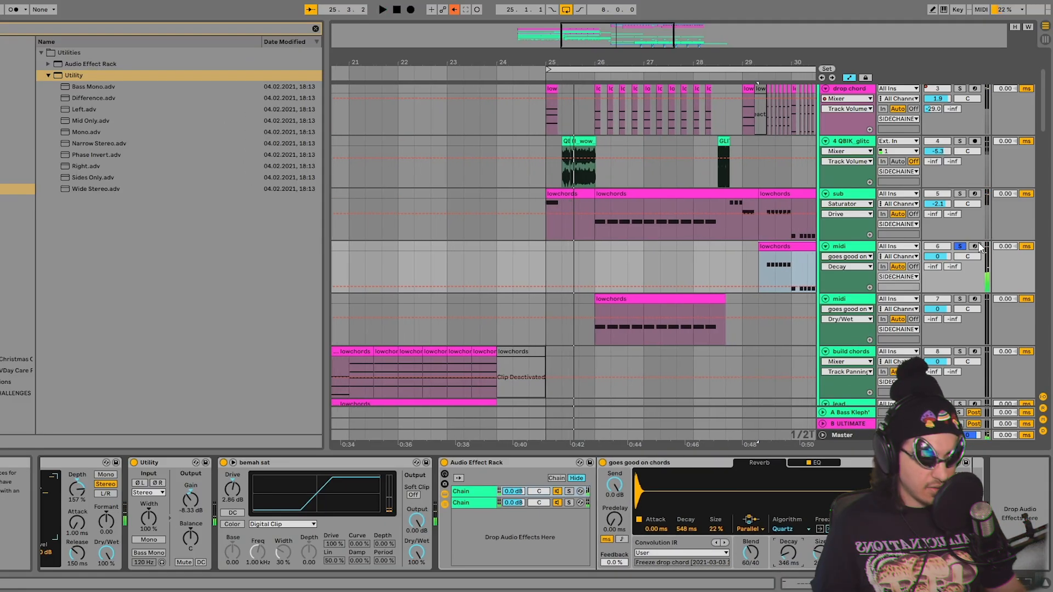
Step: Unsolo the new midi track and play the drop from bar 25 with all tracks
left_click(961, 247)
left_click(541, 266)
key("space")
left_click_drag(624, 62, 451, 58)
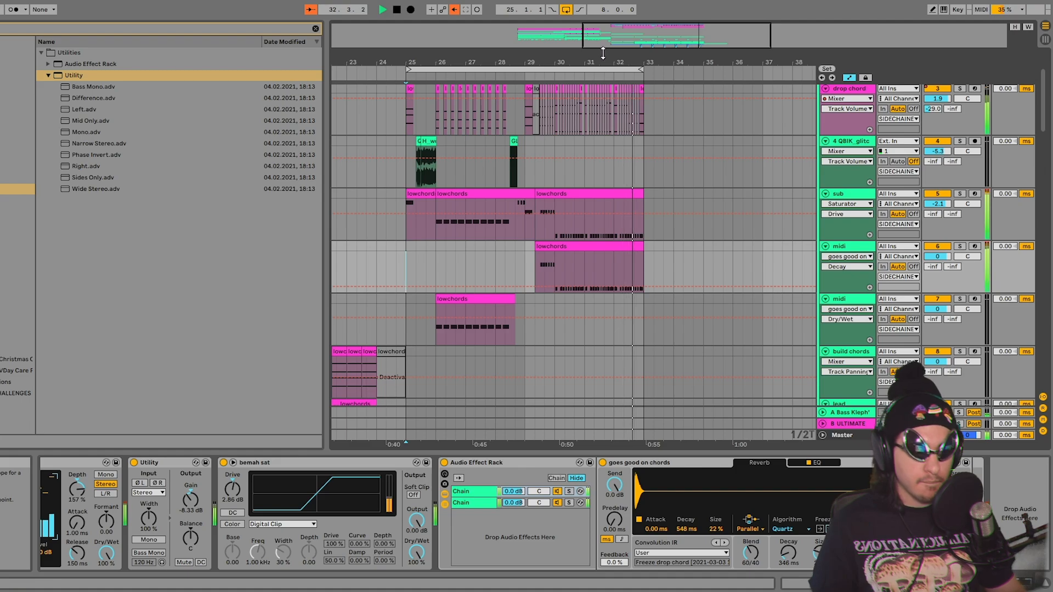
Step: Extend the drop chord clips ahead of bars 31 and 32 up to the barlines and play the drop
left_click_drag(602, 62, 602, 123)
scroll(526, 132, "up", 1)
key("space")
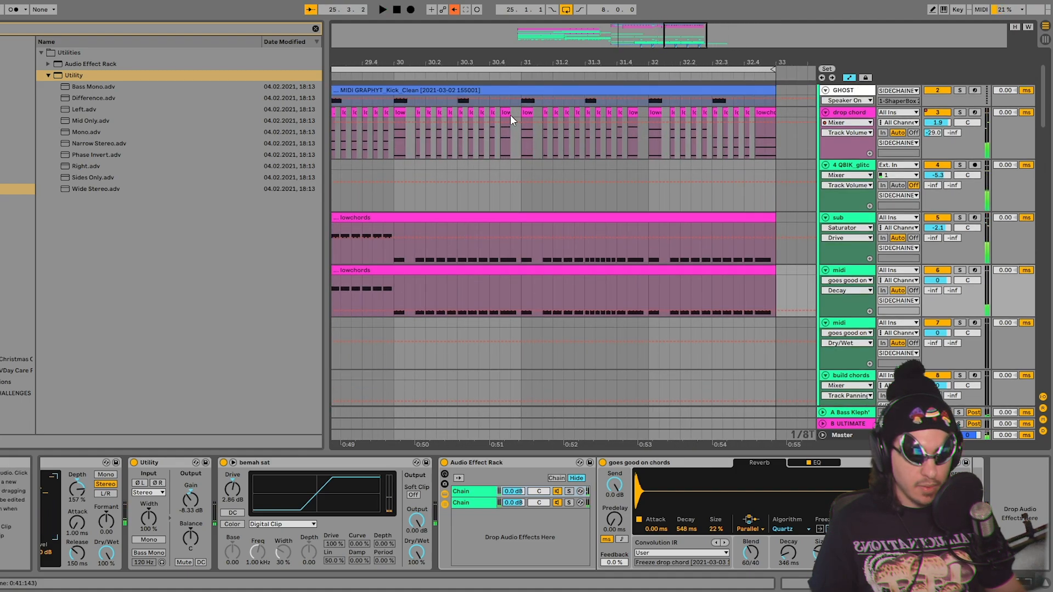
left_click_drag(511, 114, 517, 116)
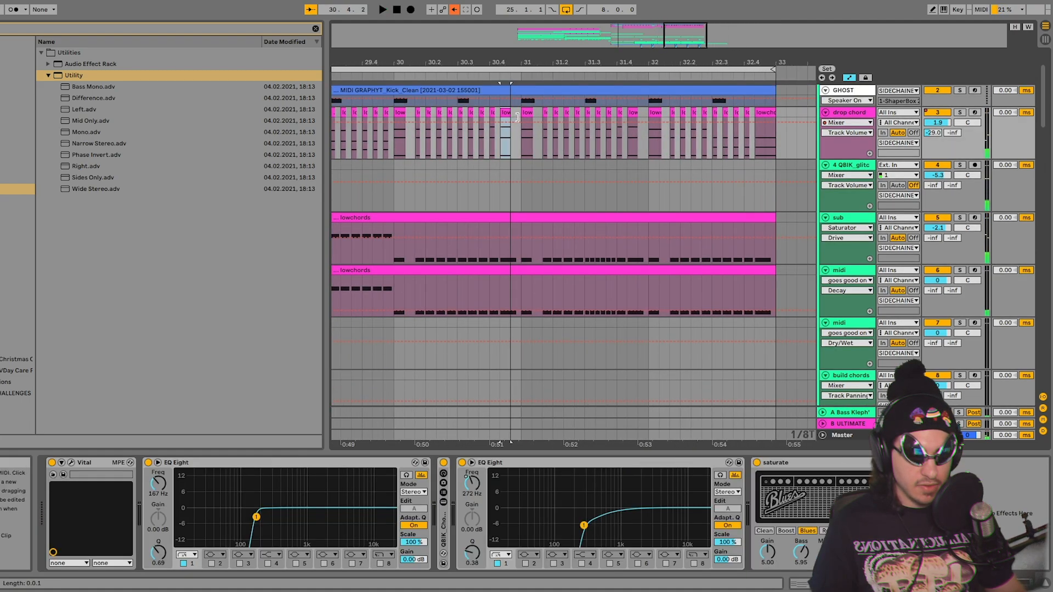
left_click(634, 112)
key("space")
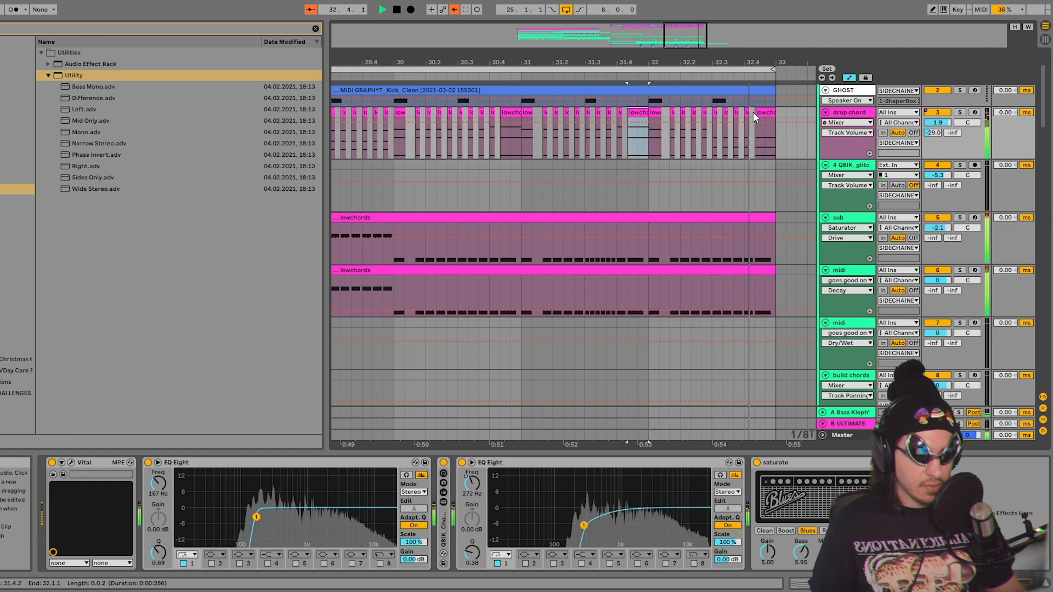
Step: Copy the new midi track's note at 30.1.1 to 29.2.1, extend the drop chord clip from bar 29 to 29.2.2, and play back
left_click(597, 276)
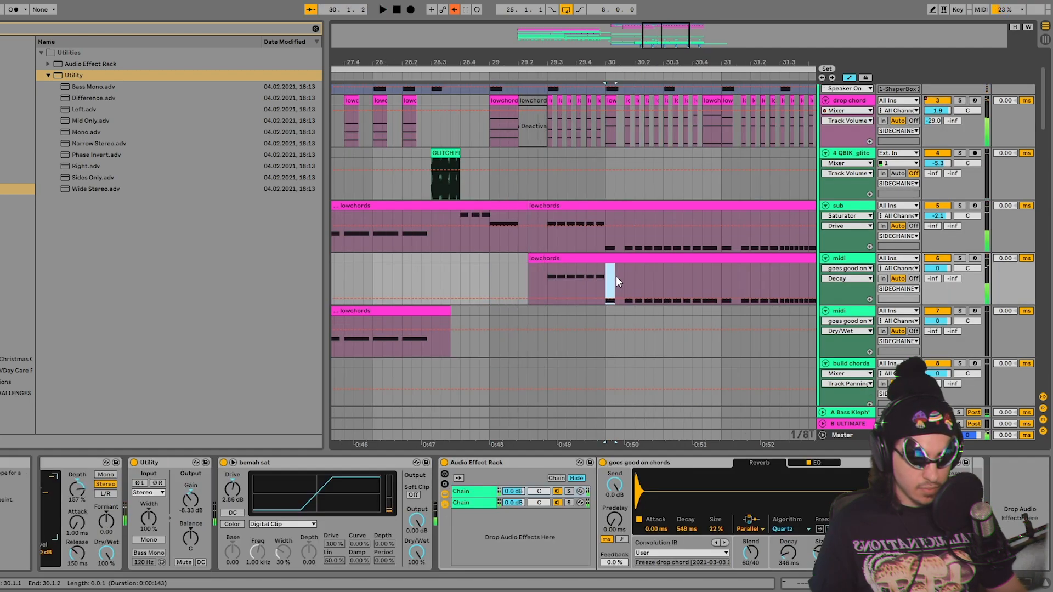
key("Delete")
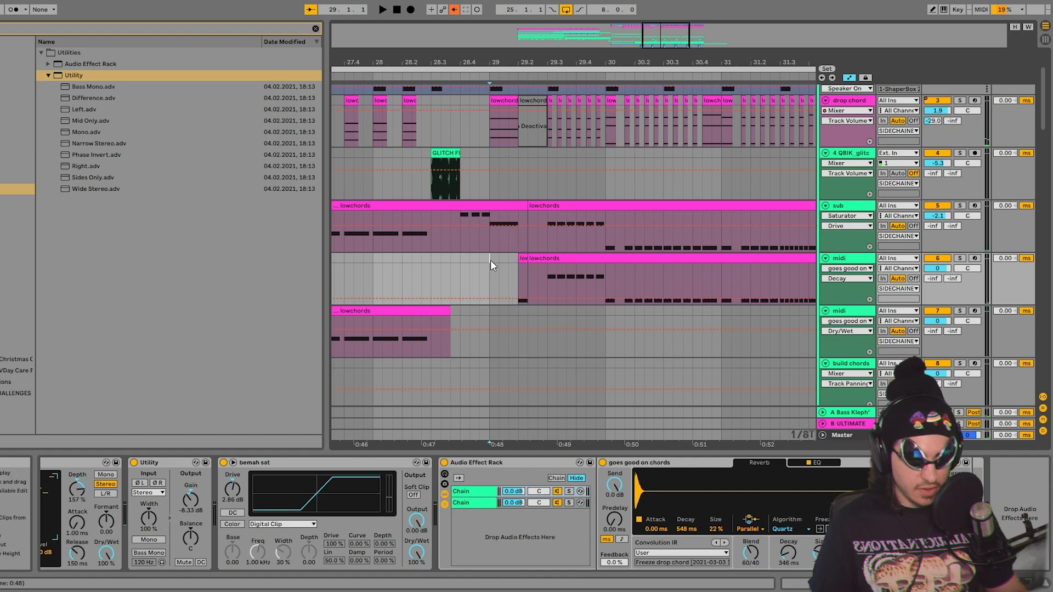
left_click_drag(518, 107, 525, 107)
key("space")
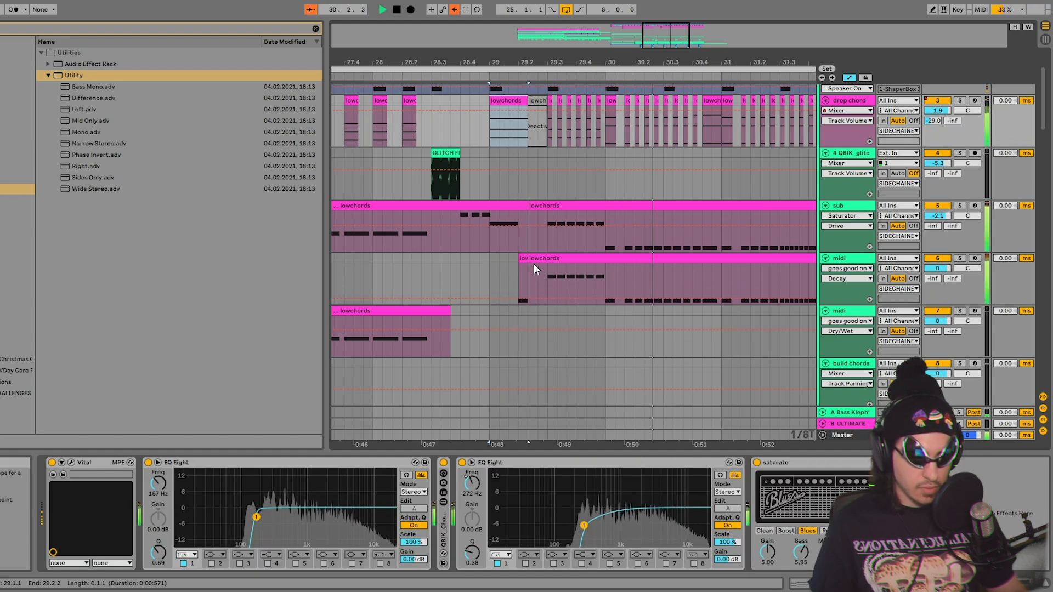
Step: Copy the start of the QBIK glitch clip from 25.2.2 to 29.2.2 on its track and play from bar 29
left_click_drag(554, 62, 576, 35)
key("space")
left_click(366, 153)
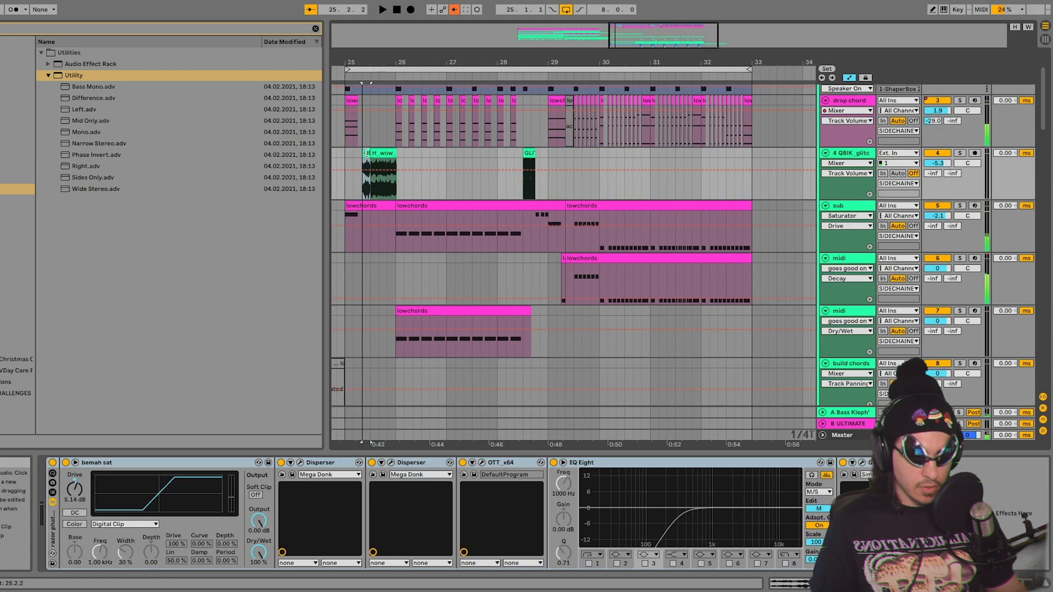
left_click_drag(568, 157, 569, 157)
left_click(548, 155)
key("space")
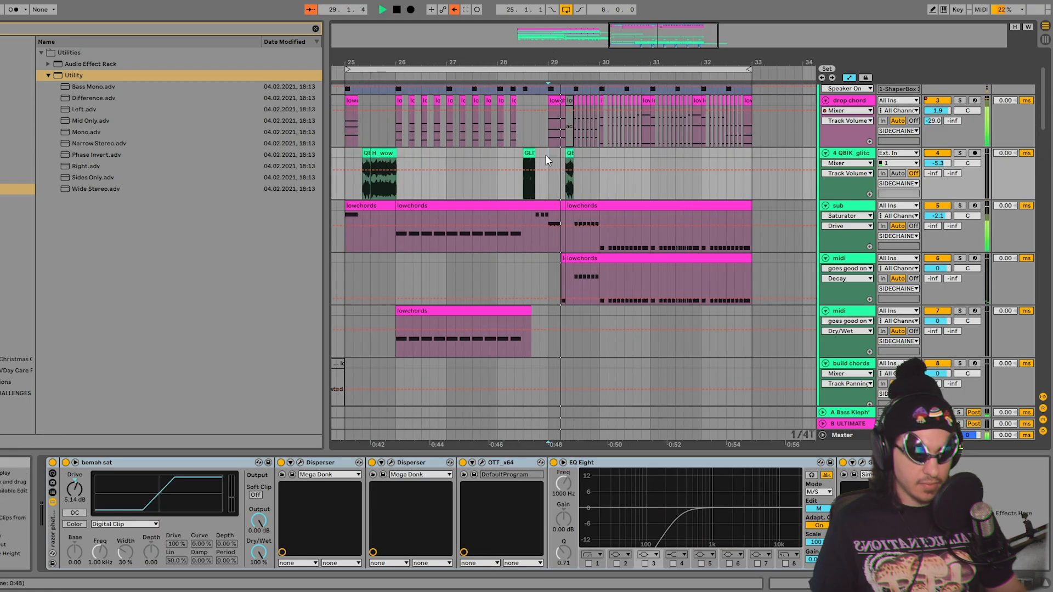
Step: Copy the QBIK fill clip from 28.4.1 to 29.2.1, shorten the copy to end at 29.2.2, and play it back
left_click_drag(614, 63, 543, 63)
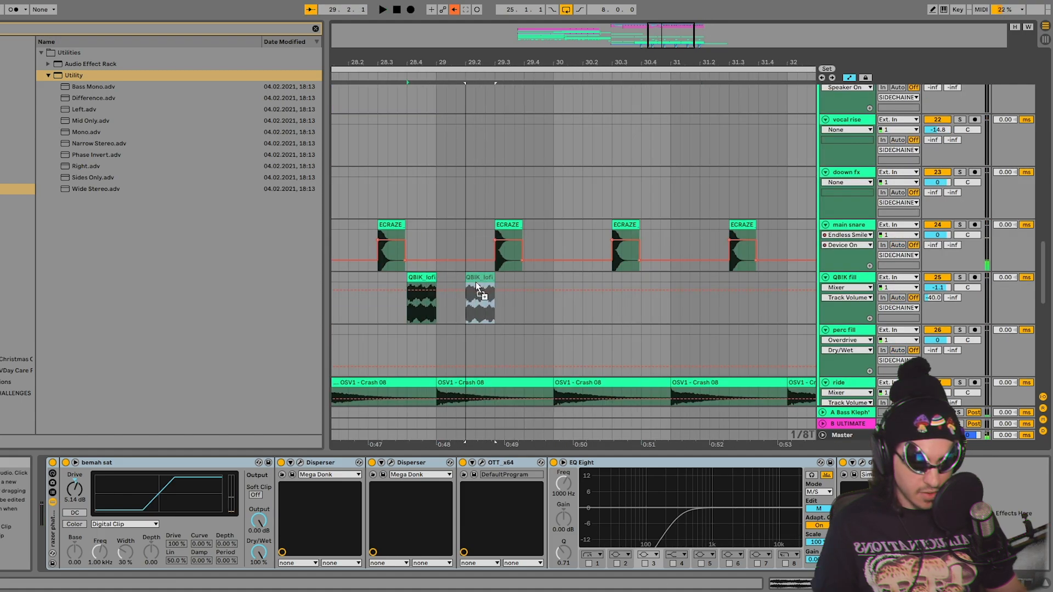
left_click(475, 282)
left_click_drag(495, 277, 476, 278)
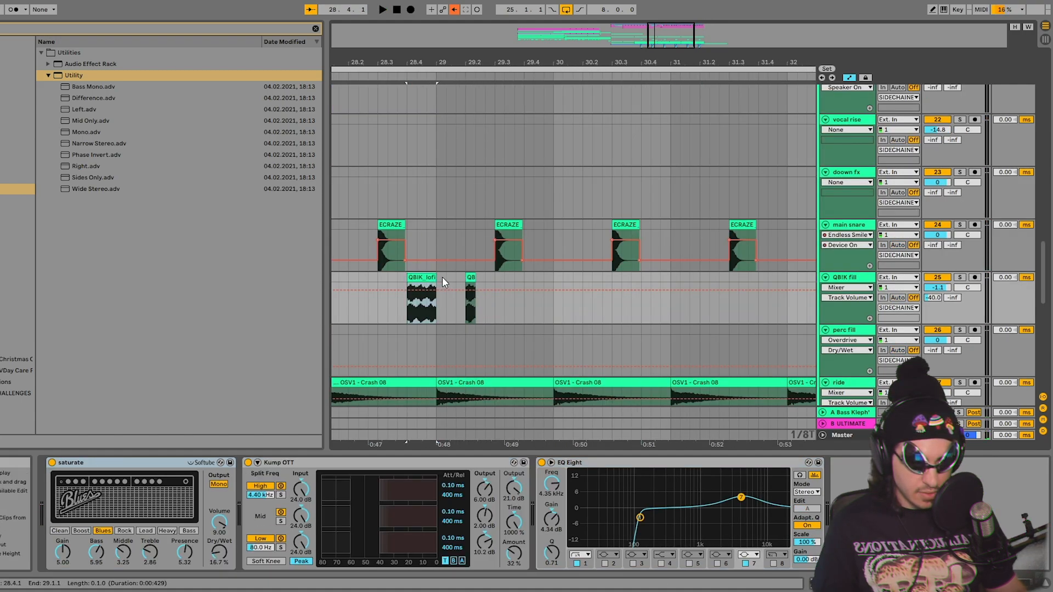
key("space")
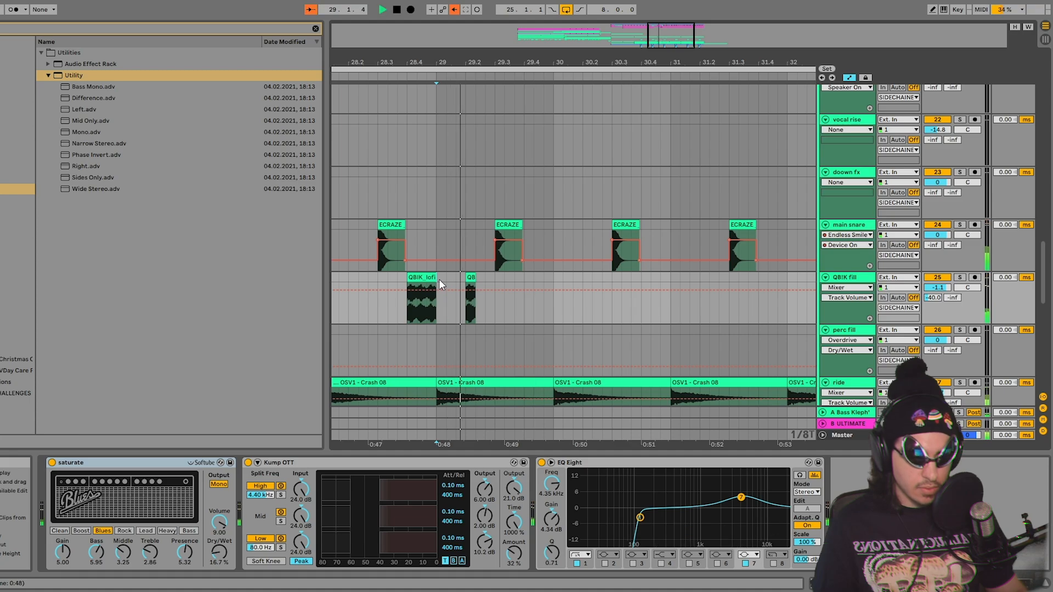
Step: Transpose the short QBIK fill clip at 29.2.1 to -2 st and play the drop from bar 29
double_click(471, 281)
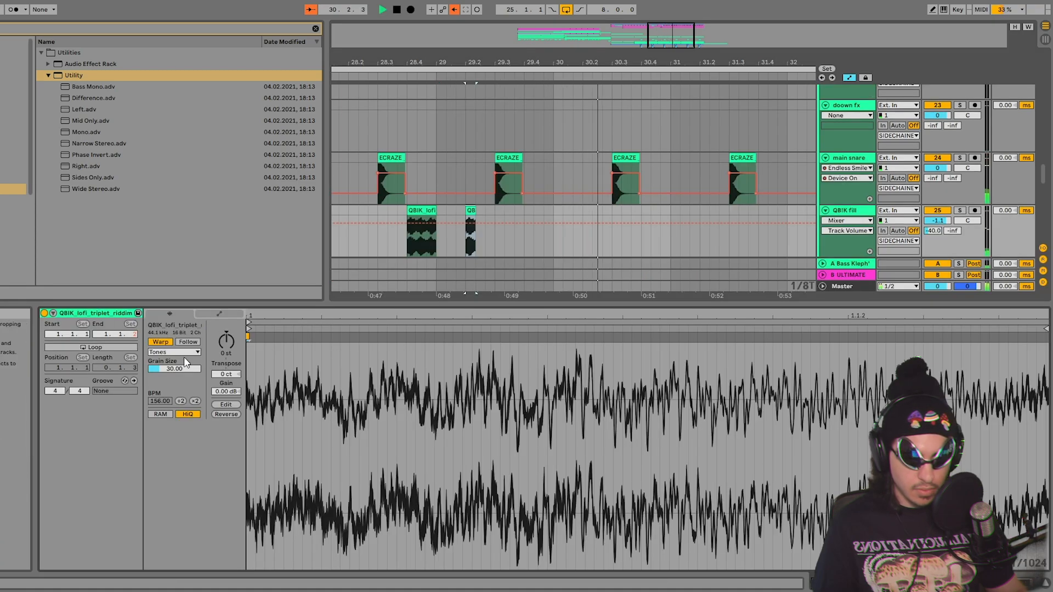
key("space")
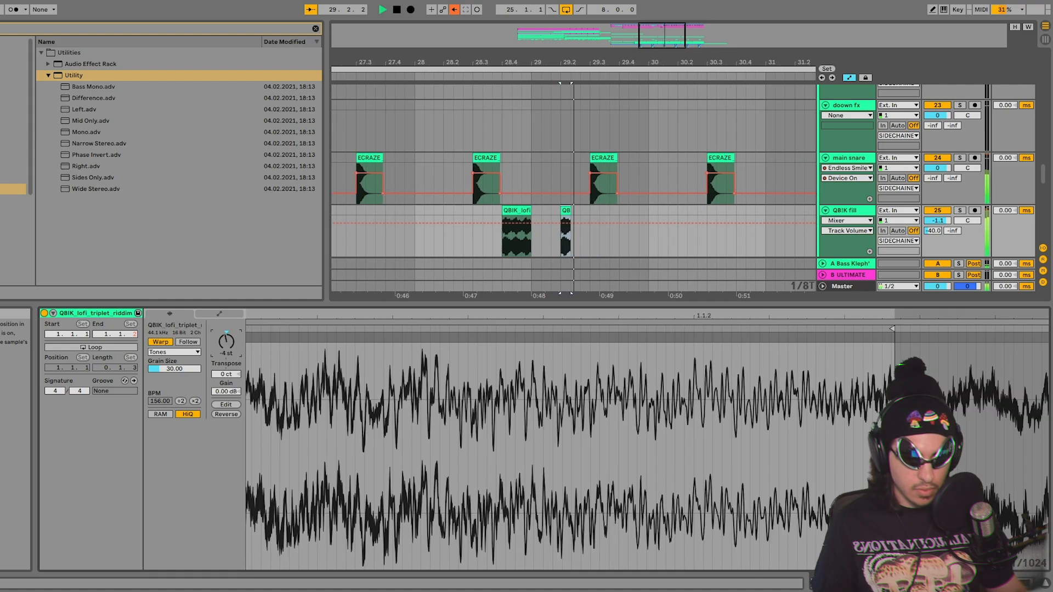
key("space")
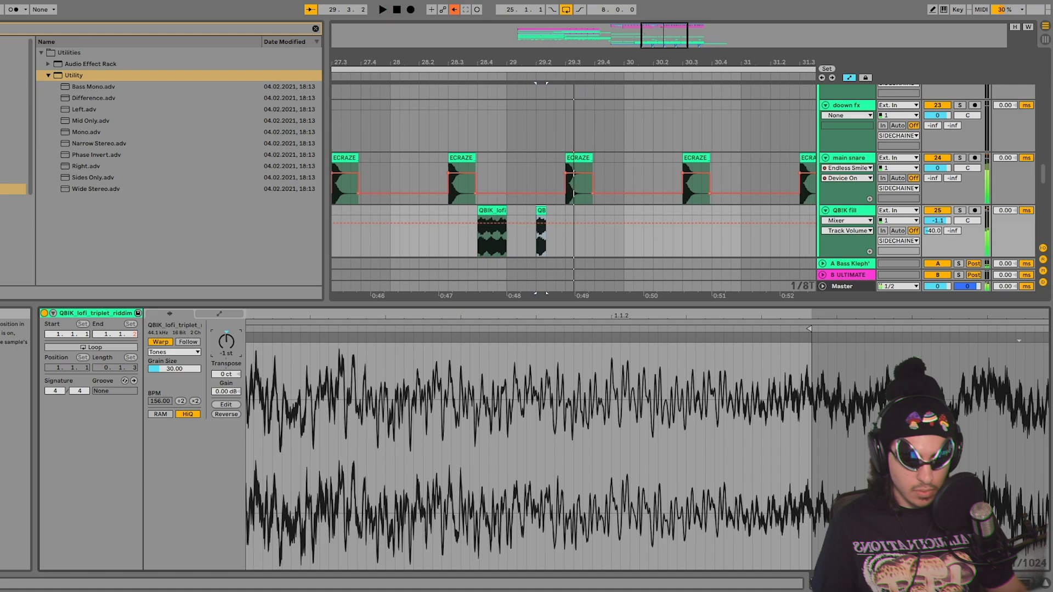
left_click(549, 245)
left_click(508, 241)
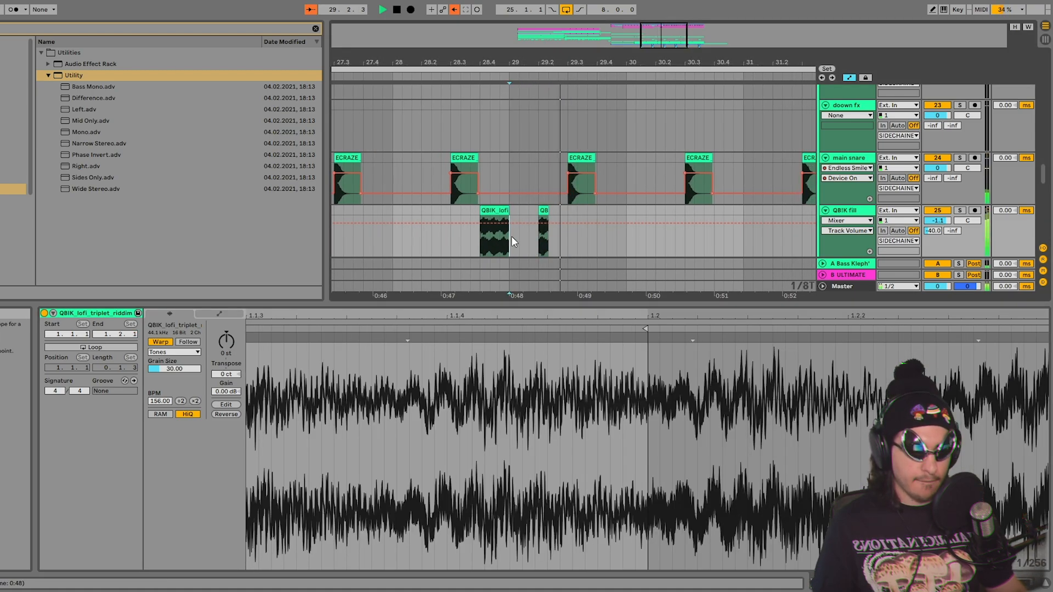
Step: Copy the short QBIK fill clip from 29.2.1 to 29.4.3, ending at bar 30, and play from bar 29
left_click_drag(543, 209, 626, 215)
left_click(510, 208)
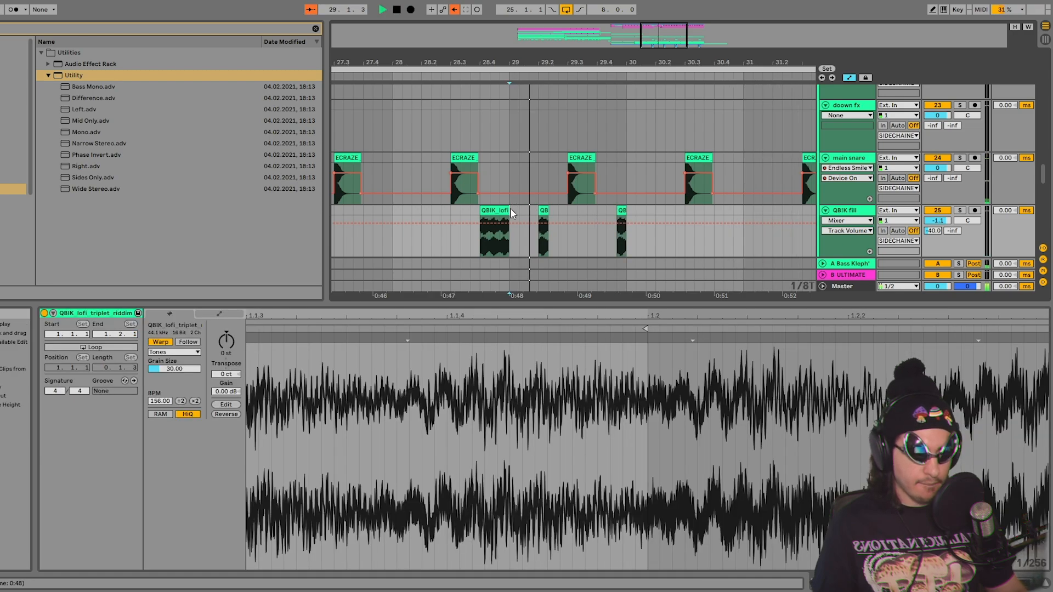
left_click(620, 211)
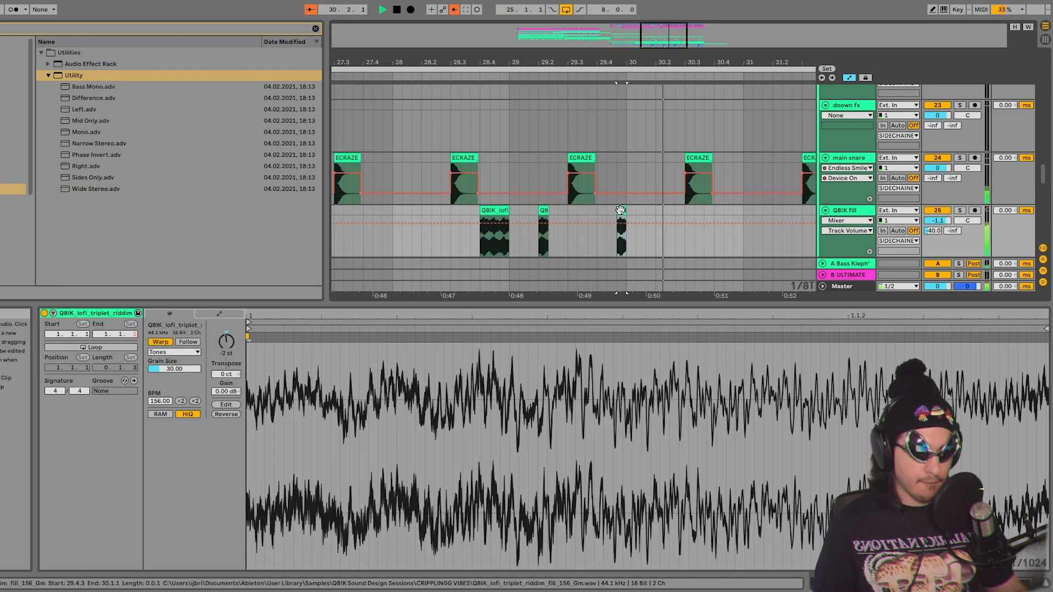
Step: Duplicate the QBIK fill range from 29.3.1 to 30.1.1 twice, and delete the clip copy at 30.2.3
left_click_drag(567, 215, 622, 214)
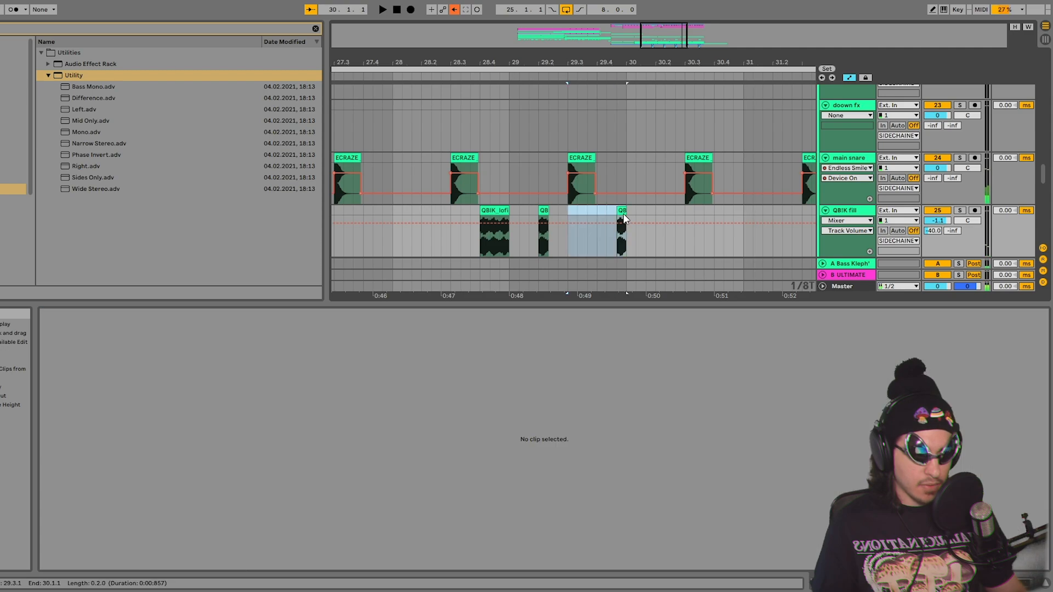
key("ctrl+d")
key("ctrl+d")
left_click(509, 208)
key("space")
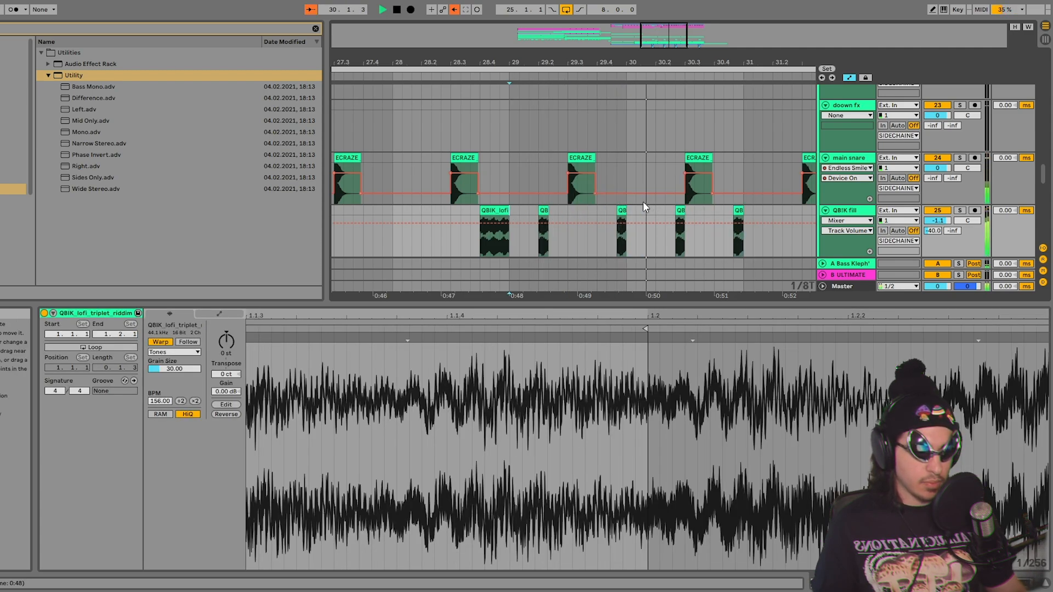
left_click(679, 210)
key("Delete")
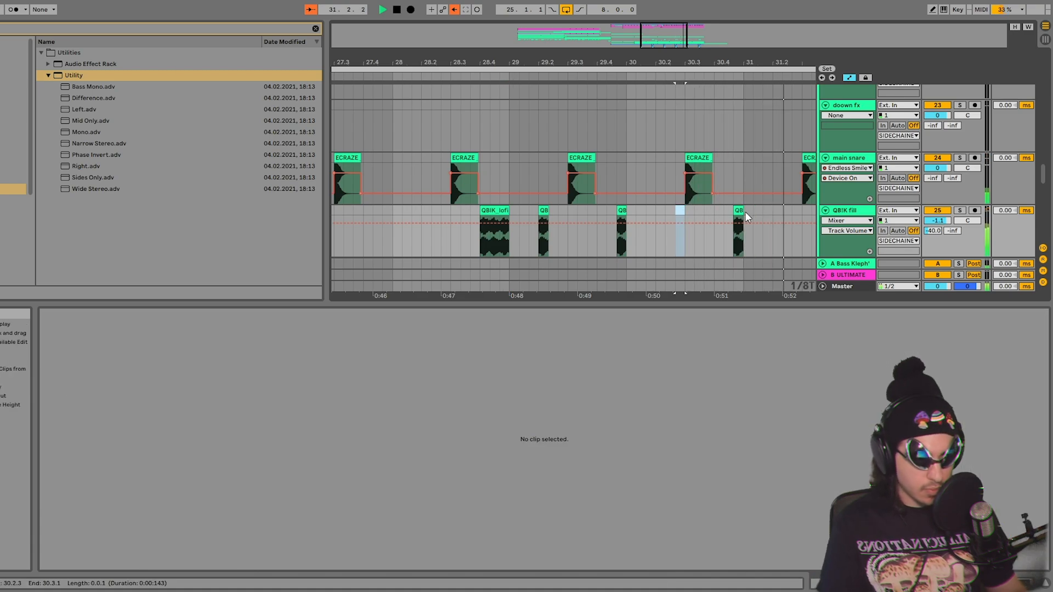
Step: Transpose the QBIK fill clip at 30.4.3 to 10 st and play it back
left_click_drag(709, 62, 530, 48)
left_click(549, 208)
key("space")
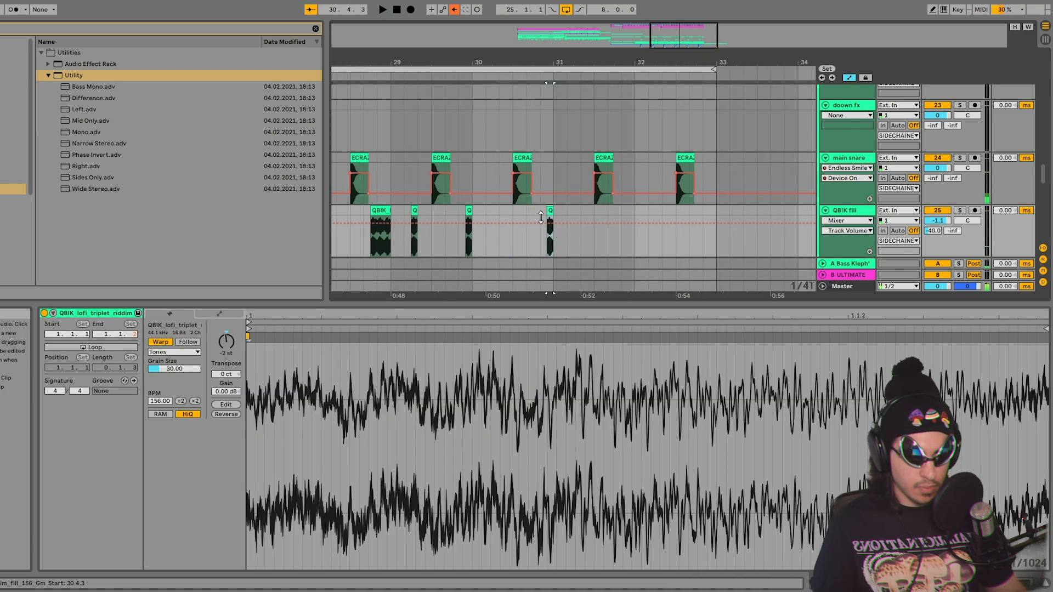
left_click(228, 336)
type("10")
key("Return")
key("space")
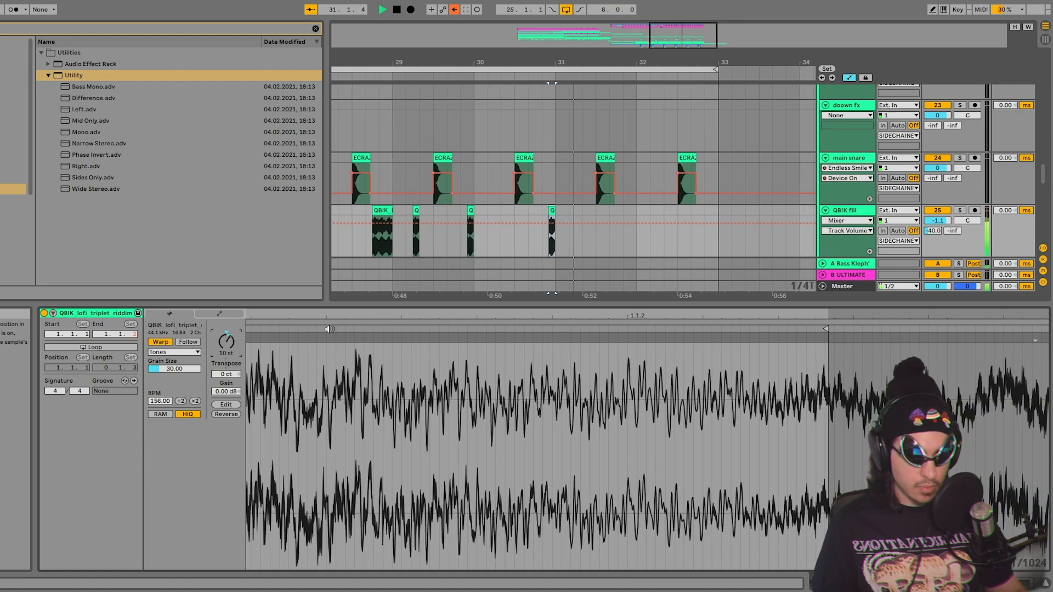
Step: Place another copy of the short QBIK fill clip so it ends at bar 32
key("space")
key("space")
left_click_drag(429, 240, 464, 227)
left_click_drag(462, 212, 627, 214)
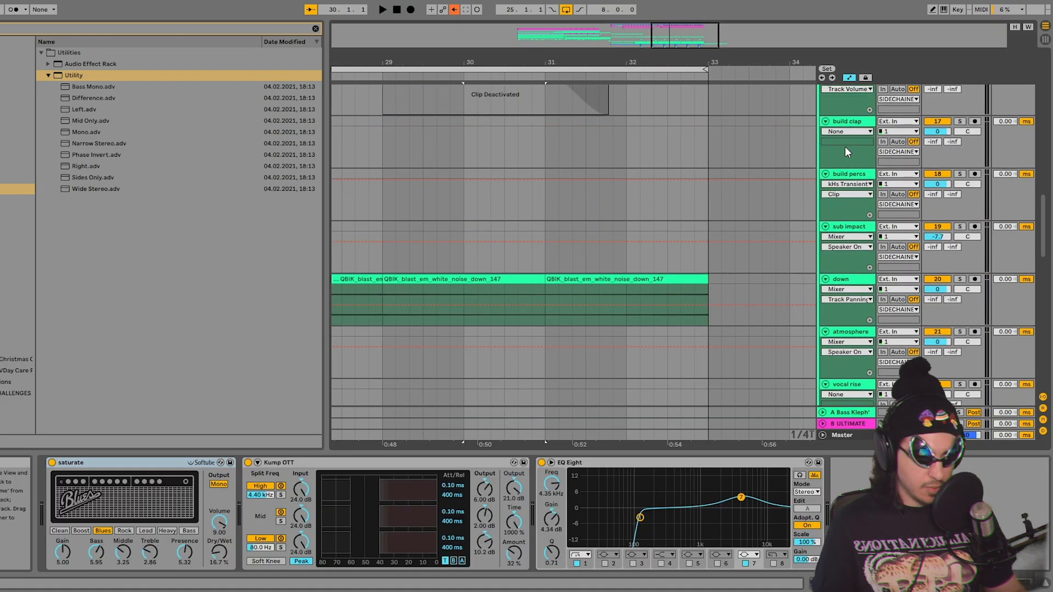
Step: Copy the Audio Effect Rack and the goes good on chords reverb from the upper midi track onto the QBIK fill track
scroll(845, 146, "down", 5)
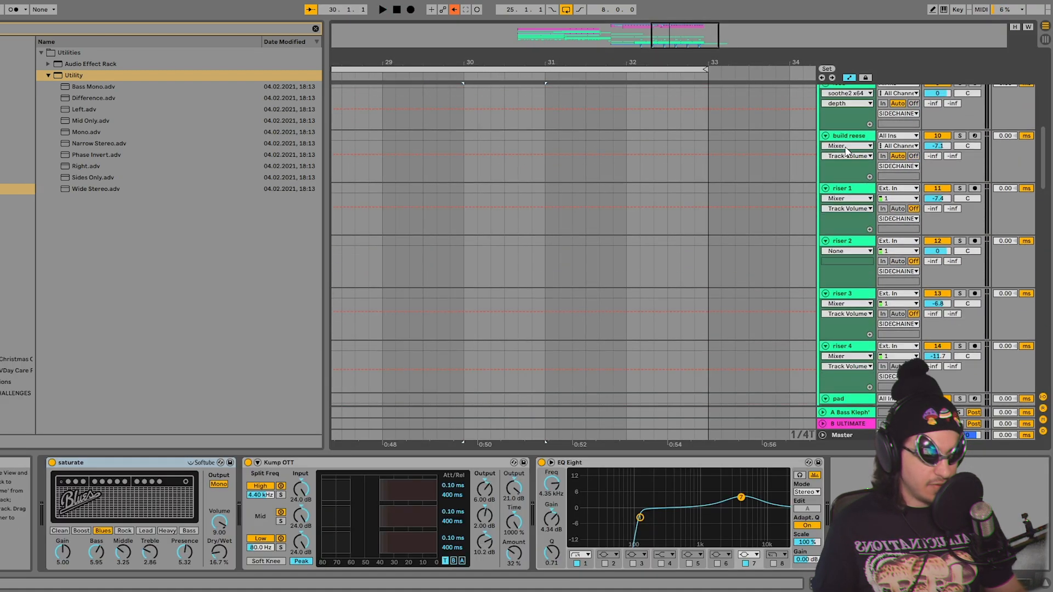
scroll(845, 165, "up", 3)
left_click(860, 292)
left_click(859, 308)
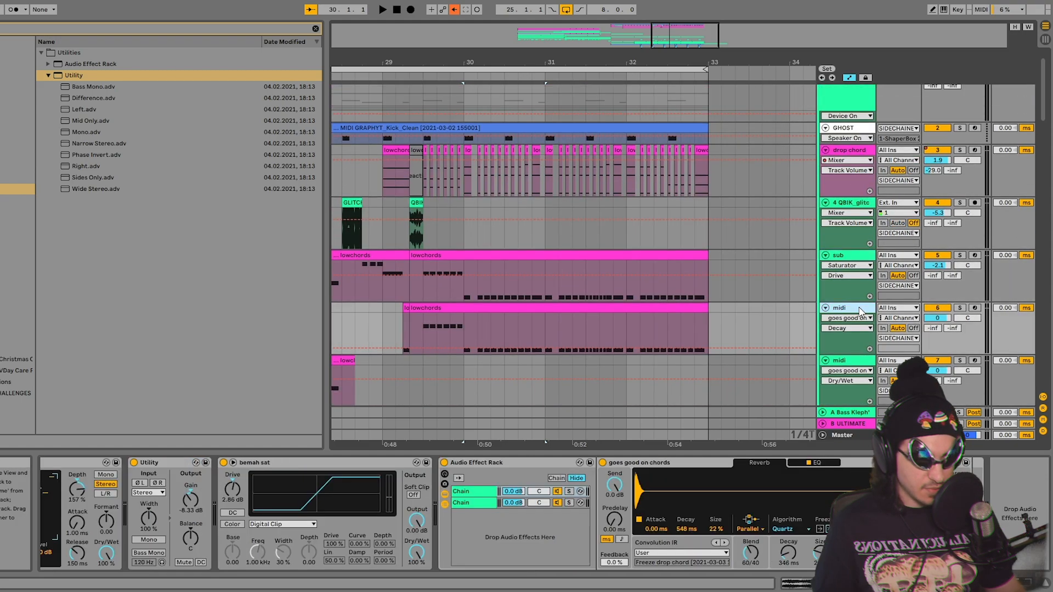
scroll(859, 308, "down", 6)
scroll(858, 307, "down", 12)
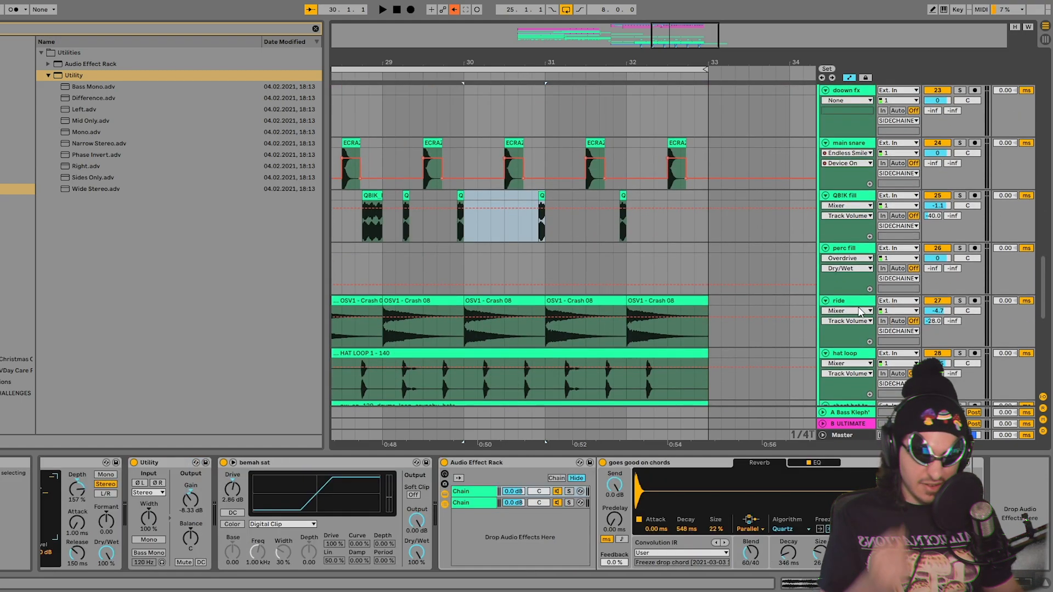
left_click_drag(524, 462, 723, 344)
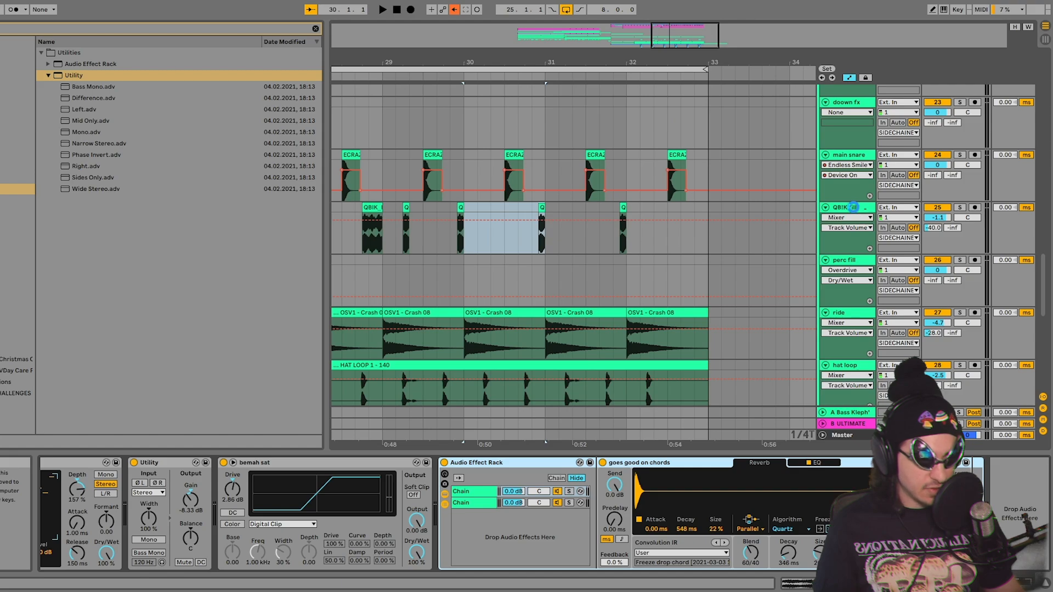
Step: Solo the QBIK fill track, set its reverb's Dry/Wet to 100 %, and audition the short fills repeatedly
left_click(959, 208)
key("space")
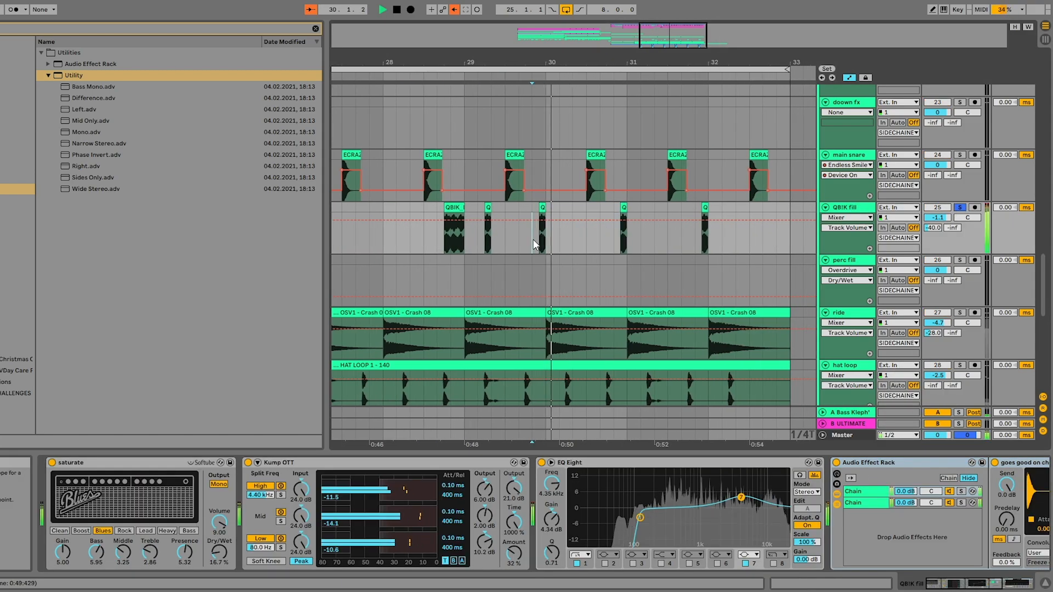
key("space")
key("space")
scroll(861, 510, "right", 7)
key("space")
left_click_drag(954, 552, 954, 516)
key("space")
key("space")
key("space")
key("space")
key("space")
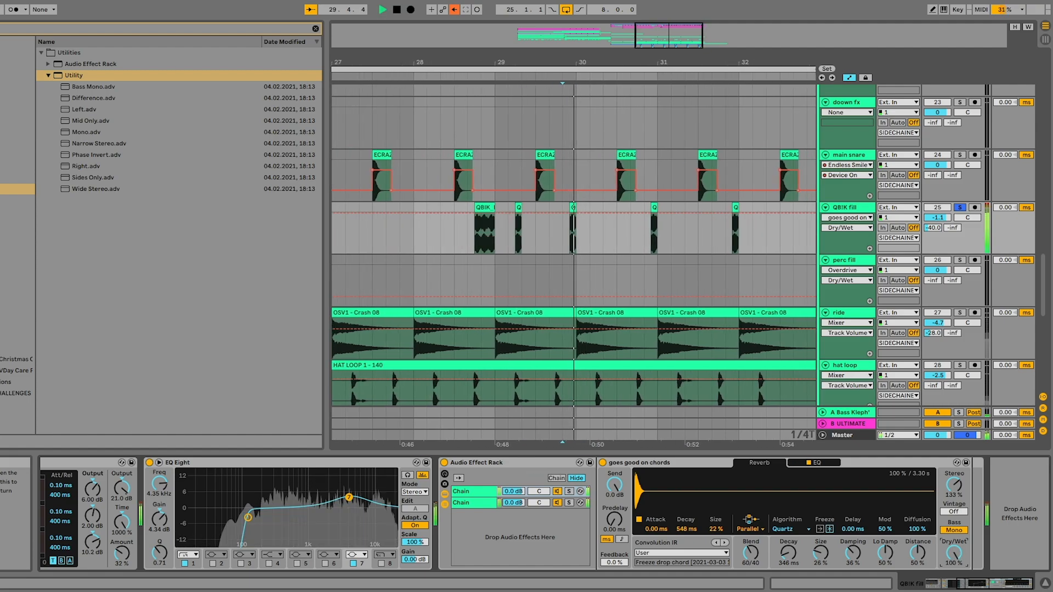
Step: Switch the QBIK fill reverb's algorithm to Dark Hall and audition the fill with a longer decay
key("space")
key("space")
left_click_drag(788, 552, 789, 539)
key("space")
key("space")
key("space")
left_click(789, 539)
key("space")
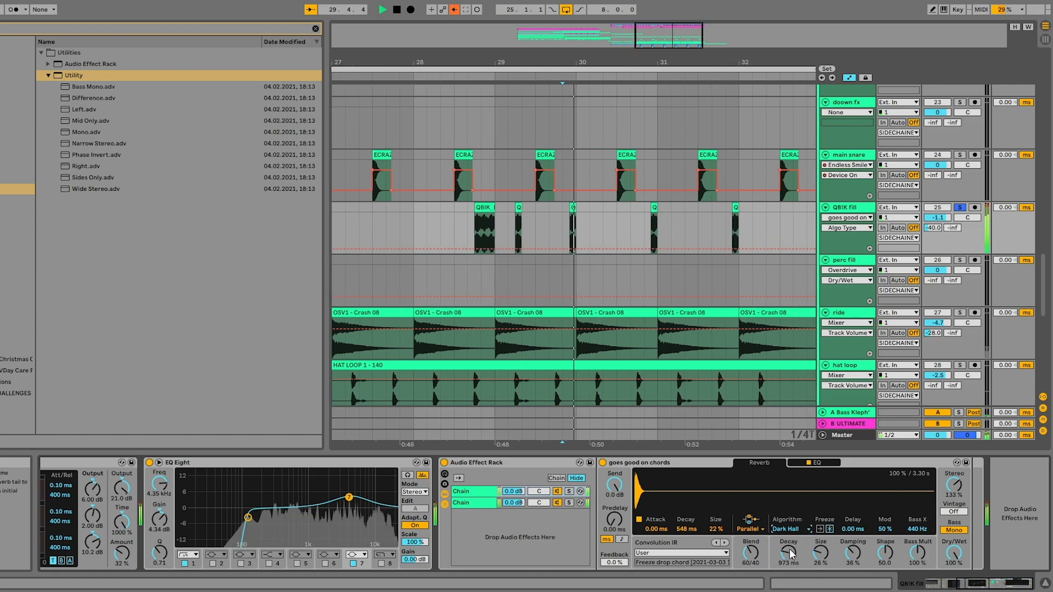
Step: Set the QBIK fill reverb's decay to 220 ms and its size to 21 %, auditioning the fill
left_click_drag(821, 553, 821, 548)
key("space")
key("space")
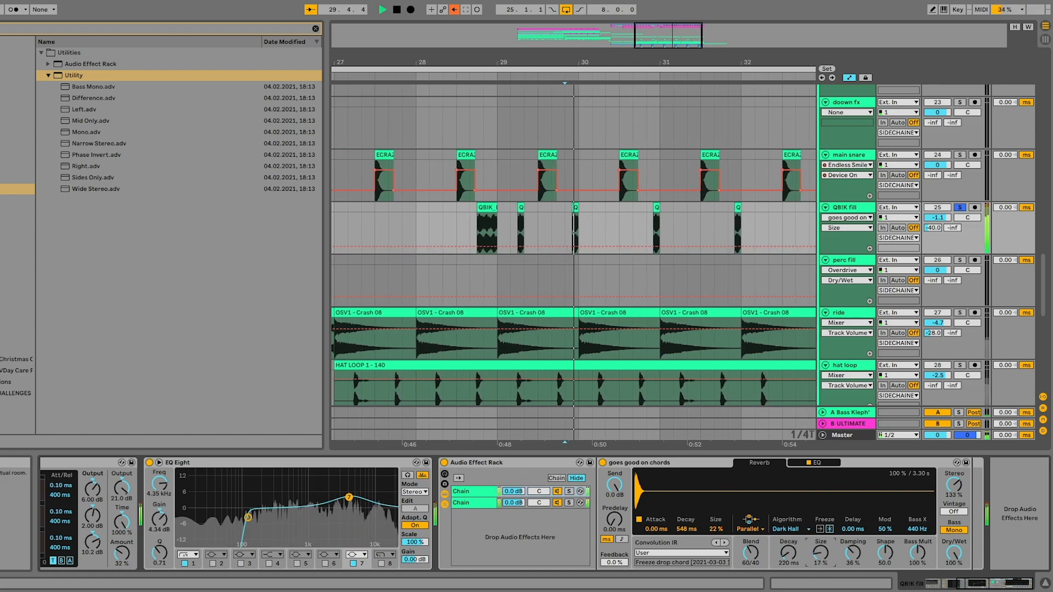
key("space")
Step: Unsolo the QBIK fill track and play the drop from bar 25
left_click_drag(519, 62, 519, 56)
left_click(356, 225)
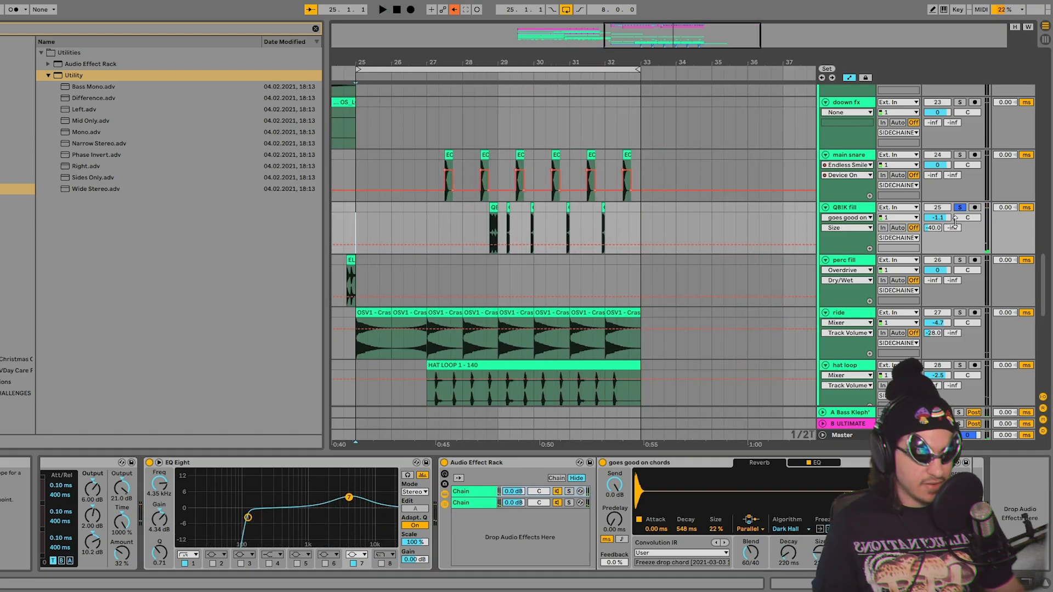
key("space")
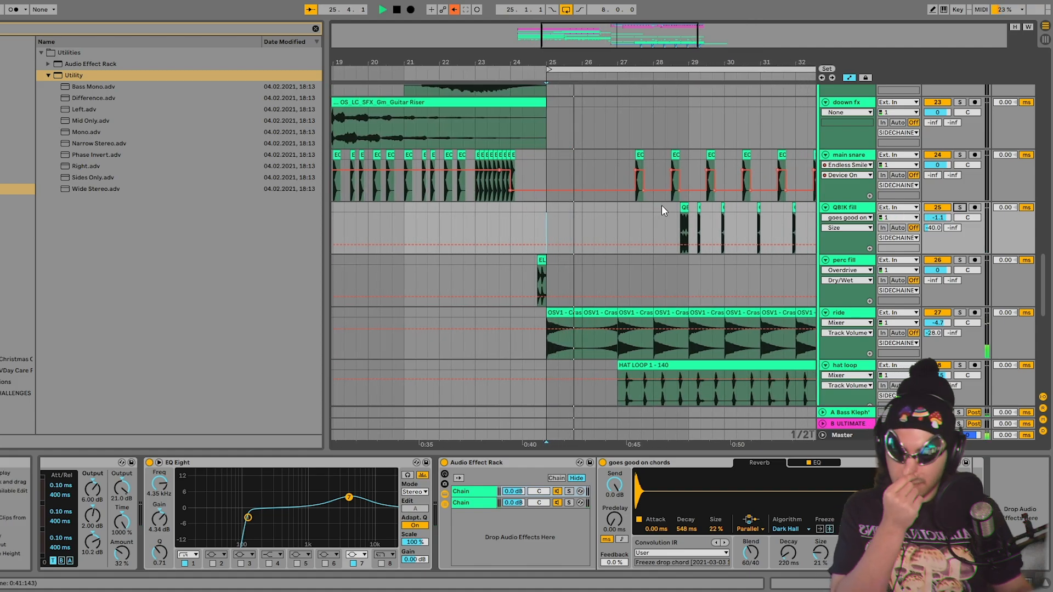
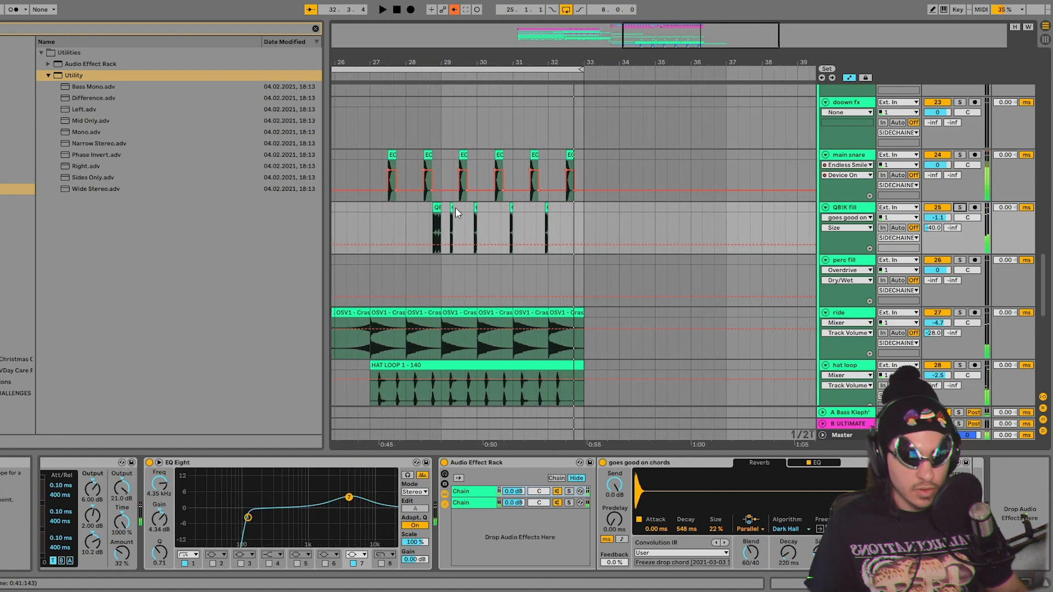
Step: Lower the gain of the four short QBIK fill clips after bar 29 to -5.69 dB and play the drop
left_click_drag(554, 211, 555, 209)
key("shift+Tab")
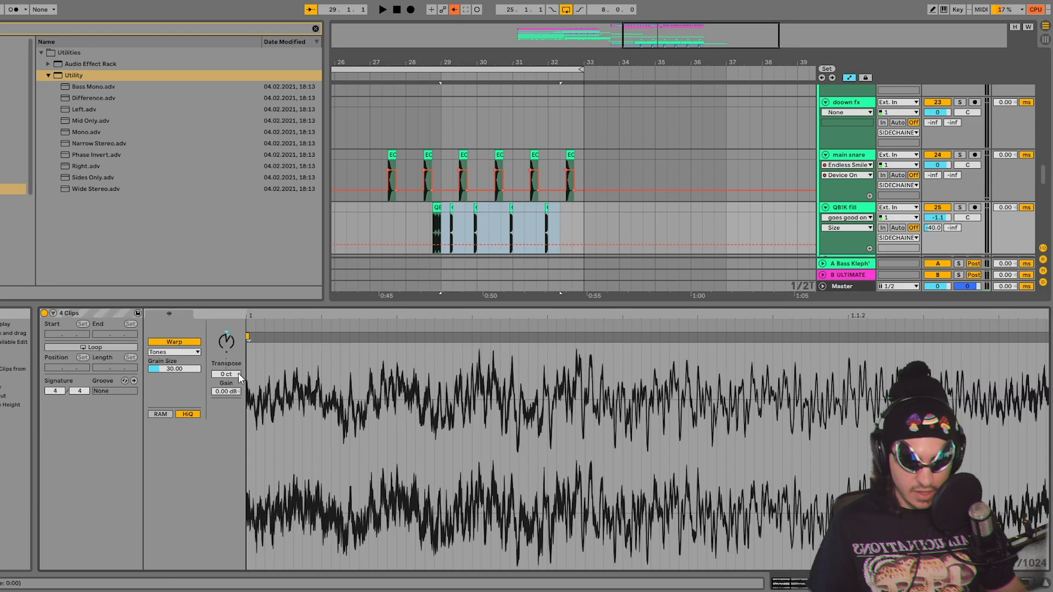
left_click_drag(226, 392, 226, 406)
key("space")
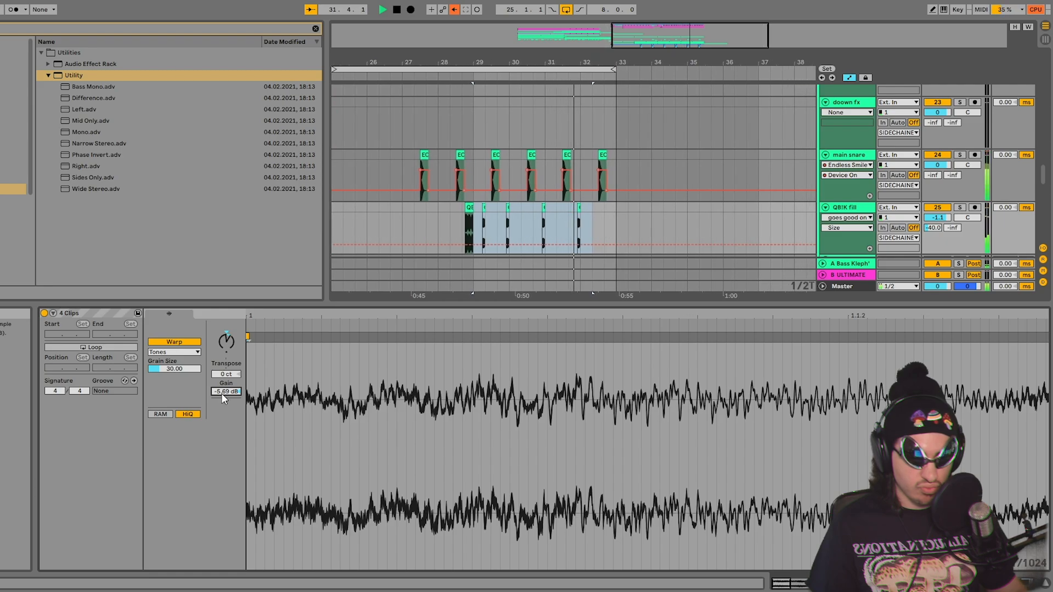
Step: Remove the Audio Effect Rack from the QBIK fill track, keeping the goes good on chords reverb
double_click(836, 207)
left_click(483, 503)
key("space")
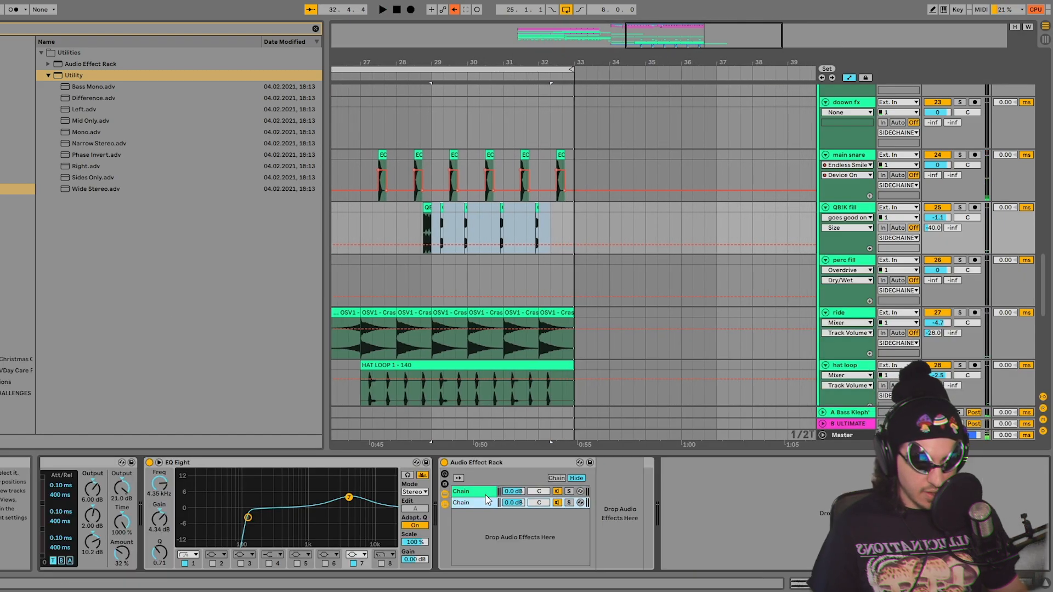
left_click(484, 493)
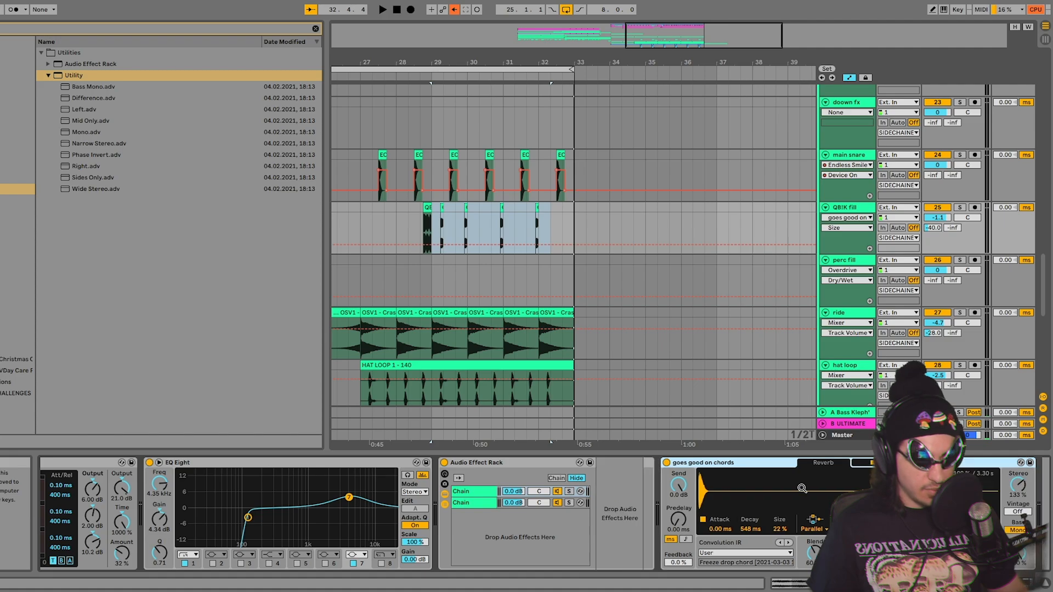
left_click(494, 463)
key("Delete")
Step: Automate the QBIK fill reverb to be off before bar 29 and on from bar 29, and play it back
right_click(443, 462)
left_click(458, 470)
left_click(437, 226)
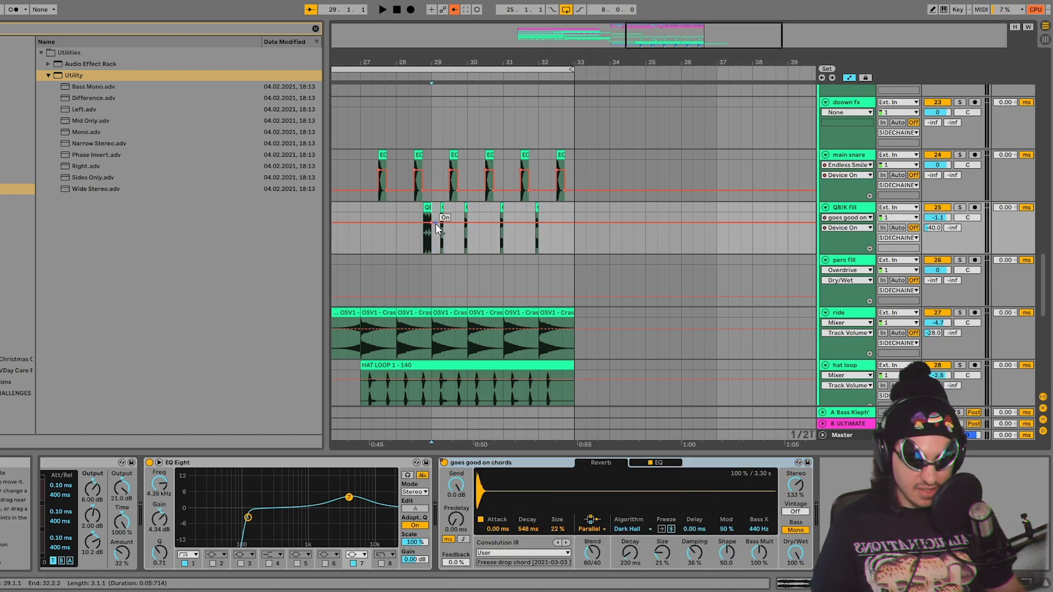
left_click(423, 220)
key("space")
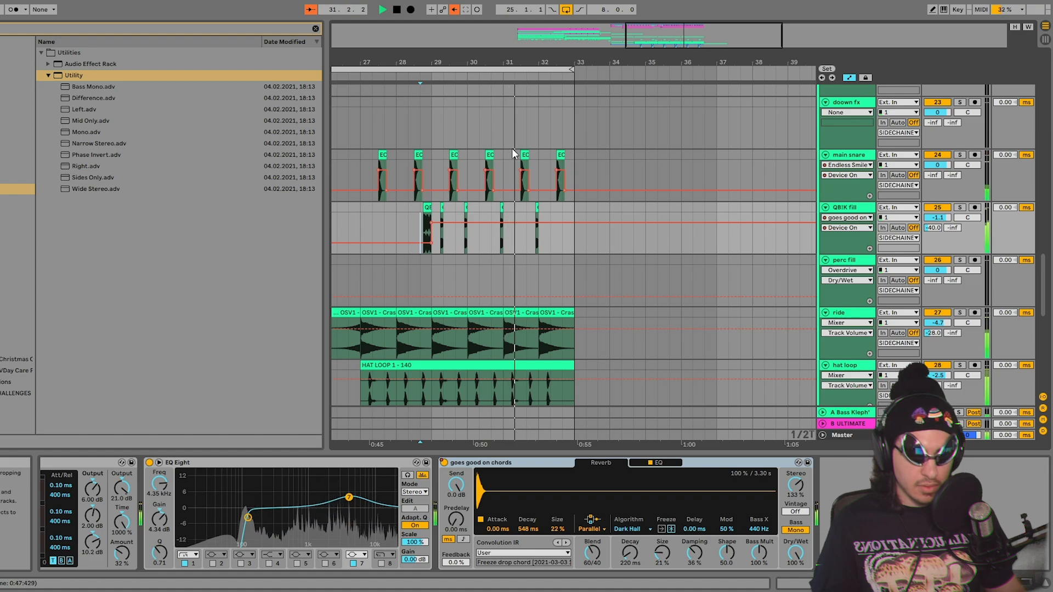
Step: Replace the QBIK fill clip at 30.4.3 with a copy of the clip at 29.4.3 and play from bar 29
left_click(502, 208)
left_click_drag(465, 207, 502, 209)
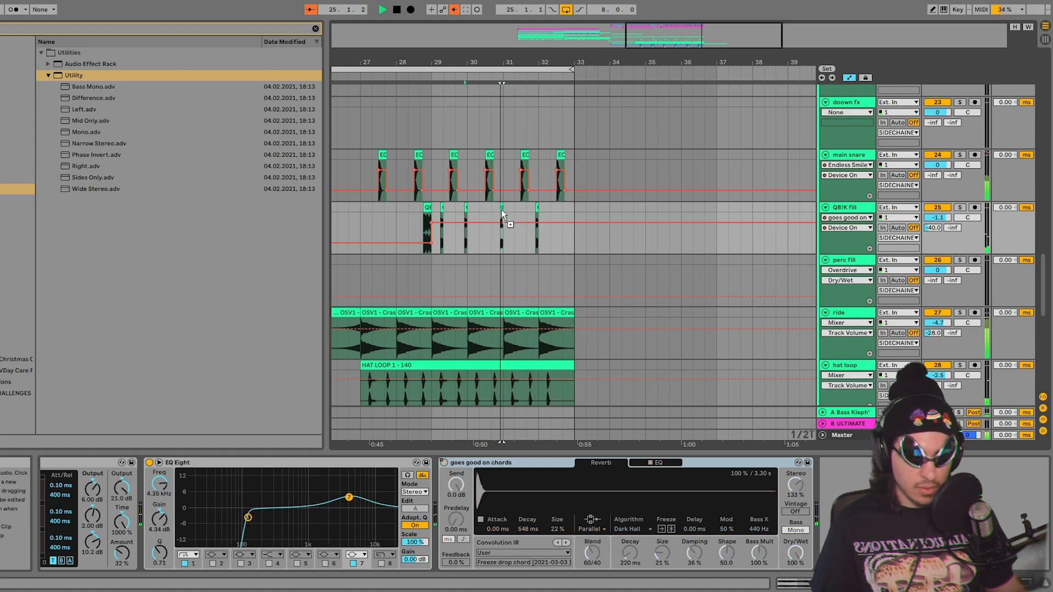
left_click(432, 209)
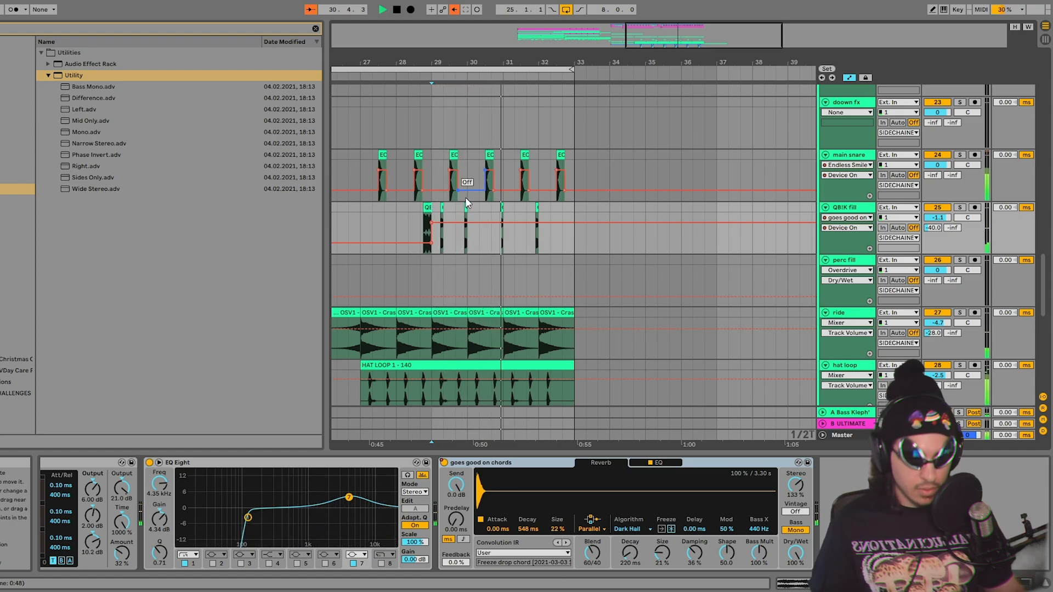
left_click(501, 204)
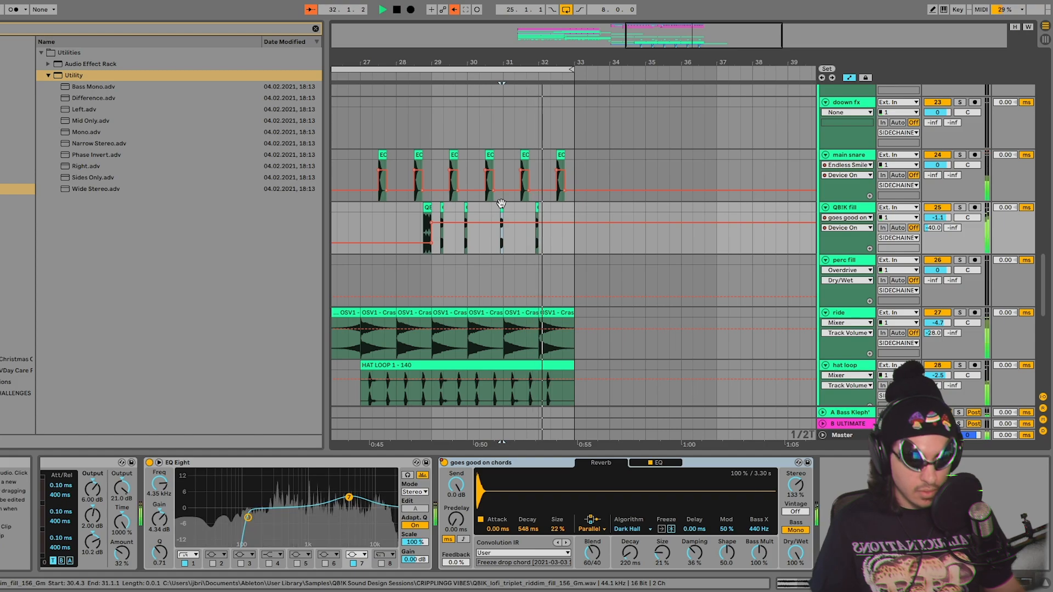
left_click(456, 208)
key("space")
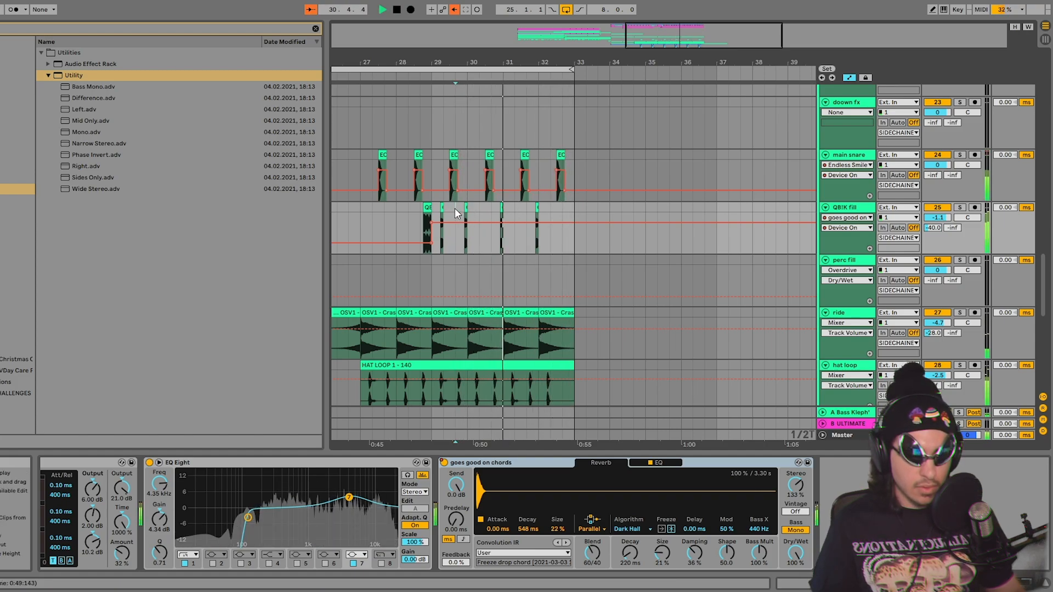
Step: Shorten the drop chord clip at 30.4.2 and repeat the short clip at 30.4.3
left_click(501, 209)
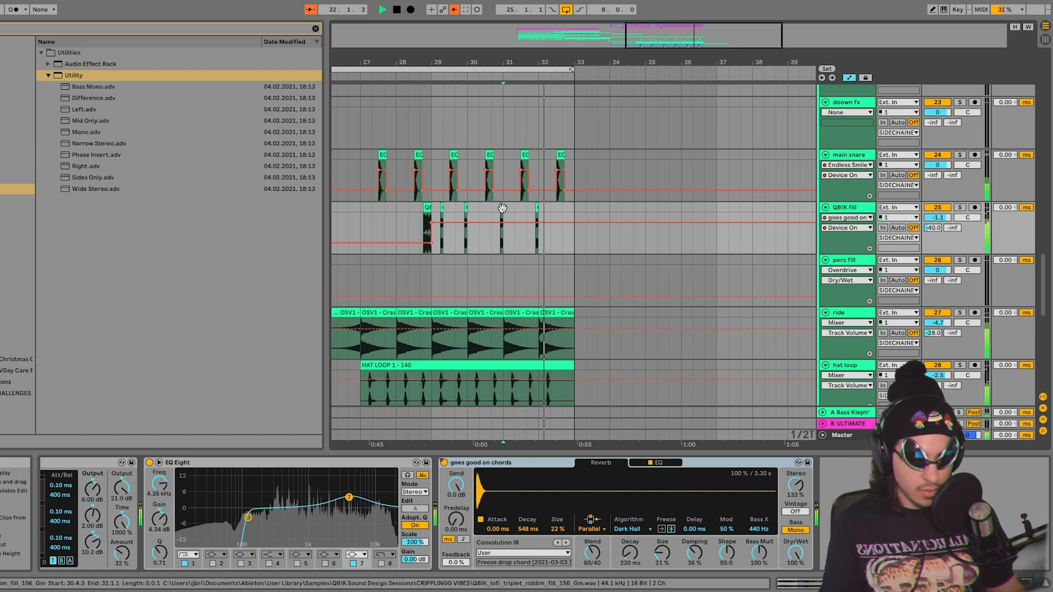
scroll(460, 211, "up", 6)
key("space")
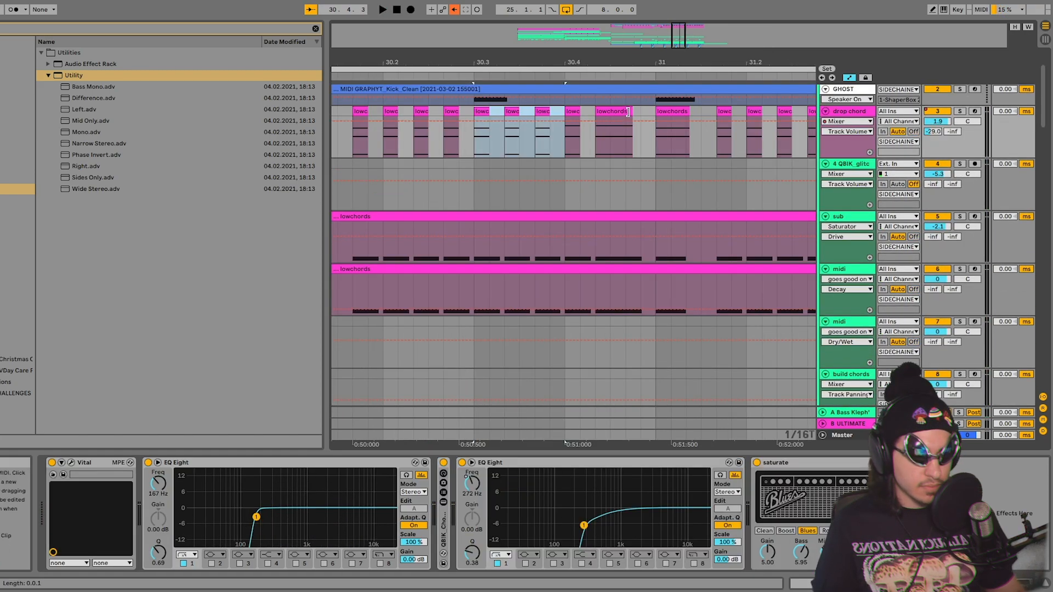
left_click_drag(632, 114, 608, 115)
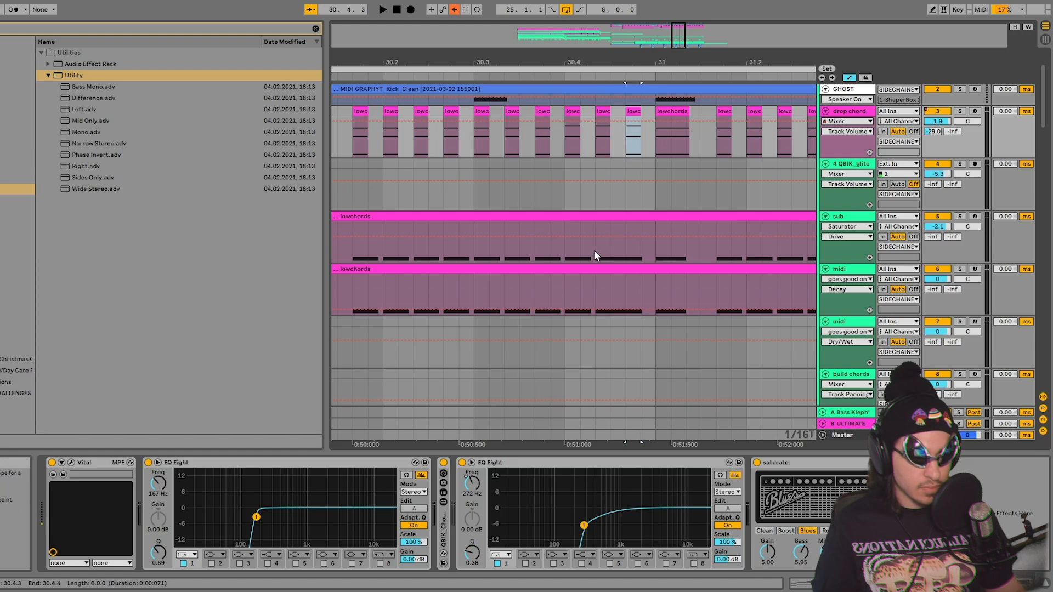
Step: Repeat the note section starting at 30.4.1 through the rest of that beat on the sub and midi tracks, and play from bar 30
left_click_drag(566, 249, 591, 215)
key("ctrl+d")
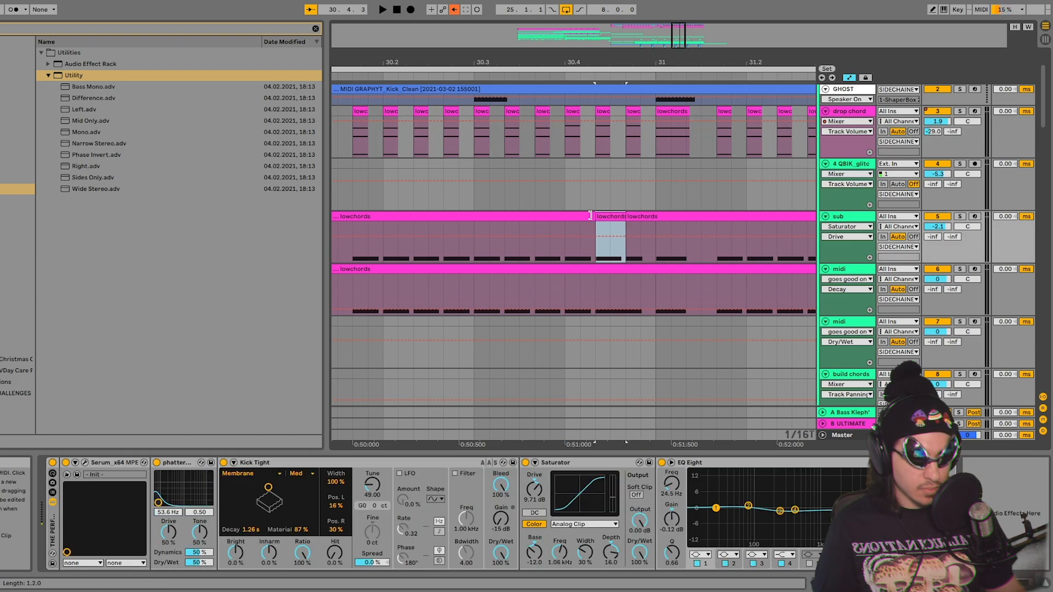
left_click_drag(568, 292, 591, 271)
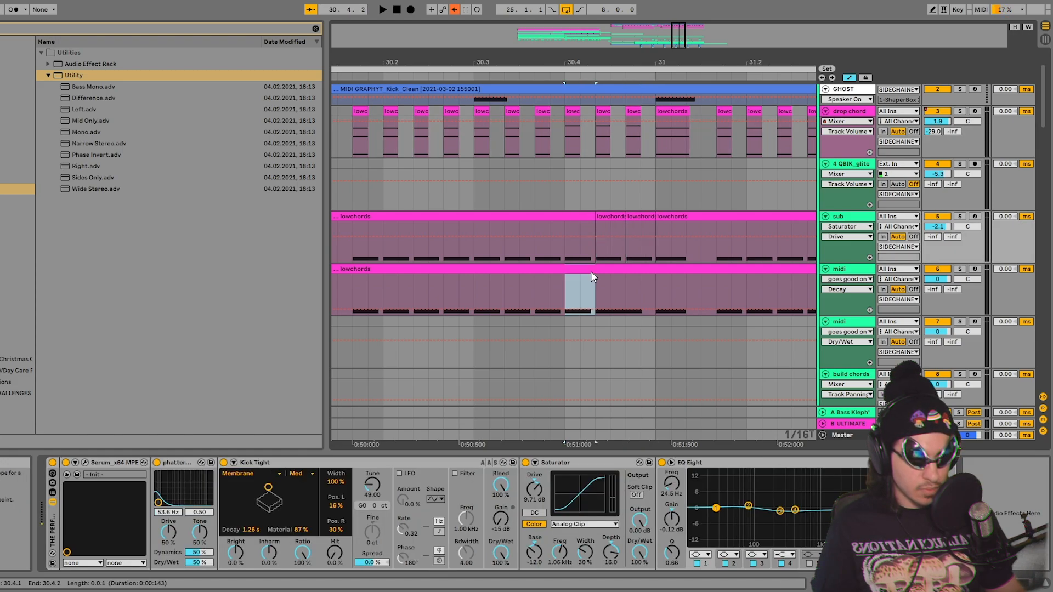
key("ctrl+d")
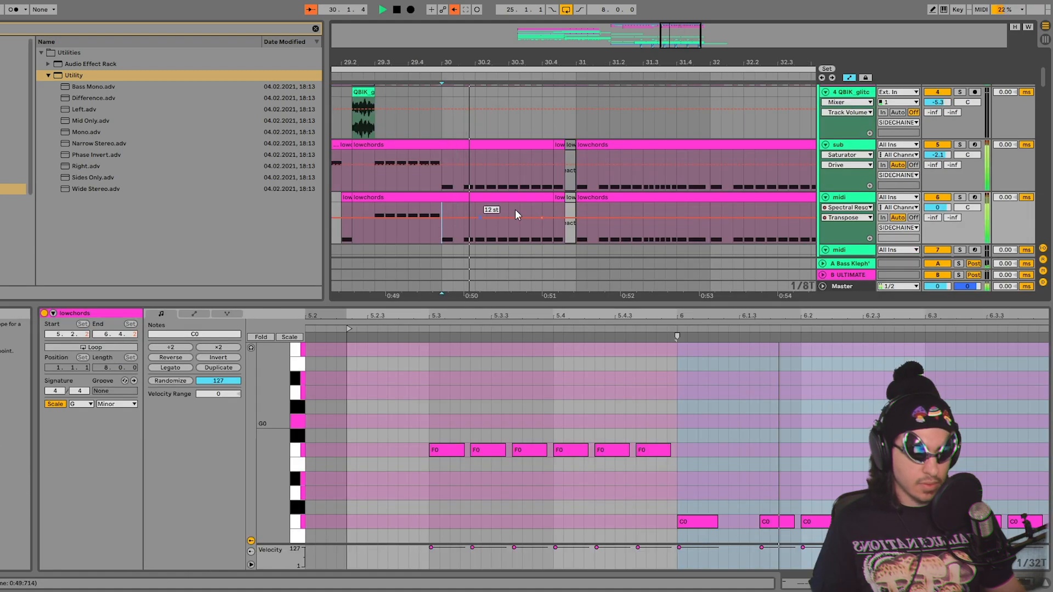
scroll(567, 198, "up", 1)
scroll(568, 198, "down", 1)
scroll(569, 201, "up", 1)
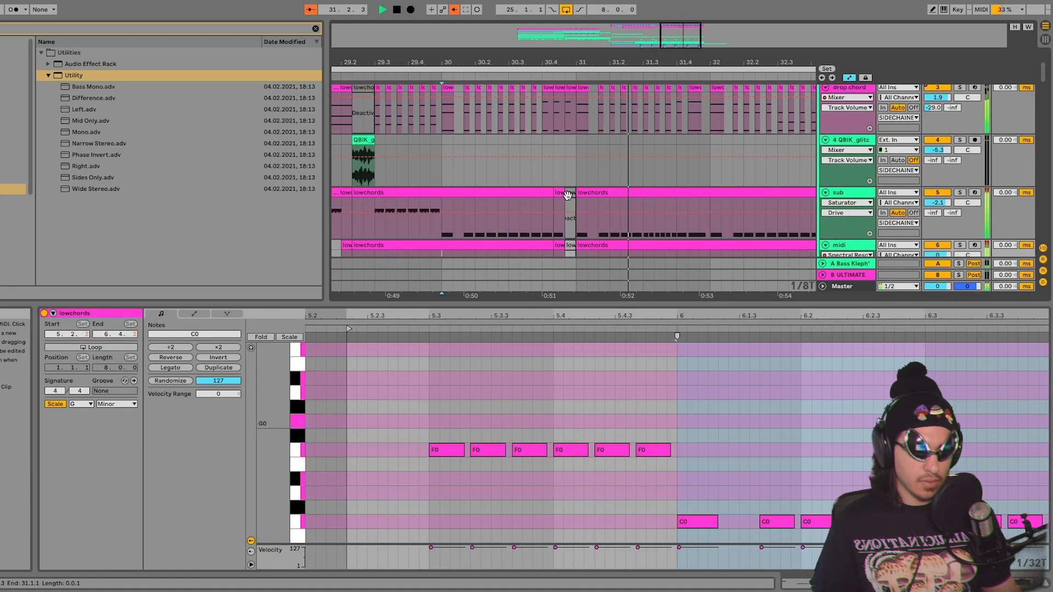
Step: Automate the midi track's Vocoder Formant Shift to fall from a raised point at 29.3 to -0.80 at bar 30
left_click_drag(693, 61, 562, 54)
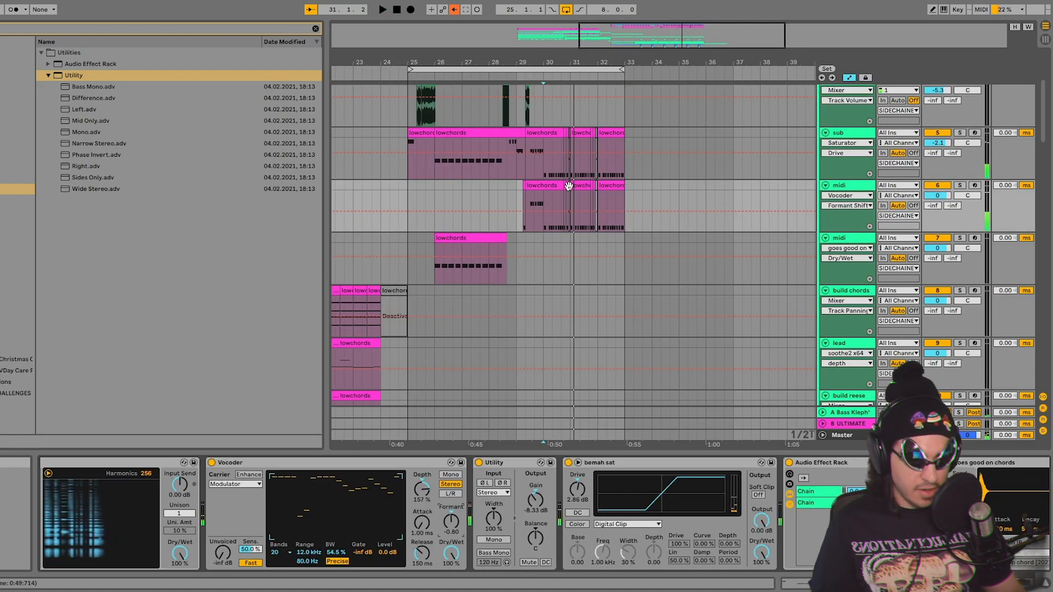
left_click_drag(559, 66, 559, 87)
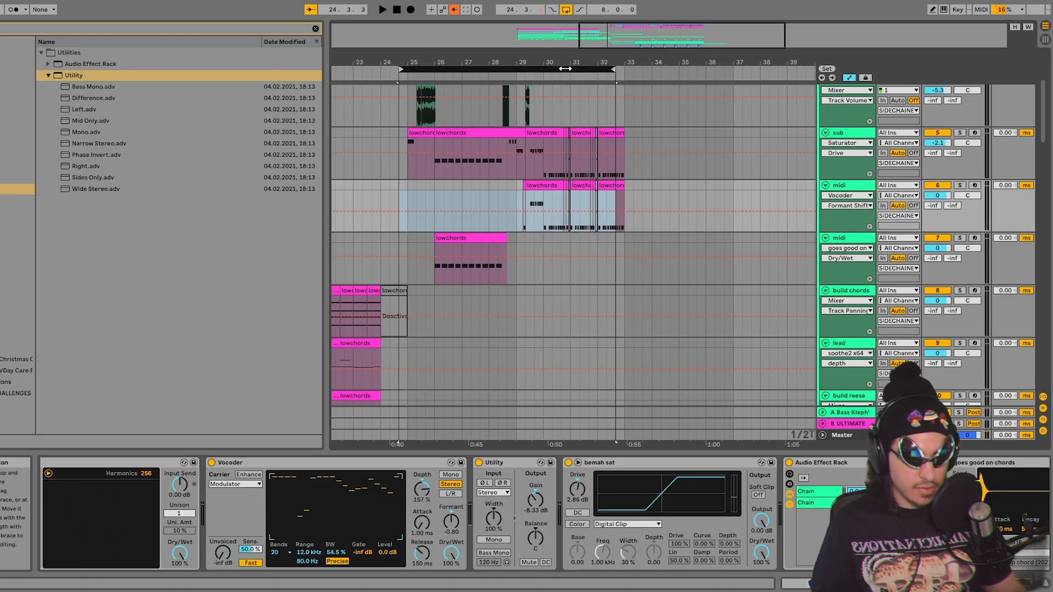
scroll(575, 222, "up", 5)
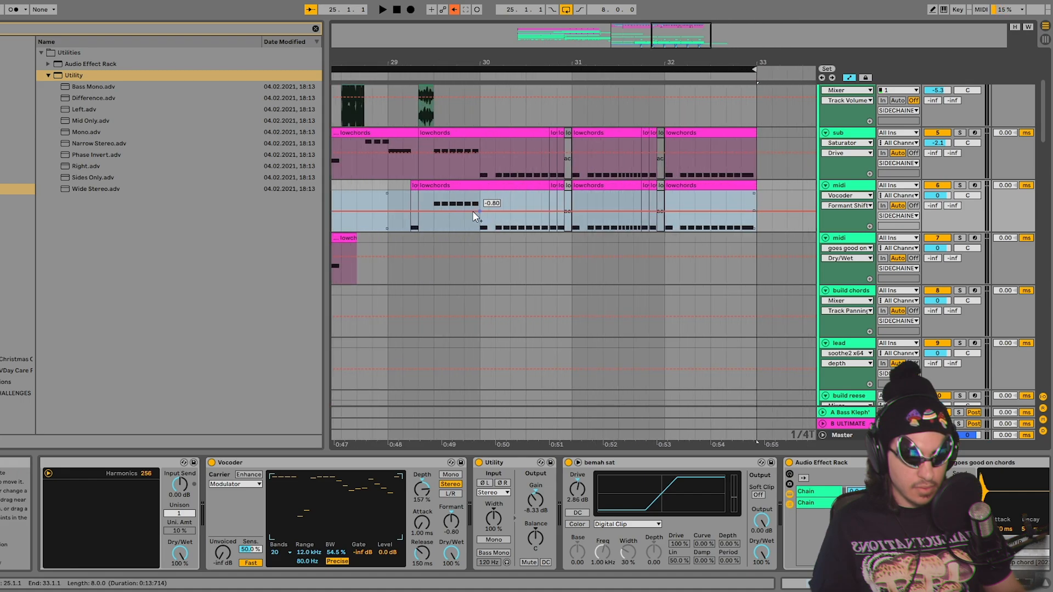
left_click(482, 212)
key("space")
left_click_drag(472, 210, 434, 202)
left_click(387, 202)
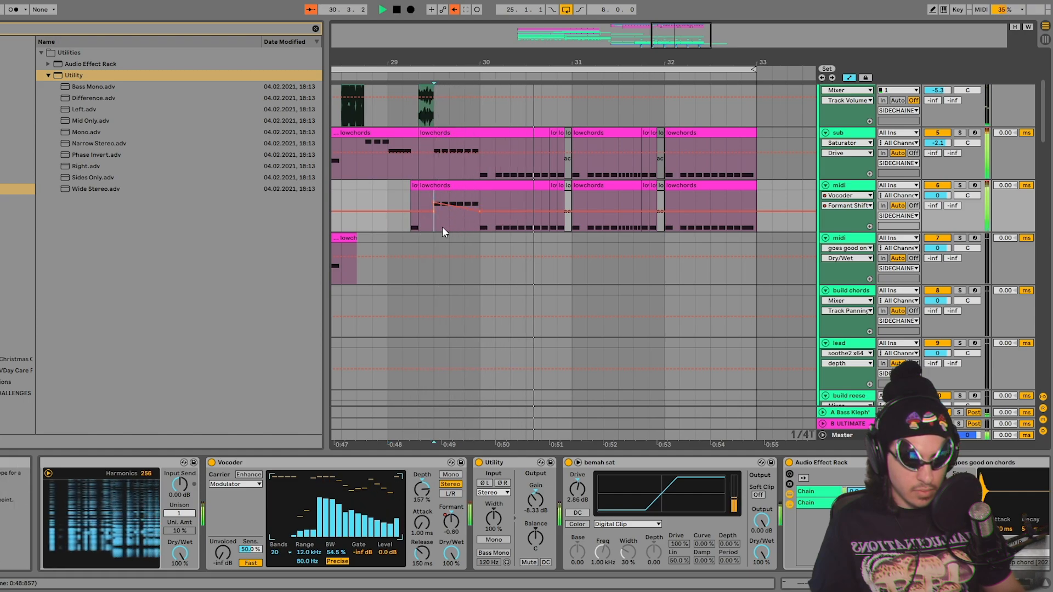
Step: Add Formant Shift automation points in the middle of bar 30 and slightly raised at bar 31, and play the result
left_click_drag(440, 226, 484, 226)
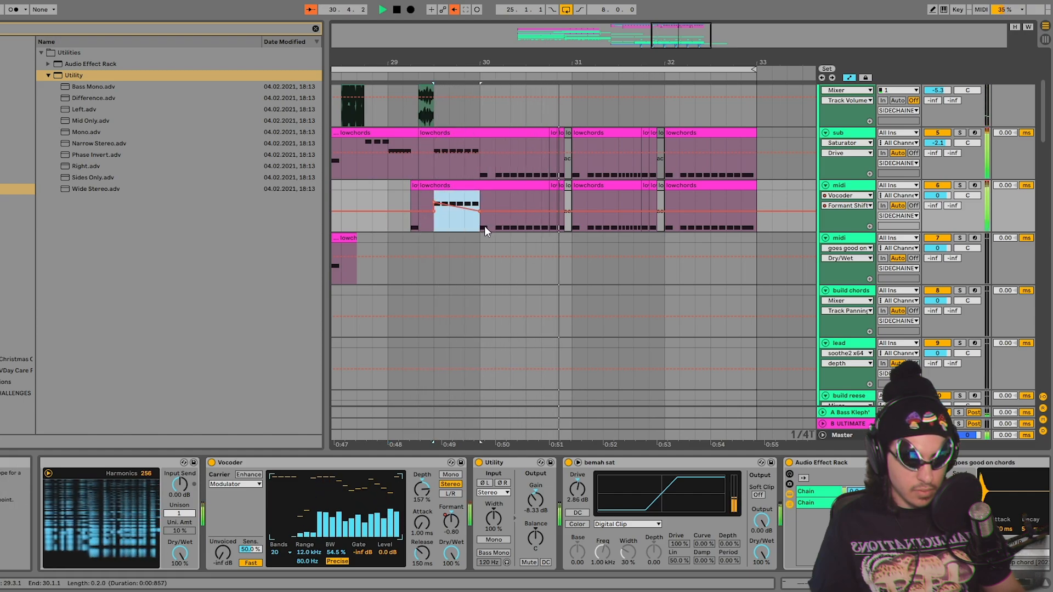
left_click(530, 211)
left_click_drag(571, 211, 572, 207)
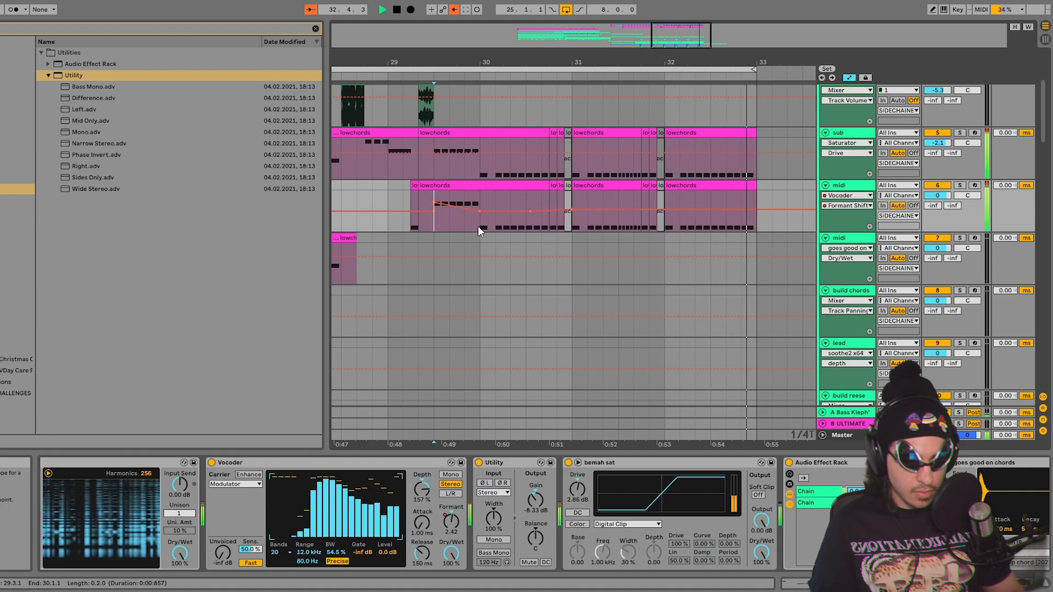
key("space")
Step: Repeat the Formant Shift automation of bar 30 over bar 31 on the midi track and play from bar 29
left_click_drag(485, 225, 570, 227)
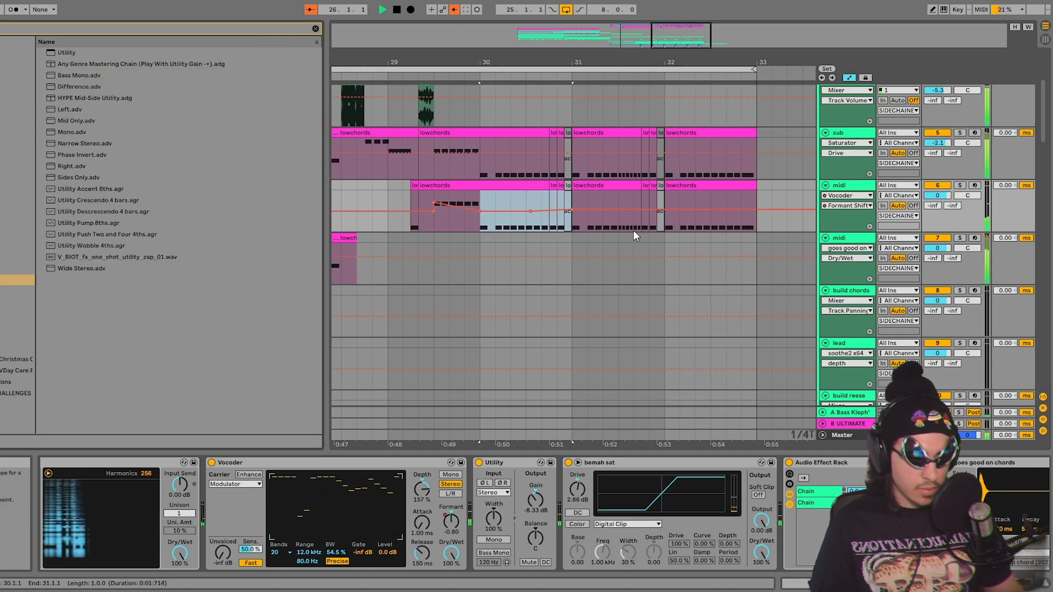
key("Delete")
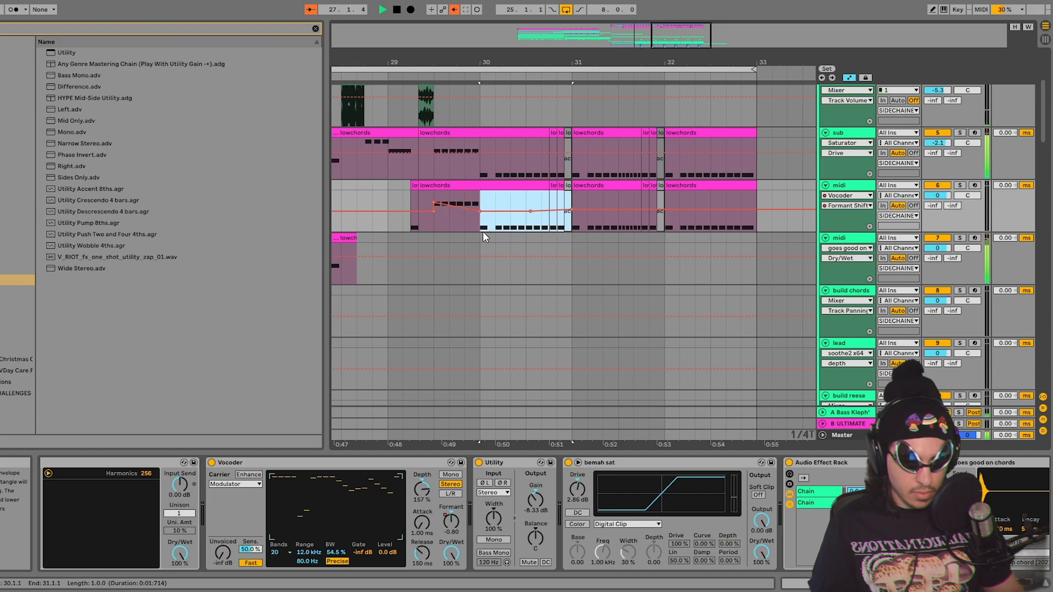
key("Right")
left_click(390, 226)
key("space")
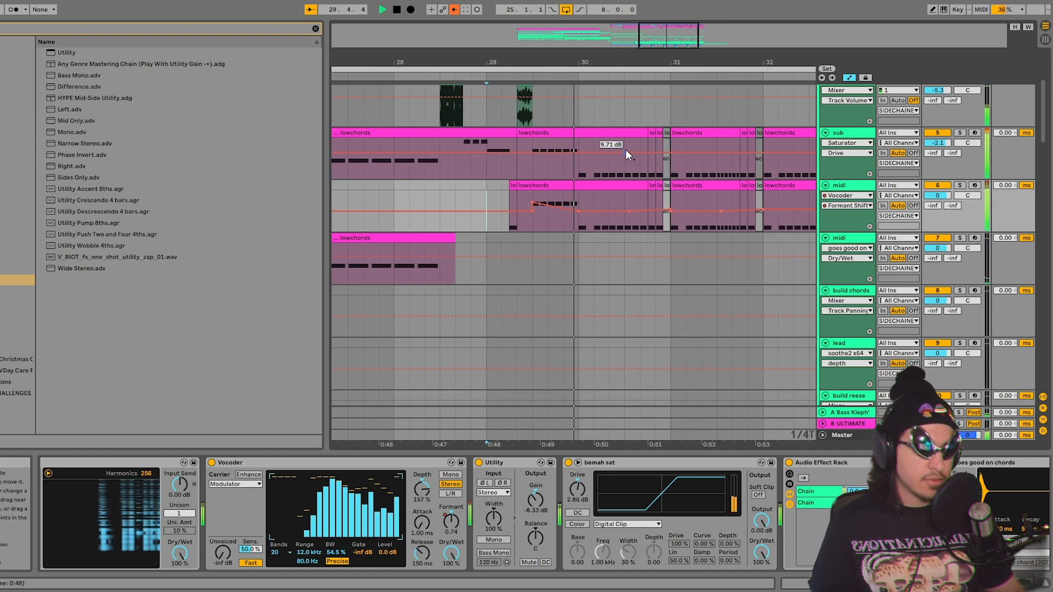
Step: Reactivate the deactivated lowchords clips just before bars 31 and 32 on the sub and midi tracks, and play from bar 29
left_click_drag(636, 62, 574, 75)
left_click(516, 198)
key("space")
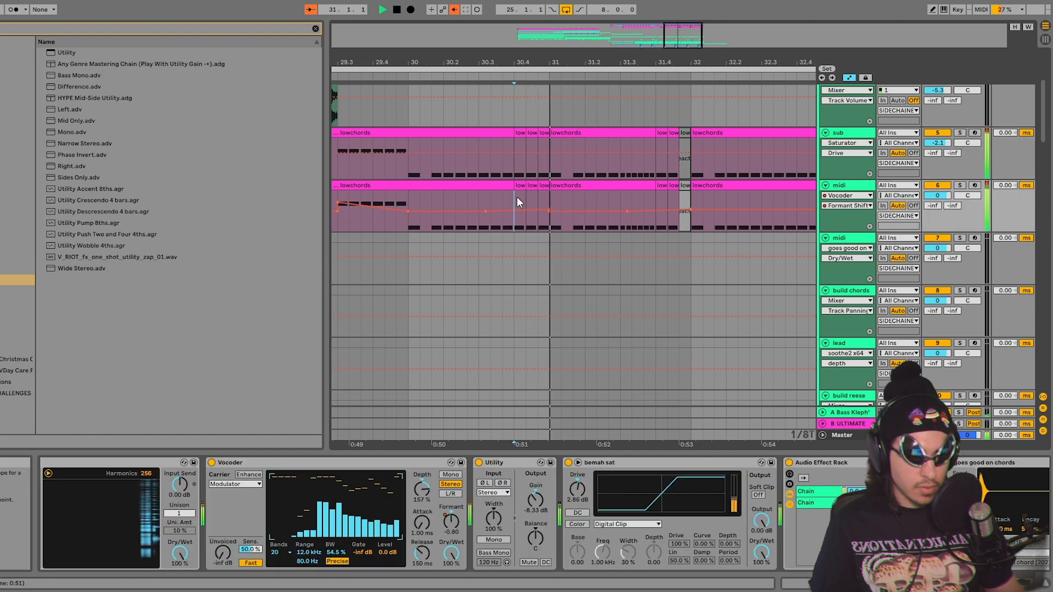
left_click(687, 133)
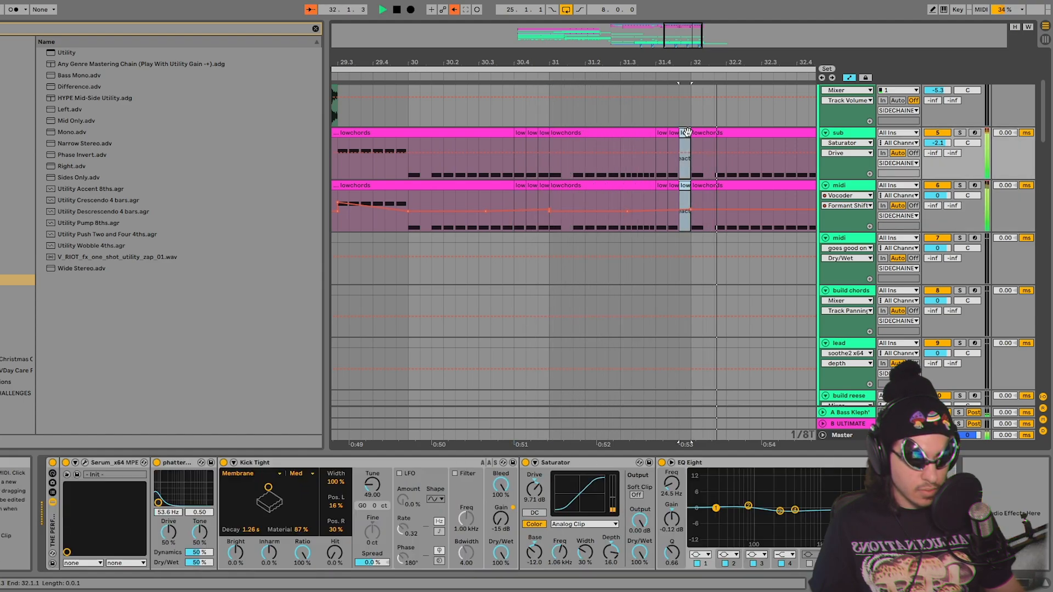
key("space")
left_click_drag(564, 51, 620, 27)
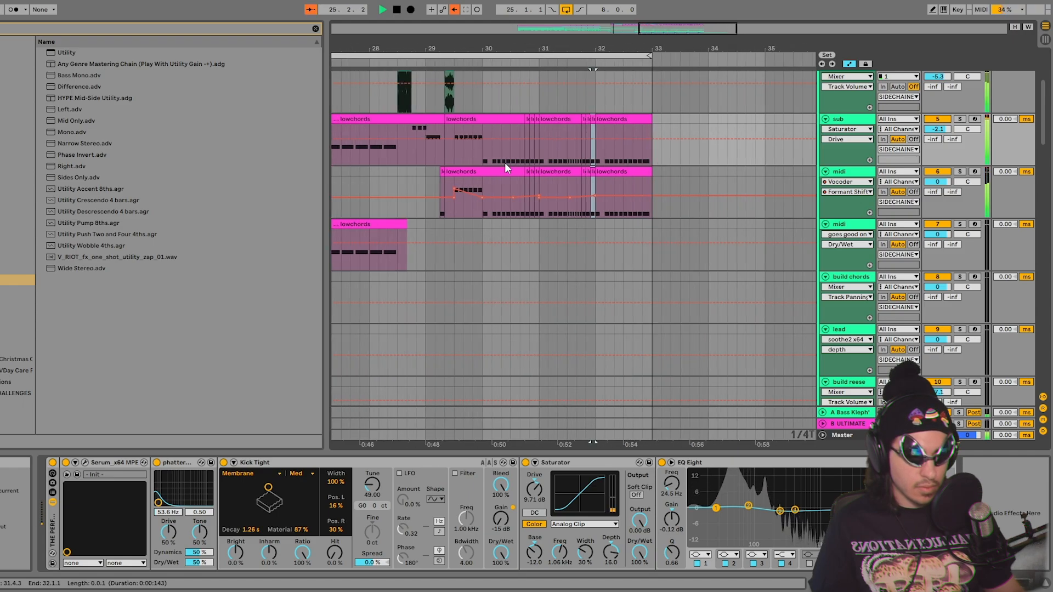
left_click(423, 211)
key("space")
scroll(467, 247, "down", 5)
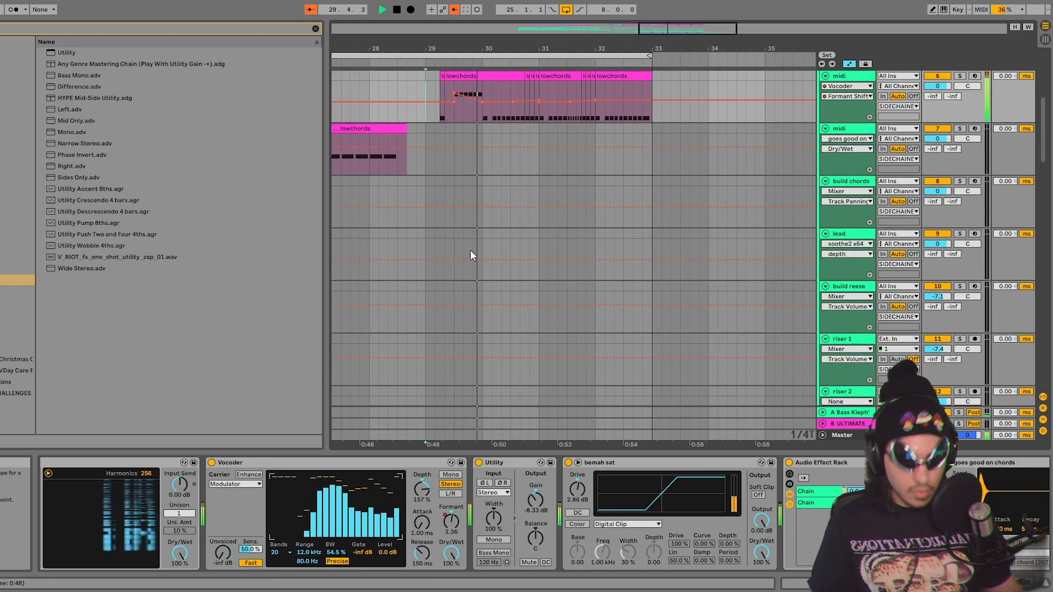
scroll(469, 249, "up", 5)
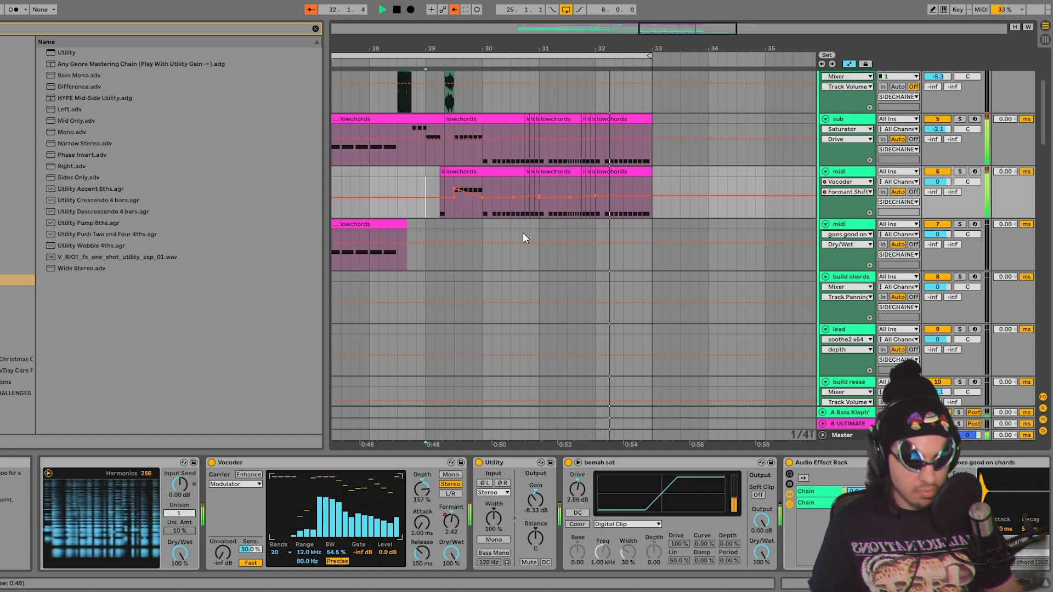
Step: Raise the Formant Shift automation just after bar 32, falling to -0.80 at bar 33, and adjust its points within bar 31
left_click_drag(604, 196, 641, 197)
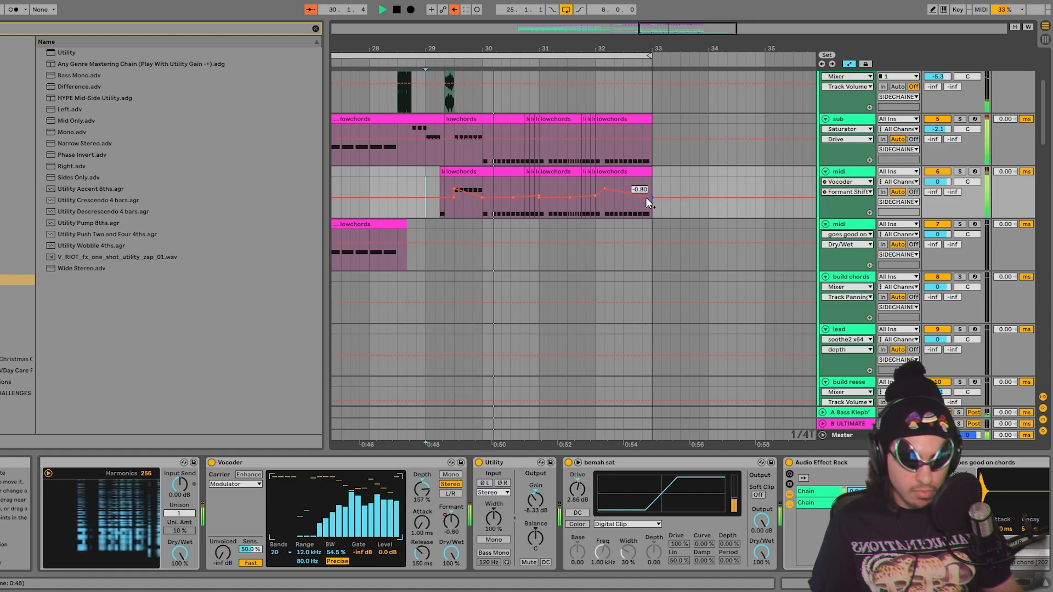
left_click_drag(554, 197, 577, 191)
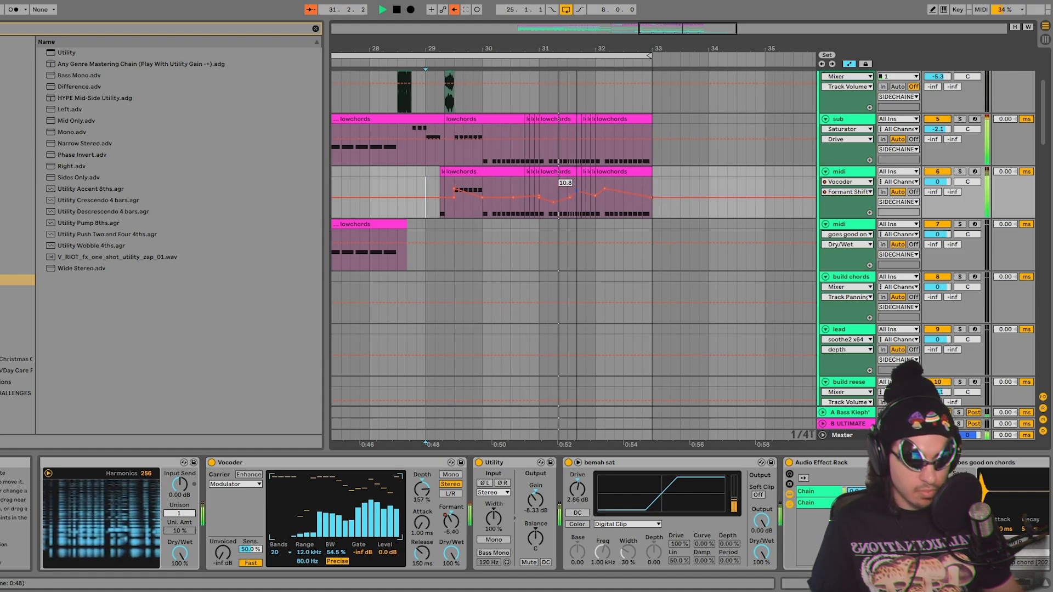
left_click_drag(559, 201, 553, 195)
key("space")
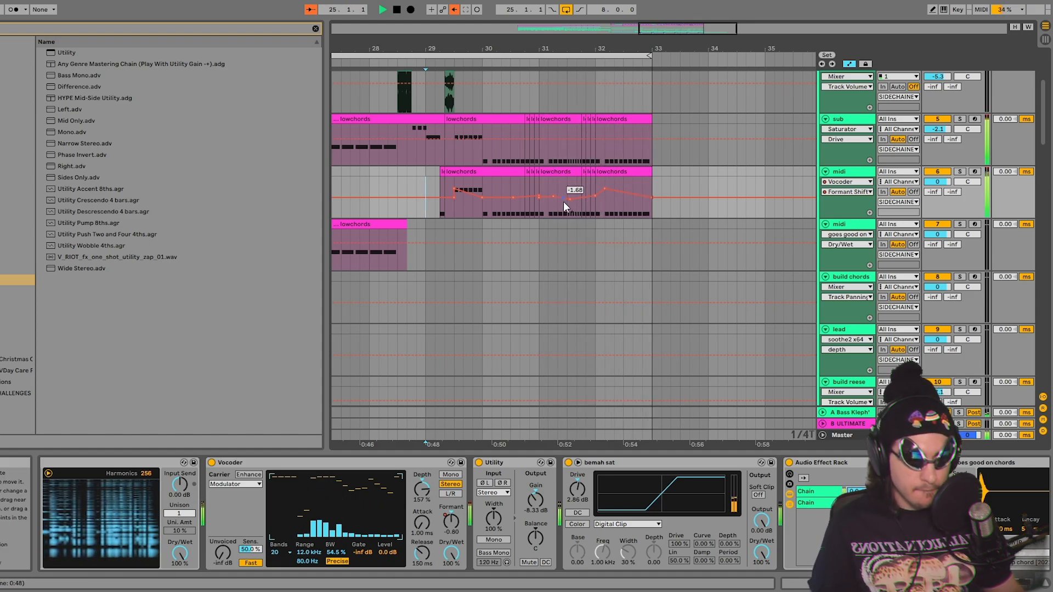
Step: Isolate the midi clip section from 31.3 to 31.4, cut the drop chords there into shorter, faster repeats, and play from 31.3
left_click(577, 172)
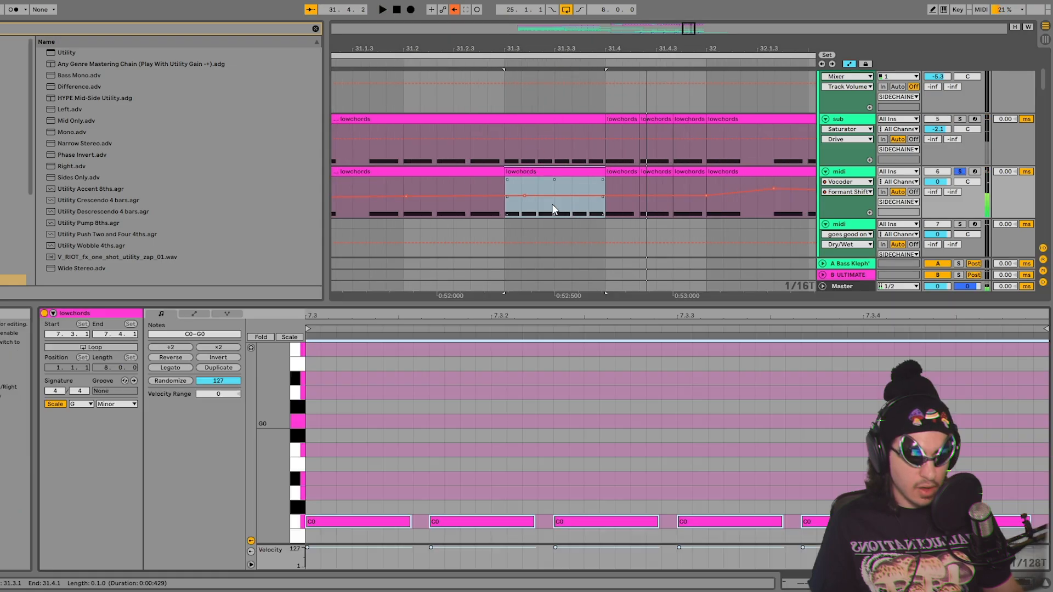
scroll(547, 219, "up", 4)
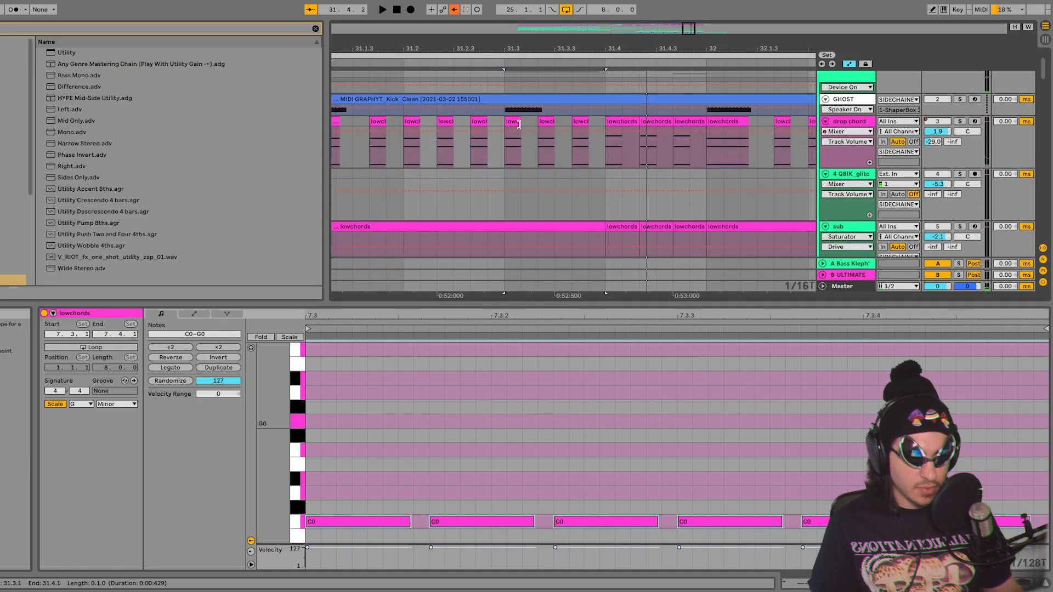
scroll(545, 258, "up", 3)
left_click(701, 119)
left_click(486, 156)
key("space")
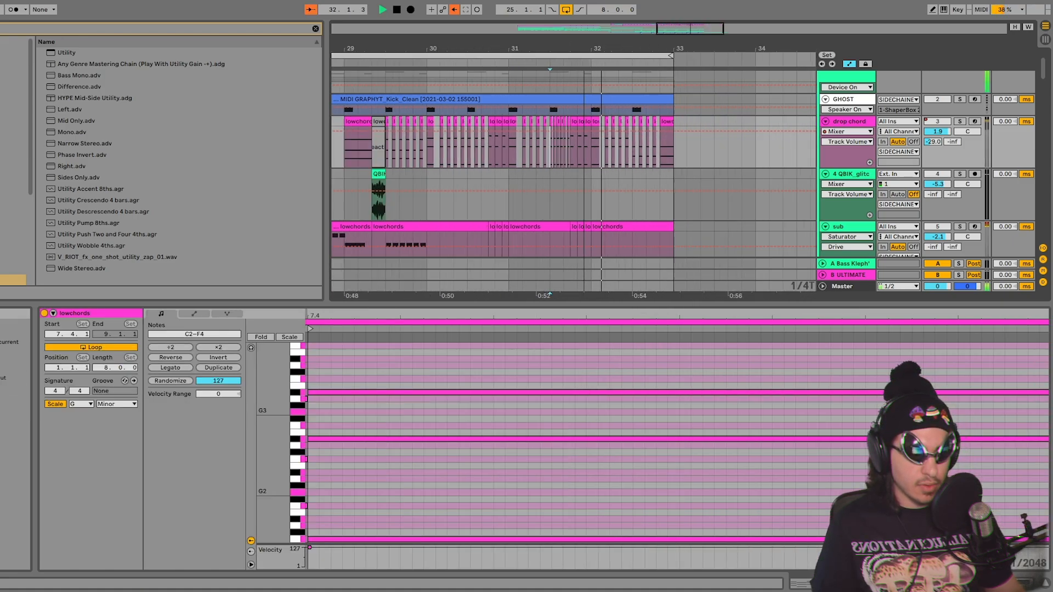
Step: Play the whole drop from just before bar 25 and look over its chord, fill and percussion tracks
left_click(617, 160)
scroll(617, 160, "down", 4)
scroll(611, 150, "down", 2)
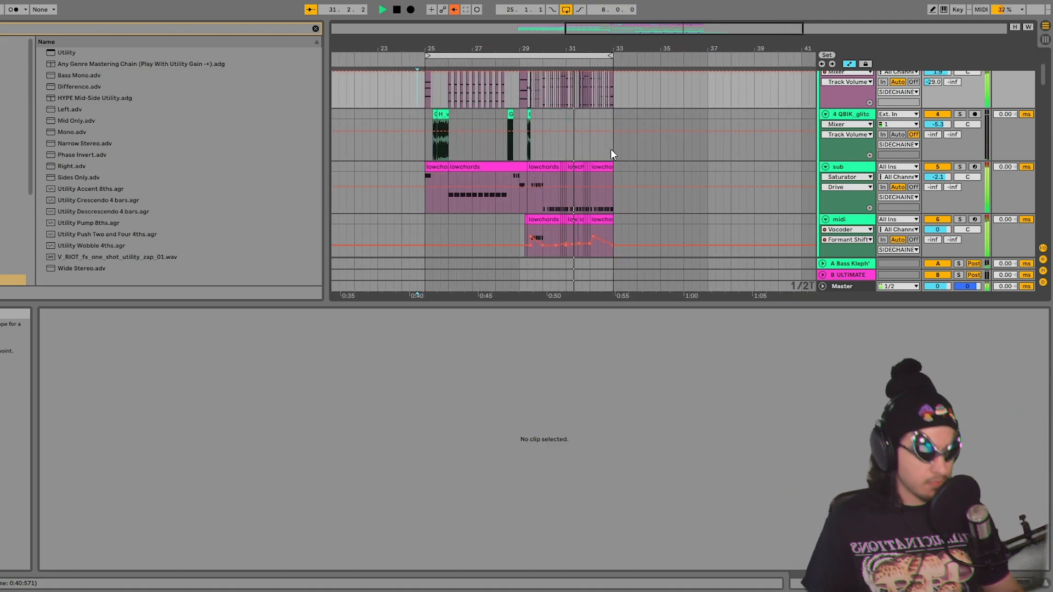
scroll(610, 149, "down", 3)
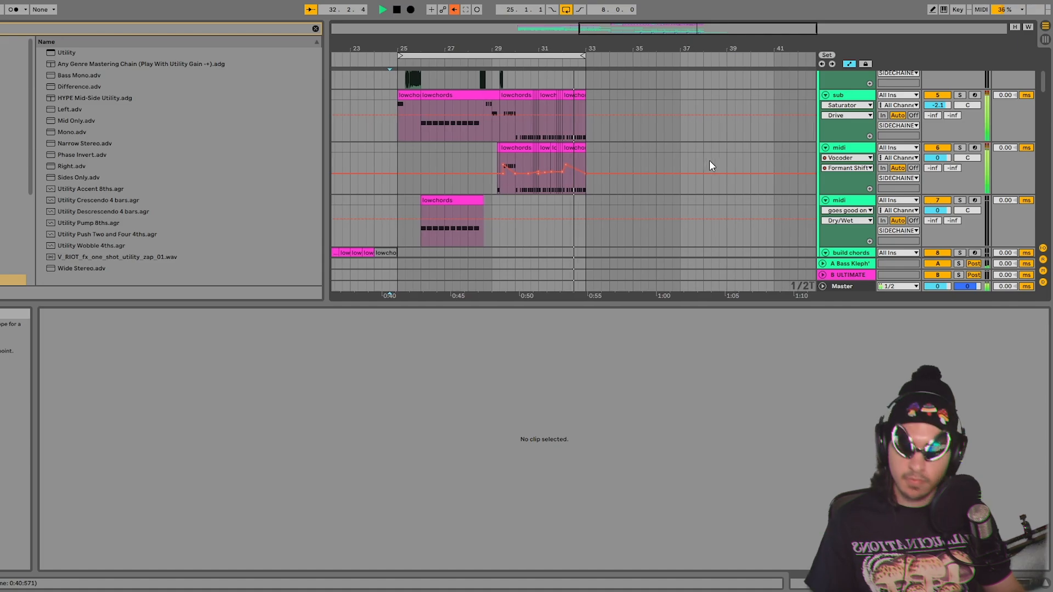
key("space")
scroll(560, 170, "left", 3)
scroll(398, 175, "down", 3)
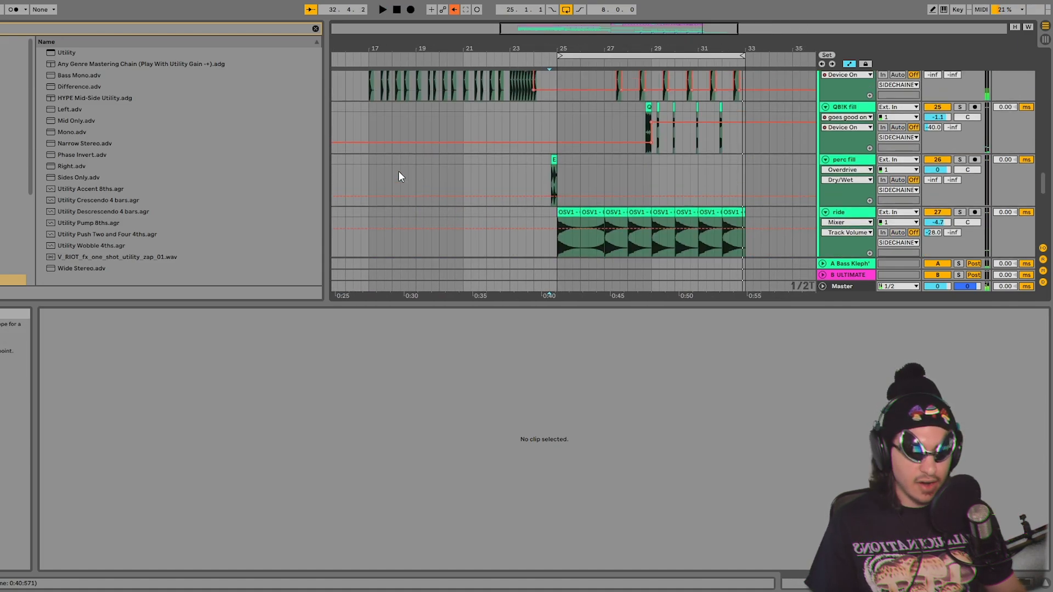
left_click(534, 133)
scroll(534, 132, "left", 1)
scroll(713, 159, "down", 2)
scroll(808, 190, "down", 3)
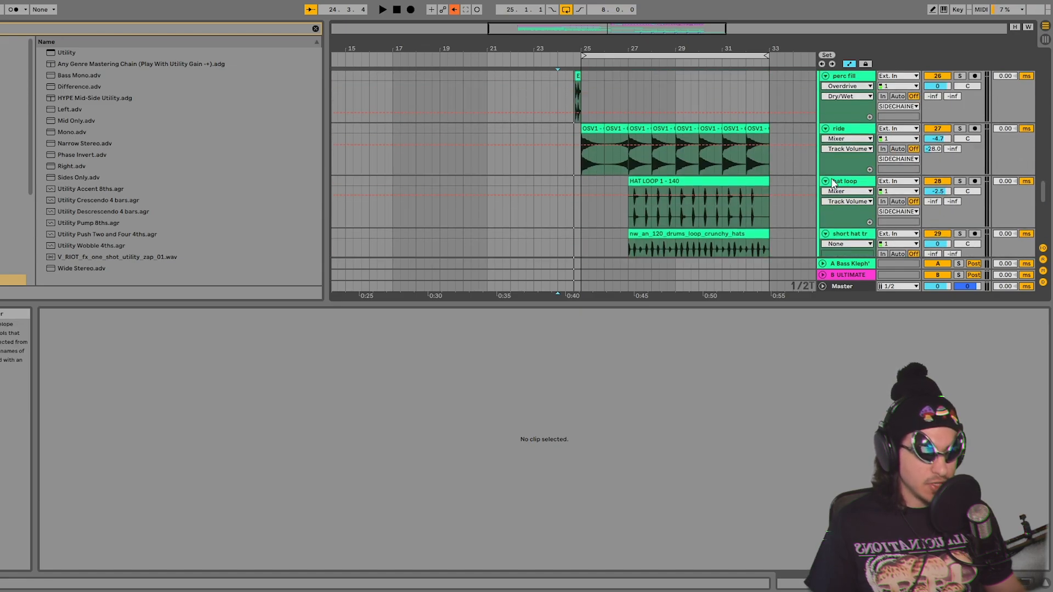
Step: Insert an audio track below the kick track, arm it, and record a vocal take from bar 24 to just past bar 25
scroll(831, 179, "down", 10)
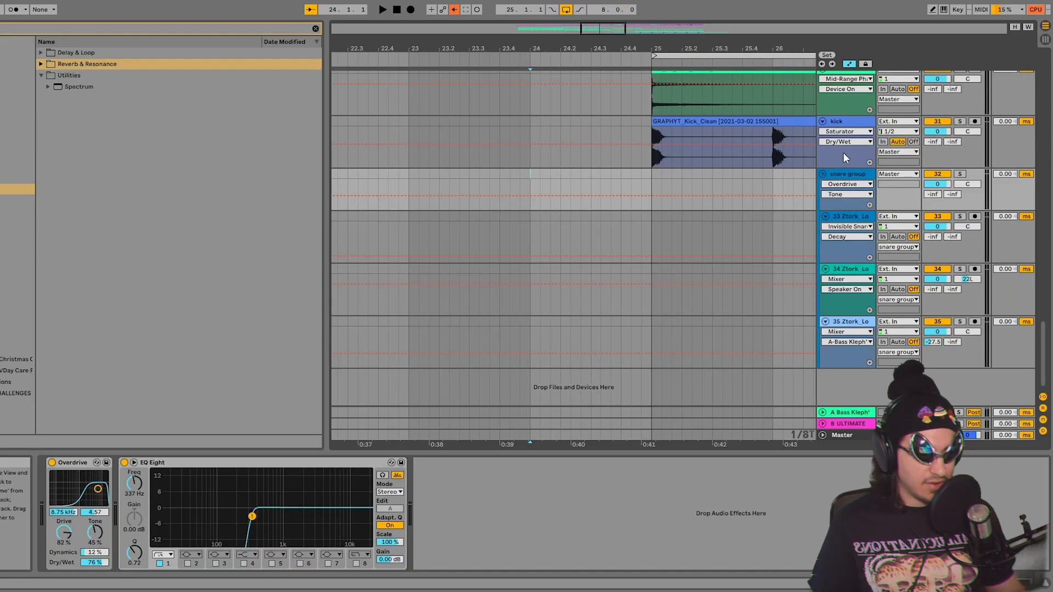
left_click(844, 155)
right_click(854, 123)
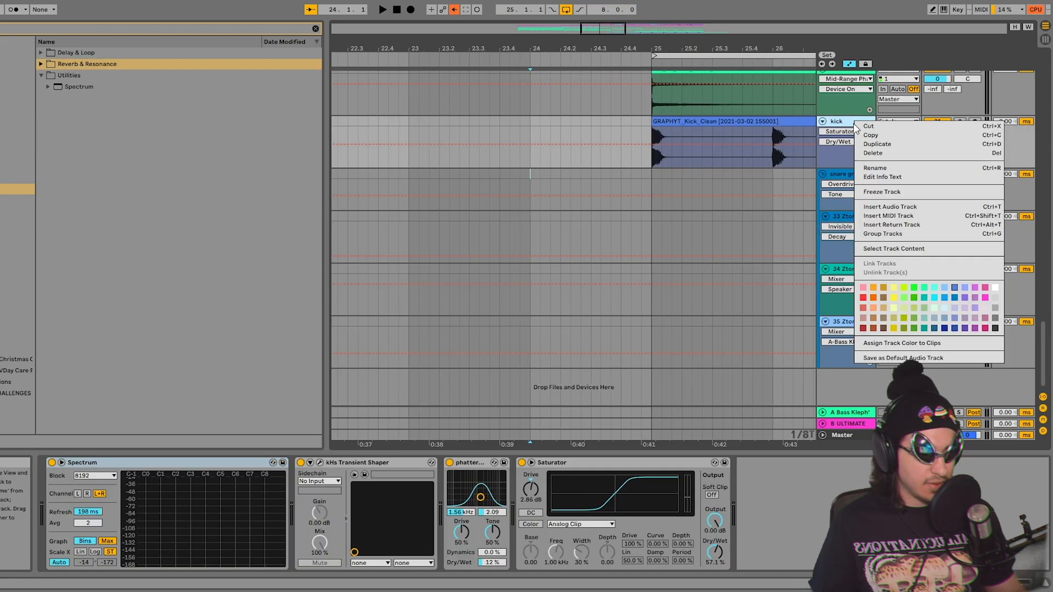
left_click(881, 208)
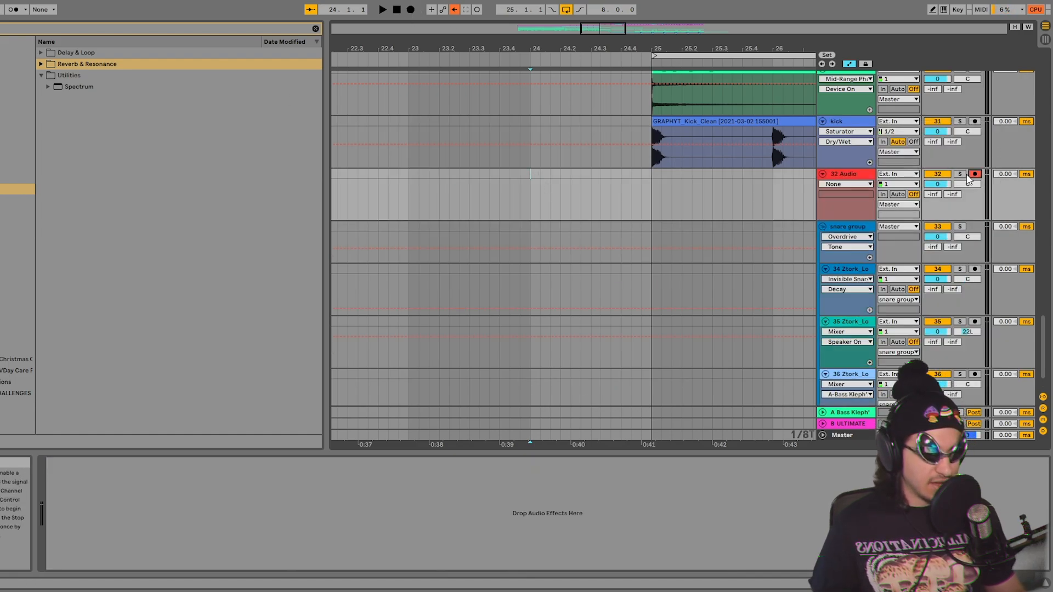
left_click(409, 10)
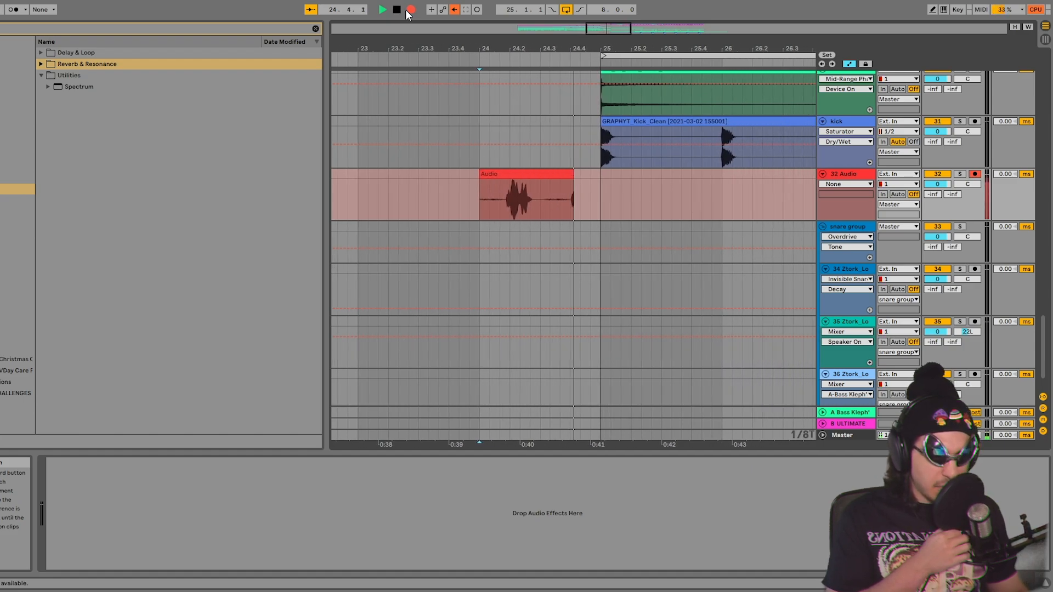
key("space")
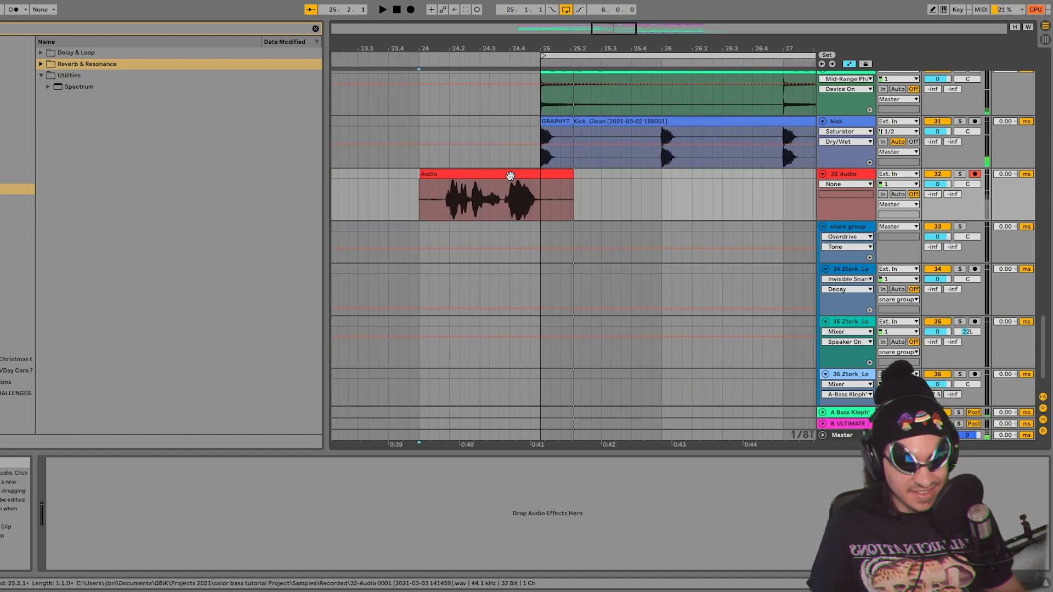
Step: Trim the recorded vocal clip so the voice starts at bar 24 and the clip ends at bar 25, and play it back
left_click(510, 175)
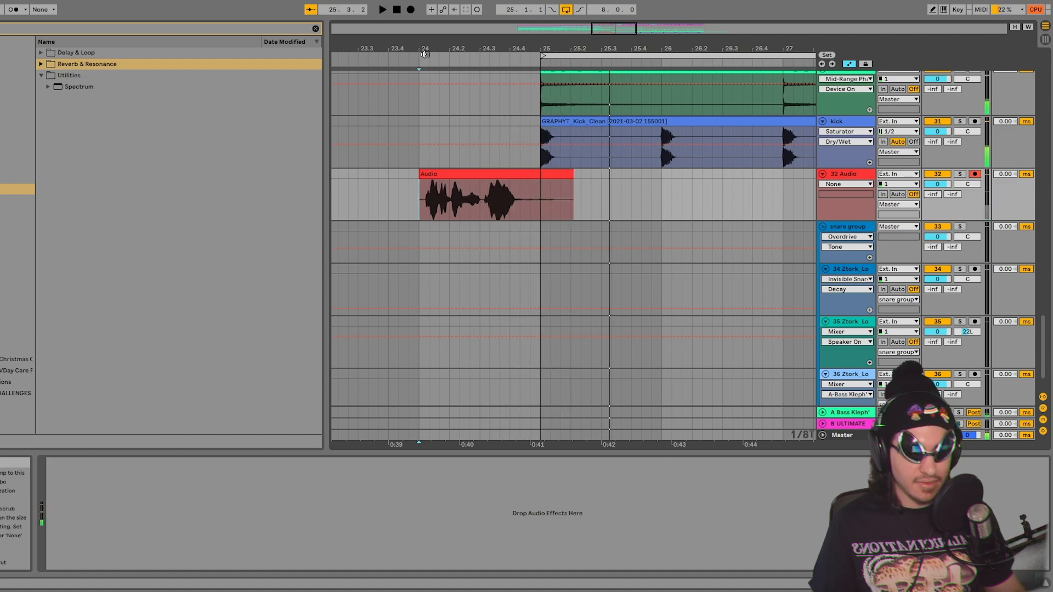
left_click_drag(425, 54, 439, 87)
left_click(448, 213)
key("space")
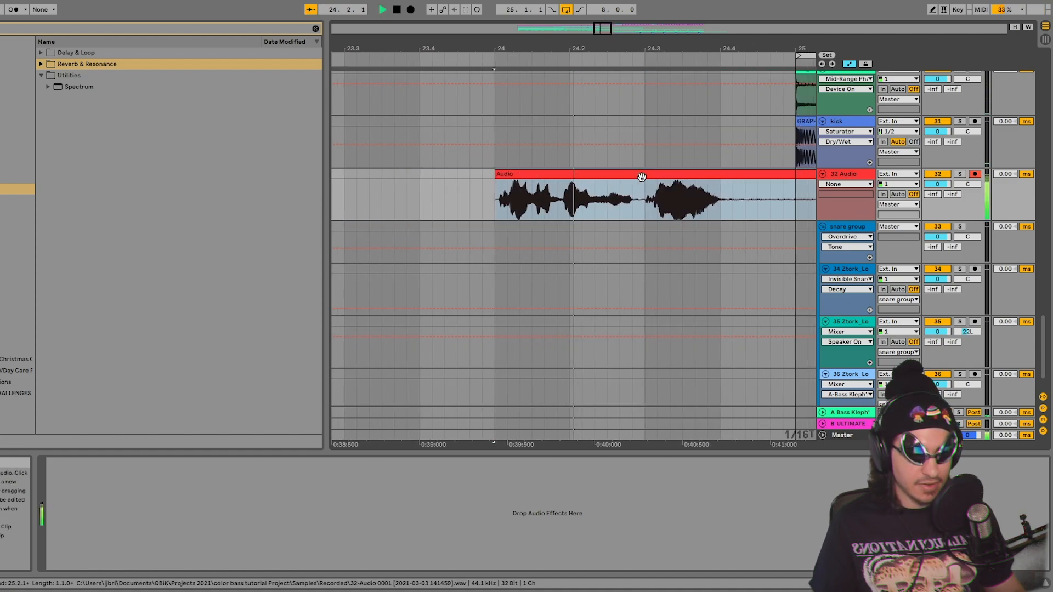
key("space")
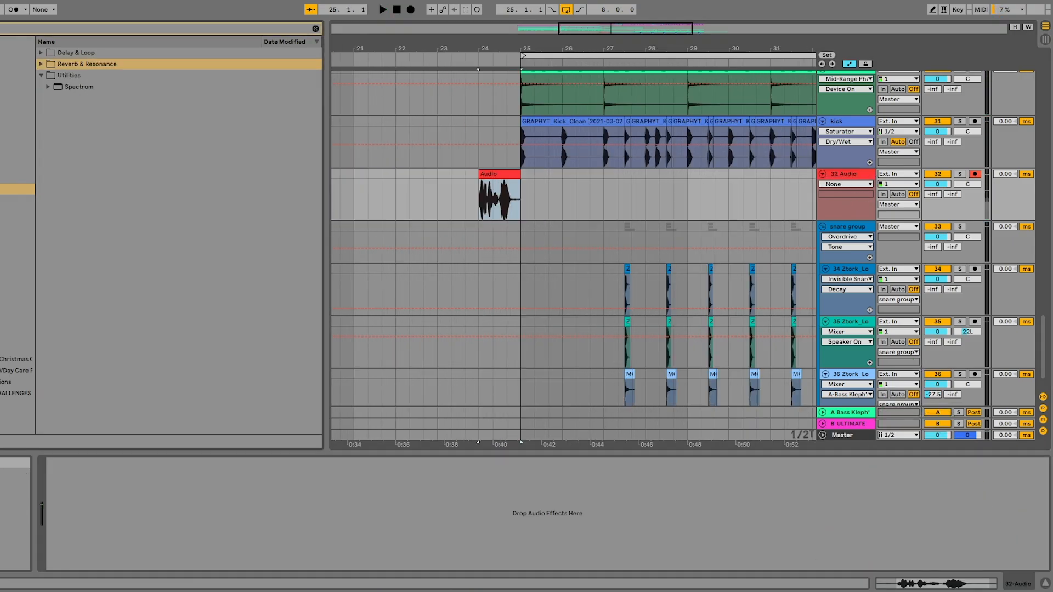
Step: Add Spectral Resonator to the vocal track in polyphonic MIDI mode, fed by drop chord Post FX, with 100% stretch and -12 st transposition
left_click(41, 64)
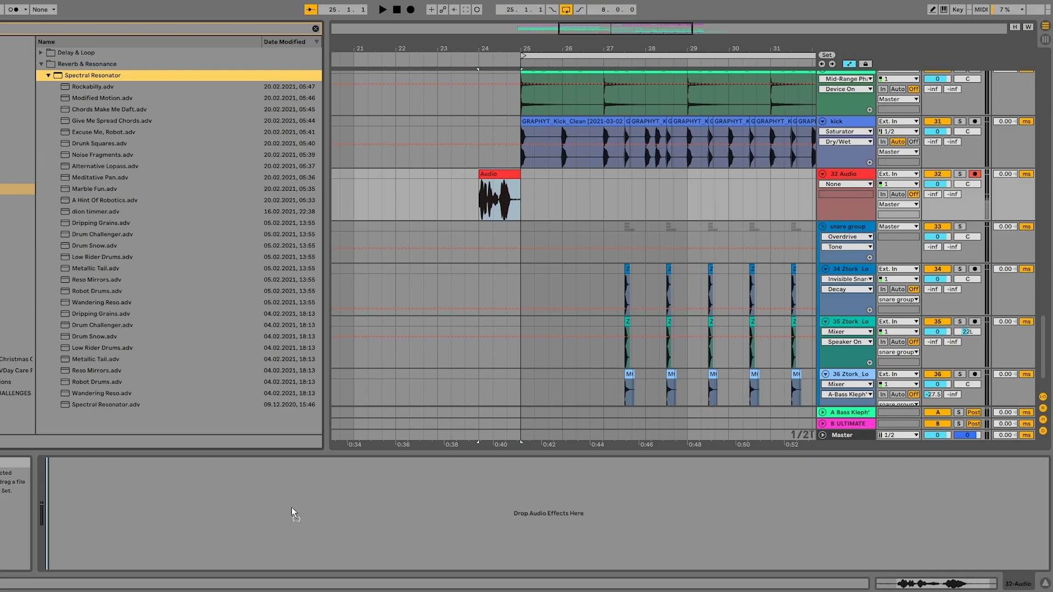
left_click_drag(292, 508, 264, 505)
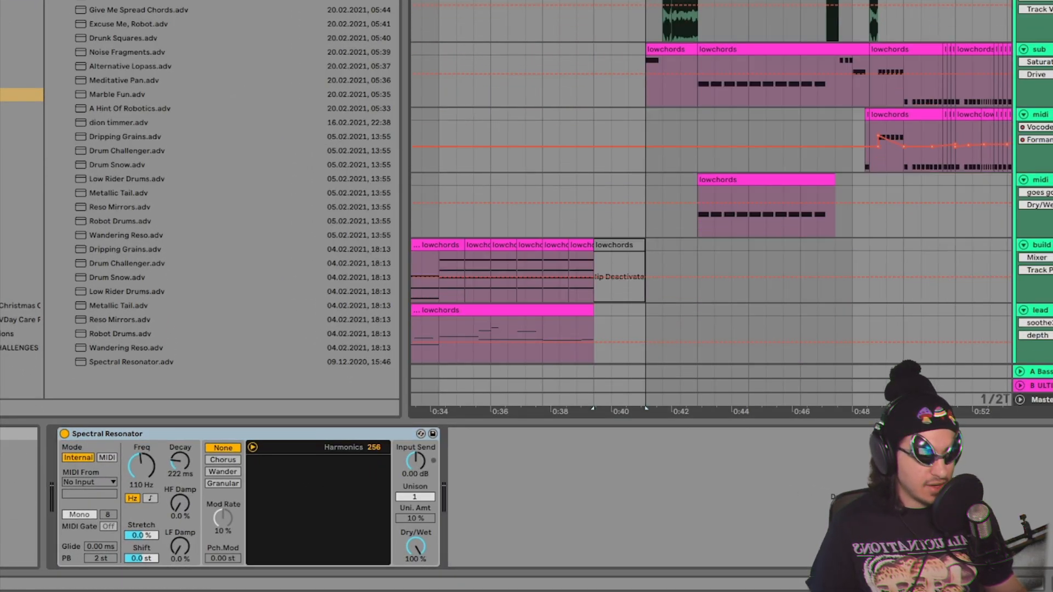
scroll(711, 183, "down", 15)
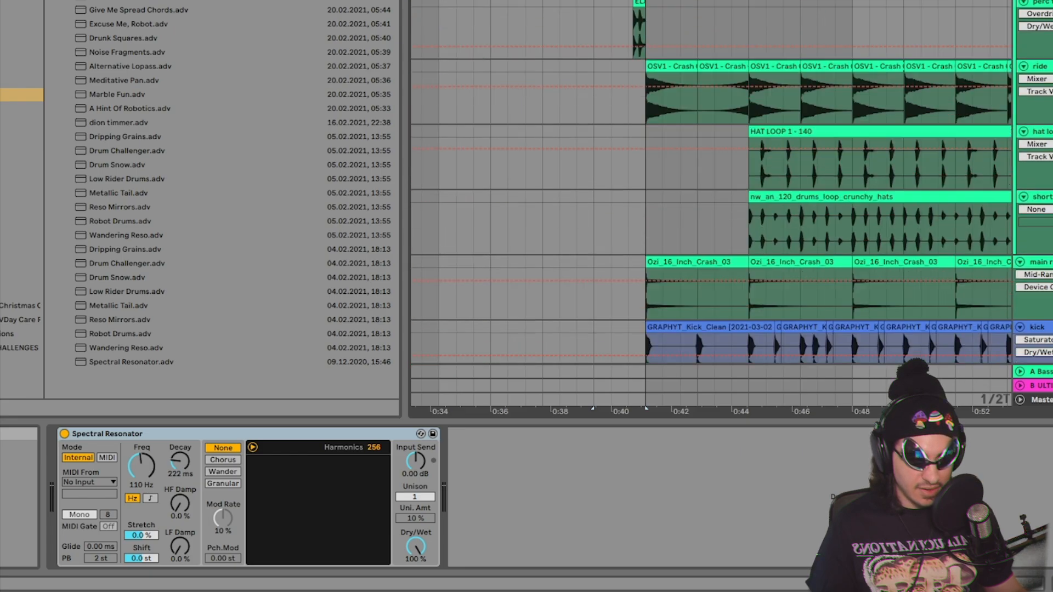
left_click(99, 457)
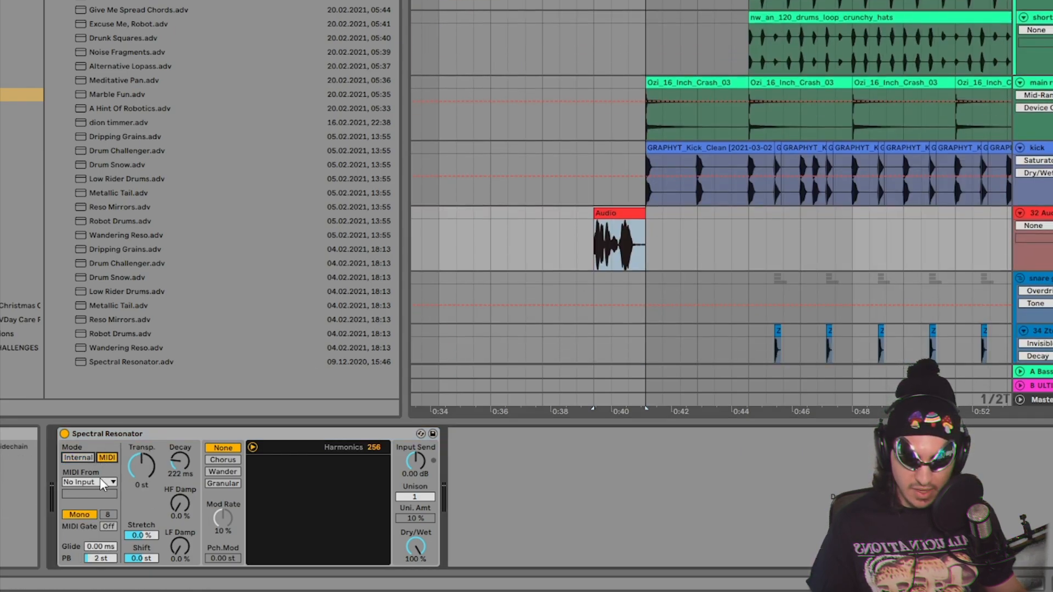
left_click(100, 482)
left_click(88, 514)
left_click_drag(149, 536, 150, 472)
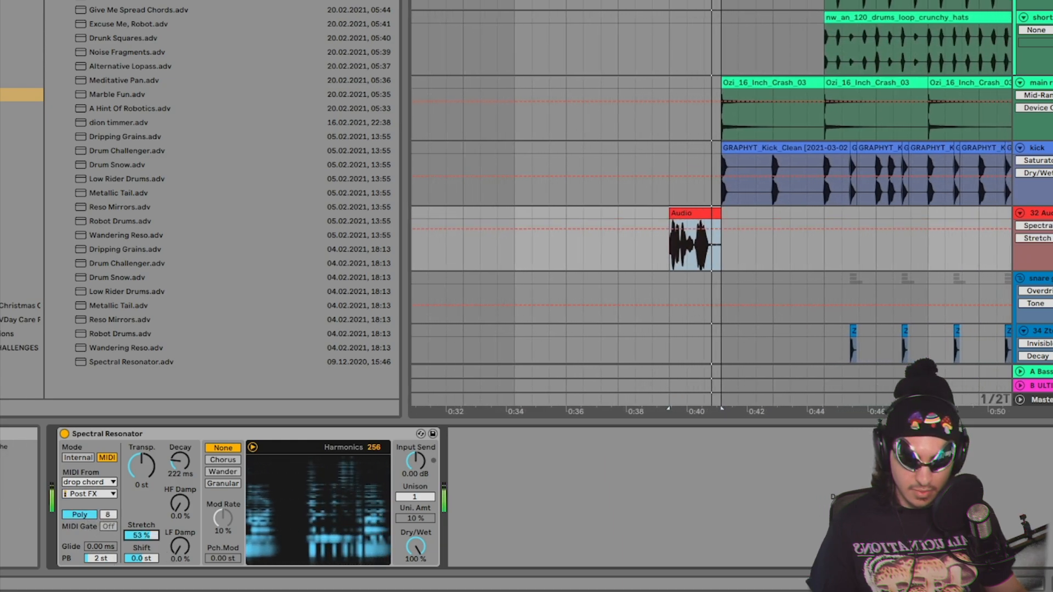
left_click_drag(144, 475, 144, 527)
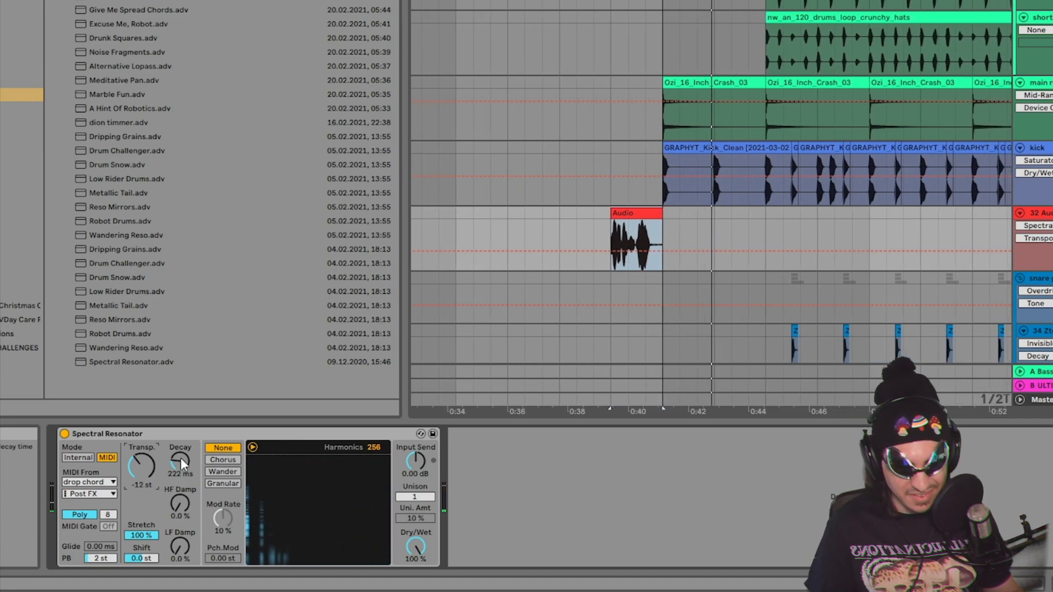
Step: Set Spectral Resonator to 8.29 ms decay, 27% HF damping, 42% LF damping, Wander modulation and 61% dry/wet
left_click_drag(180, 459, 181, 417)
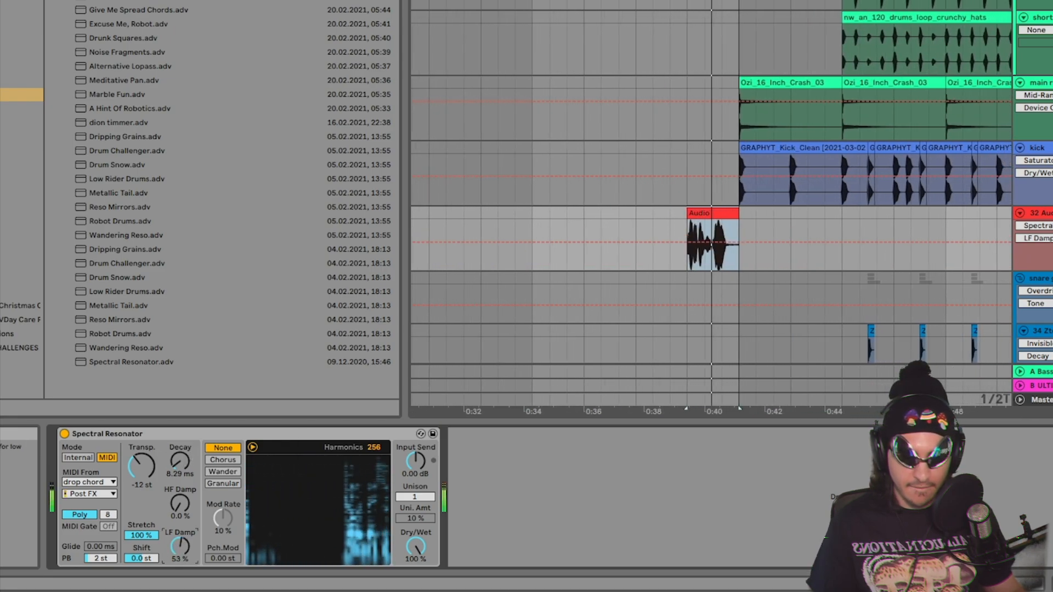
left_click_drag(180, 503, 201, 499)
left_click(238, 461)
left_click(217, 472)
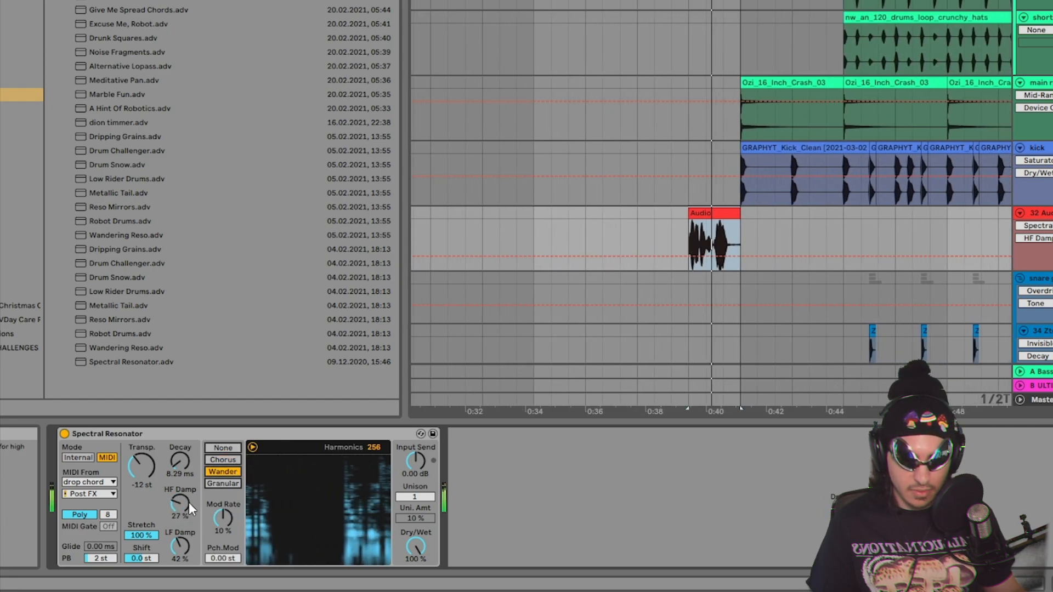
left_click_drag(405, 498, 405, 499)
left_click_drag(416, 549, 416, 571)
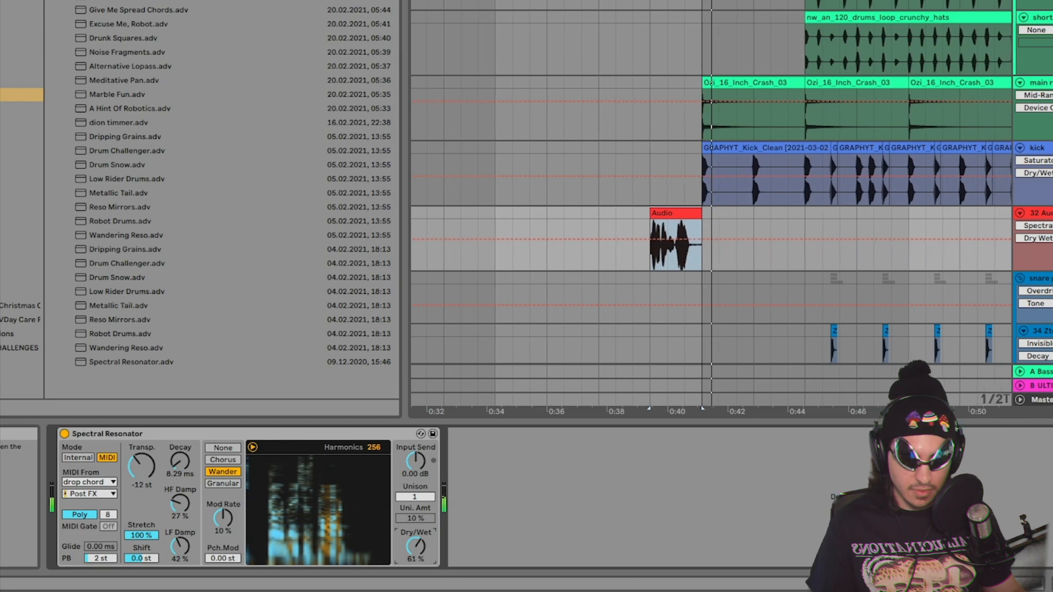
Step: Add SUBTLE OTT and copies of the chords' Audio Effect Rack and "goes good on chords" reverb to the vocal track, and play from bar 24
key("ctrl+f")
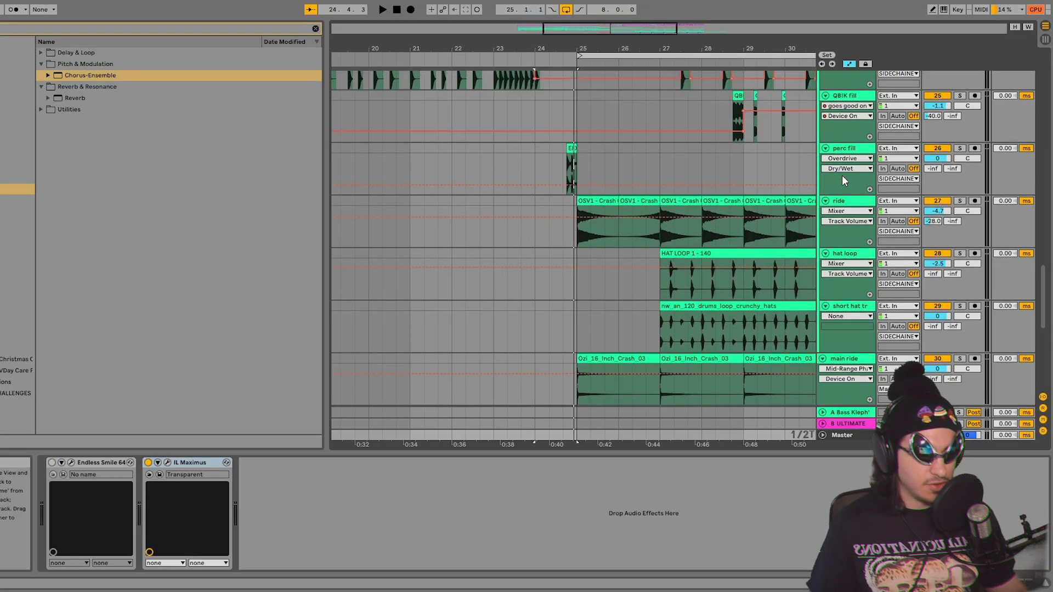
scroll(841, 175, "up", 10)
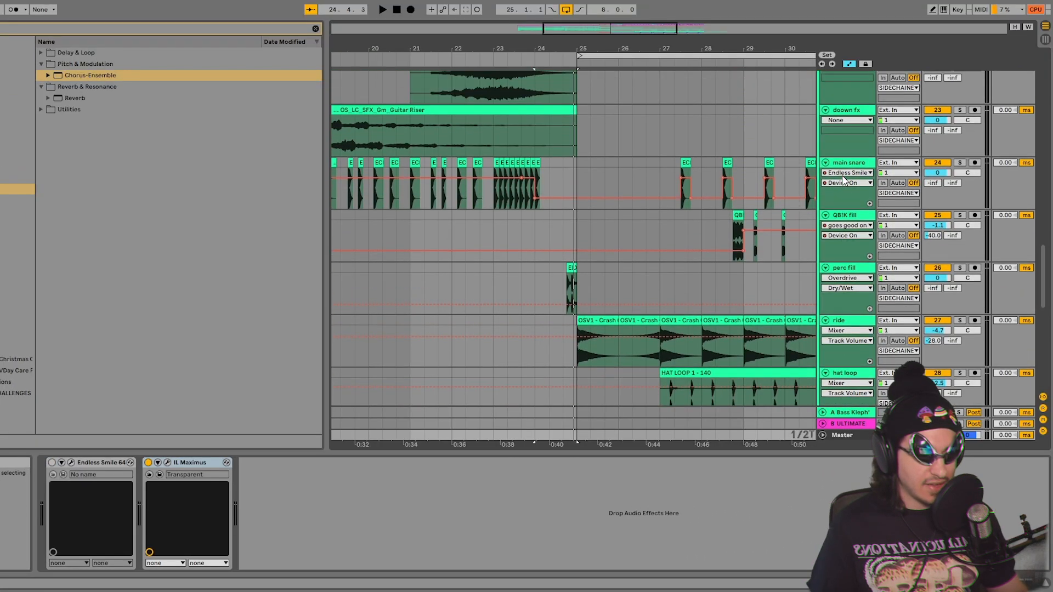
left_click_drag(743, 47, 576, 25)
scroll(722, 288, "down", 10)
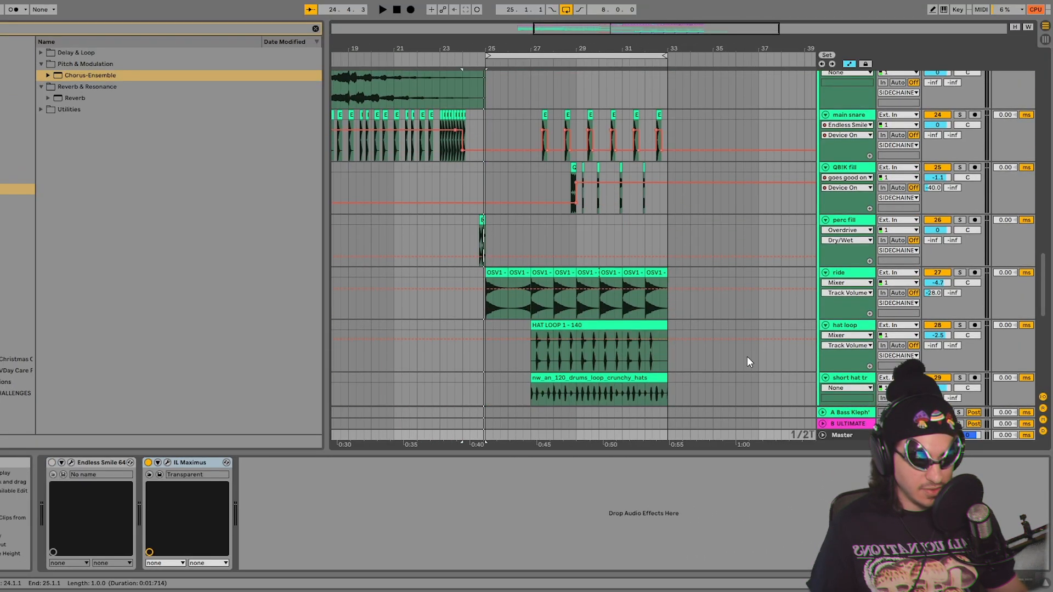
scroll(747, 357, "down", 5)
left_click(848, 166)
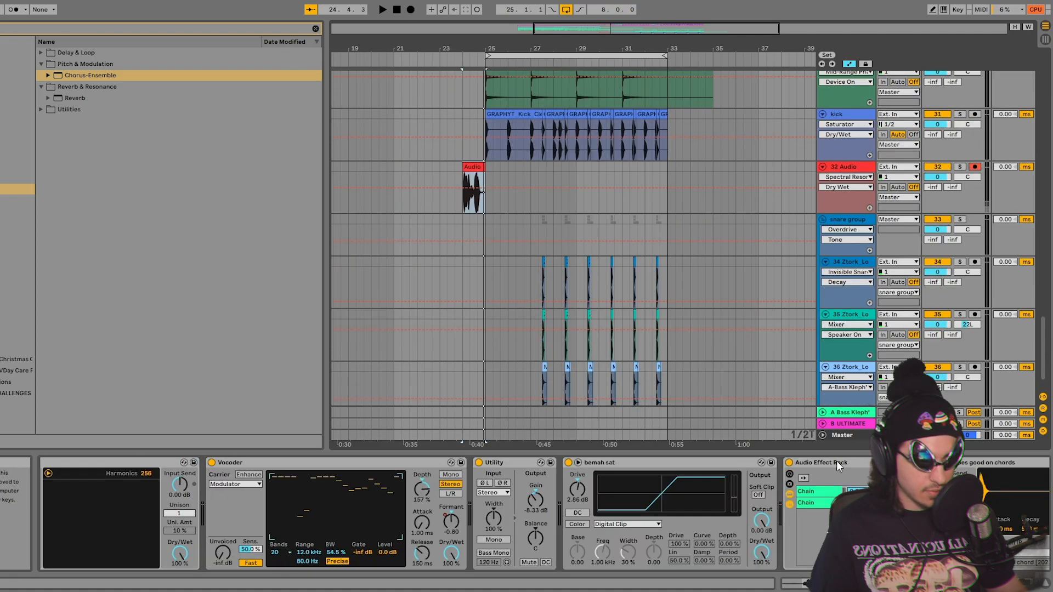
left_click_drag(849, 163, 847, 167)
key("space")
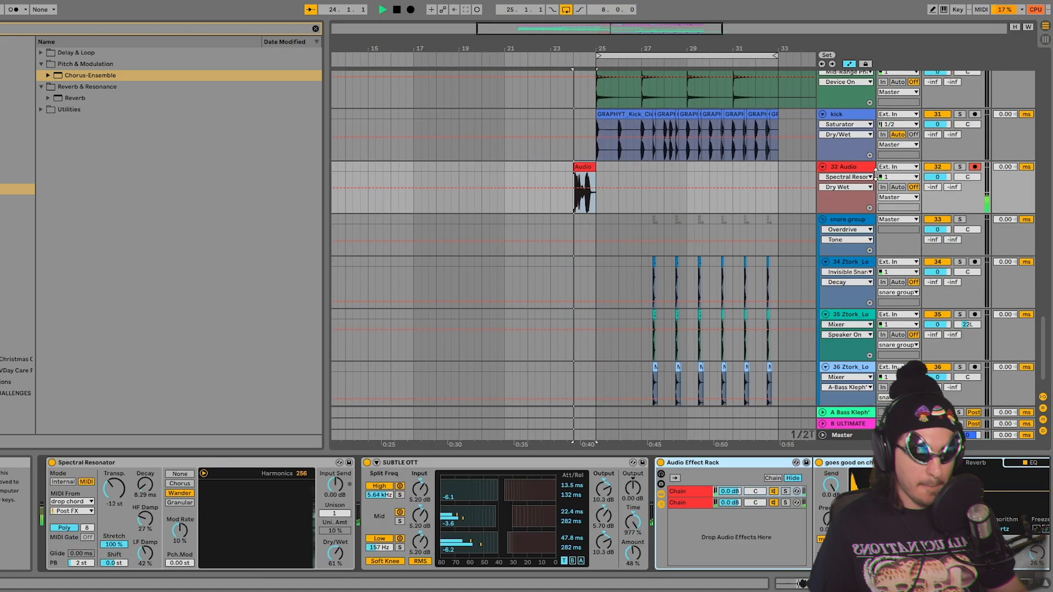
Step: Set the vocal track's volume to -3.6 dB and play the vocal through the whole drop
key("space")
left_click(938, 177)
left_click_drag(939, 177, 939, 187)
key("space")
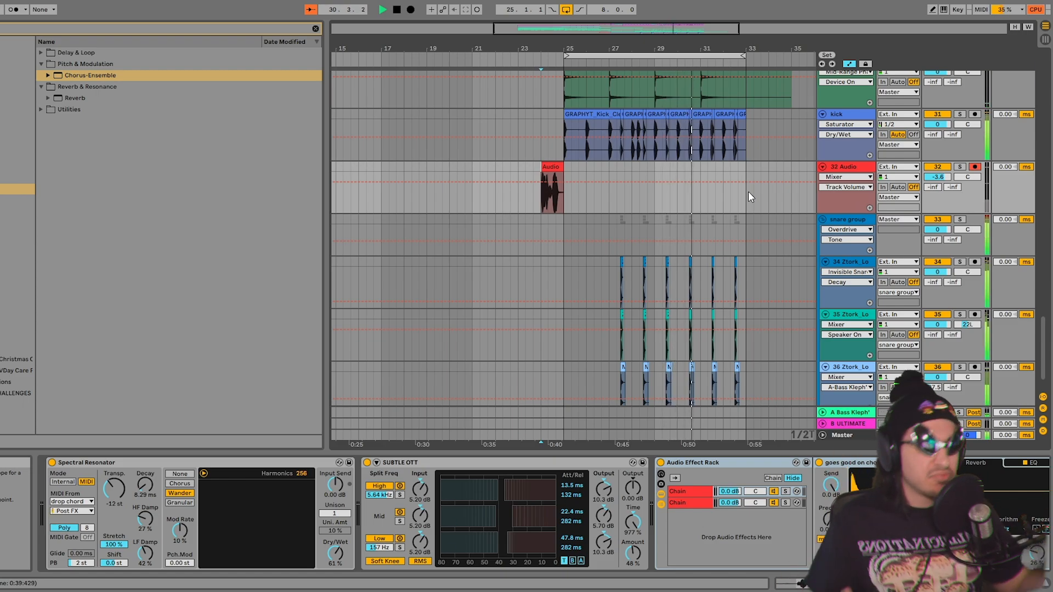
scroll(1022, 264, "up", 10)
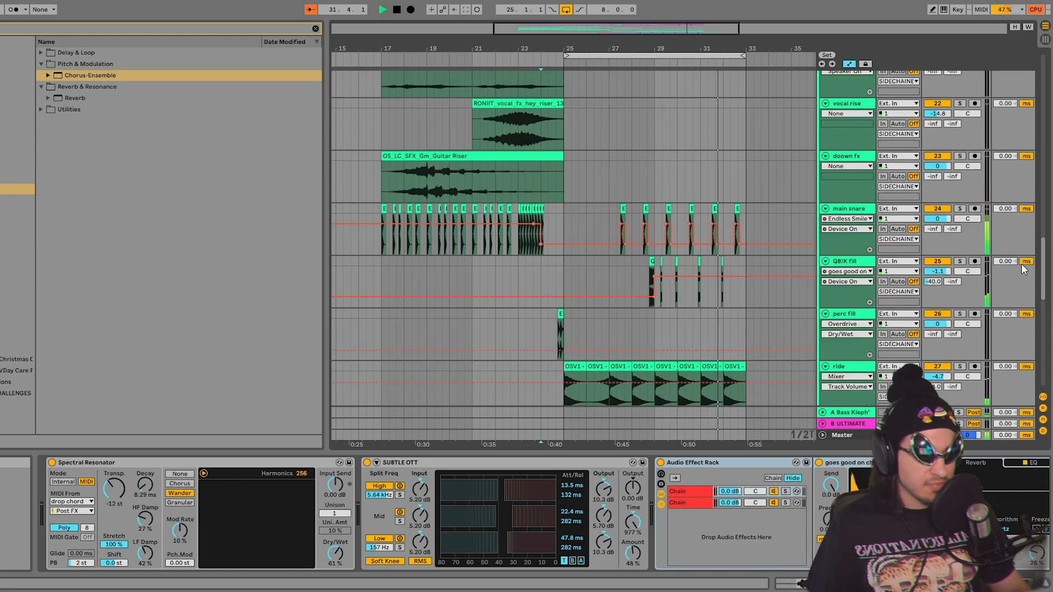
scroll(1021, 237, "up", 10)
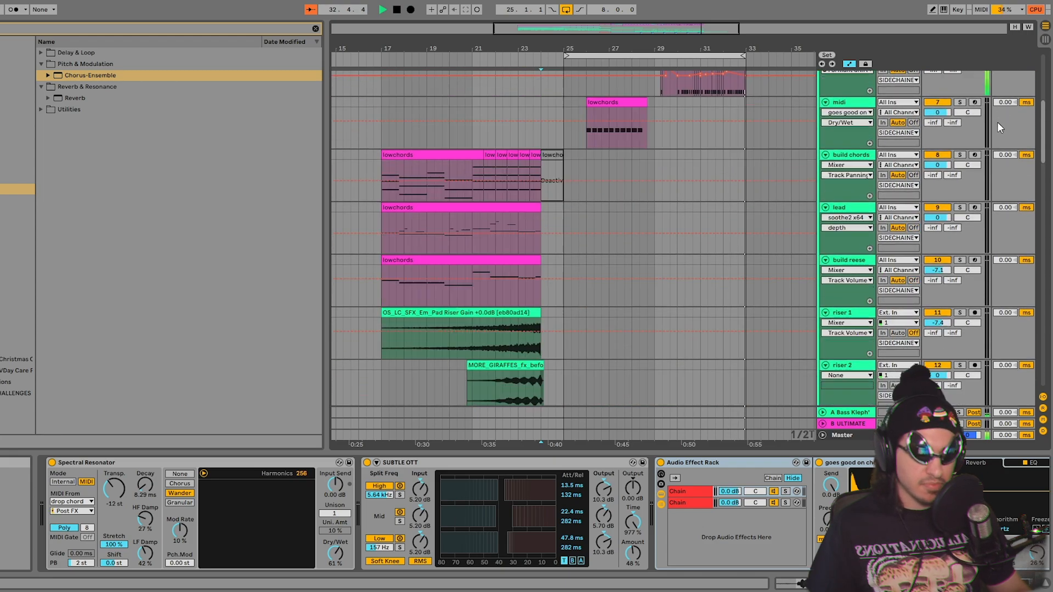
scroll(997, 110, "up", 2)
key("space")
Step: Swap the Limiter at the end of the formant-automated midi track's effect chain for a Glue Compressor
left_click(848, 230)
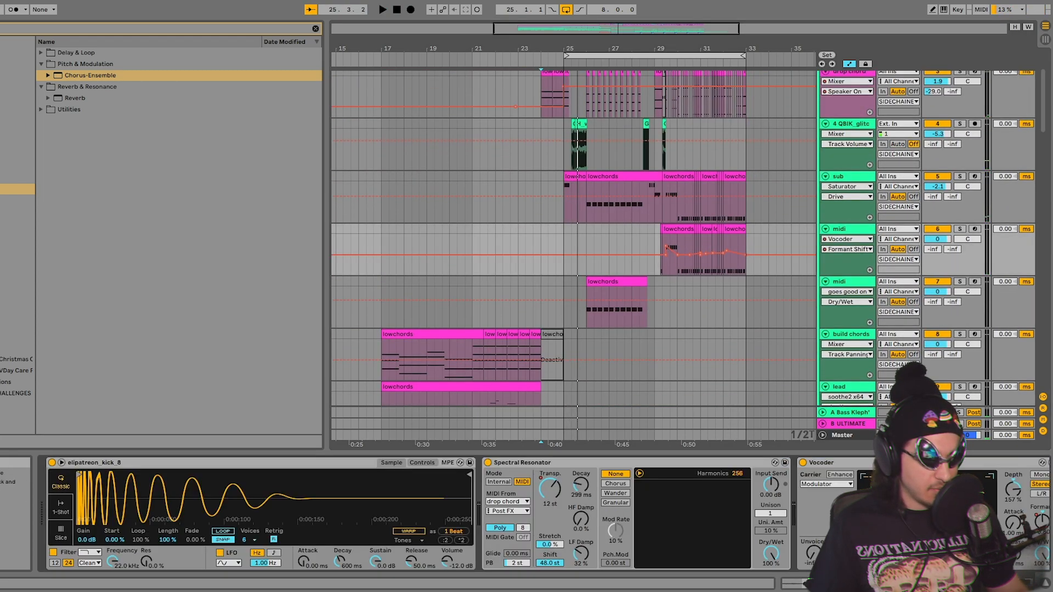
scroll(630, 516, "right", 10)
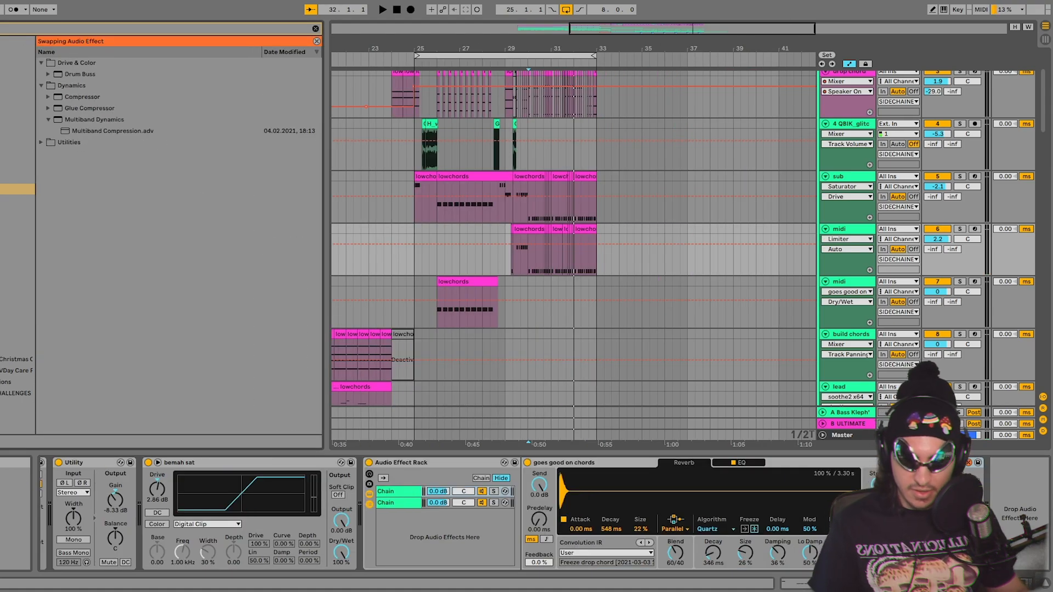
left_click(92, 112)
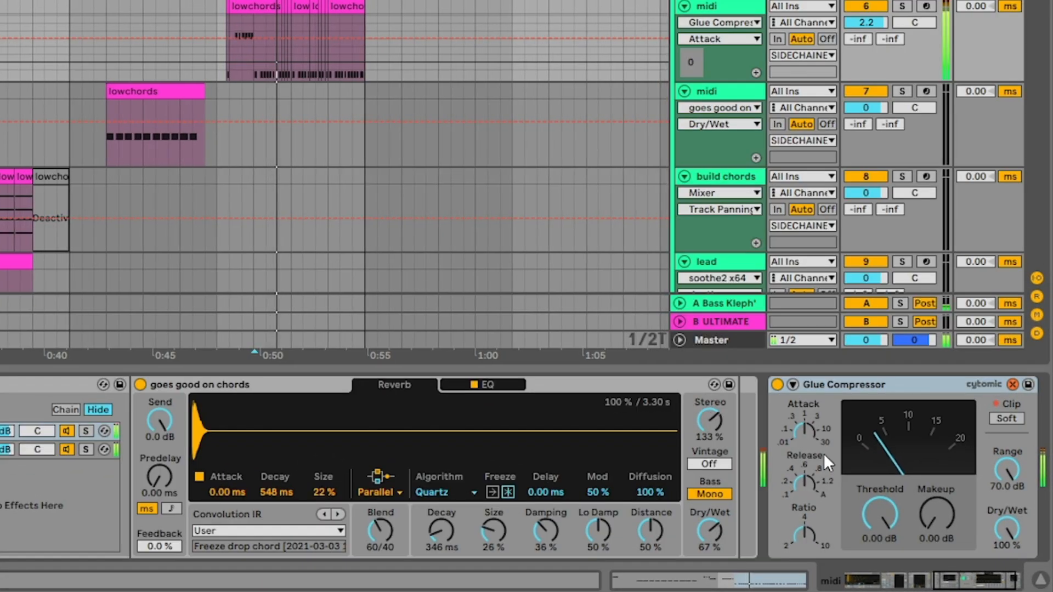
Step: Adjust the Glue Compressor's attack, release and ratio while playing the midi layer around bar 31
left_click_drag(804, 431, 804, 440)
key("space")
key("space")
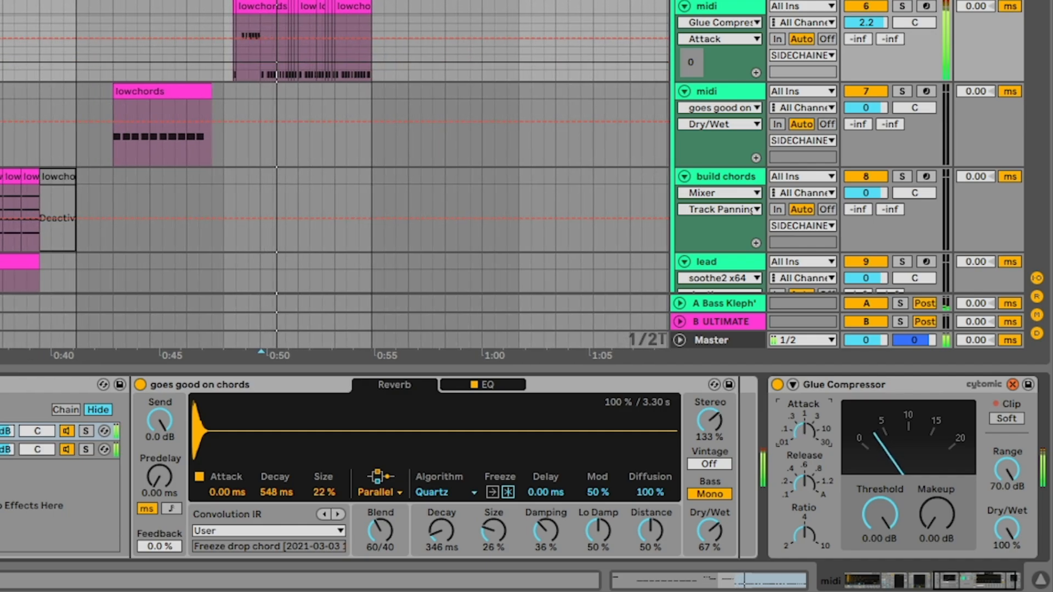
left_click(804, 485)
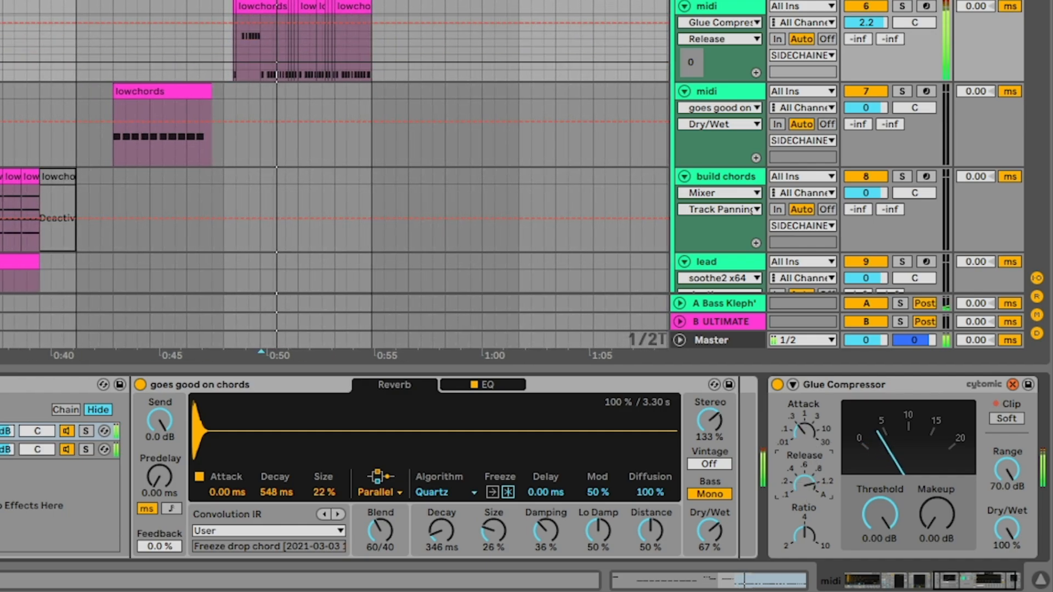
left_click_drag(808, 536, 807, 518)
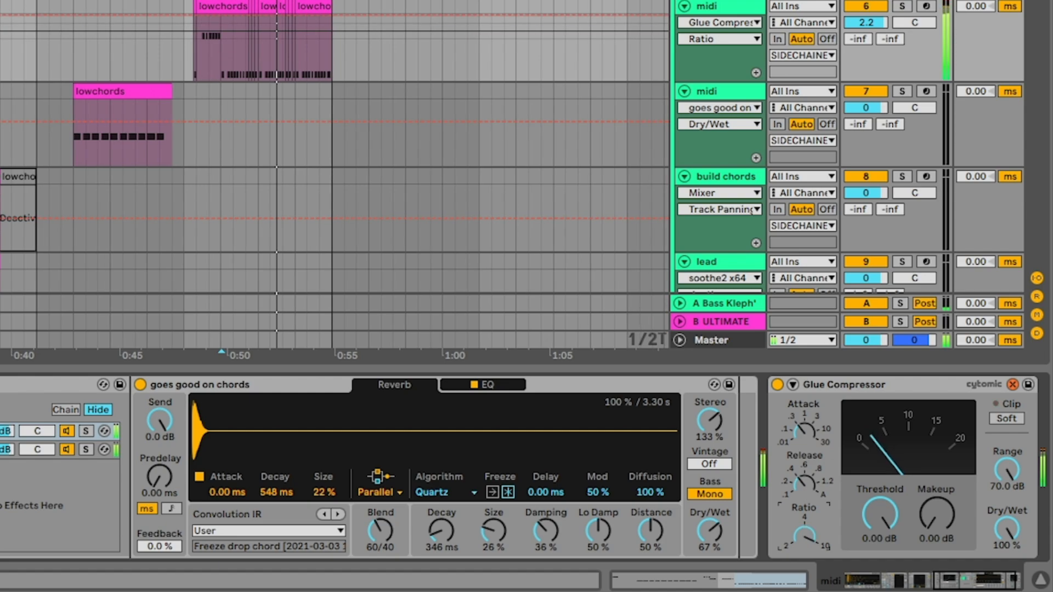
key("space")
key("space")
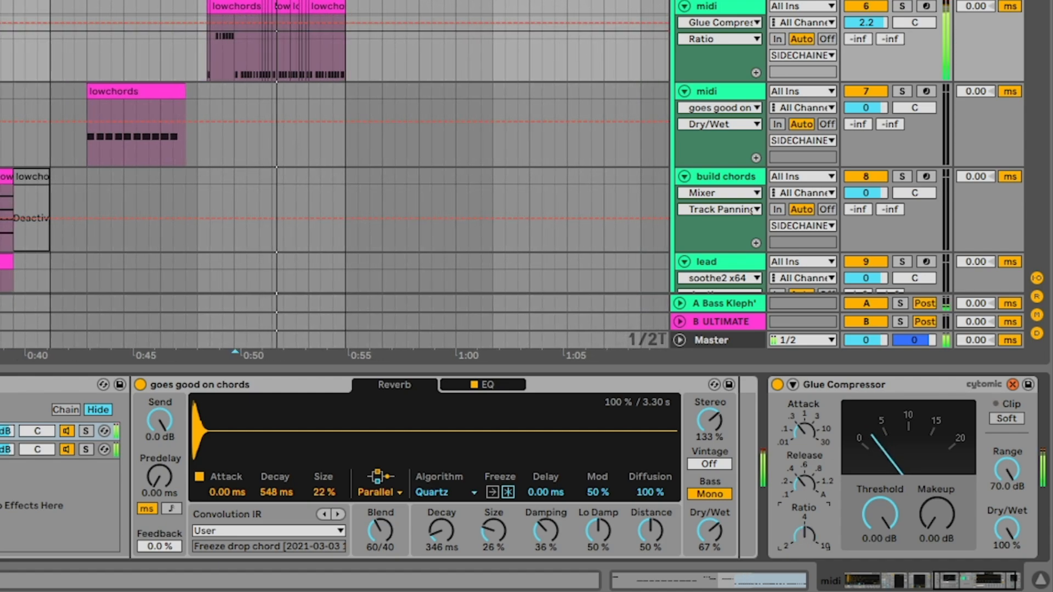
Step: Set the Glue Compressor's threshold to -5.71 dB, ratio to 2, makeup to 6.03 dB and Soft clipping on, and the midi track volume to 0
mouse_move(937, 515)
left_mouse_down()
mouse_move(937, 486)
mouse_move(887, 570)
mouse_move(888, 519)
left_mouse_up()
key("space")
key("space")
key("space")
key("space")
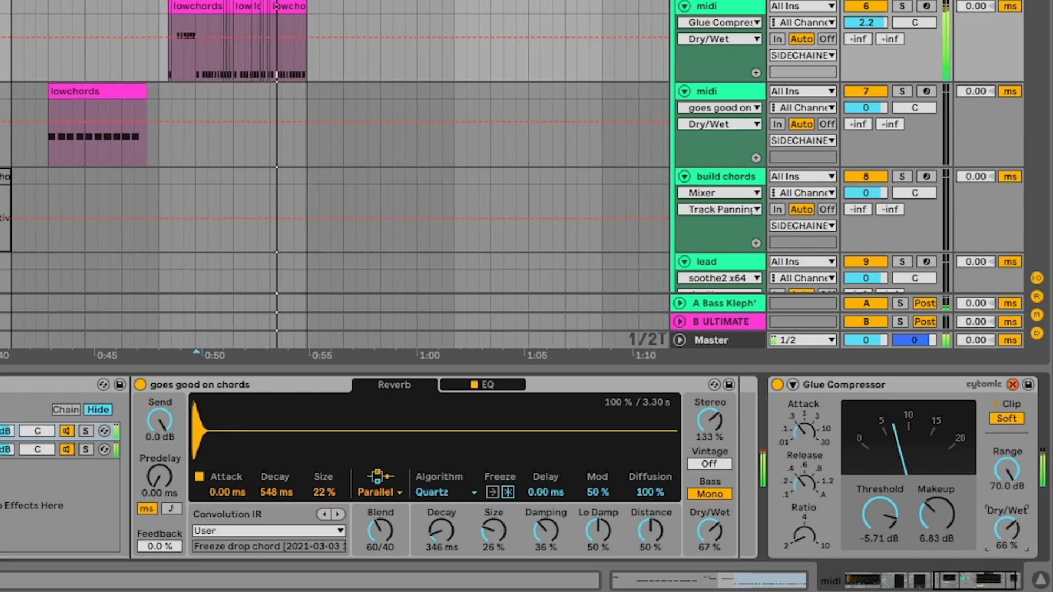
scroll(277, 6, "left", 3)
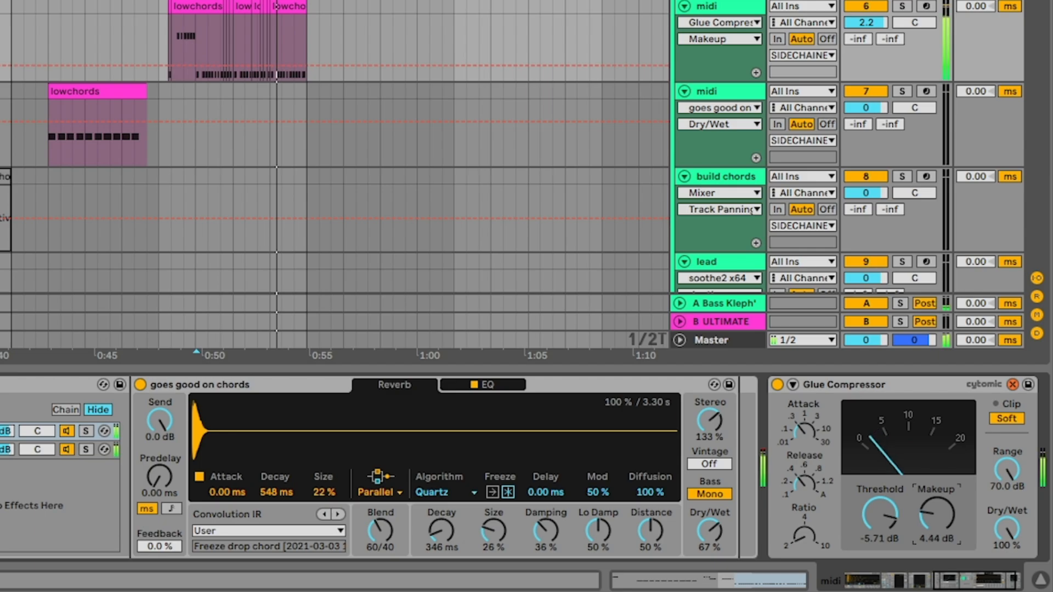
scroll(277, 165, "left", 2)
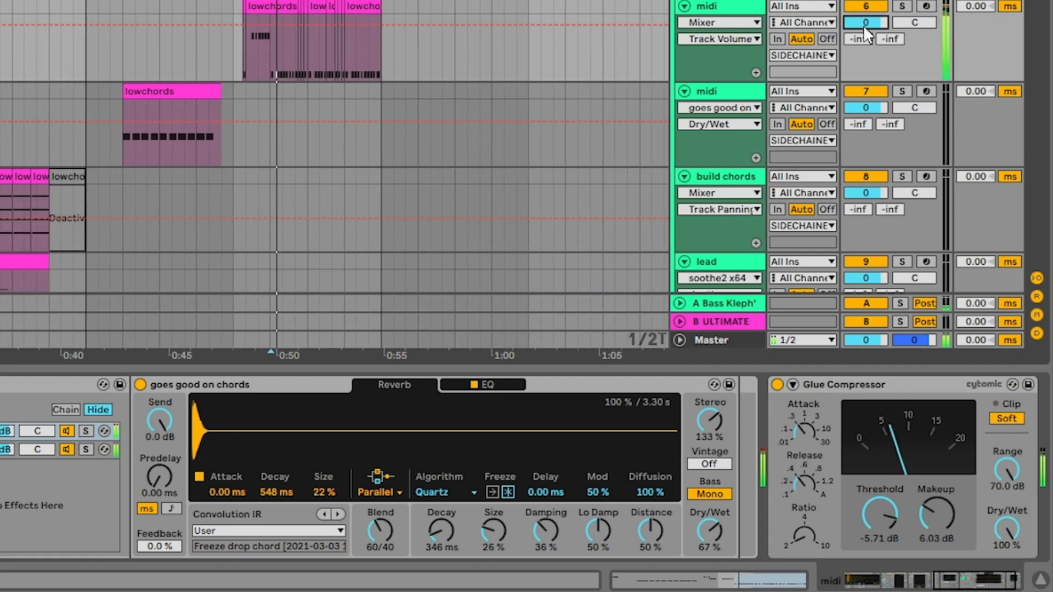
Step: Set the midi layer's volume to 0.3 dB and add Invisible Limiter G2 to the end of the master chain
left_click_drag(937, 515, 937, 511)
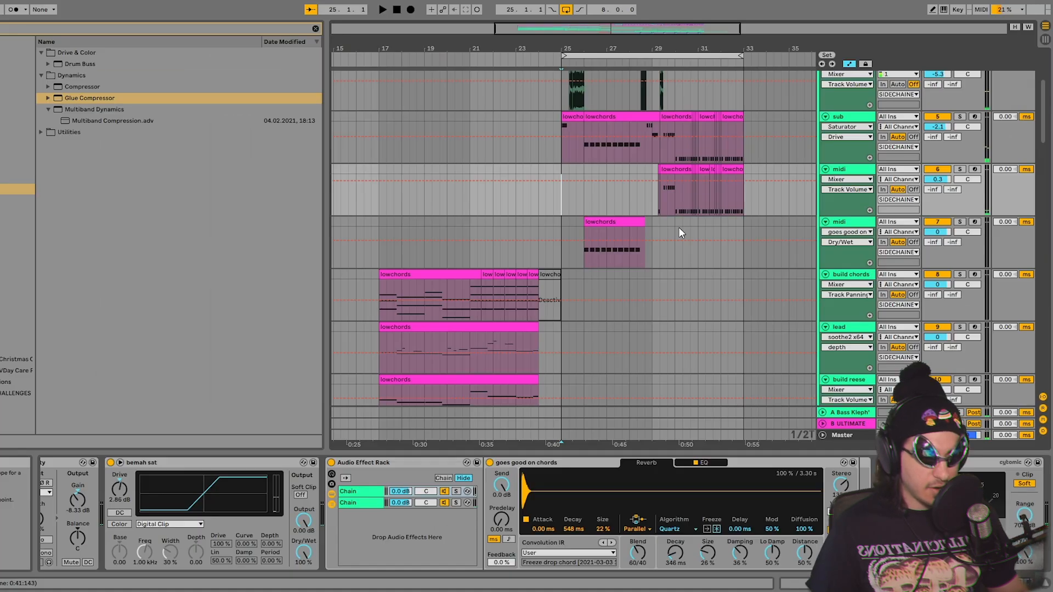
scroll(451, 192, "down", 3)
left_click(857, 437)
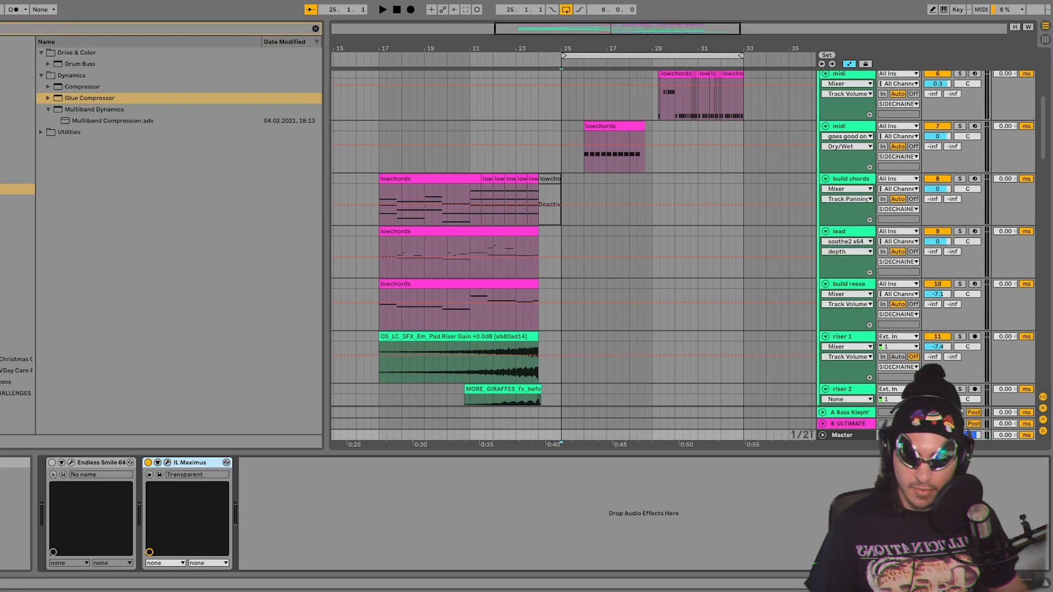
type("invi")
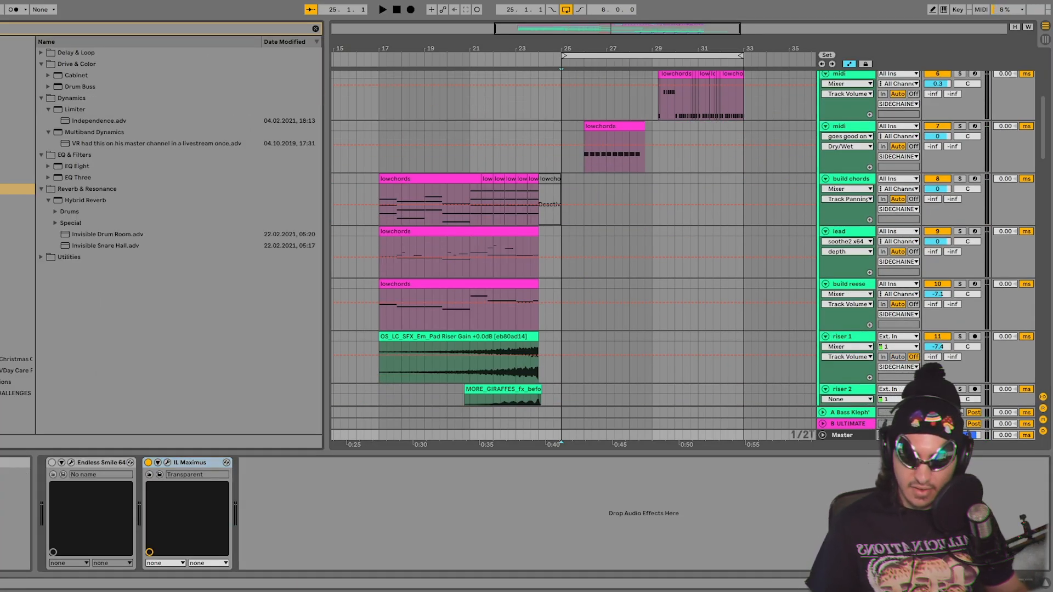
left_click(48, 75)
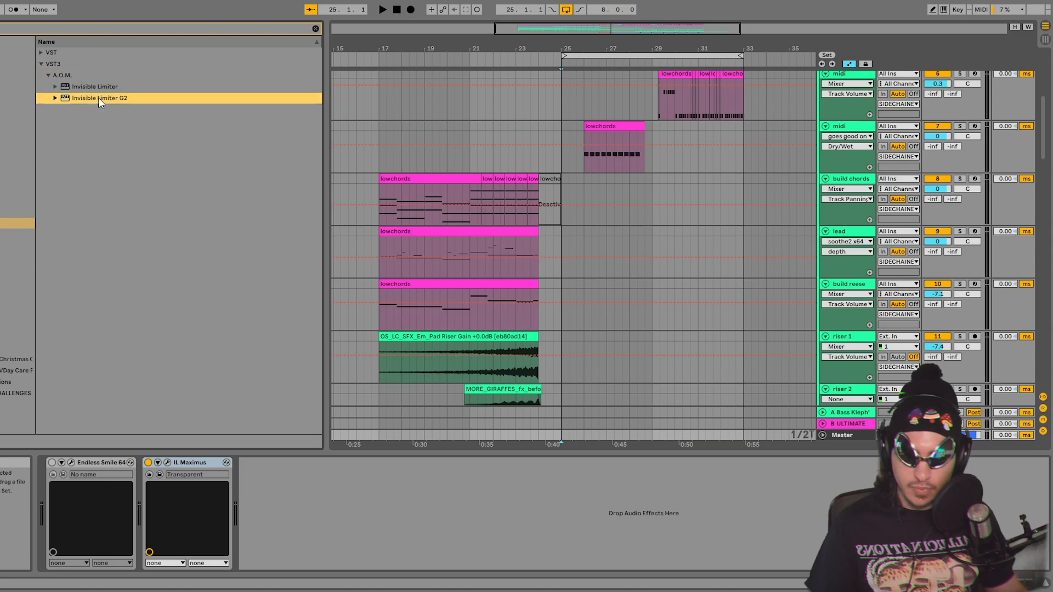
Step: Load the limiter's Master preset Power while the drop plays, and close the plugin window
key("space")
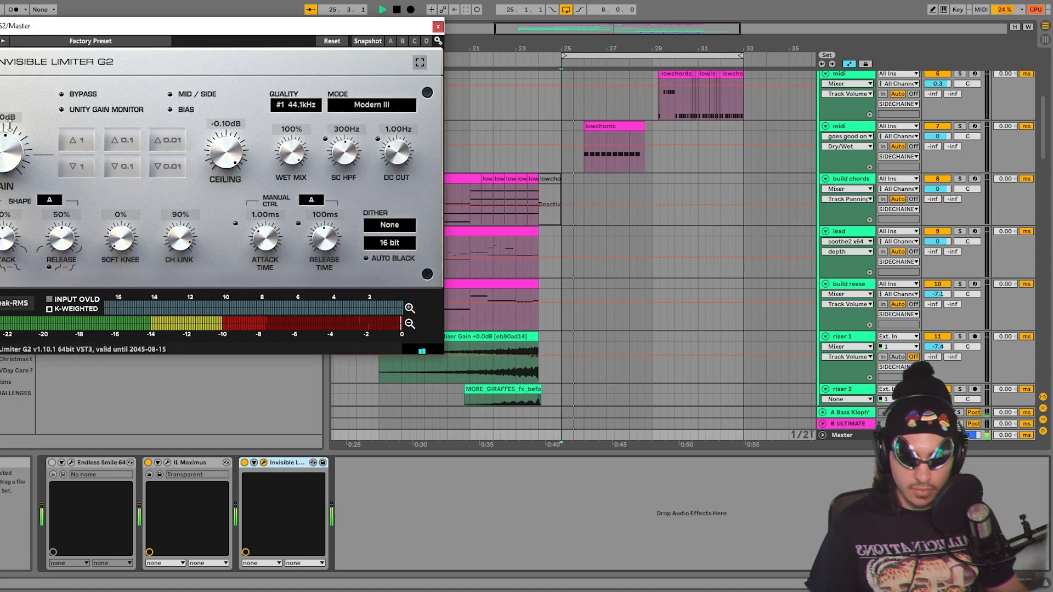
left_click(49, 41)
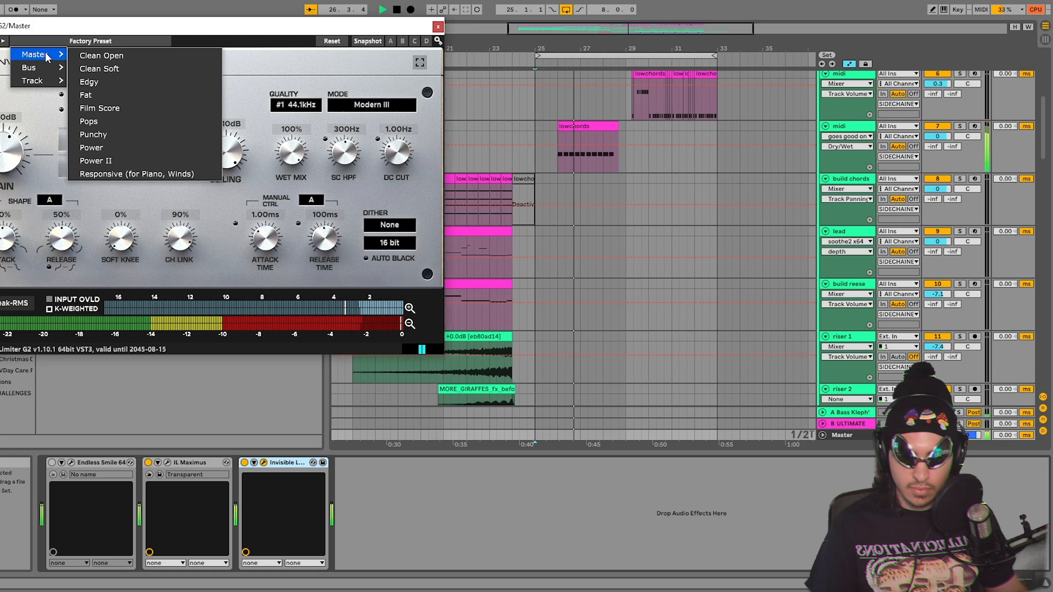
mouse_move(54, 54)
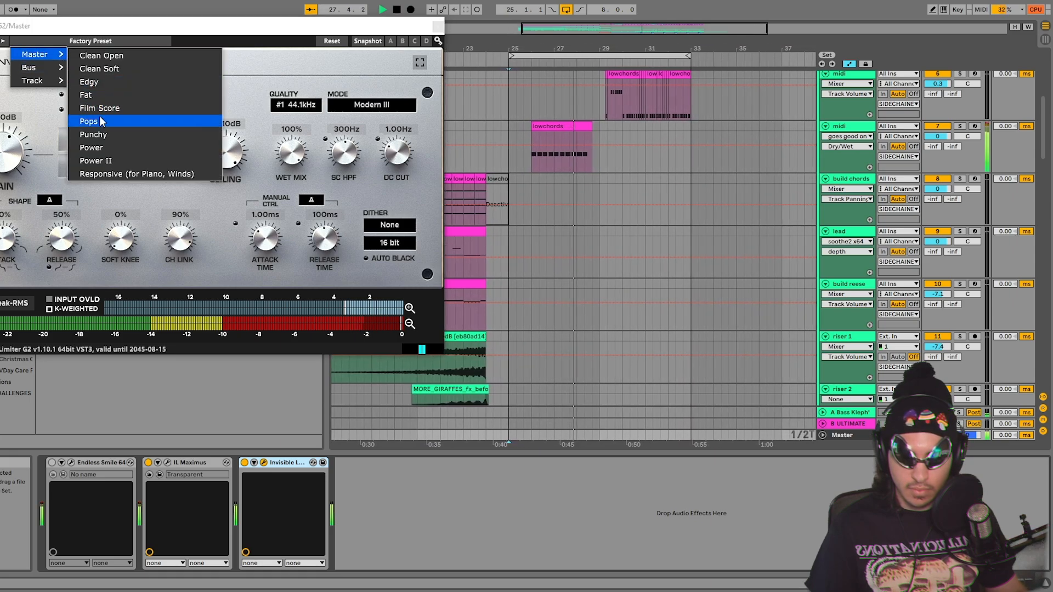
left_click(90, 147)
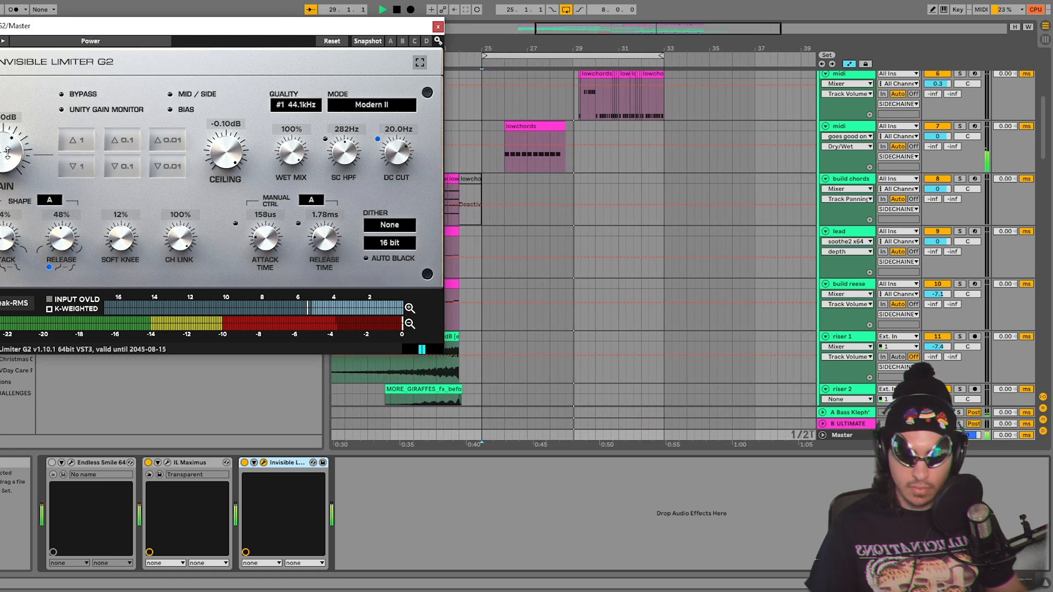
left_click(437, 26)
Step: Add a new MIDI track below the sub with a copy of the sub's bar 26 lowchords clip, trimmed to end at 28.3.3
left_click_drag(545, 51, 600, 53)
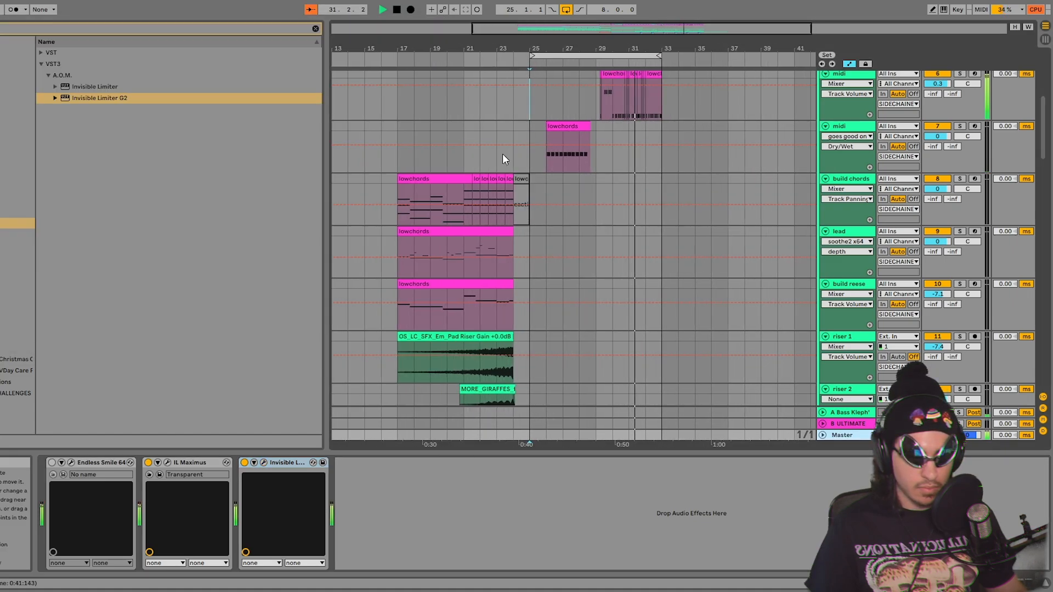
left_click(564, 126)
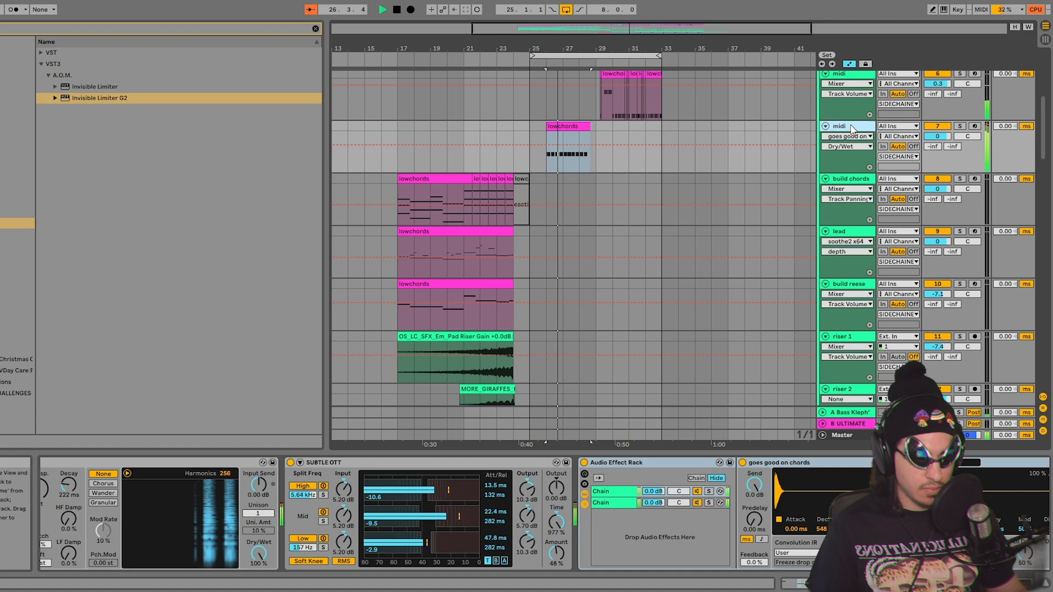
double_click(853, 130)
left_click(1034, 580)
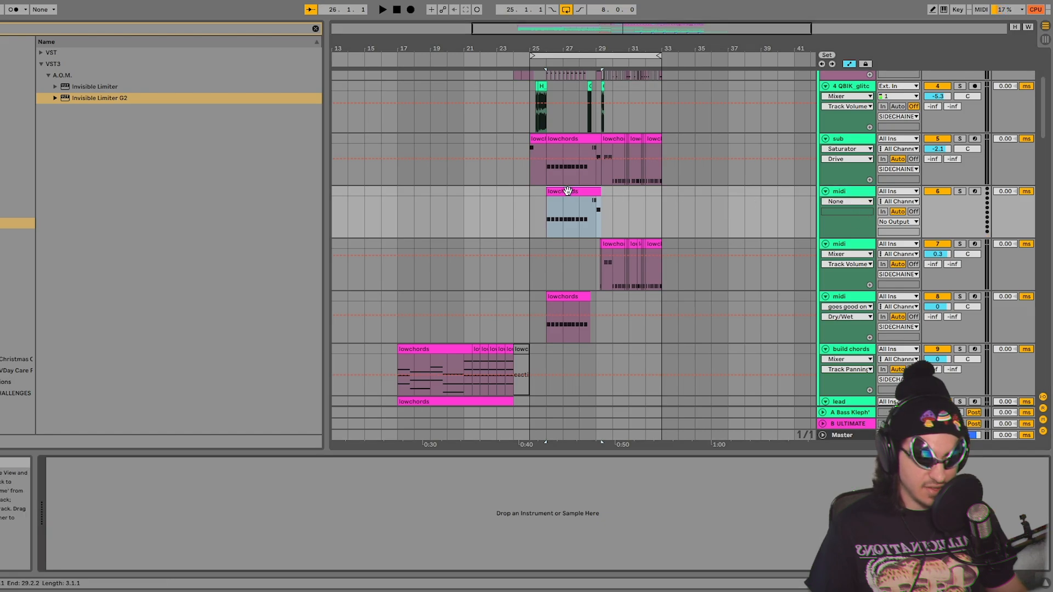
mouse_move(602, 194)
left_mouse_down()
mouse_move(593, 195)
mouse_move(601, 192)
left_mouse_up()
scroll(582, 54, "up", 3)
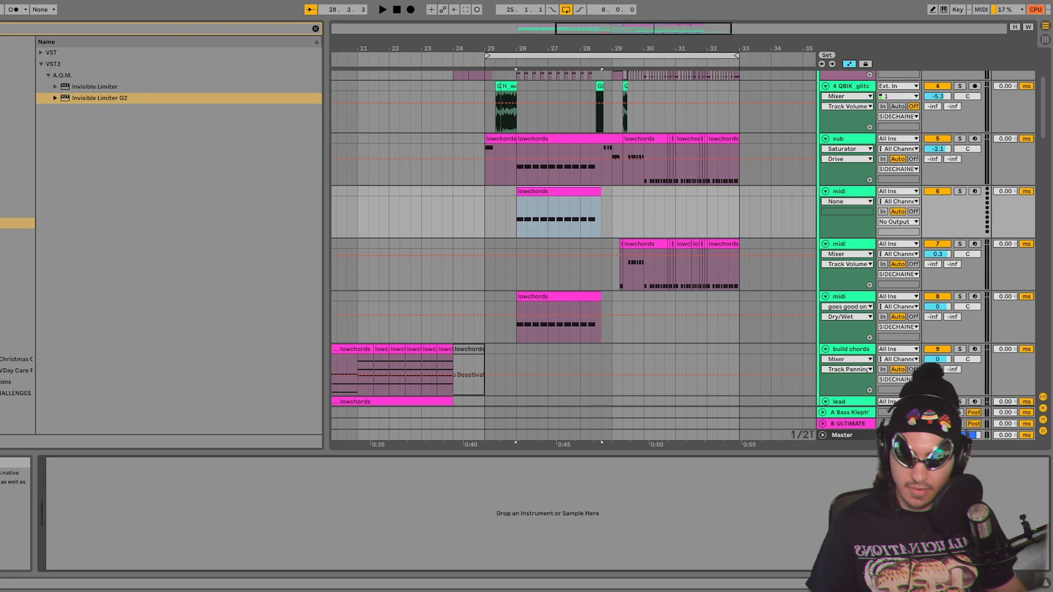
Step: Load Vital with its Init Preset on the new midi track and play it with the drop
left_click(45, 72)
left_click(71, 100)
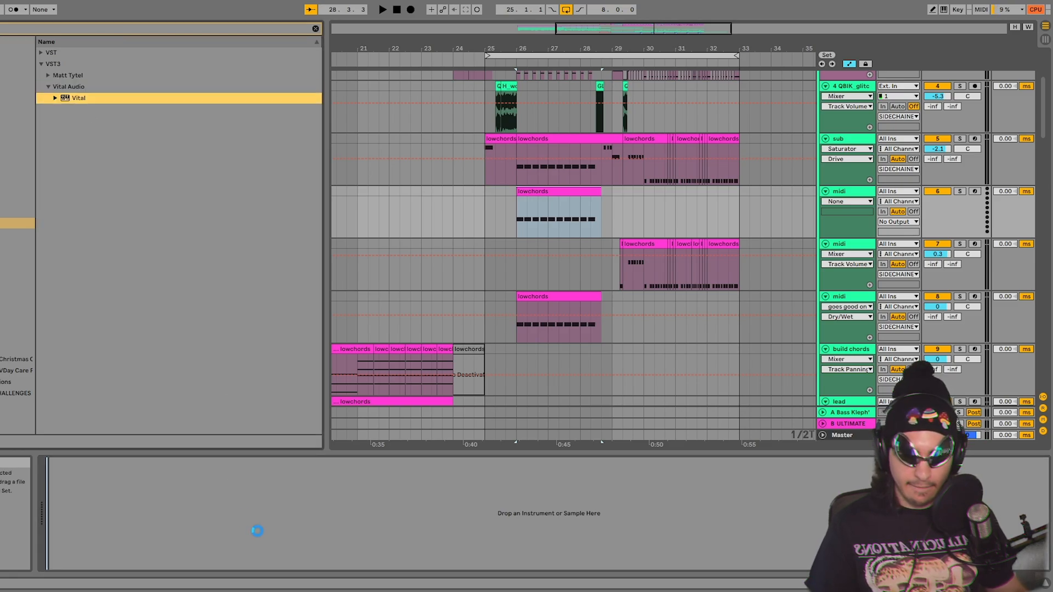
key("space")
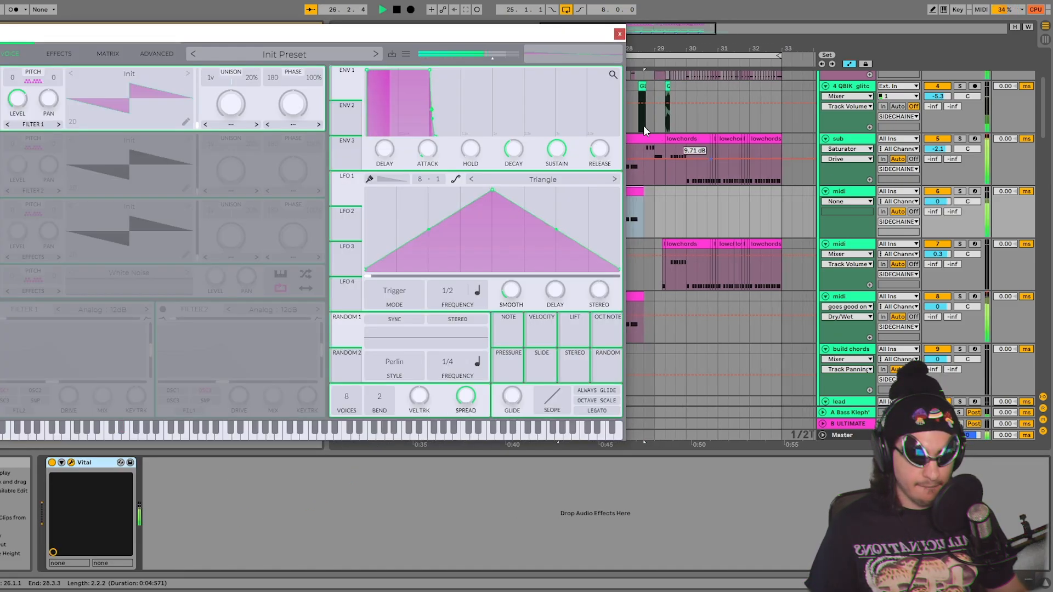
left_click(619, 34)
key("space")
Step: Shorten all the notes in the new midi track's lowchords clip and play the result
double_click(604, 190)
key("ctrl+a")
left_click_drag(644, 483, 624, 484)
key("space")
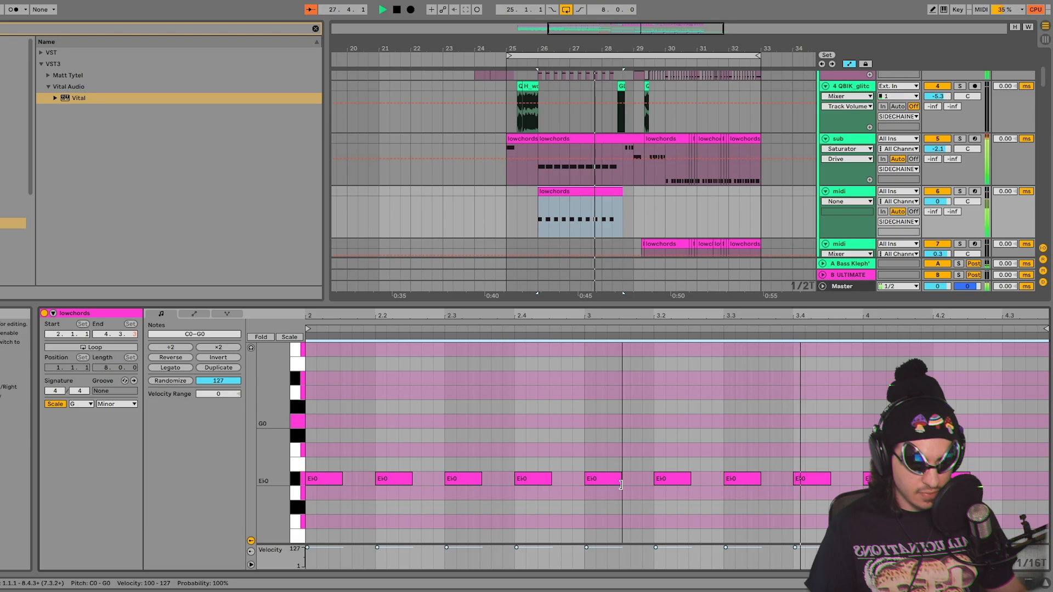
Step: Add the Saturator preset A Bit Warmer after Vital and play the layer
left_click(823, 202)
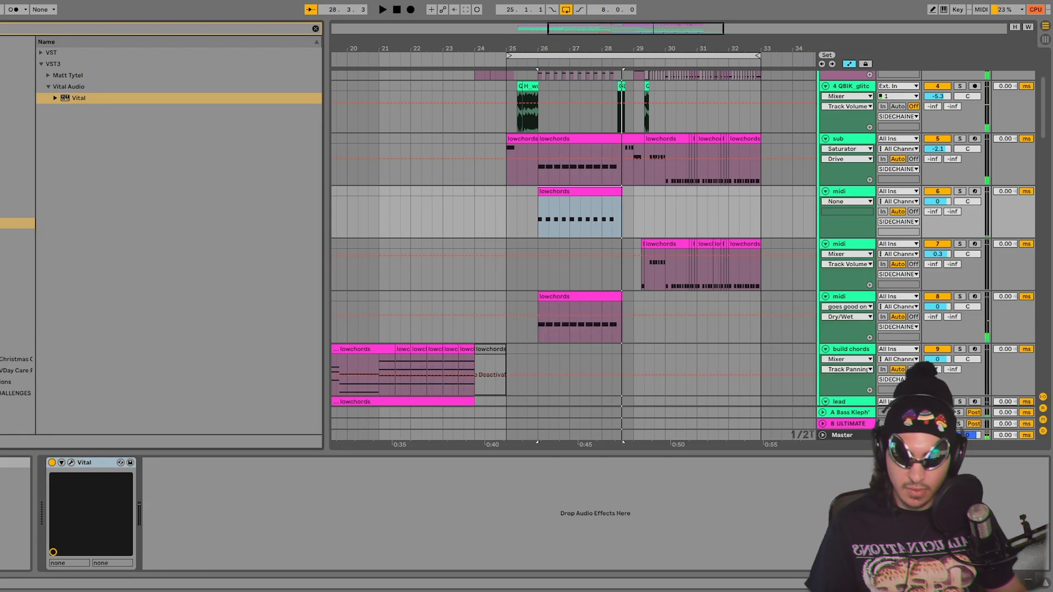
type("sat")
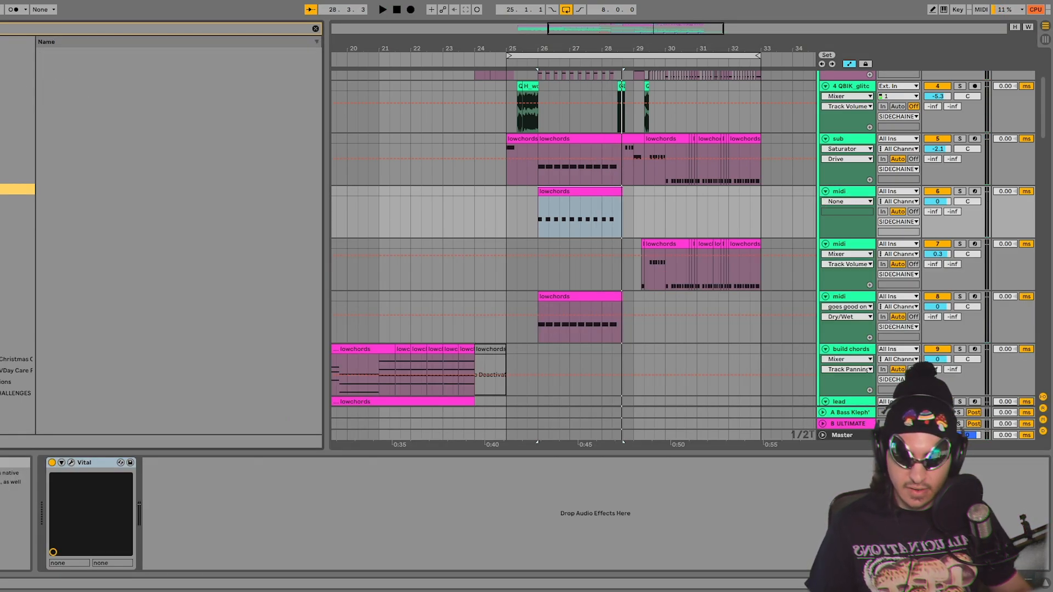
left_click_drag(77, 91, 249, 508)
key("space")
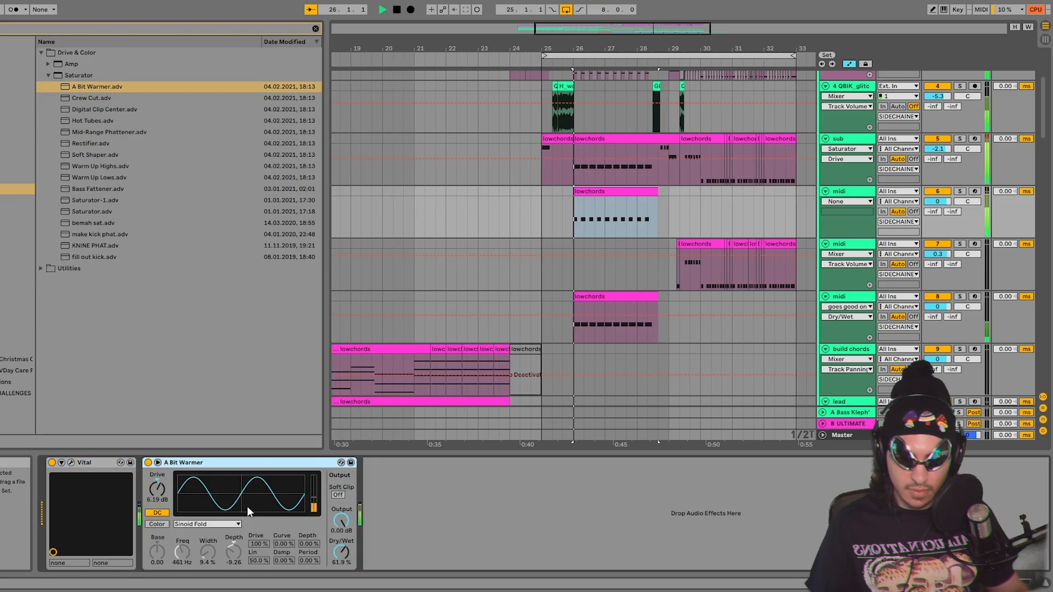
Step: Add an EQ Eight after the Saturator with its low cut at 147 Hz and high cut at 2.40 kHz
key("space")
left_click_drag(77, 109, 598, 567)
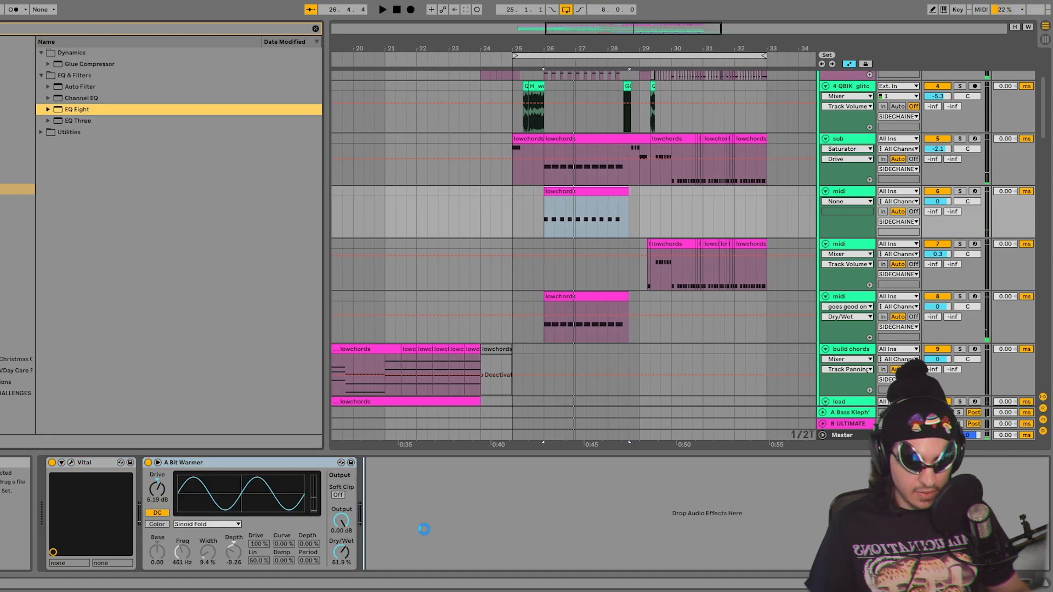
key("space")
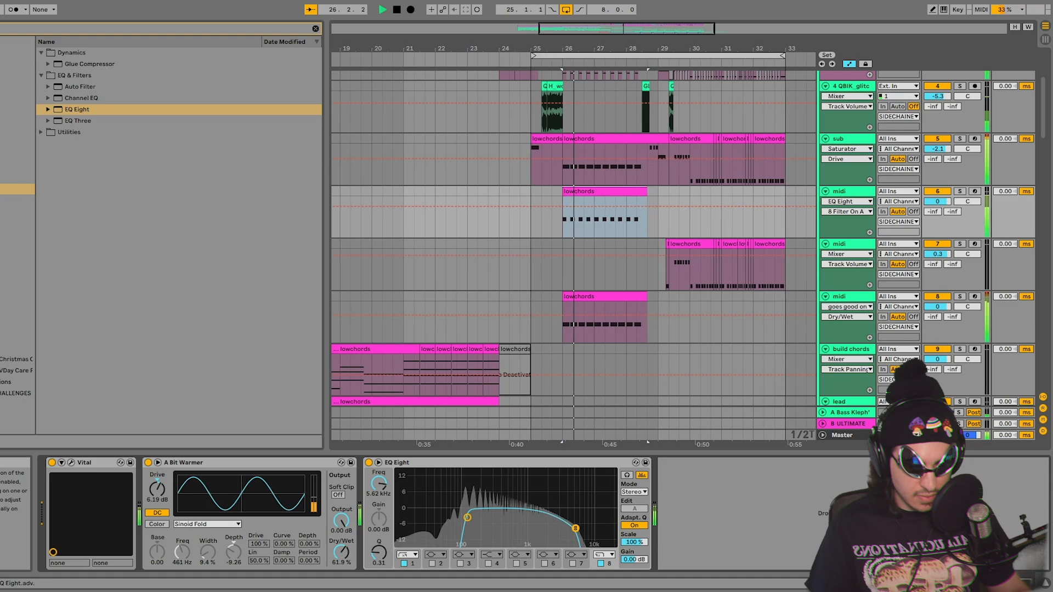
left_click_drag(557, 531, 552, 528)
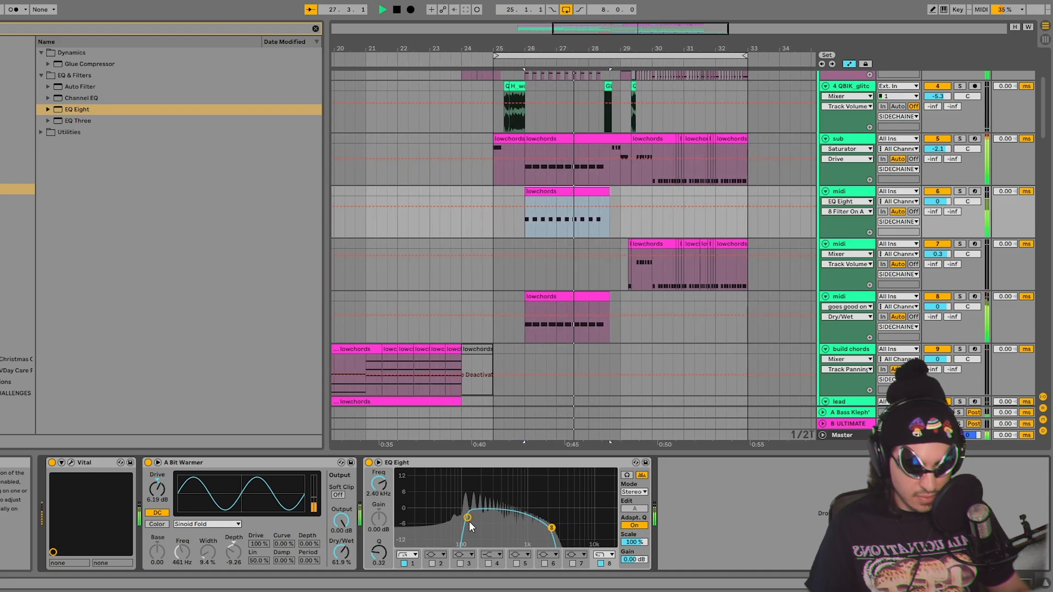
key("space")
key("space")
left_click_drag(470, 518, 474, 520)
key("space")
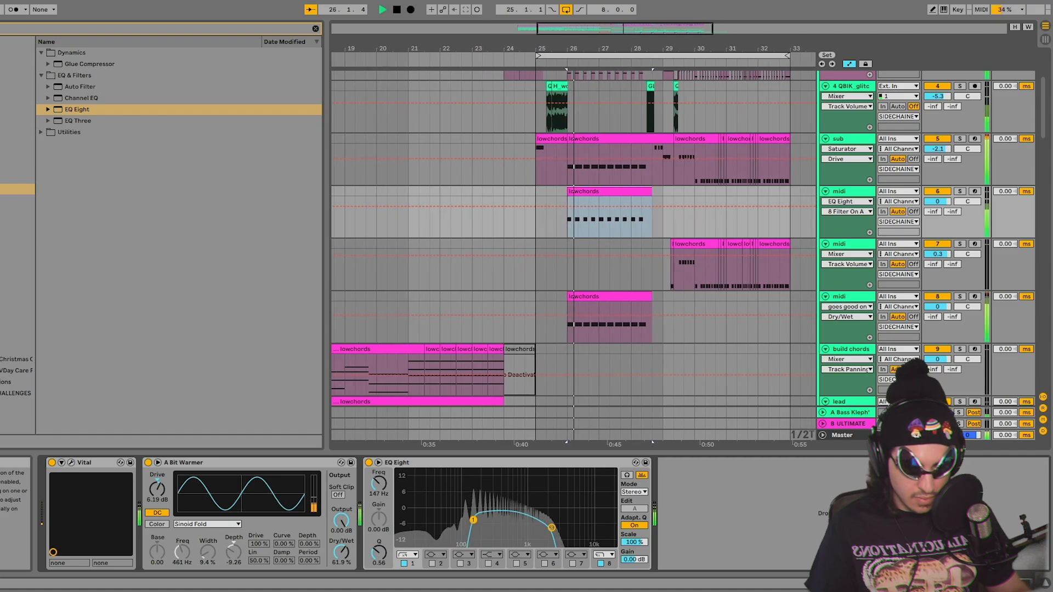
Step: Add the Disperser plugin after the EQ Eight and play the layer through it
key("space")
key("ctrl+f")
type("uti")
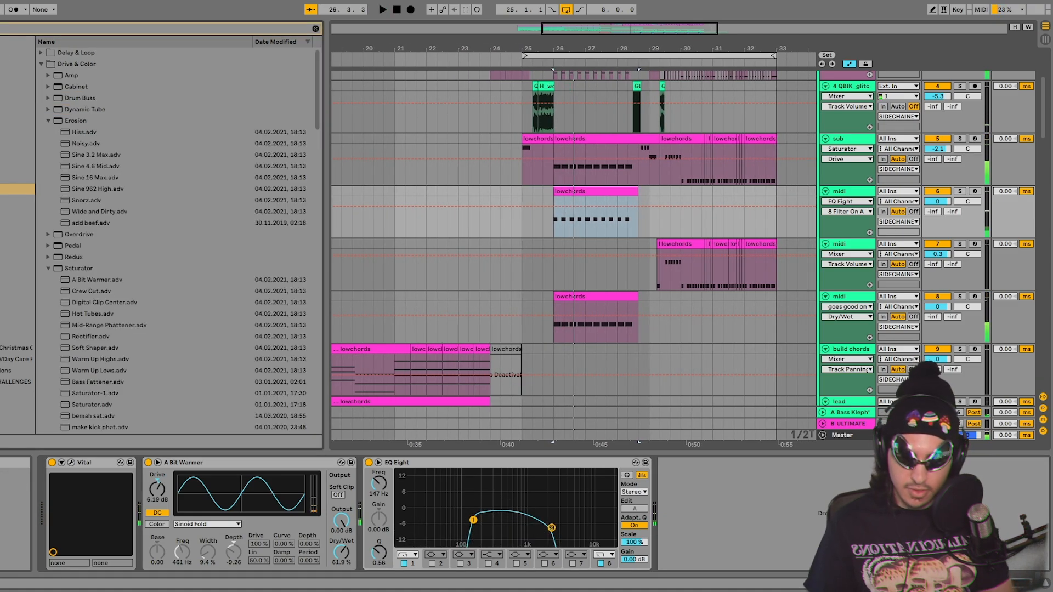
key("Down")
key("Return")
key("space")
left_click_drag(84, 75, 131, 71)
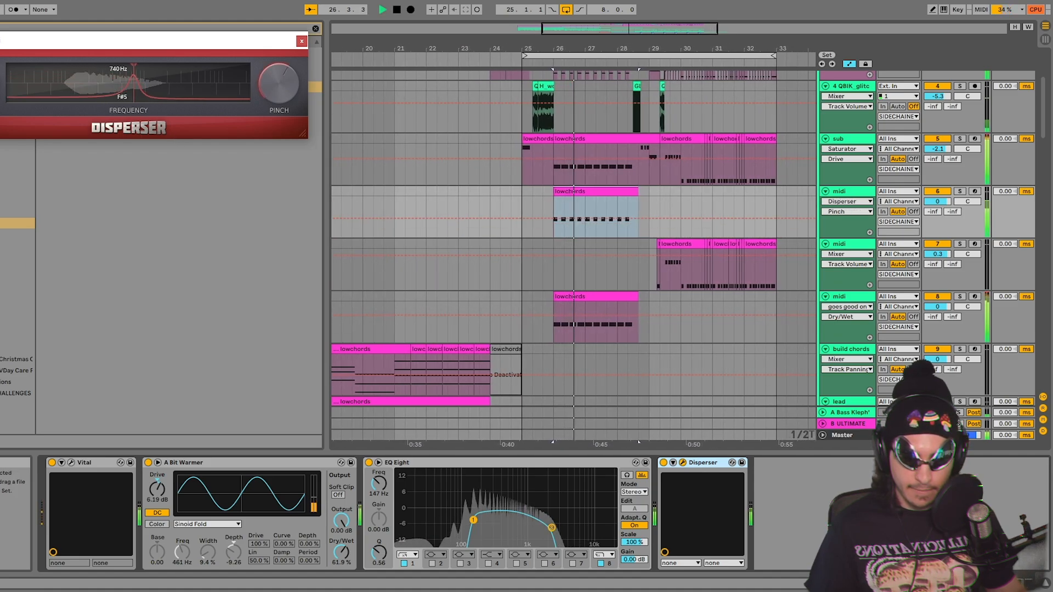
Step: Set Disperser's frequency to 213 Hz, adjust its pinch, and set the Vital midi track's volume to -10.8 dB
left_click_drag(279, 83, 280, 89)
left_click_drag(141, 90, 72, 82)
left_click_drag(264, 83, 264, 105)
key("space")
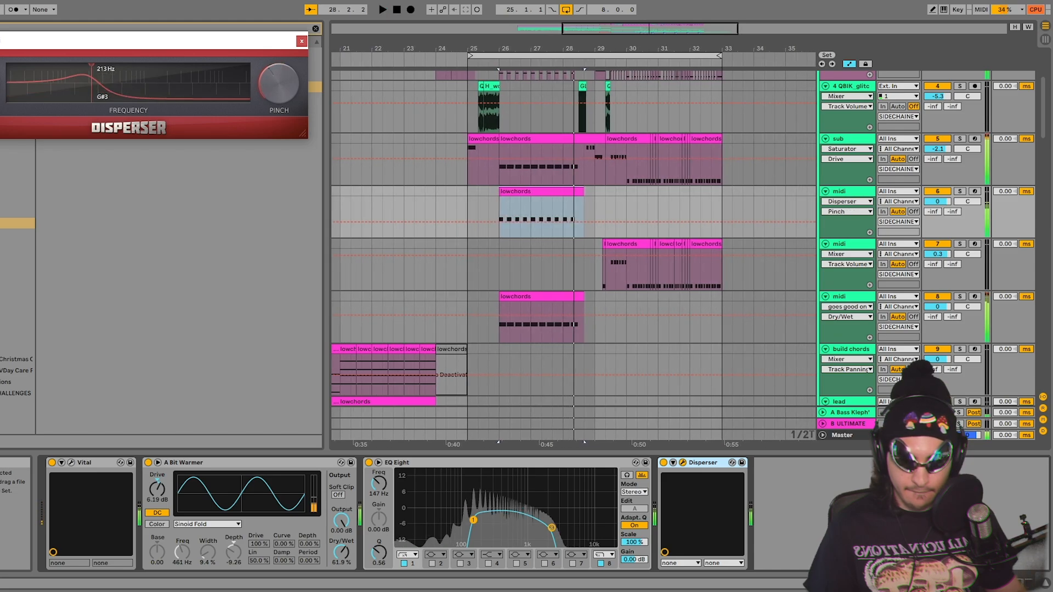
key("space")
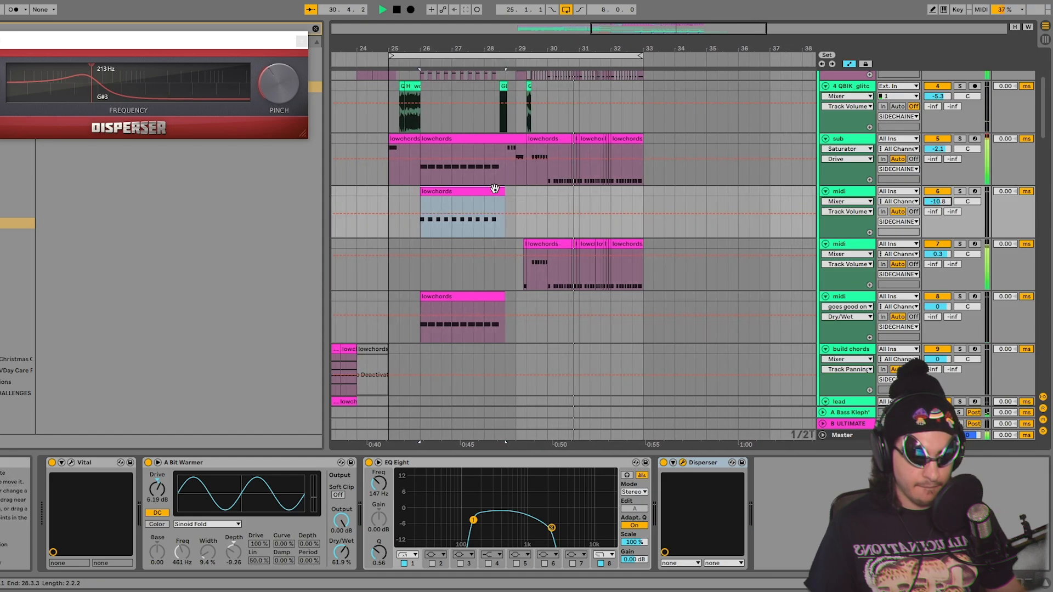
Step: Copy the sub's lowchords clips from bar 25 to 33 onto the Vital midi track and play them
key("space")
left_click(481, 139)
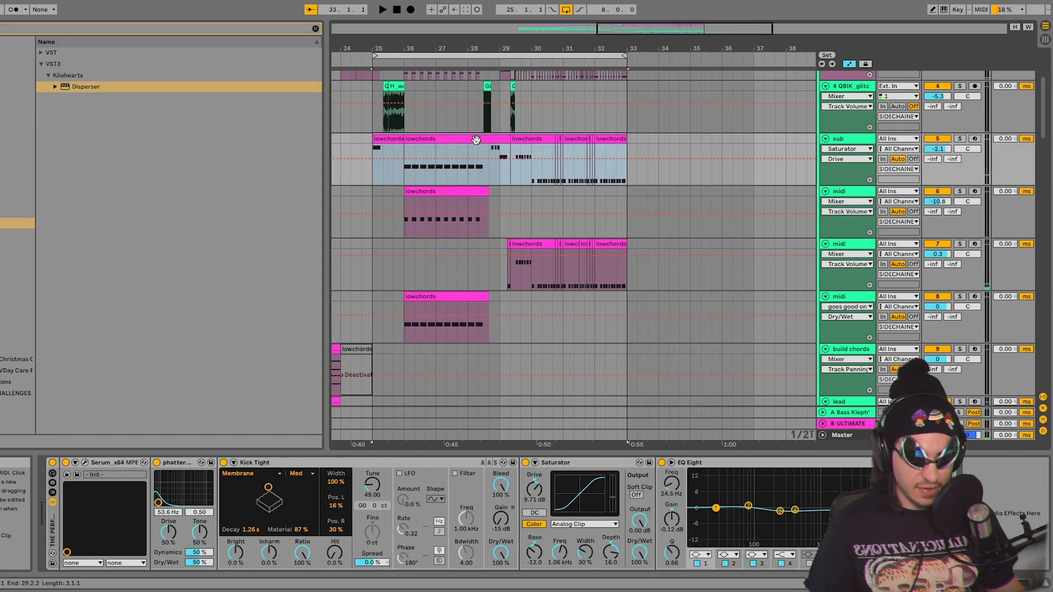
left_click_drag(476, 140, 467, 206)
key("space")
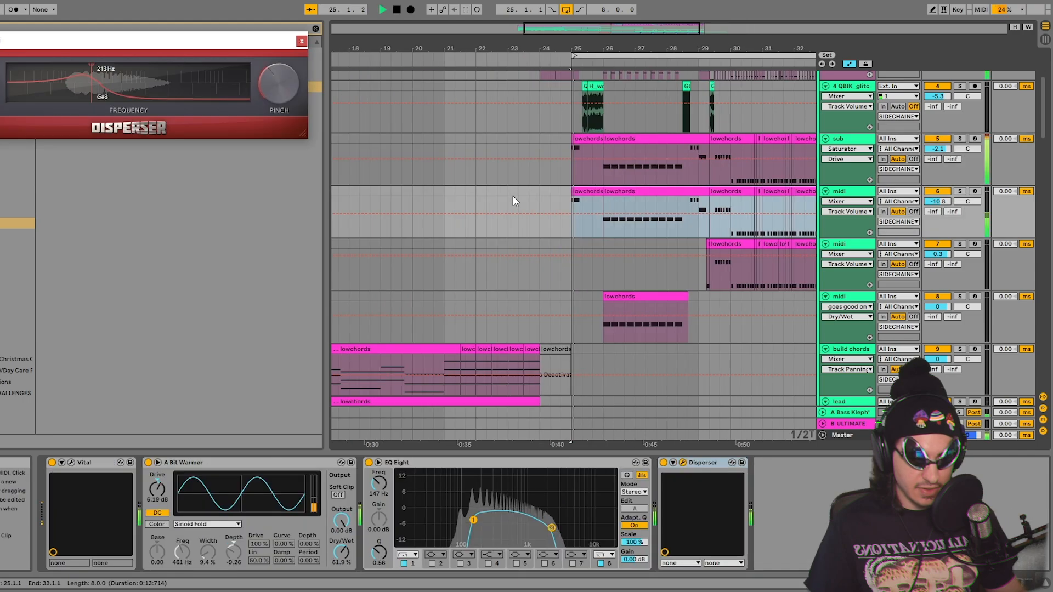
Step: Consolidate the copied clips on the Vital midi track into one clip and open its notes
right_click(601, 190)
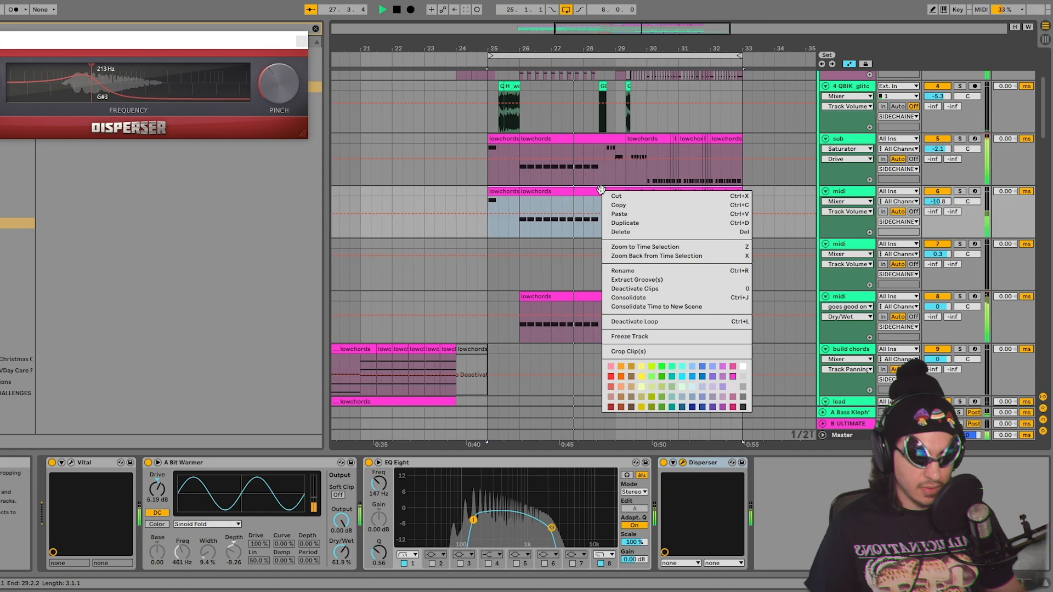
left_click(620, 277)
double_click(593, 233)
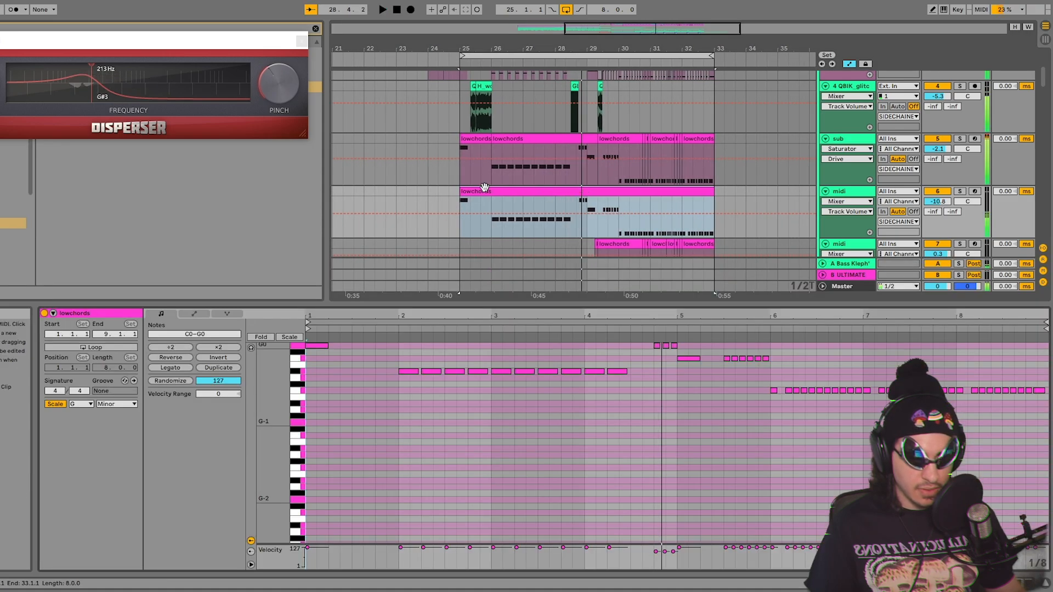
Step: Shorten the repeated E♭0, F0 and C0 notes in the consolidated clip, then the group of three short G0 notes
left_click_drag(652, 399, 394, 363)
left_click_drag(626, 371, 612, 375)
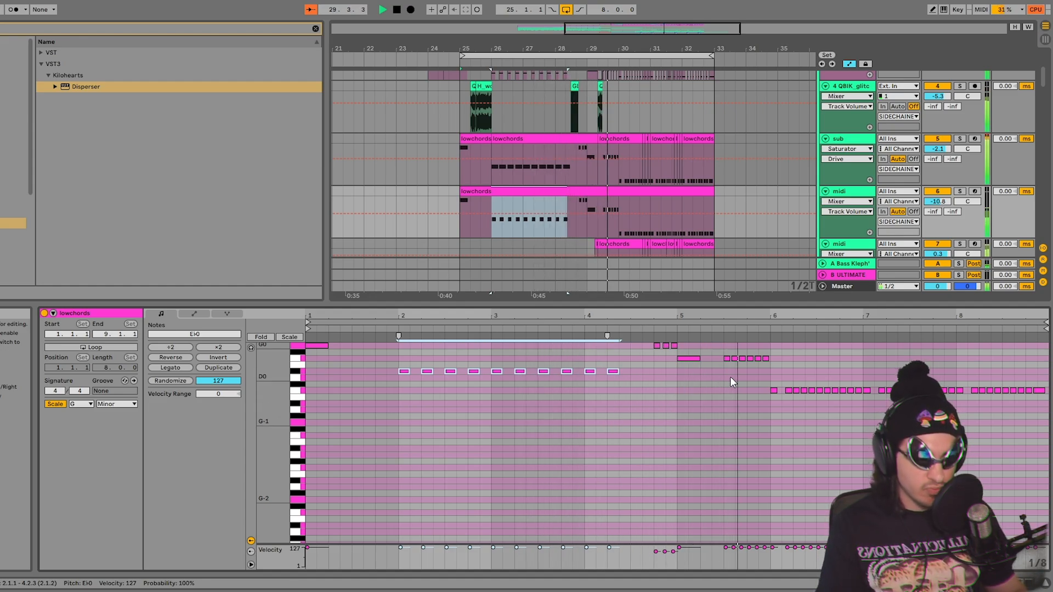
left_click_drag(738, 354, 1041, 390)
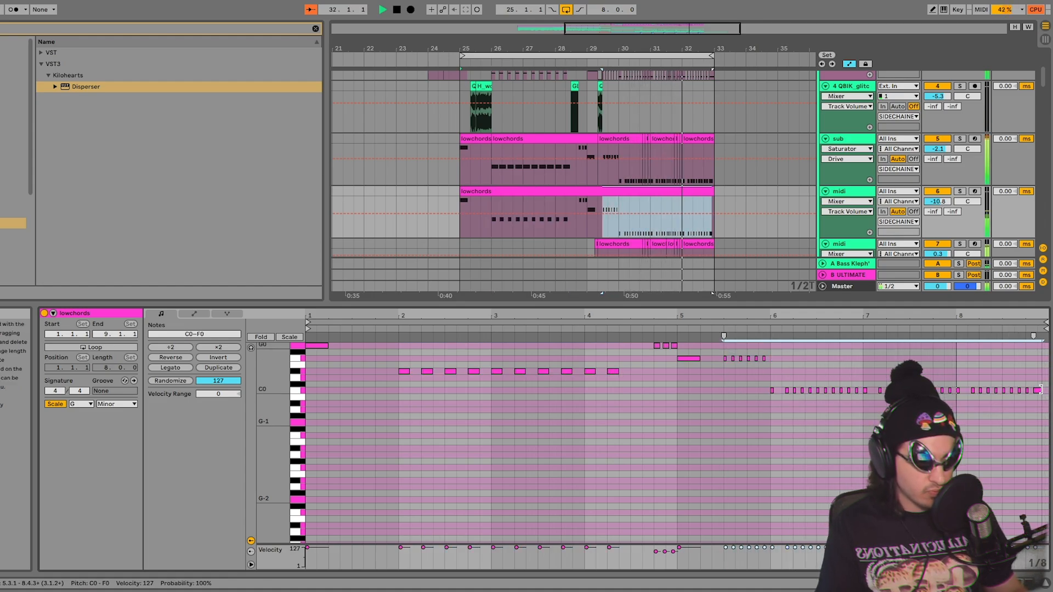
left_click_drag(657, 356, 682, 346)
Step: Fold the tracks from drop chord down through riser 2 to tidy the arrangement
scroll(821, 151, "up", 5)
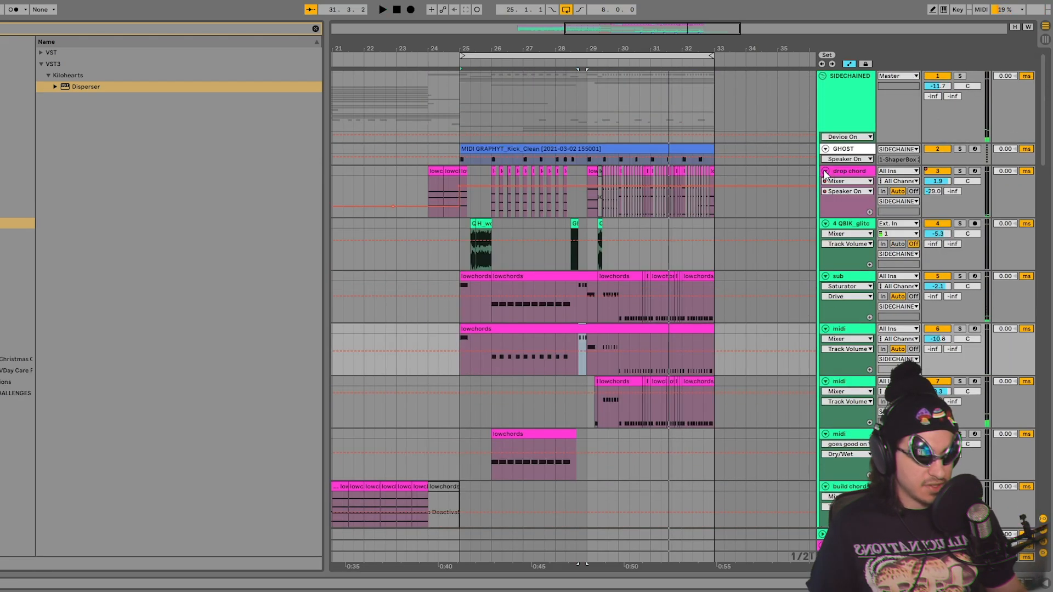
left_click(825, 171)
left_click(826, 182)
left_click(825, 194)
left_click(825, 205)
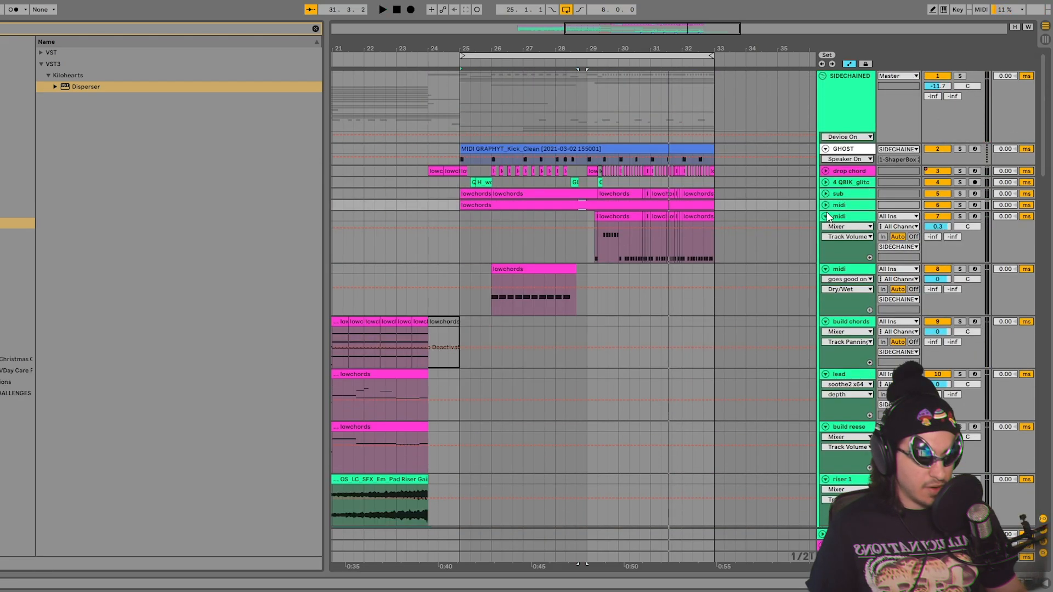
left_click(826, 216)
left_click(826, 228)
left_click(826, 239)
left_click(825, 250)
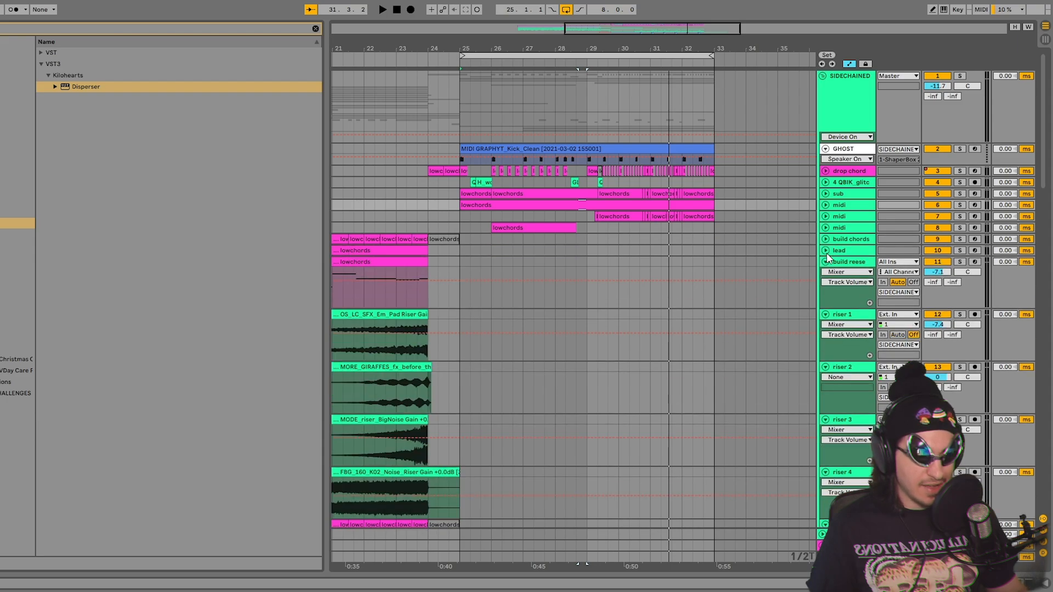
left_click(826, 262)
left_click(826, 273)
left_click(825, 285)
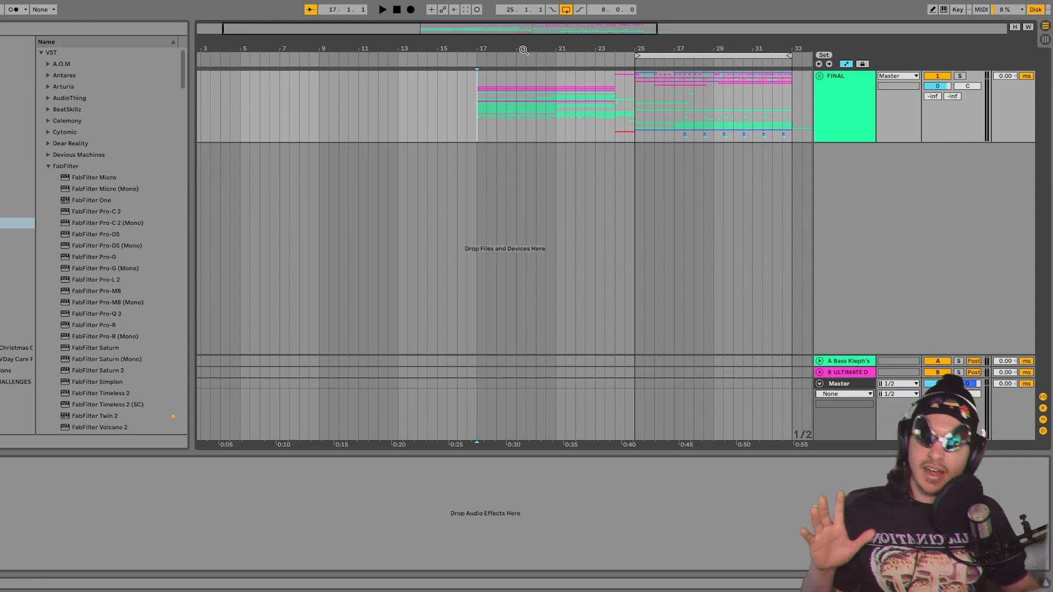
Step: Extend the loop's start back to bar 17 so it spans the build and the drop up to bar 33
left_click_drag(542, 49, 462, 40)
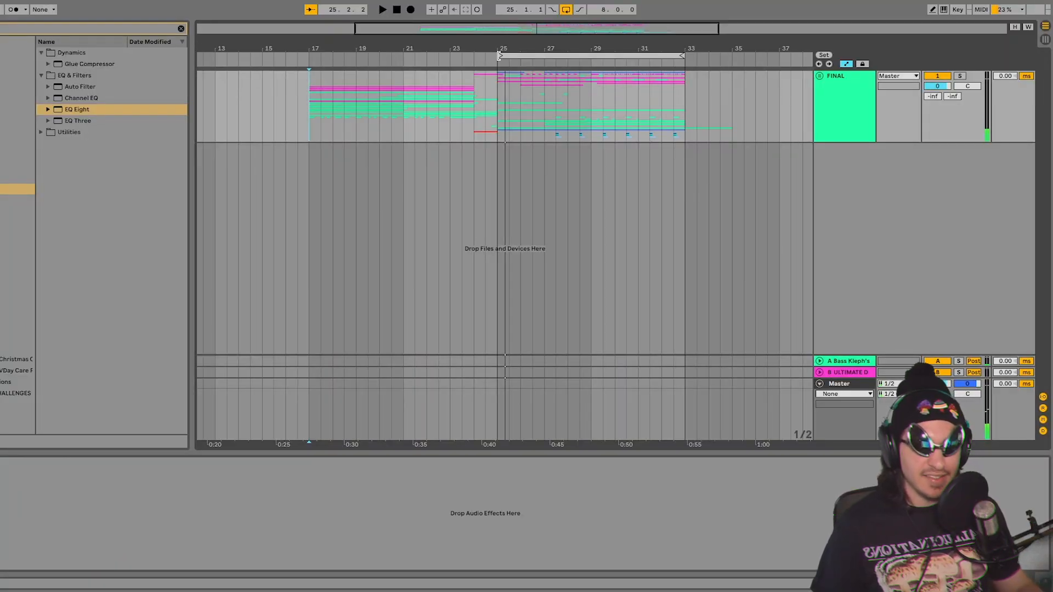
left_click_drag(499, 56, 321, 74)
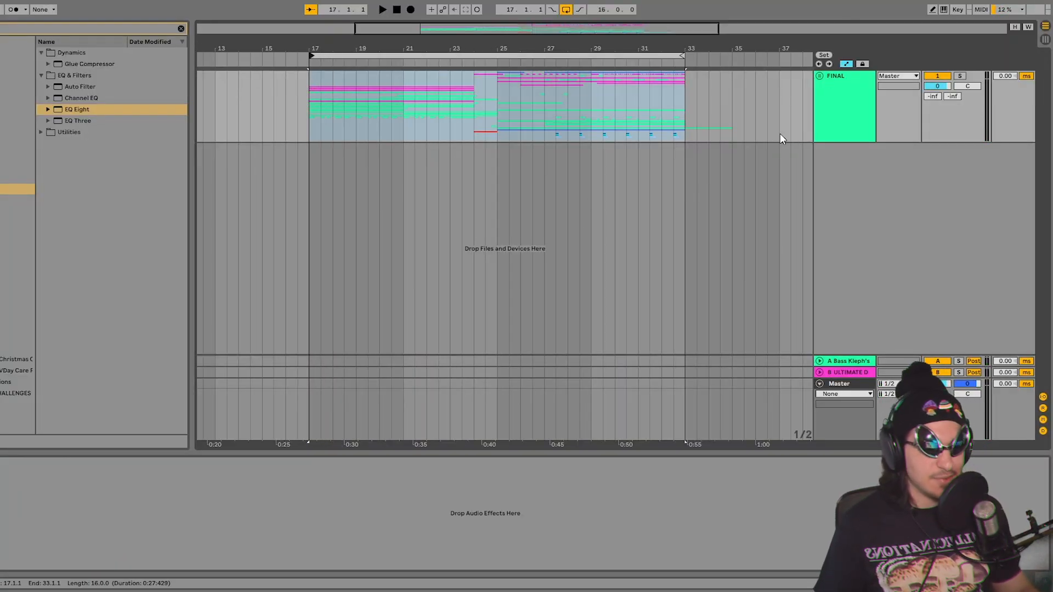
left_click(420, 137)
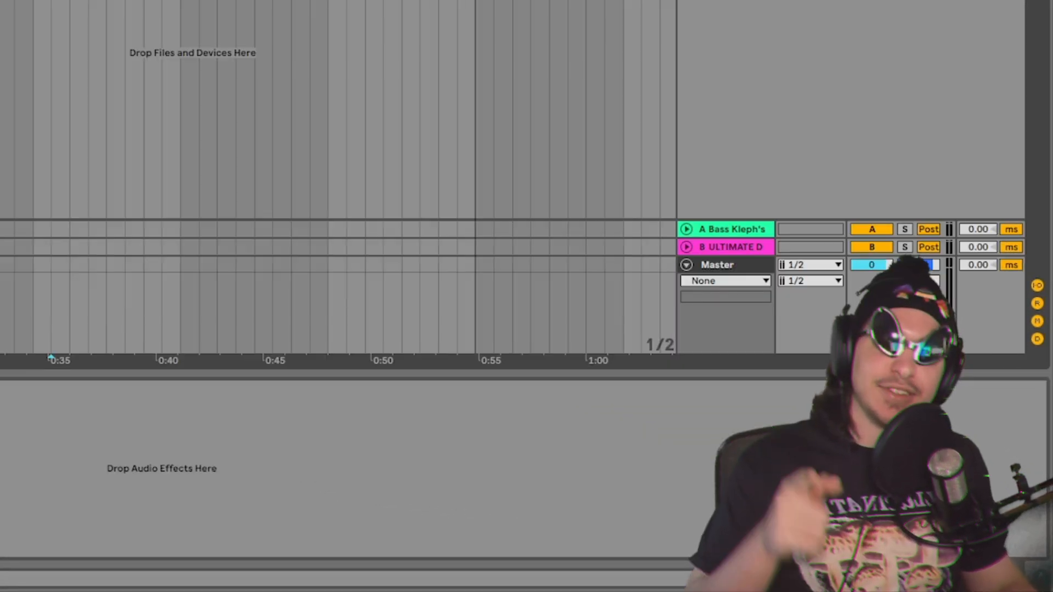